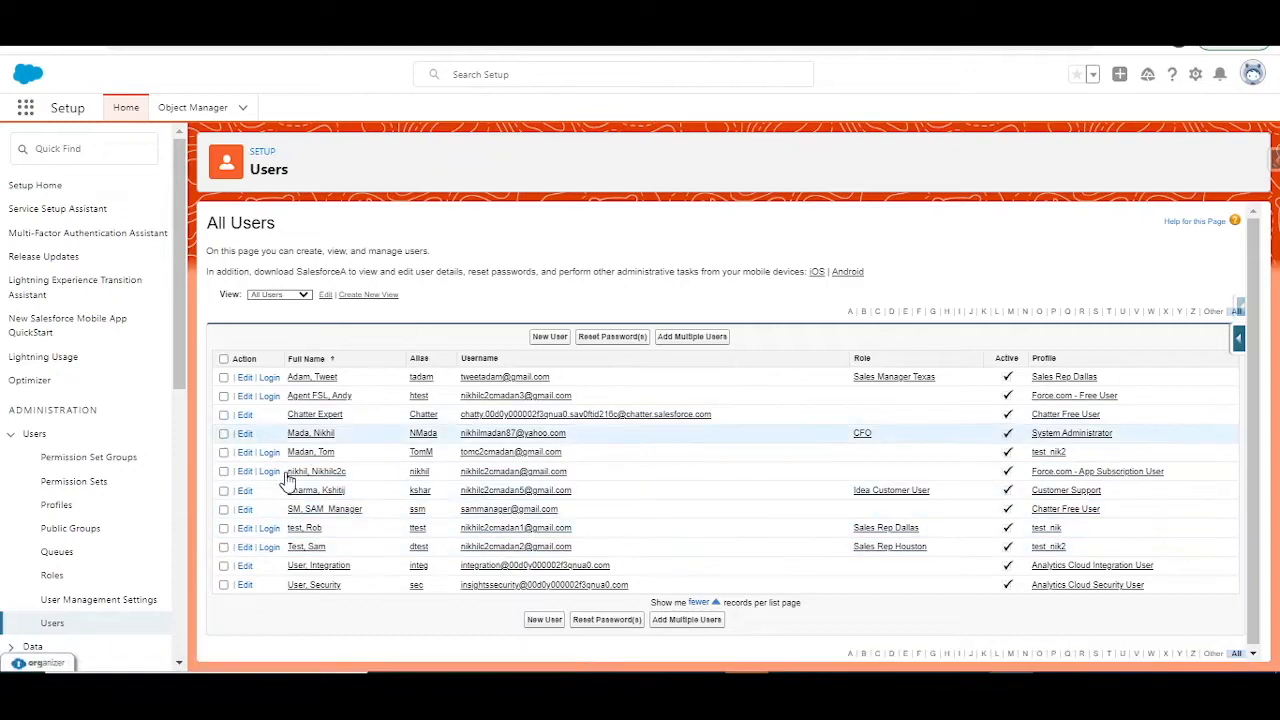
Step: Log in as the Sales Rep Dallas user and fill a new job application with name Salesforce Developer, age 30 and expected salary 120000
{"action": "left_click", "coordinate": [274, 528]}
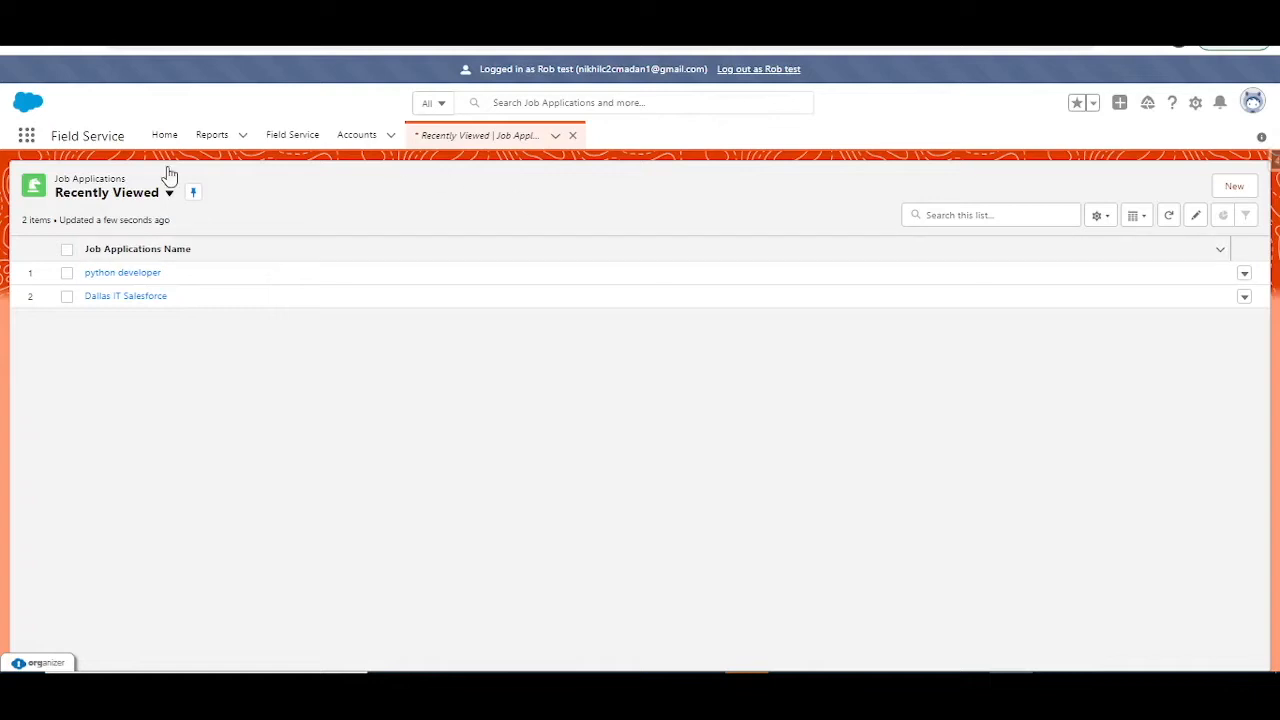
{"action": "left_click", "coordinate": [1238, 188]}
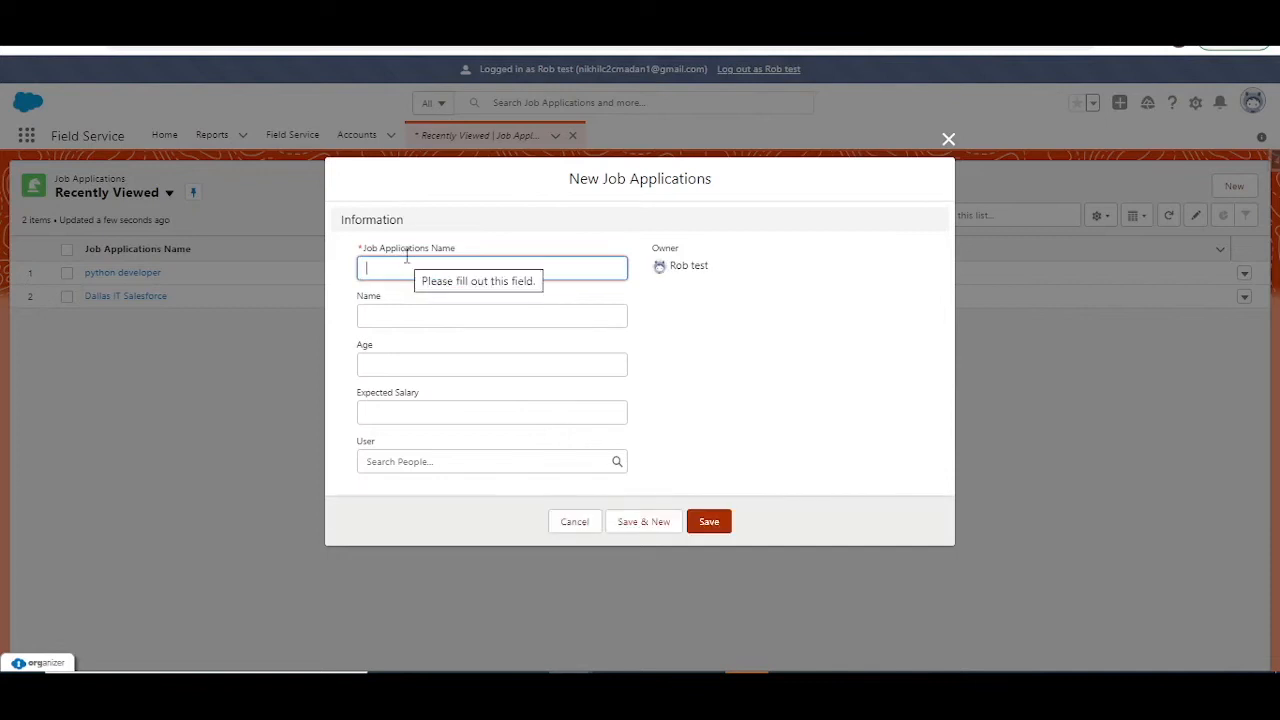
{"action": "type", "text": "Salesforce"}
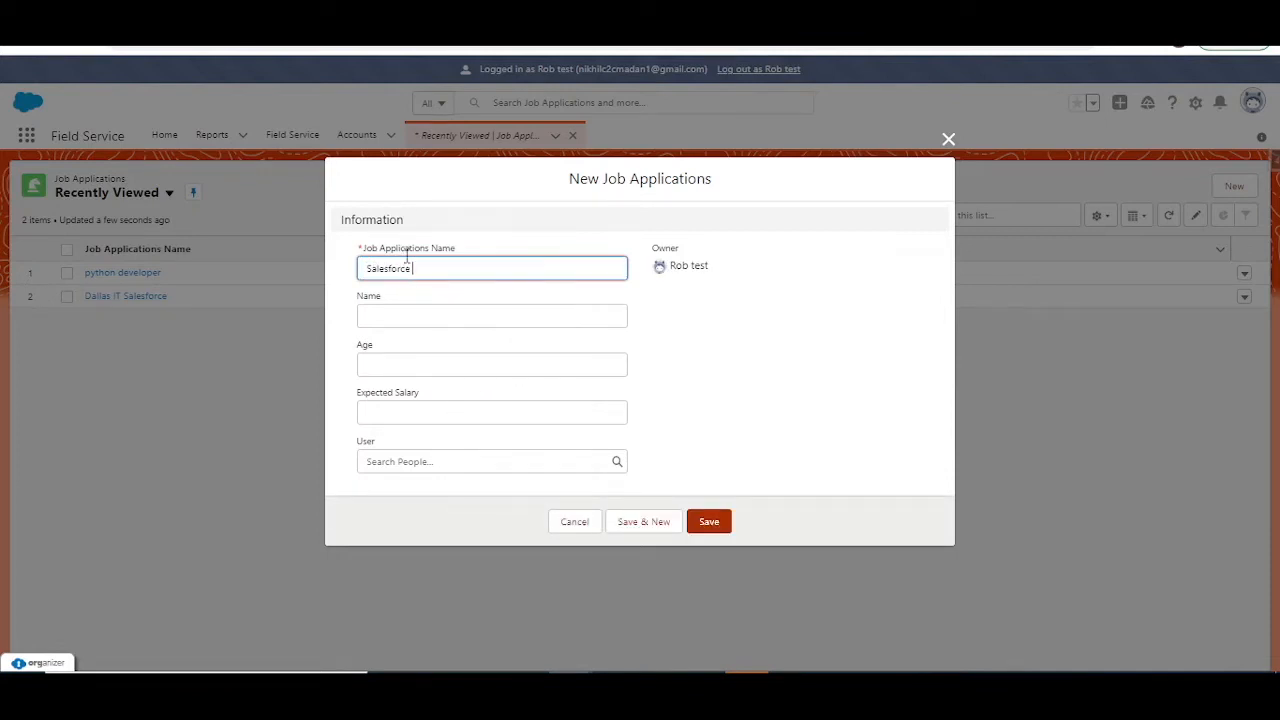
{"action": "type", "text": " Developer"}
{"action": "key", "text": "Tab"}
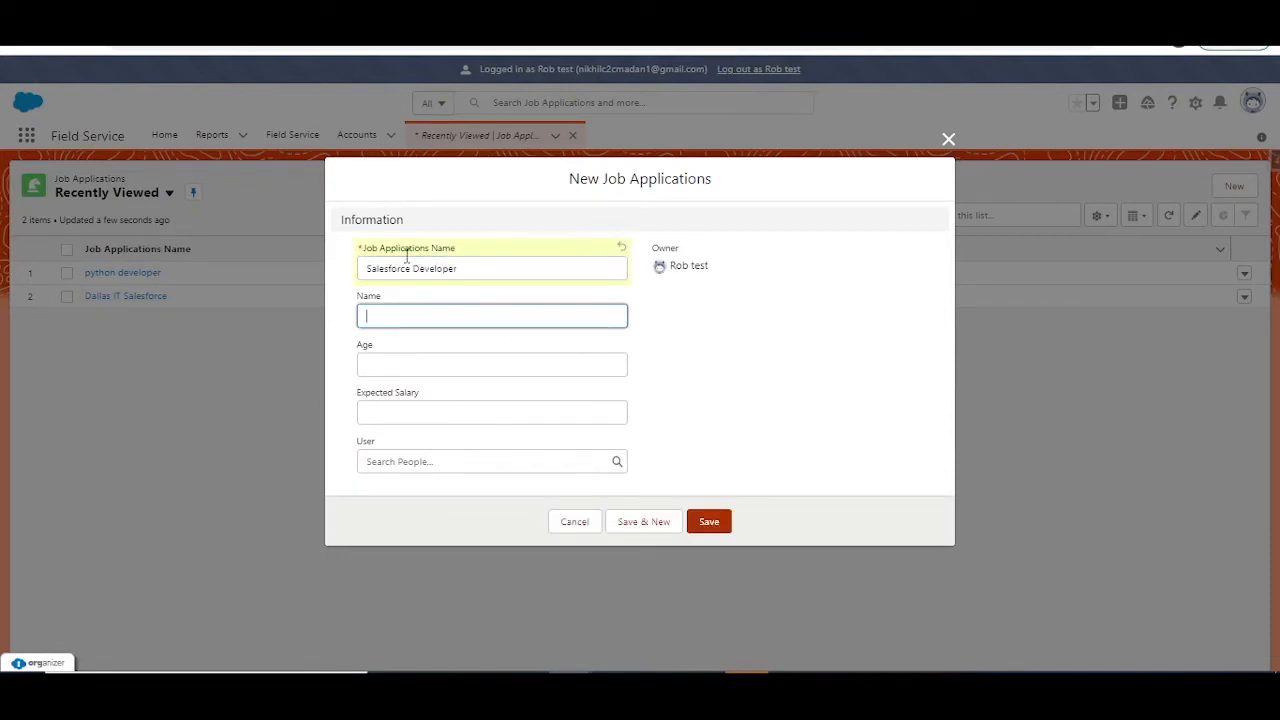
{"action": "key", "text": "Tab"}
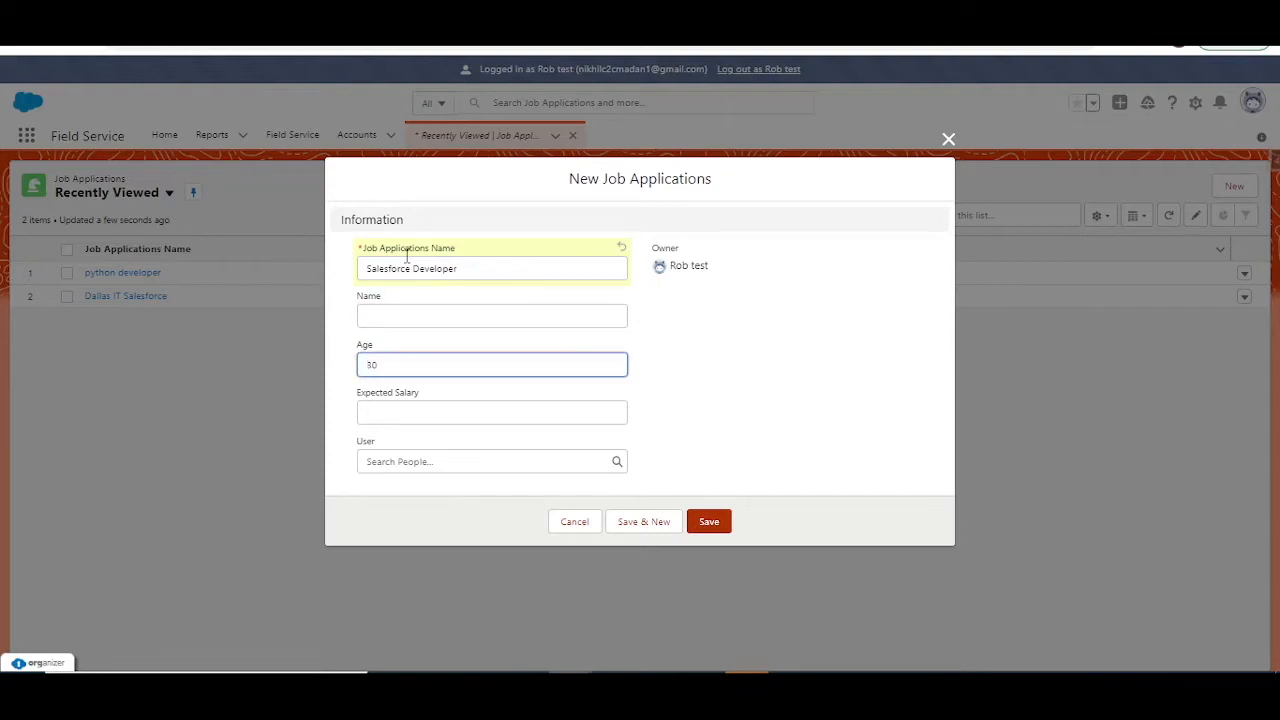
{"action": "key", "text": "Tab"}
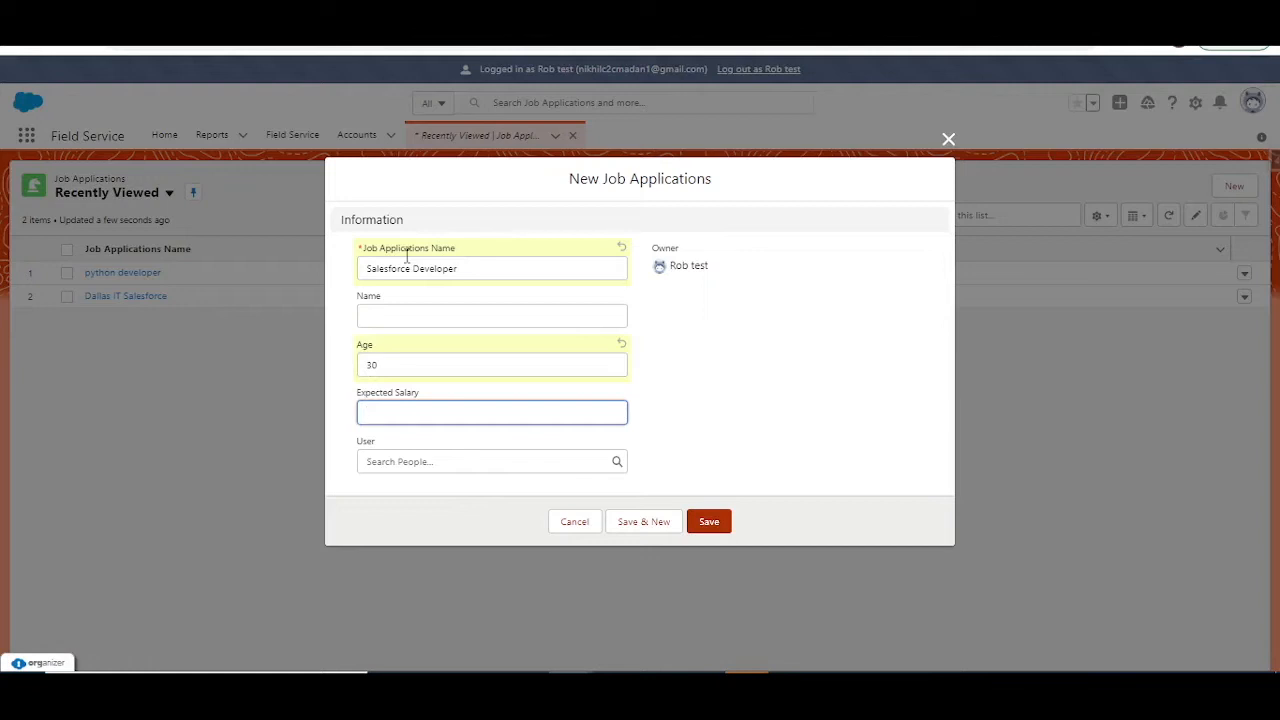
{"action": "type", "text": "120000"}
Step: Set the job application's User lookup to the person with the test_nik2 profile found by first name, and save the record
{"action": "left_click", "coordinate": [491, 461]}
{"action": "type", "text": "tom"}
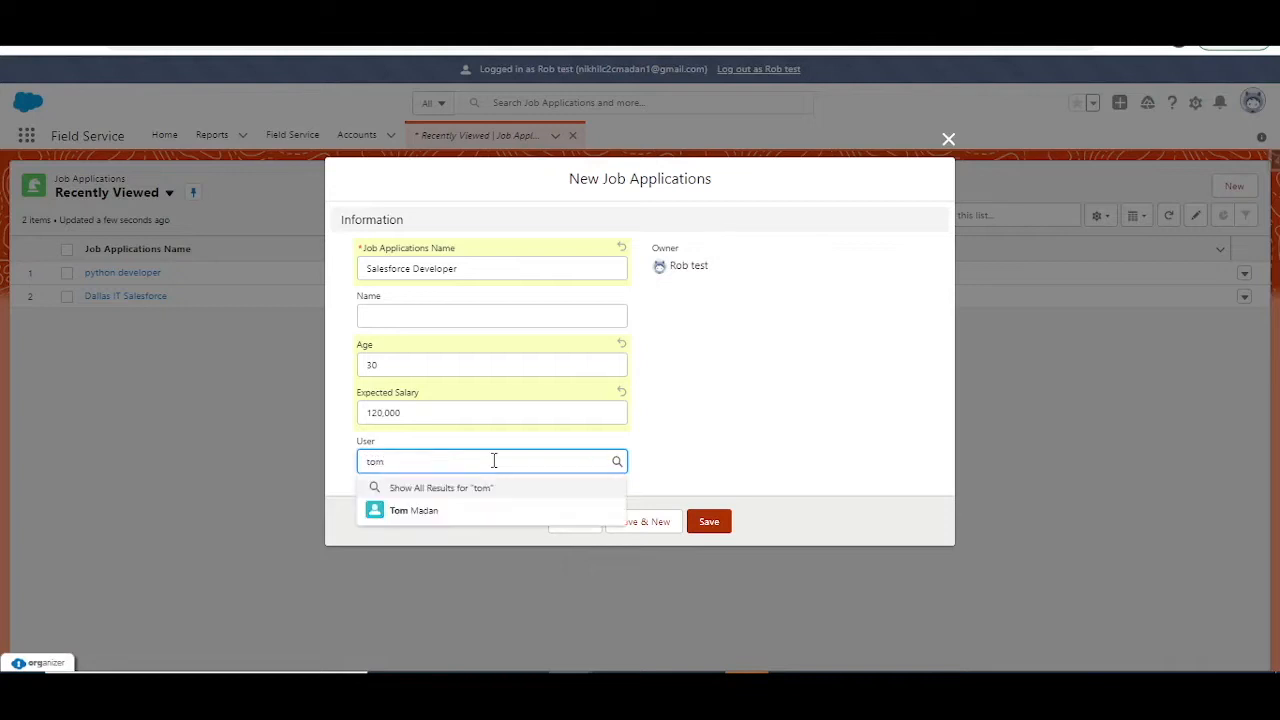
{"action": "left_click", "coordinate": [447, 512]}
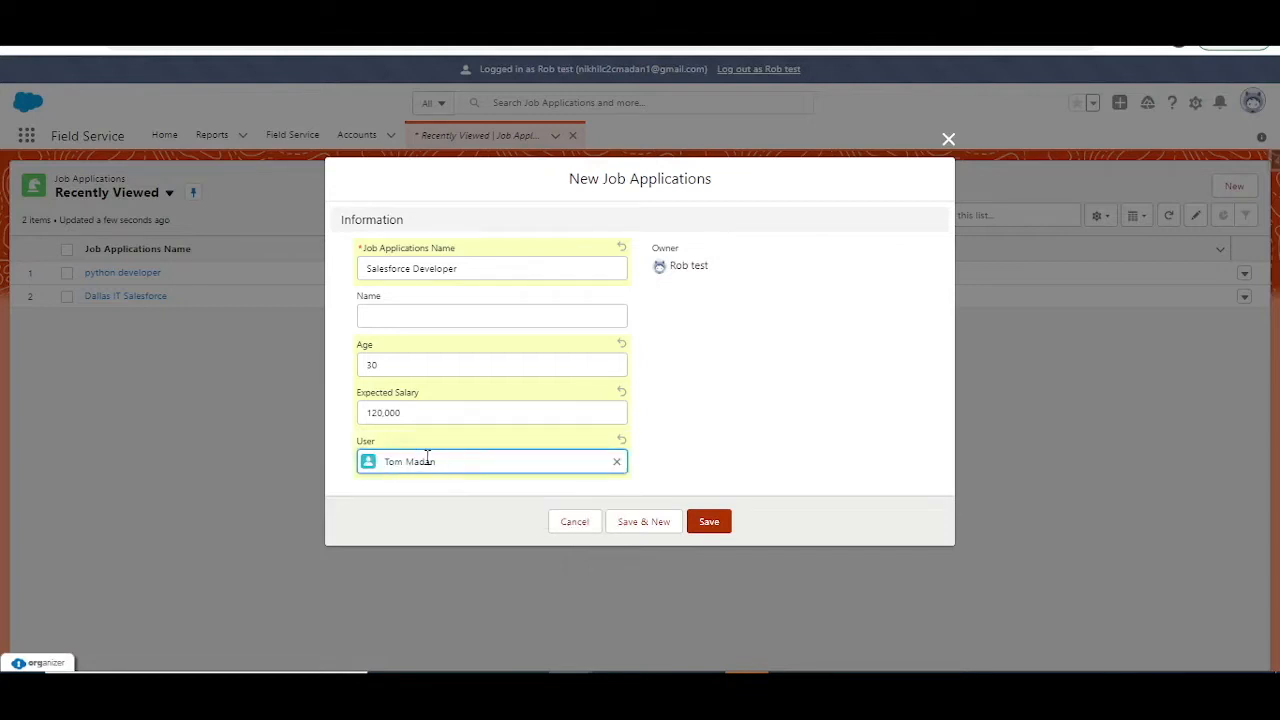
{"action": "left_click", "coordinate": [711, 528]}
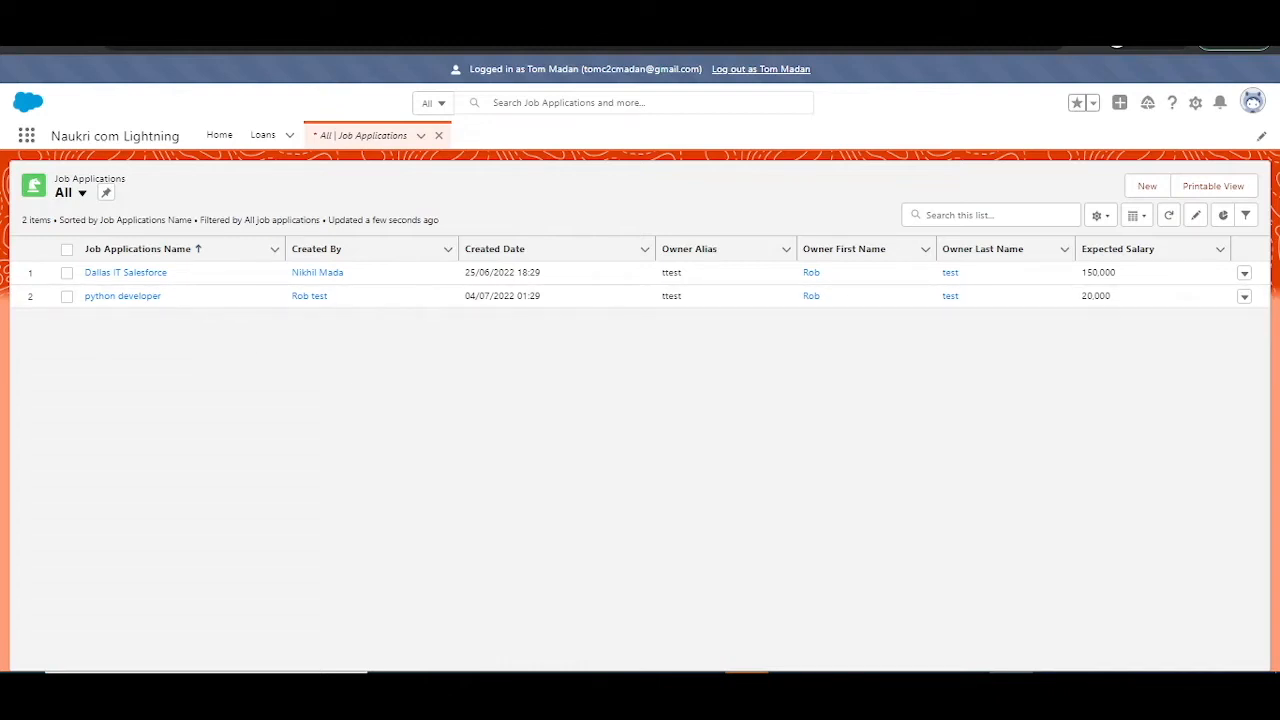
Step: Check the All list of job applications in the assigned user's session for the new record
{"action": "left_click", "coordinate": [80, 50]}
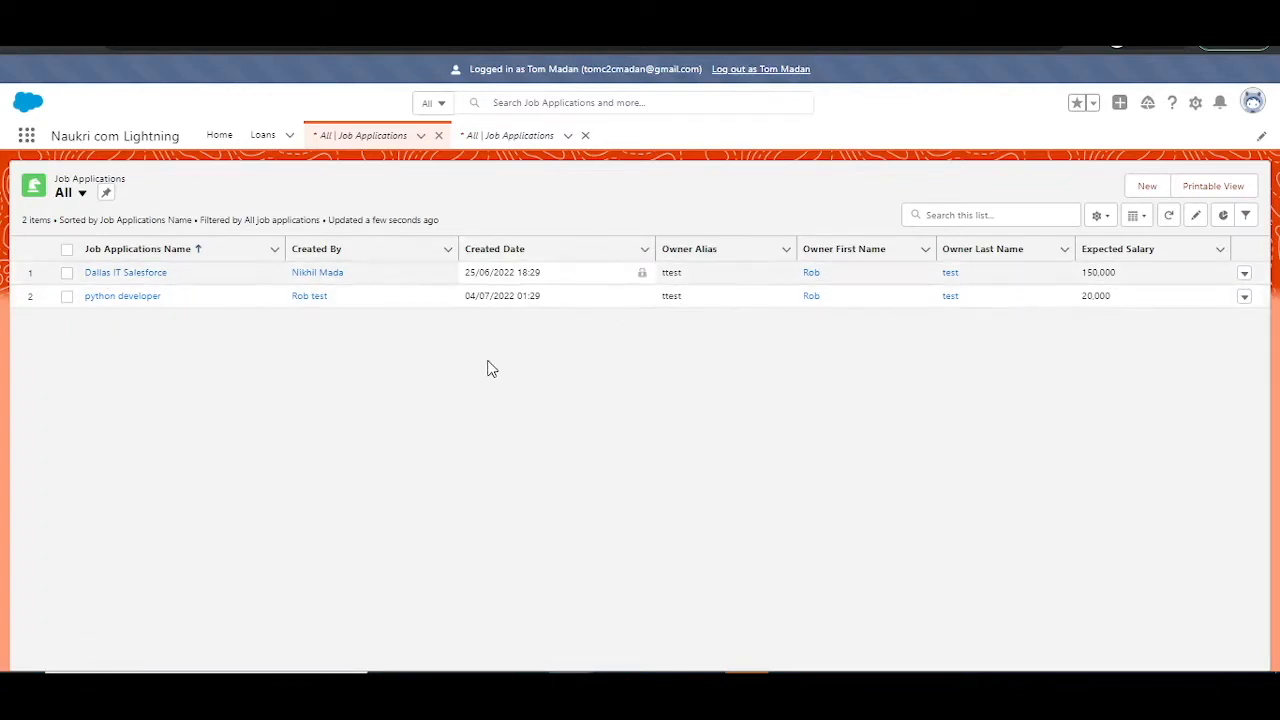
{"action": "left_click_drag", "start_coordinate": [806, 16], "coordinate": [1279, 268]}
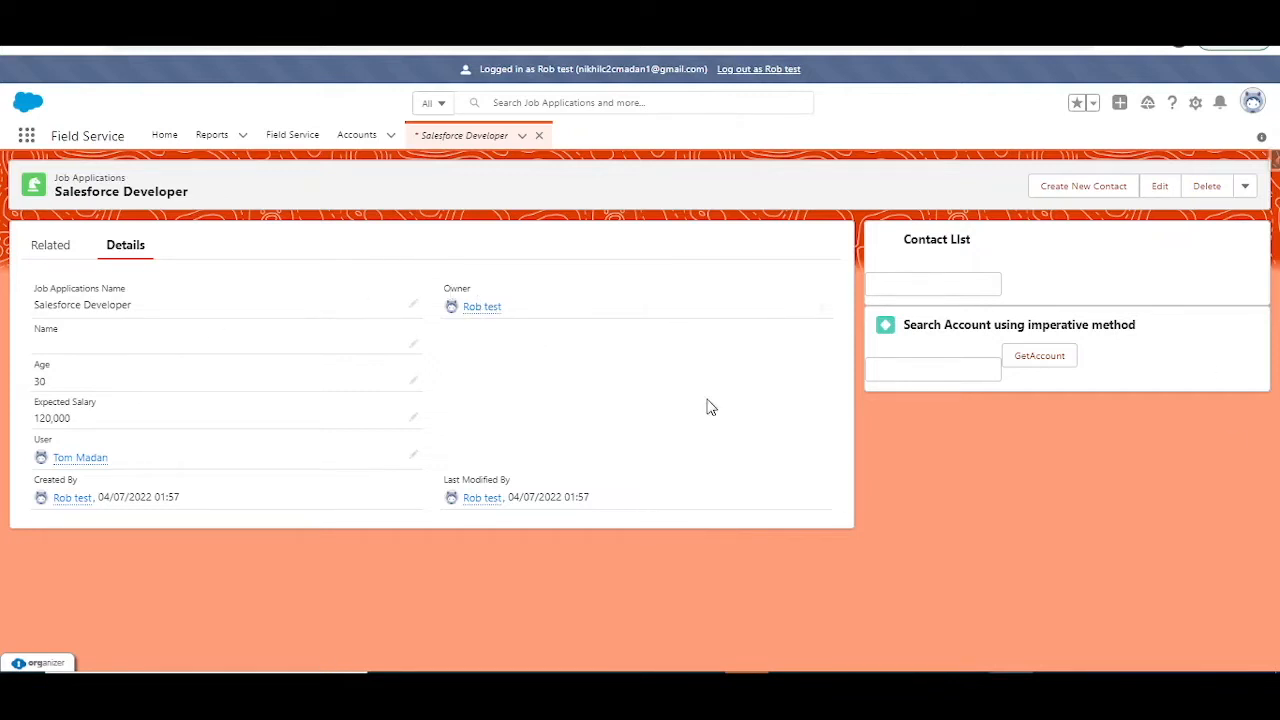
Step: Copy the Salesforce Developer record's ID into the rec variable of the anonymous Apex code in Developer Console, and indent that line
{"action": "left_click", "coordinate": [658, 47]}
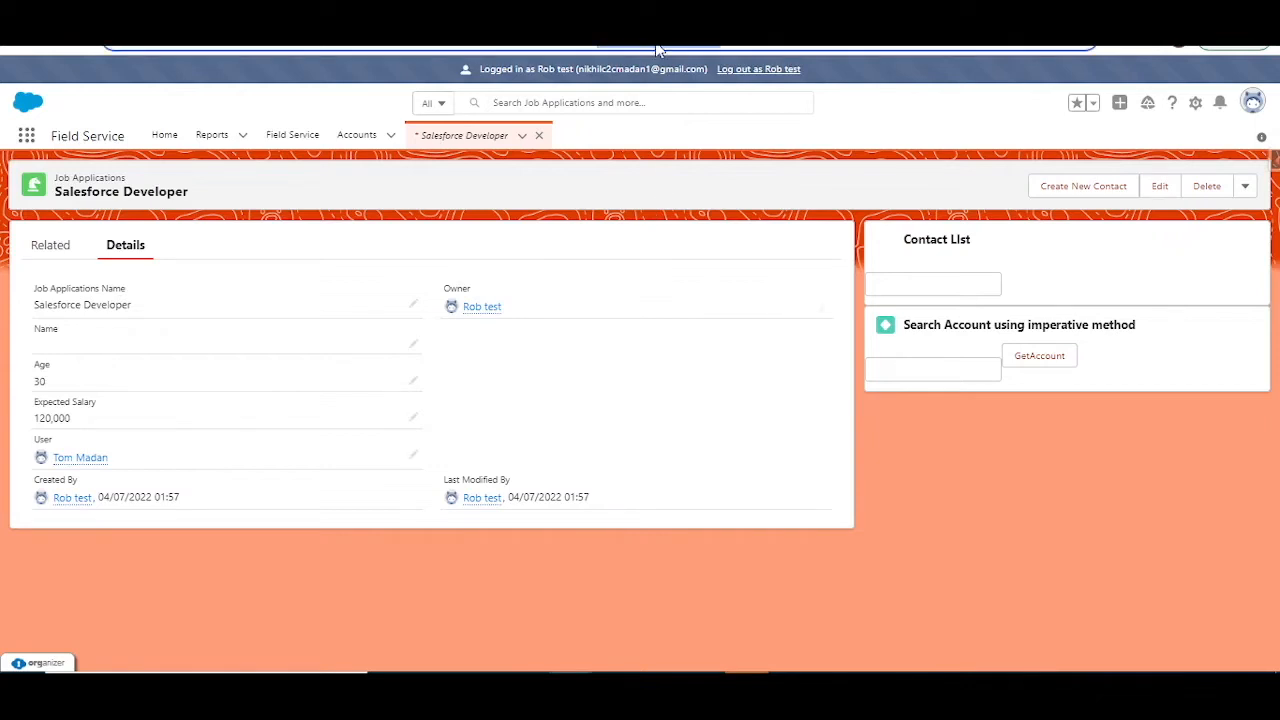
{"action": "left_click", "coordinate": [758, 75]}
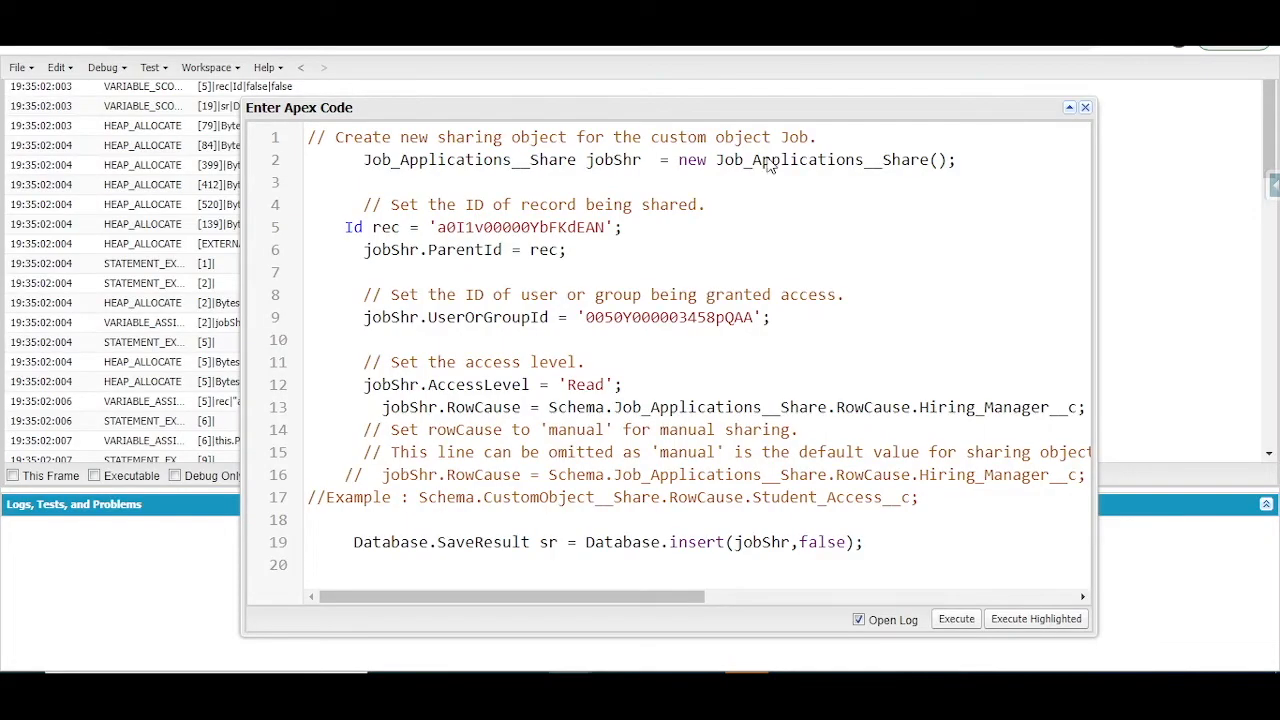
{"action": "double_click", "coordinate": [553, 228]}
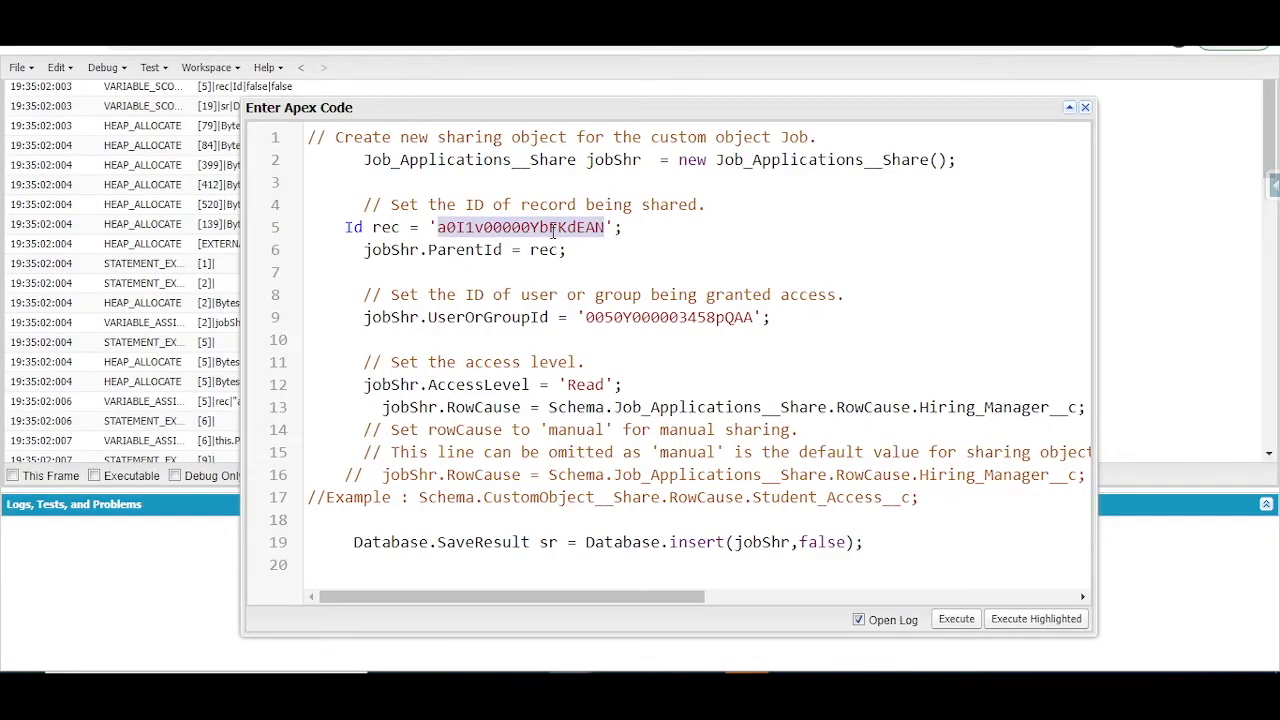
{"action": "type", "text": "a0I1v00000YbFKiEAN"}
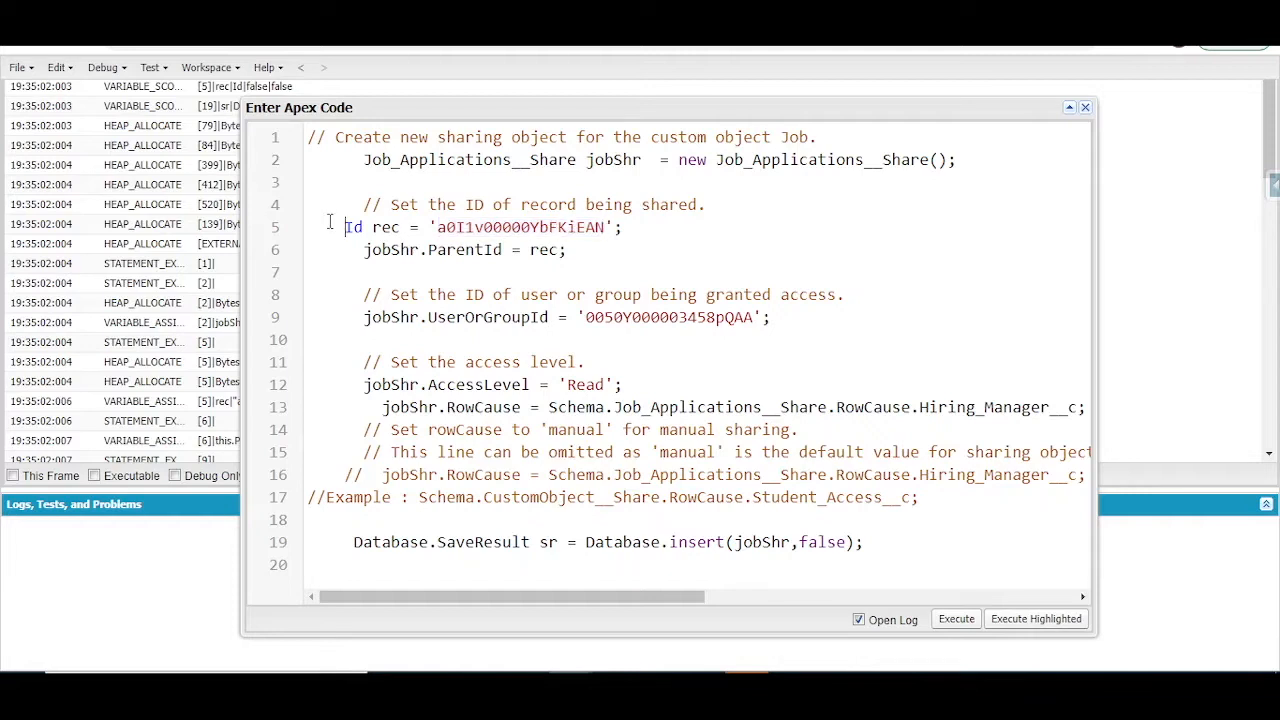
{"action": "key", "text": "Tab"}
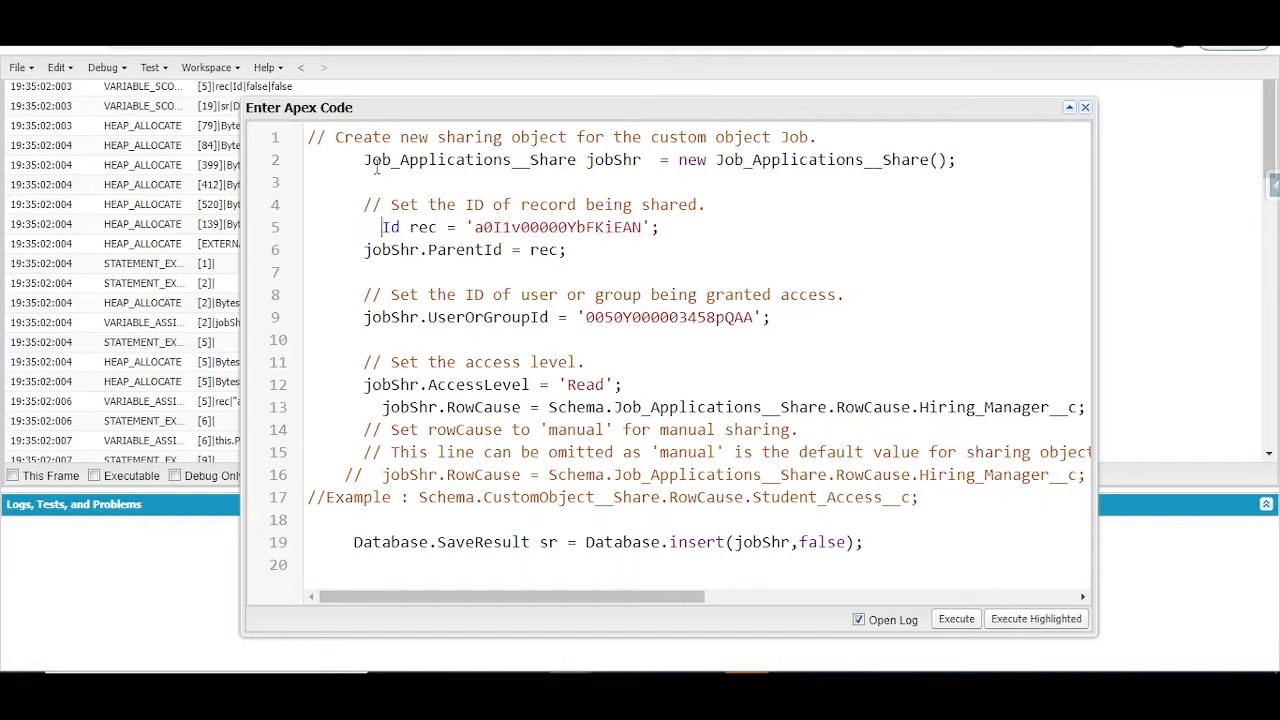
Step: Examine the share object declaration, the record ID, and the ParentId and UserOrGroupId assignments in the Apex code
{"action": "left_click_drag", "start_coordinate": [362, 160], "coordinate": [577, 163]}
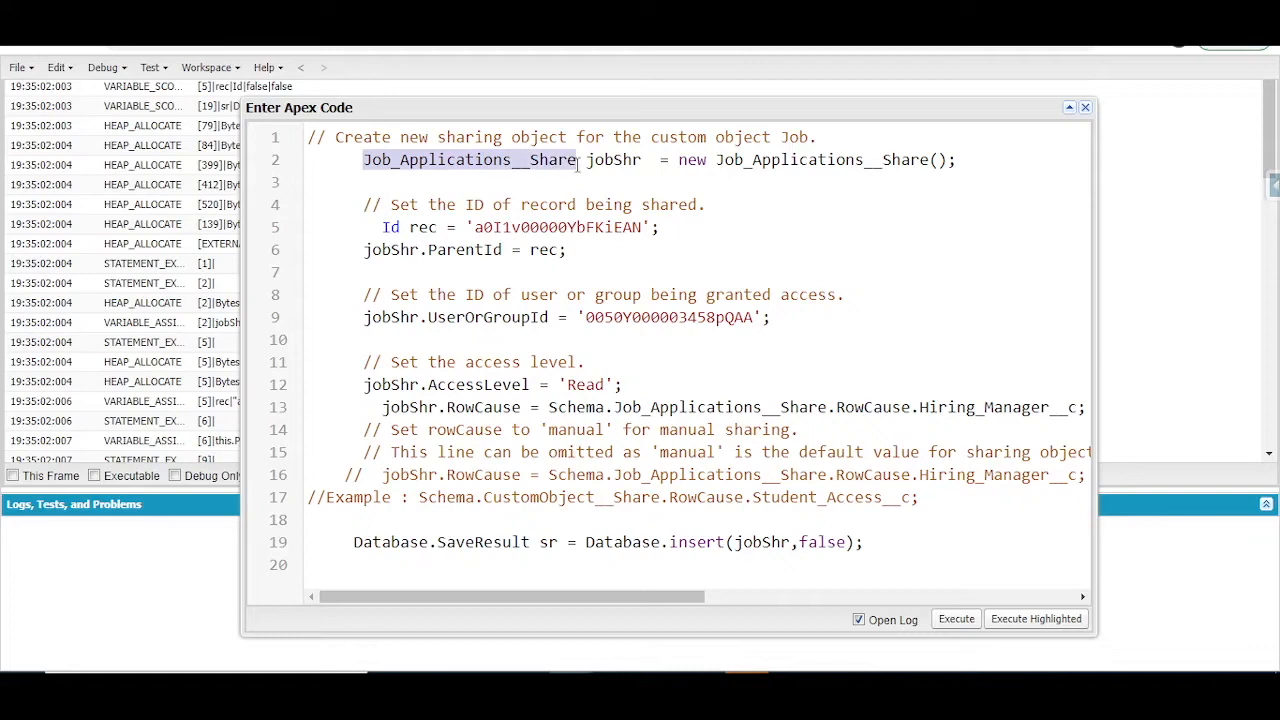
{"action": "double_click", "coordinate": [628, 160]}
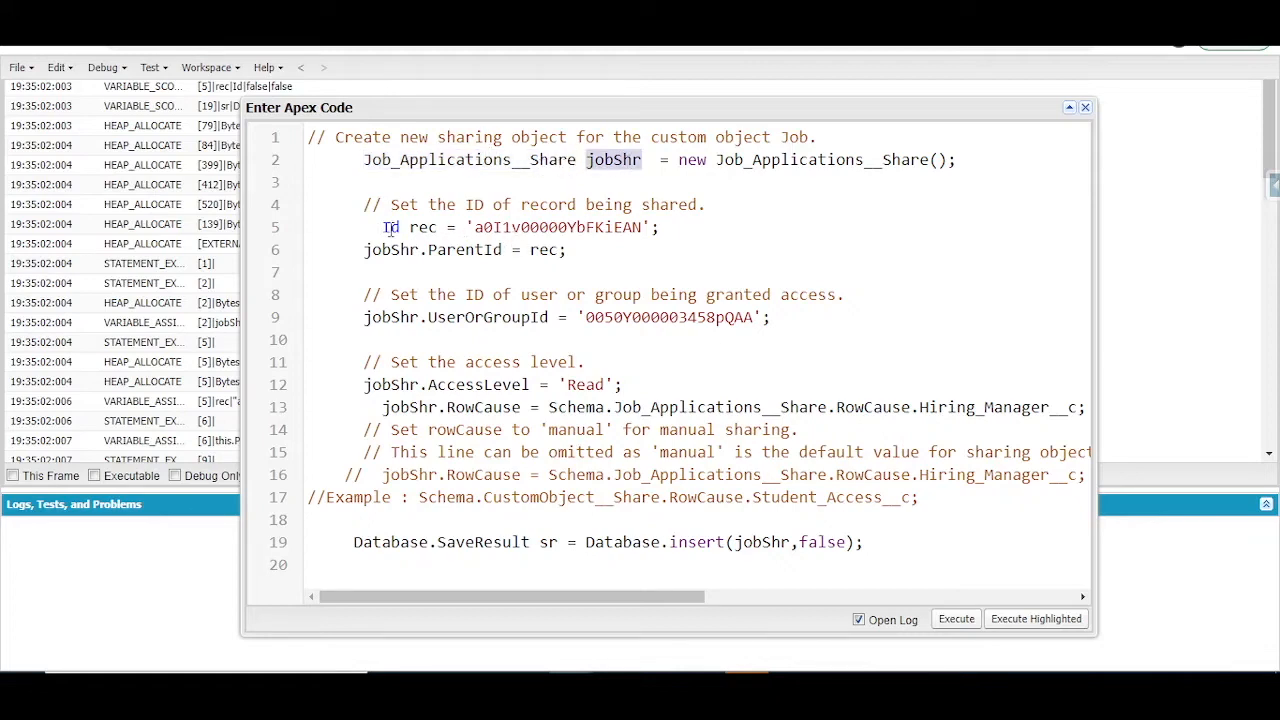
{"action": "double_click", "coordinate": [529, 228]}
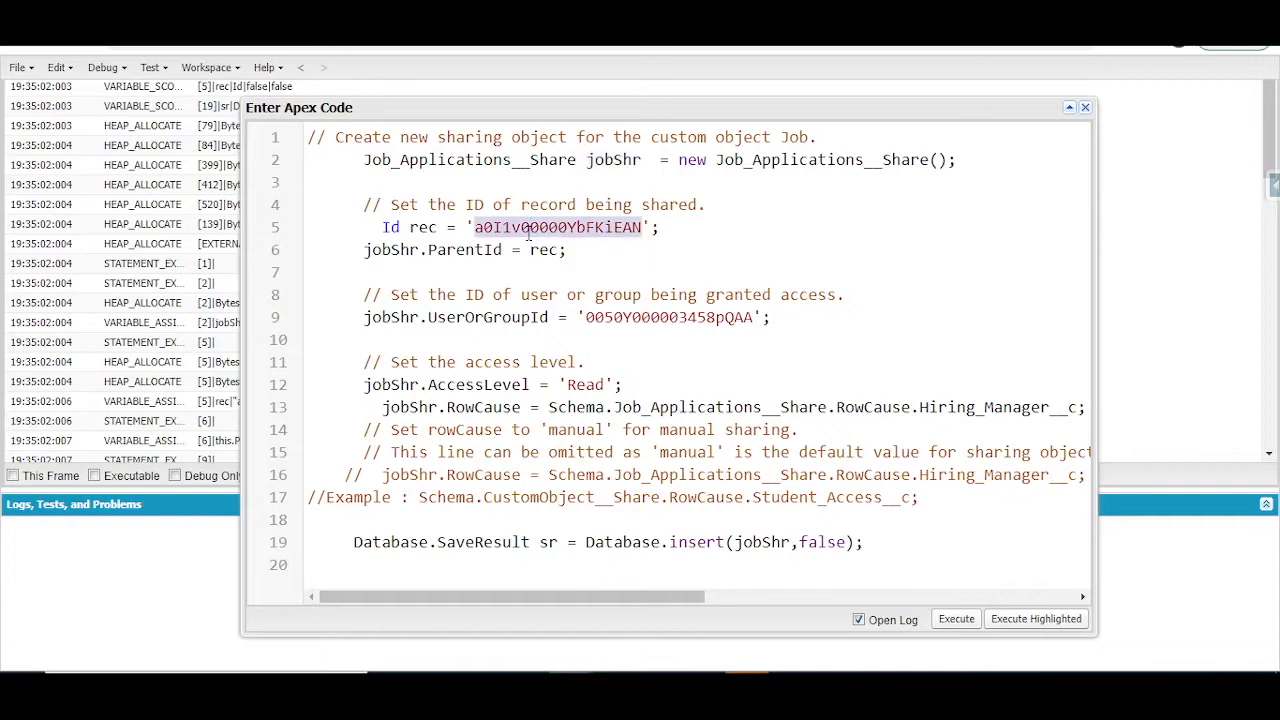
{"action": "double_click", "coordinate": [455, 251]}
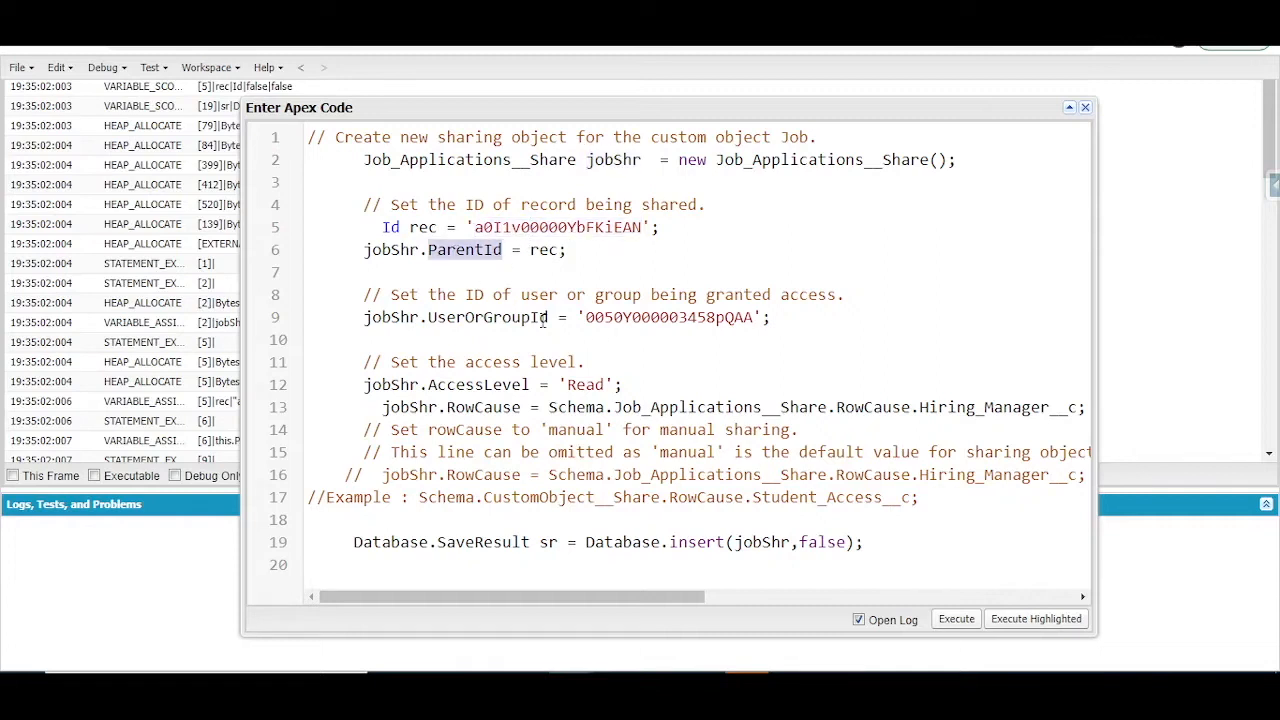
{"action": "double_click", "coordinate": [505, 318]}
{"action": "double_click", "coordinate": [621, 317]}
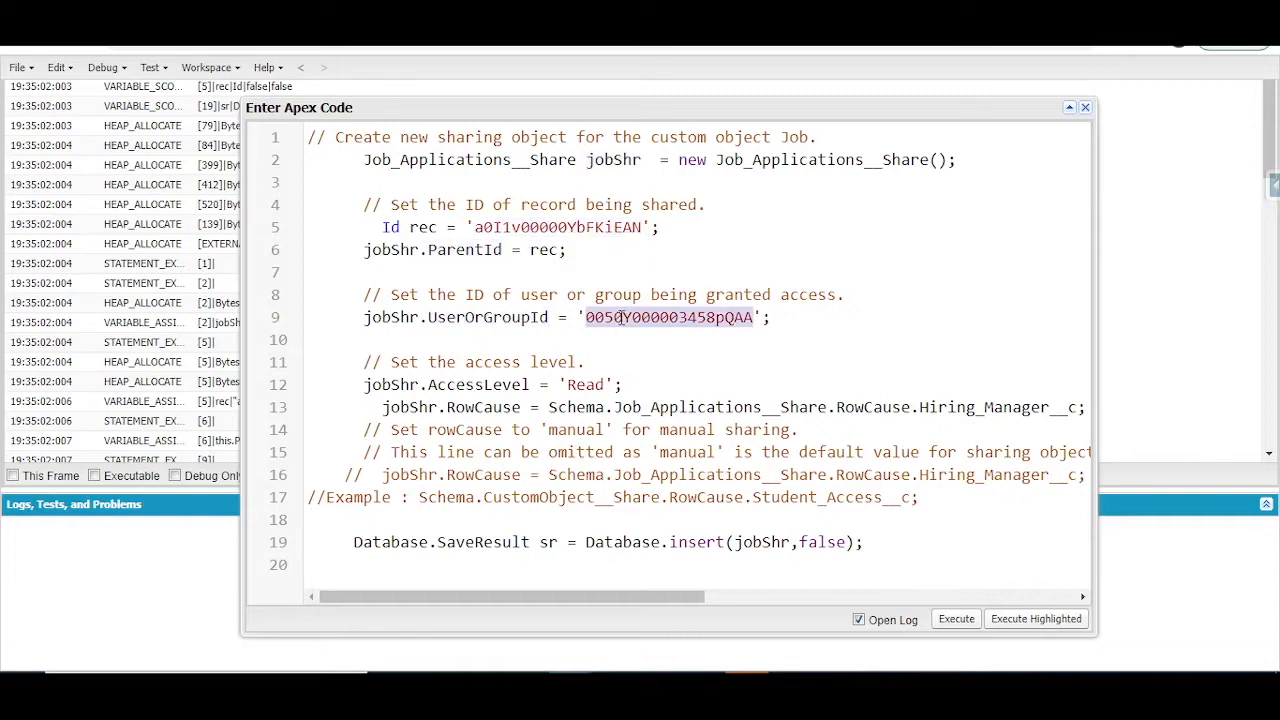
Step: Add an end-of-line comment to the UserOrGroupId assignment on line 9, naming the person whose user ID it is
{"action": "left_click", "coordinate": [808, 316]}
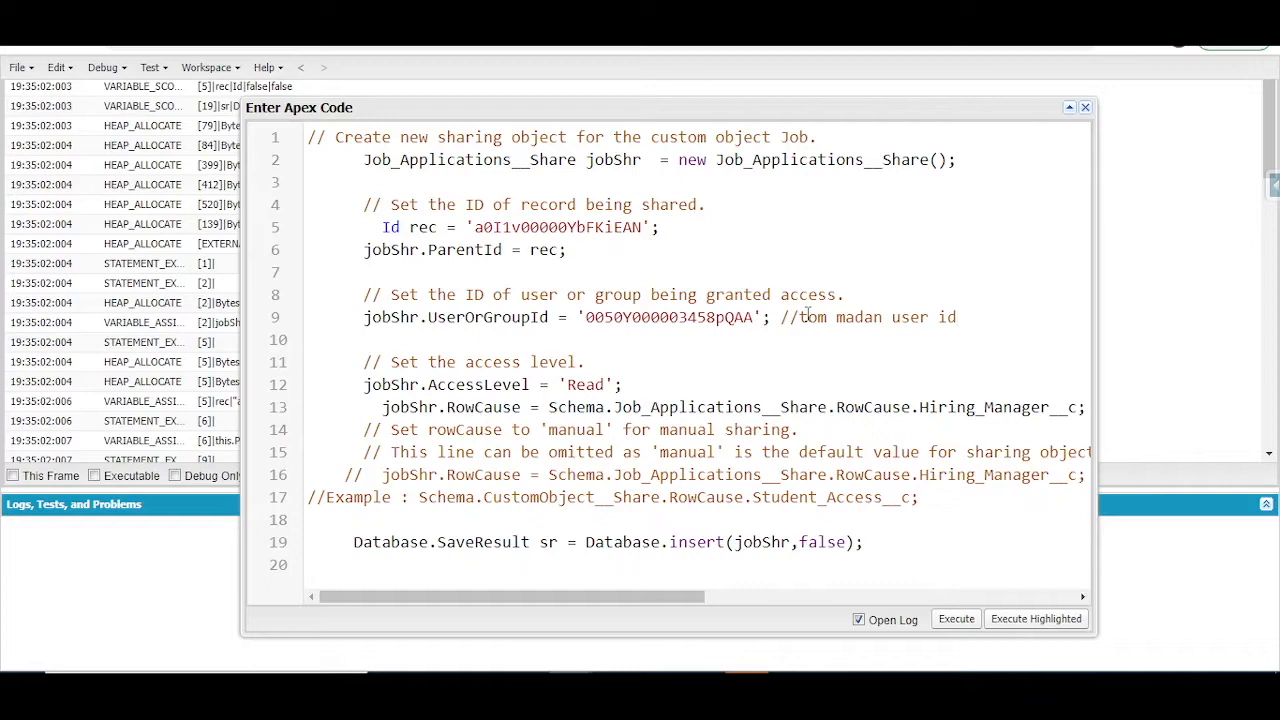
Step: Remove the extra indentation before the jobShr.RowCause assignment on line 13 so it aligns with the AccessLevel line
{"action": "double_click", "coordinate": [591, 389]}
{"action": "left_click", "coordinate": [384, 410]}
{"action": "key", "text": "BackSpace"}
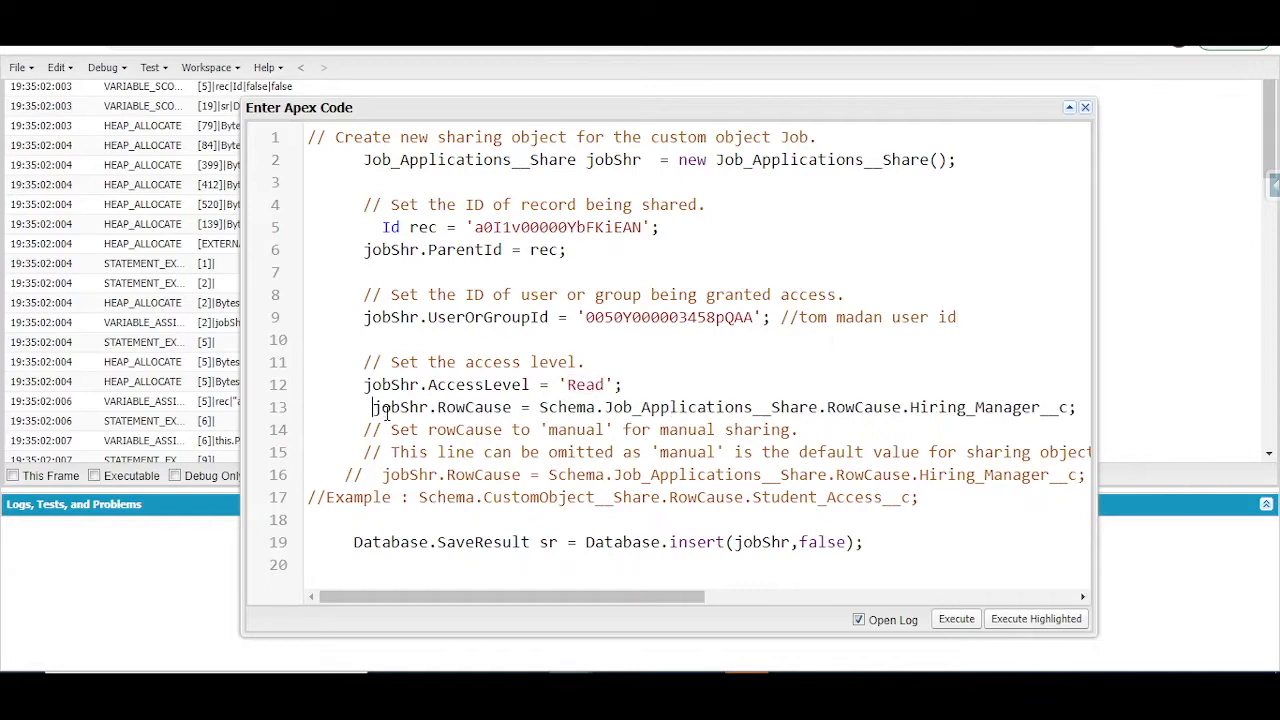
{"action": "double_click", "coordinate": [990, 408]}
{"action": "left_click", "coordinate": [374, 408]}
{"action": "key", "text": "BackSpace"}
{"action": "double_click", "coordinate": [975, 407]}
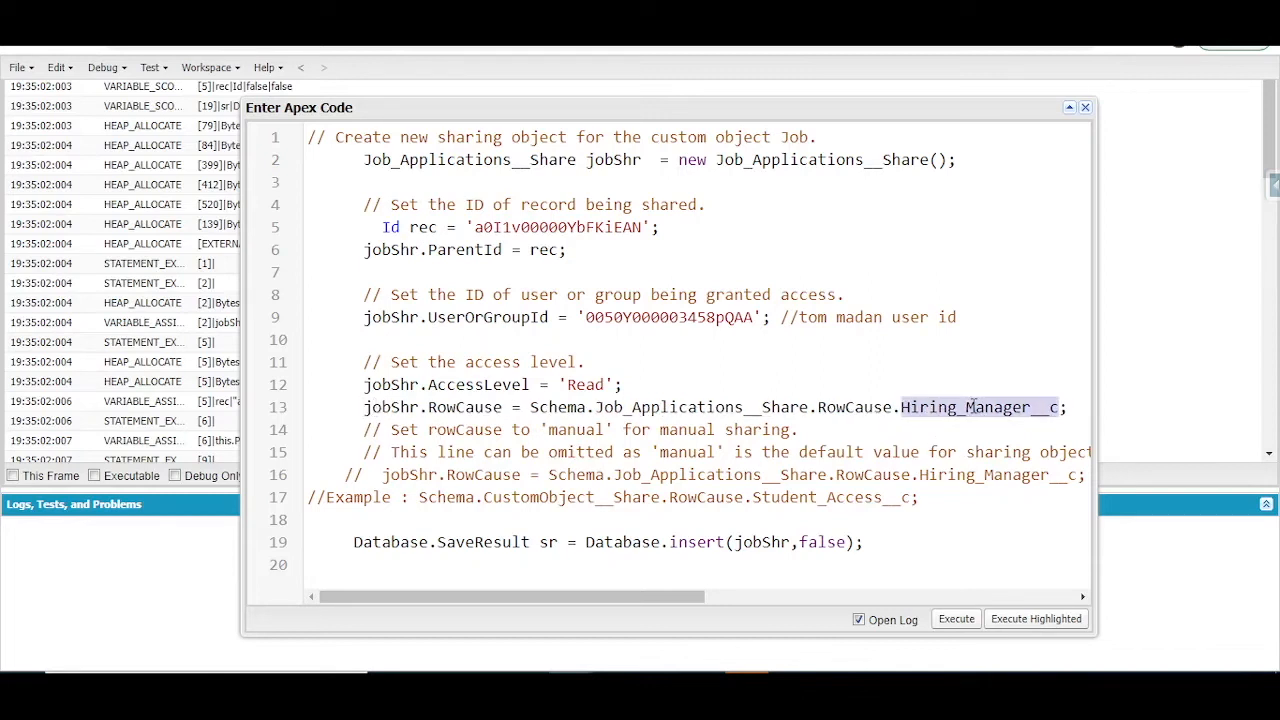
Step: Temporarily comment out the jobShr.RowCause assignment on line 13, review the manual sharing comment, and uncomment the assignment
{"action": "left_click", "coordinate": [364, 408]}
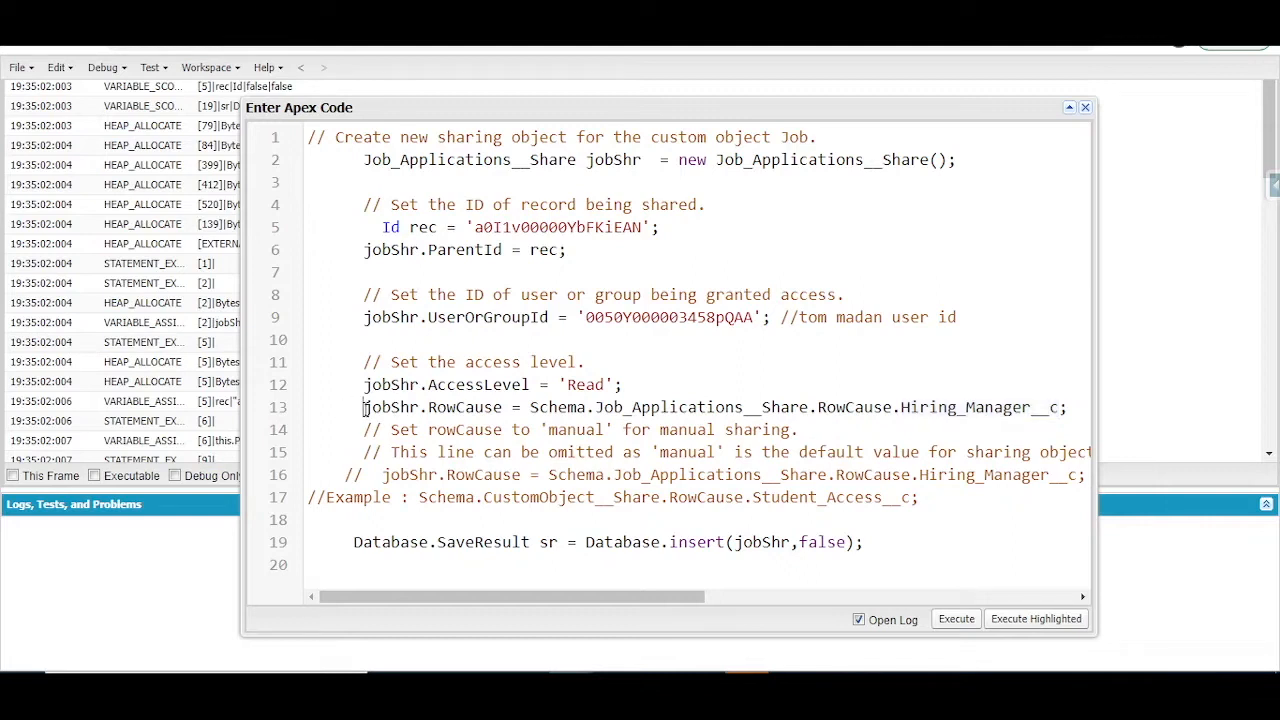
{"action": "type", "text": "//"}
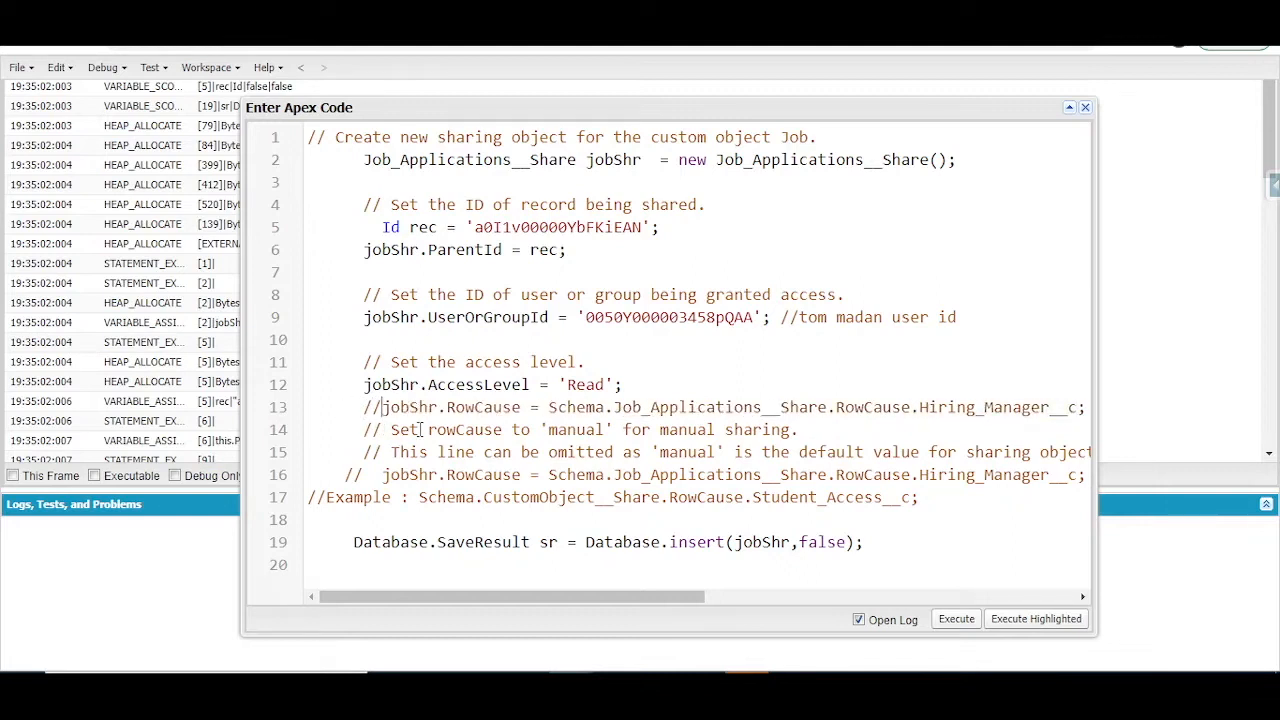
{"action": "left_click_drag", "start_coordinate": [430, 429], "coordinate": [820, 438]}
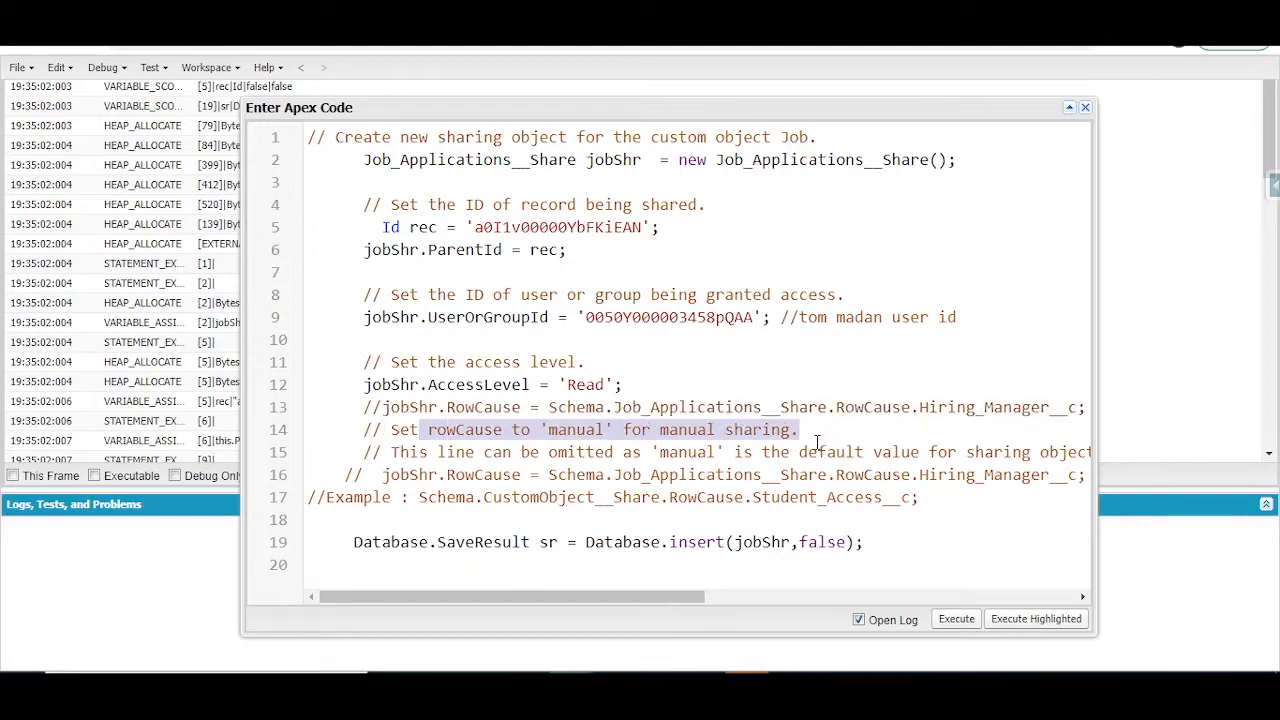
{"action": "left_click", "coordinate": [382, 407]}
{"action": "key", "text": "BackSpace"}
{"action": "key", "text": "BackSpace"}
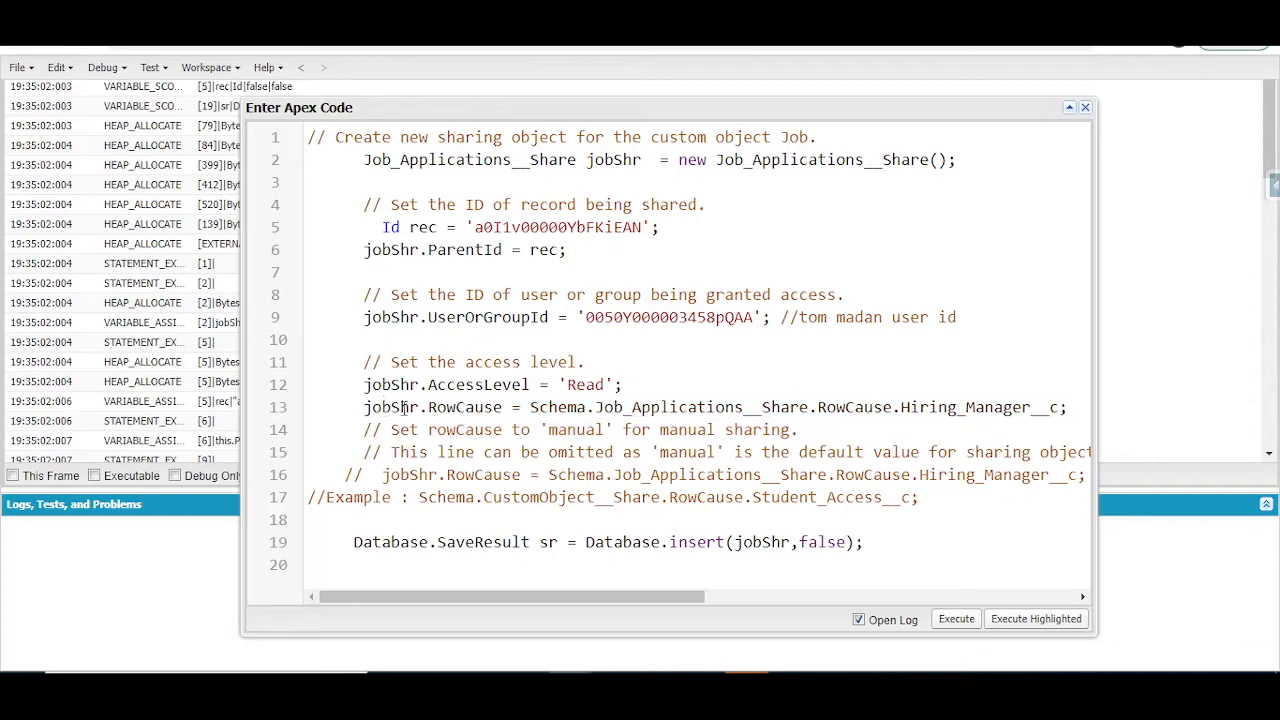
Step: Execute the anonymous Apex code that inserts the job application share with Read access and the Hiring_Manager__c row cause
{"action": "left_click_drag", "start_coordinate": [360, 552], "coordinate": [913, 548]}
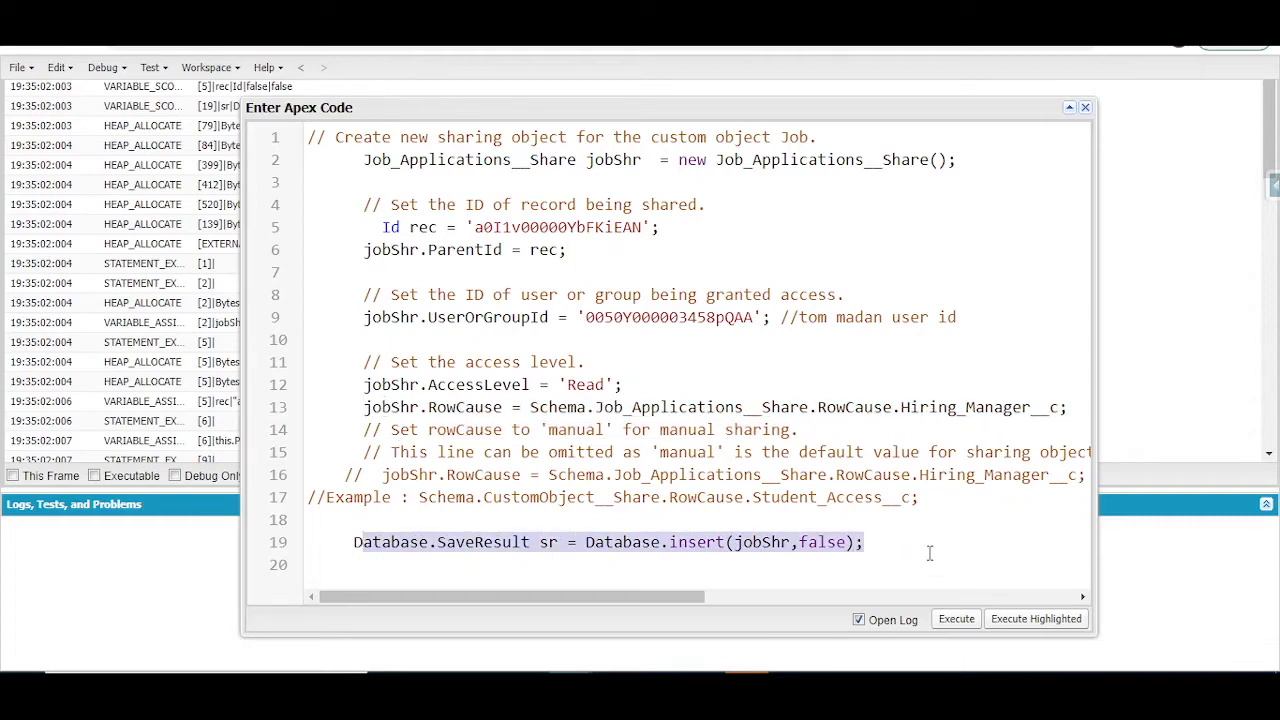
{"action": "left_click", "coordinate": [954, 620]}
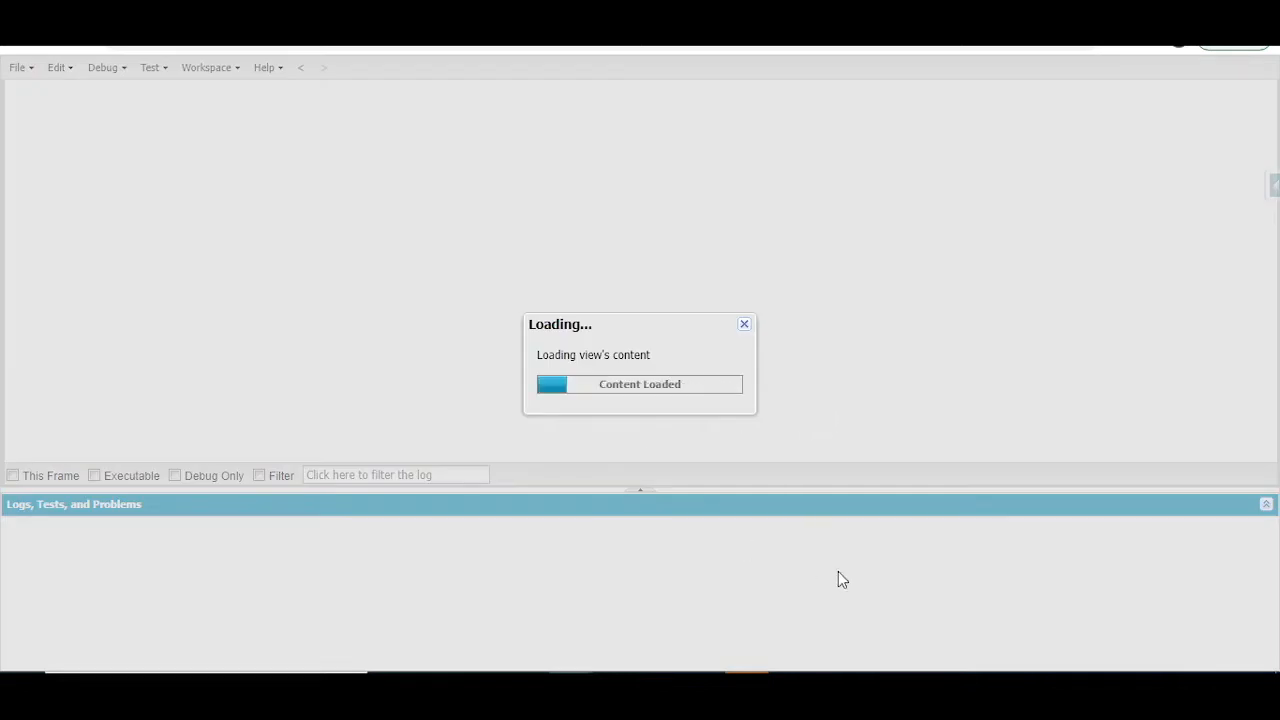
Step: Switch to the assigned user's browser window and open the Salesforce Developer record from the All job applications list
{"action": "mouse_move", "coordinate": [571, 695]}
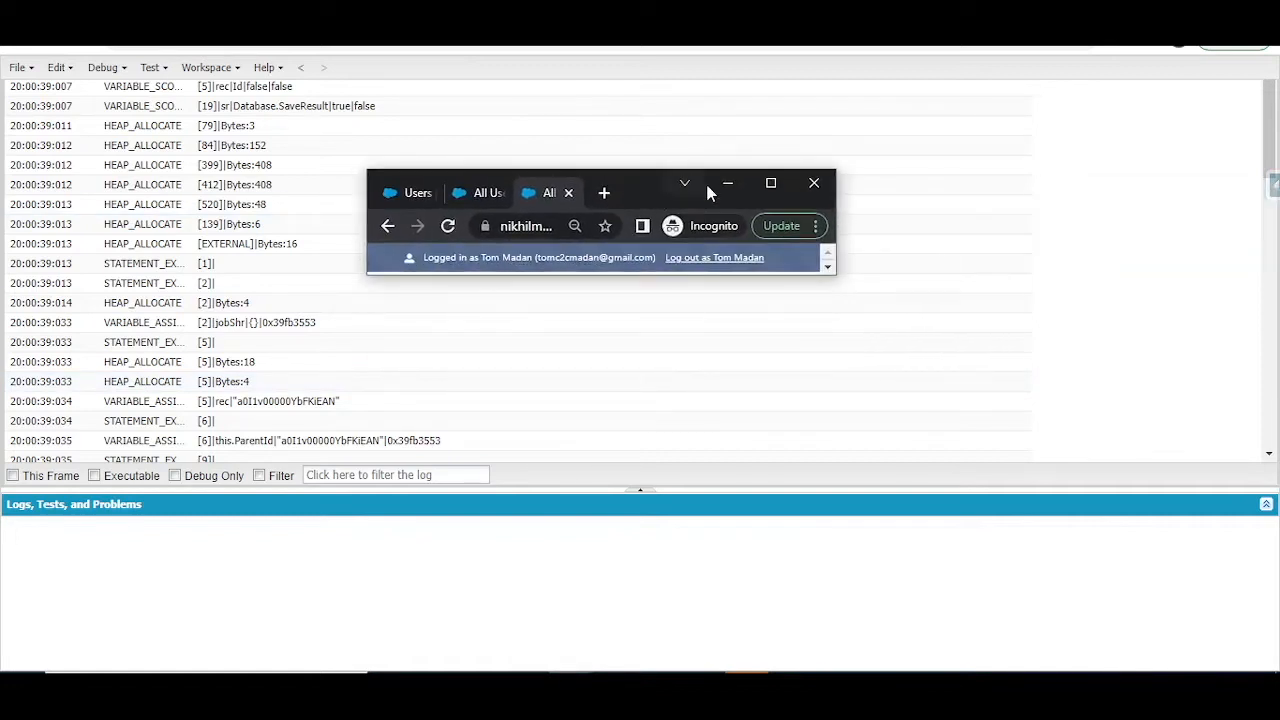
{"action": "left_click", "coordinate": [768, 183]}
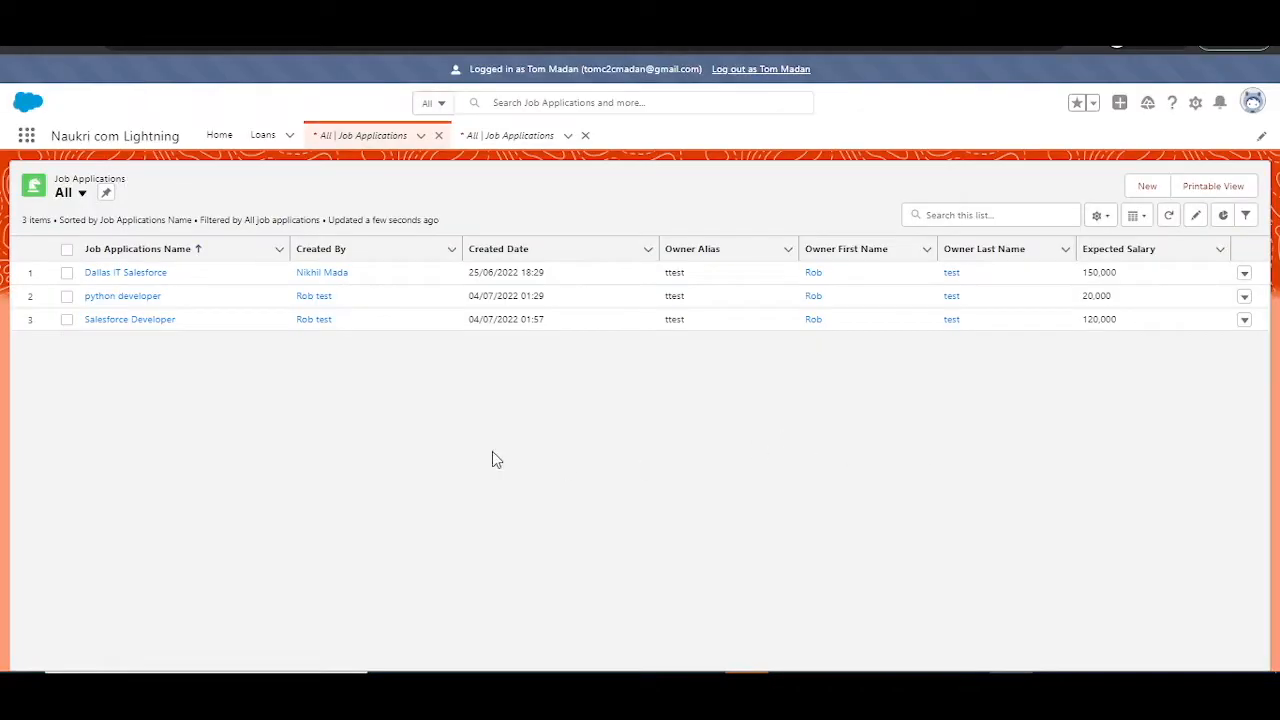
{"action": "left_click", "coordinate": [161, 324]}
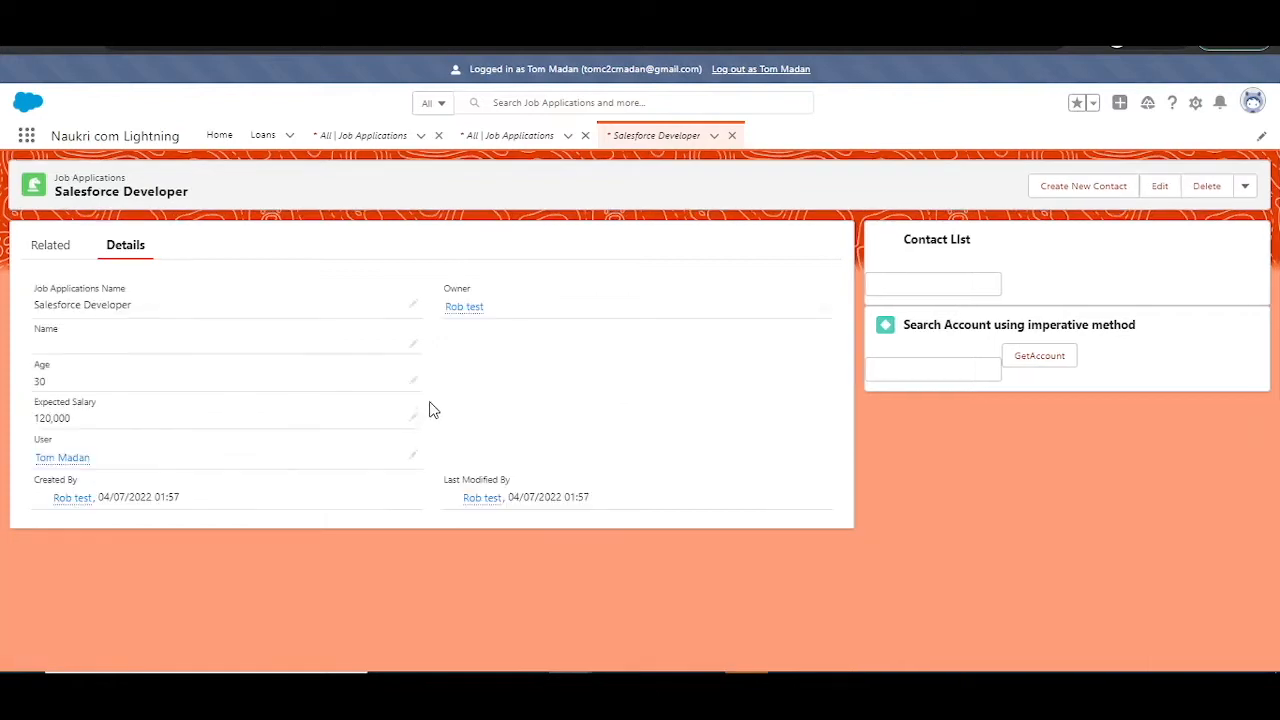
Step: Test edit access on the shared record by trying to save its Name field as t, and read the response
{"action": "left_click", "coordinate": [414, 346]}
{"action": "left_click", "coordinate": [478, 610]}
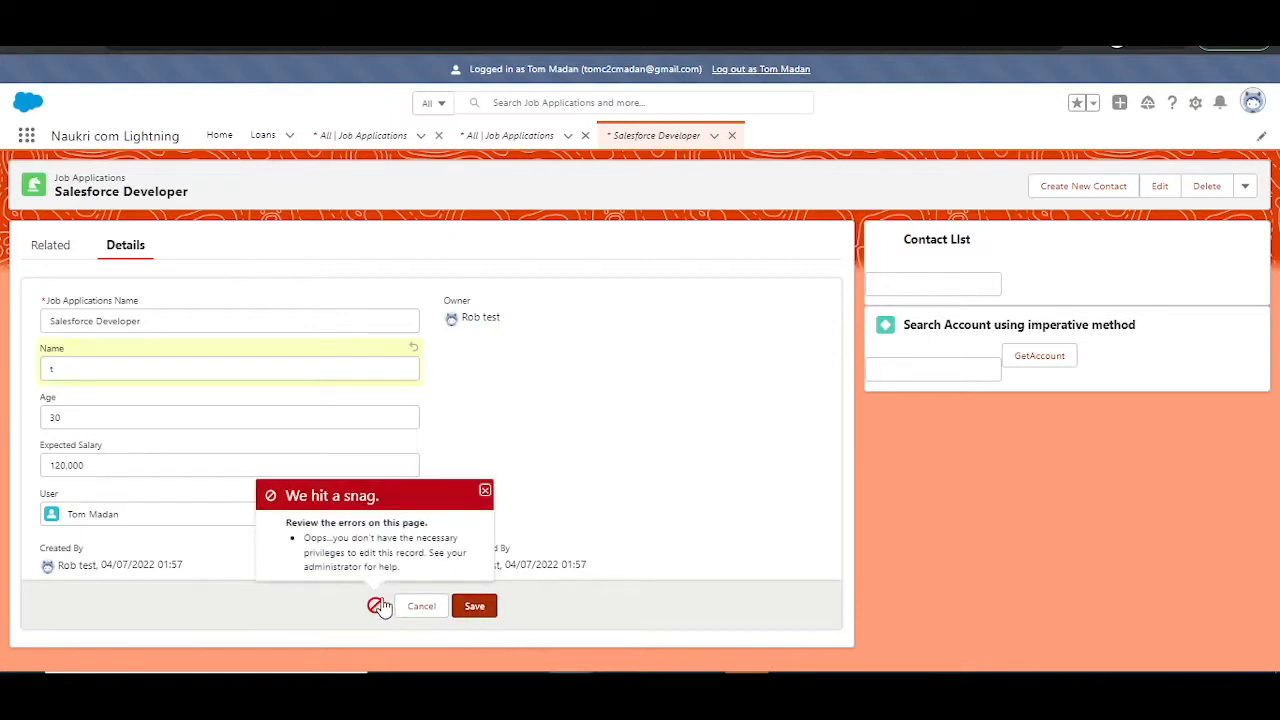
{"action": "left_click_drag", "start_coordinate": [305, 538], "coordinate": [455, 538]}
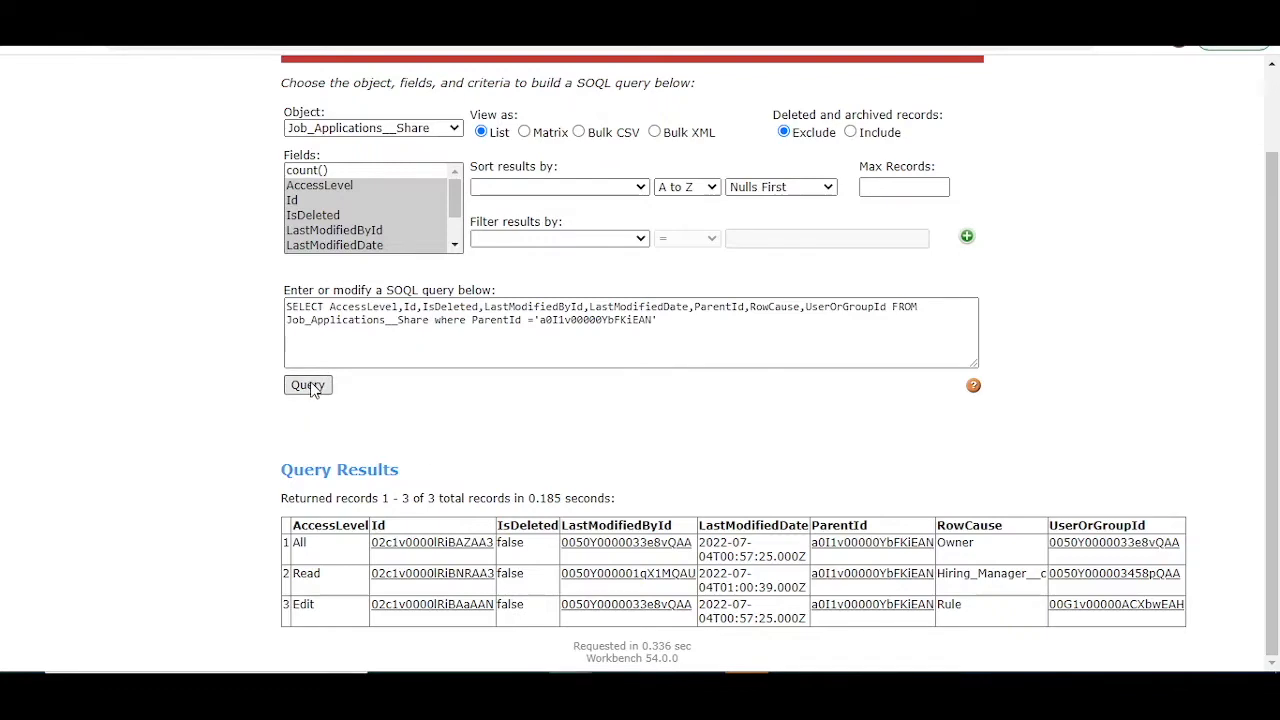
Step: Run the SOQL query on Job_Applications__Share filtered by the record's ParentId, and examine the Owner share row
{"action": "left_click", "coordinate": [308, 386]}
{"action": "double_click", "coordinate": [493, 322]}
{"action": "double_click", "coordinate": [557, 322]}
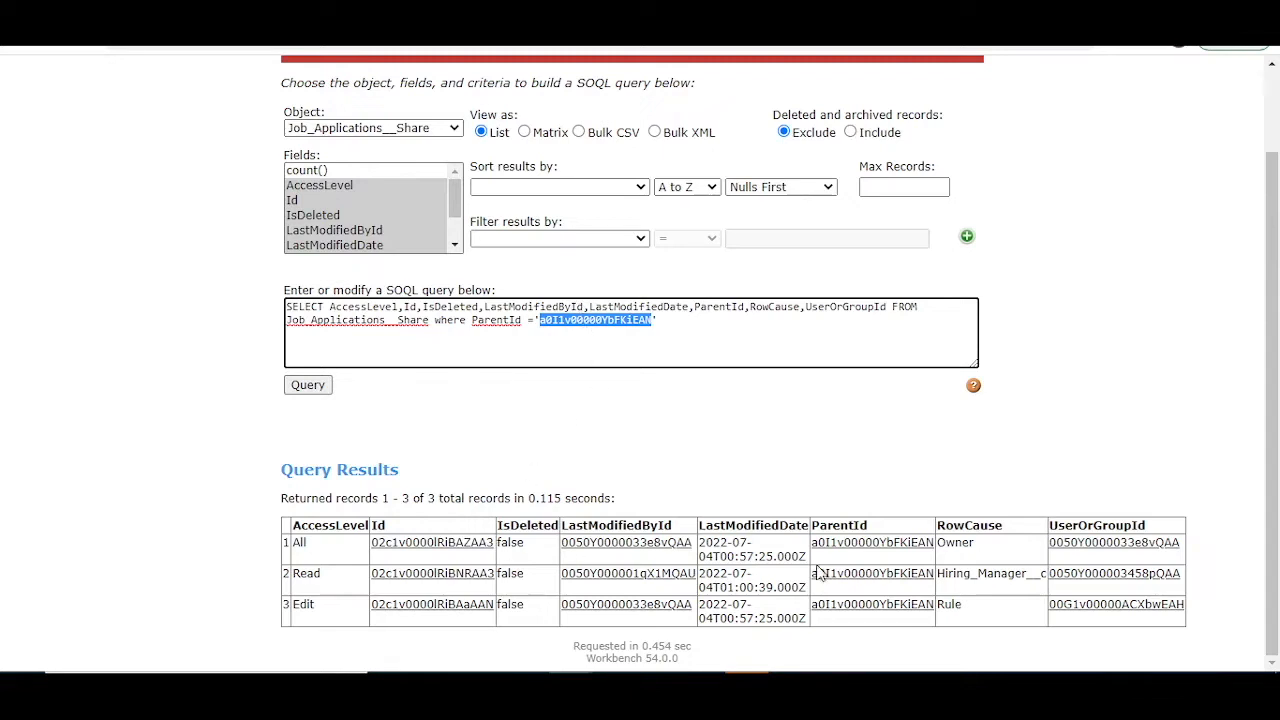
{"action": "left_click_drag", "start_coordinate": [990, 545], "coordinate": [305, 542]}
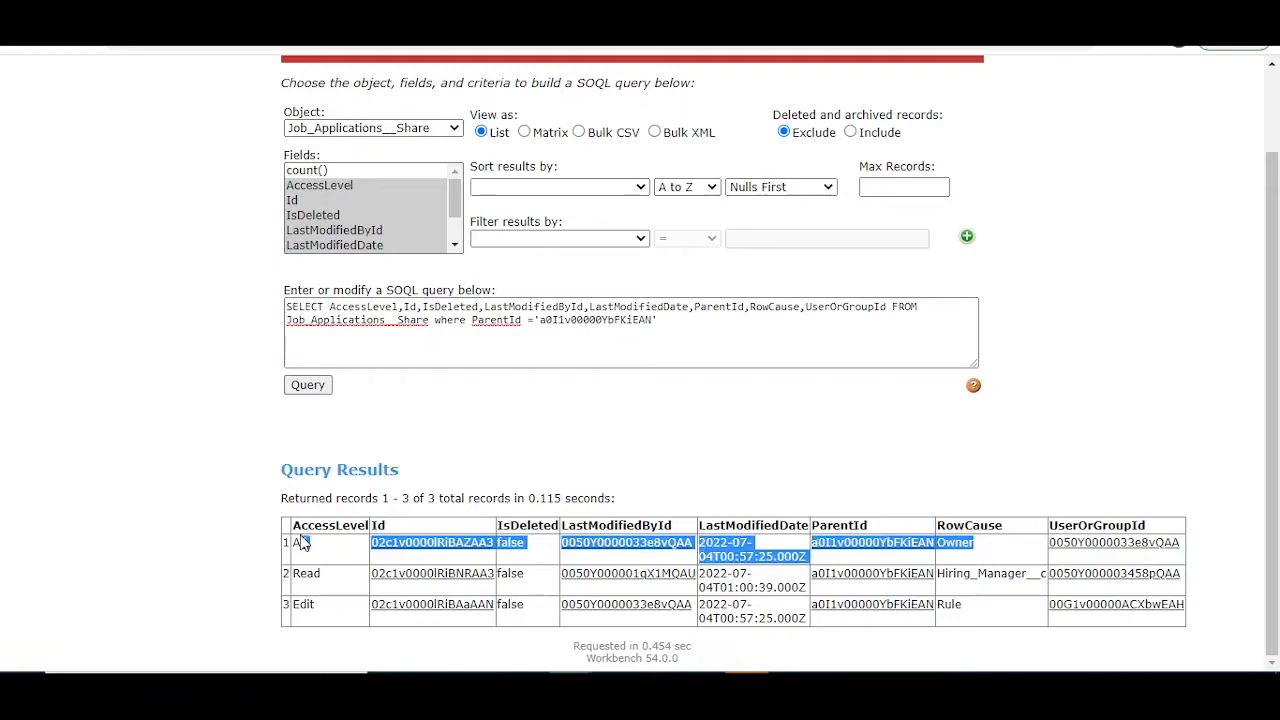
{"action": "left_click", "coordinate": [984, 433]}
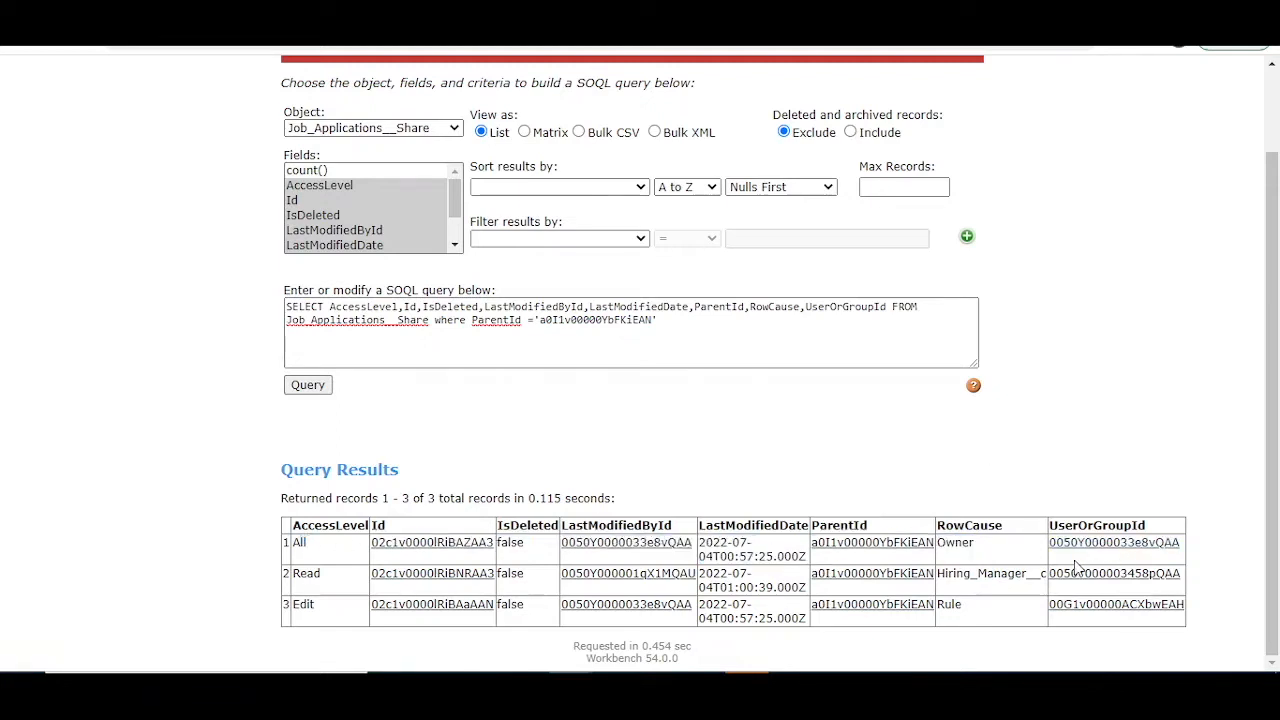
Step: Examine the Rule share row and the Hiring_Manager__c share row in the query results
{"action": "left_click_drag", "start_coordinate": [1186, 612], "coordinate": [238, 578]}
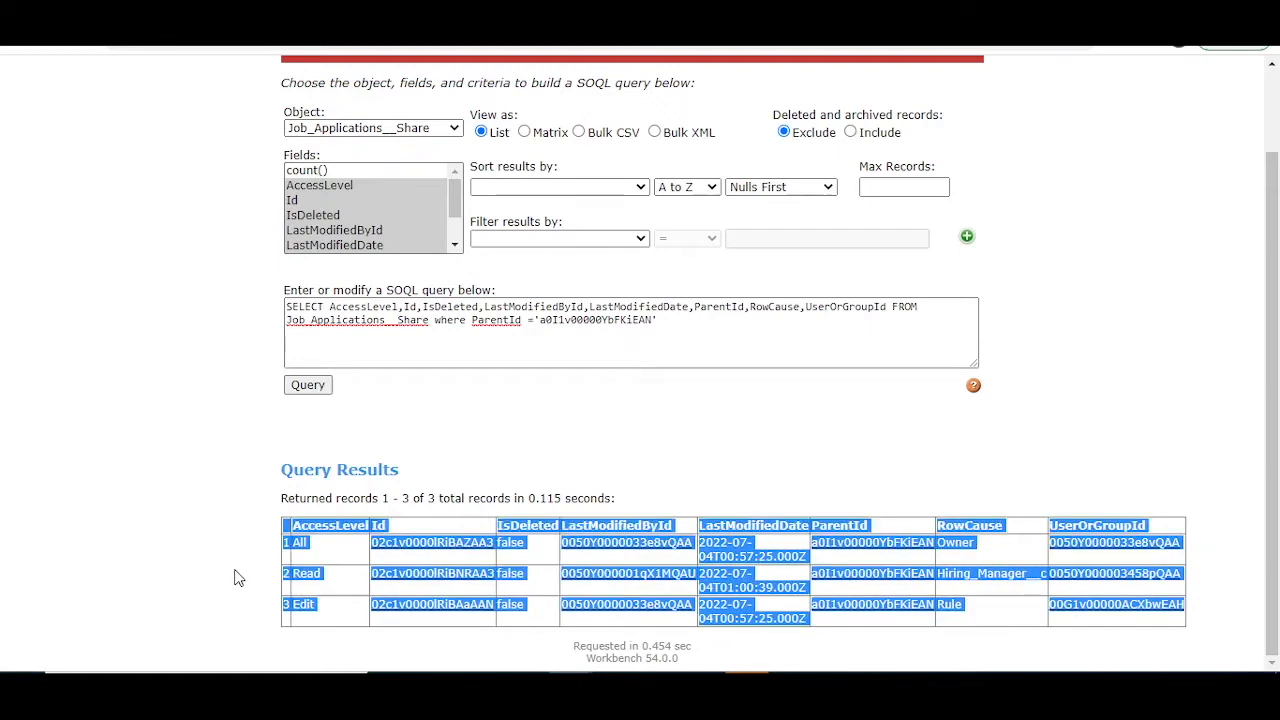
{"action": "left_click", "coordinate": [232, 576]}
{"action": "left_click_drag", "start_coordinate": [302, 605], "coordinate": [1186, 610]}
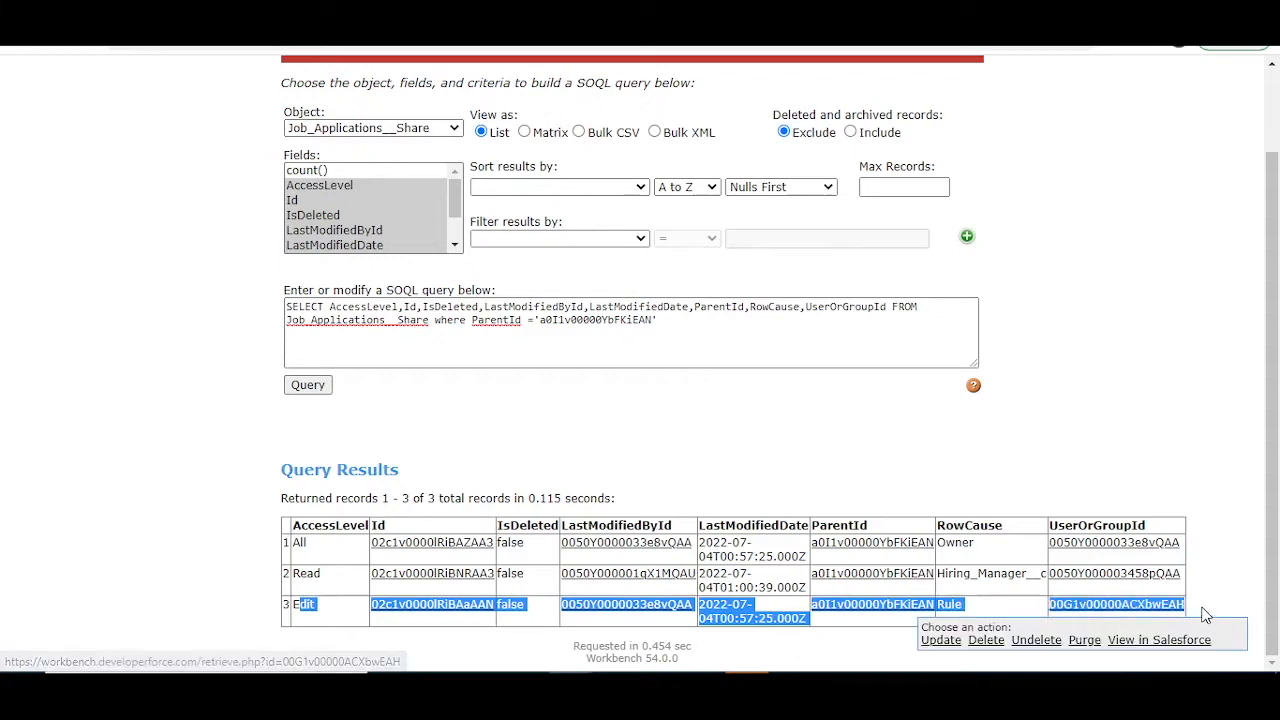
{"action": "left_click", "coordinate": [1222, 592]}
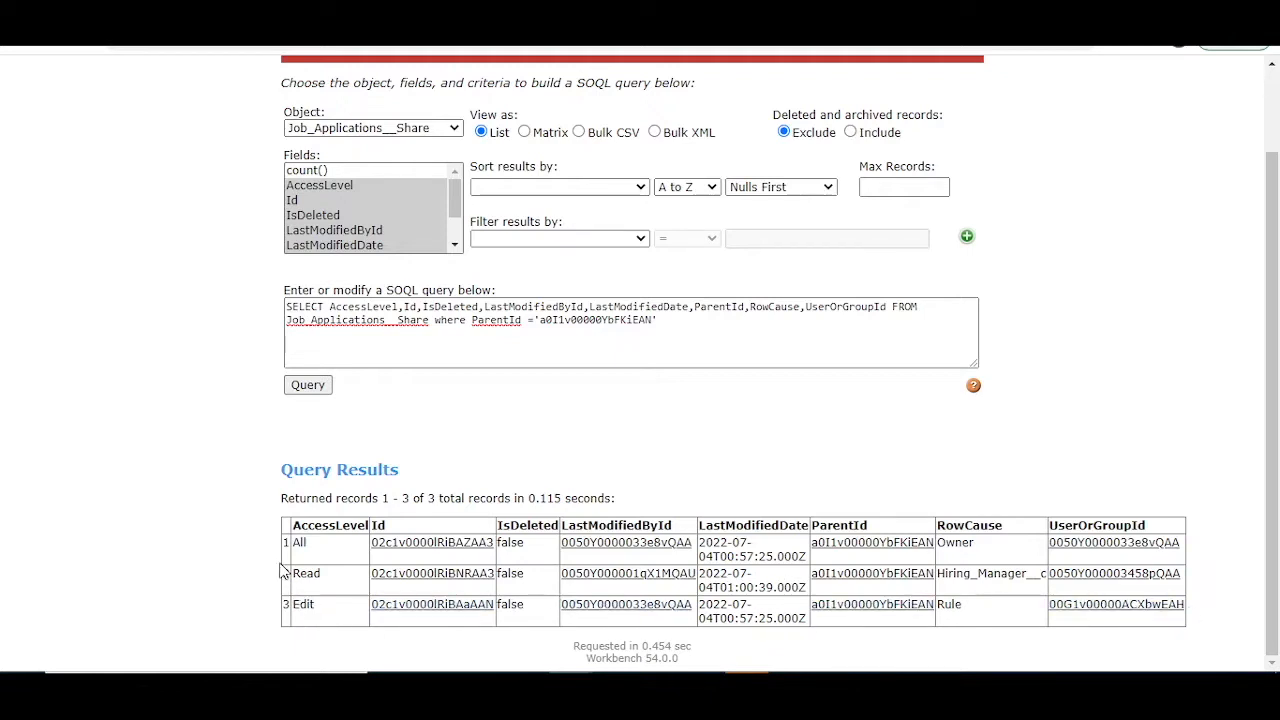
{"action": "left_click_drag", "start_coordinate": [283, 573], "coordinate": [1193, 576]}
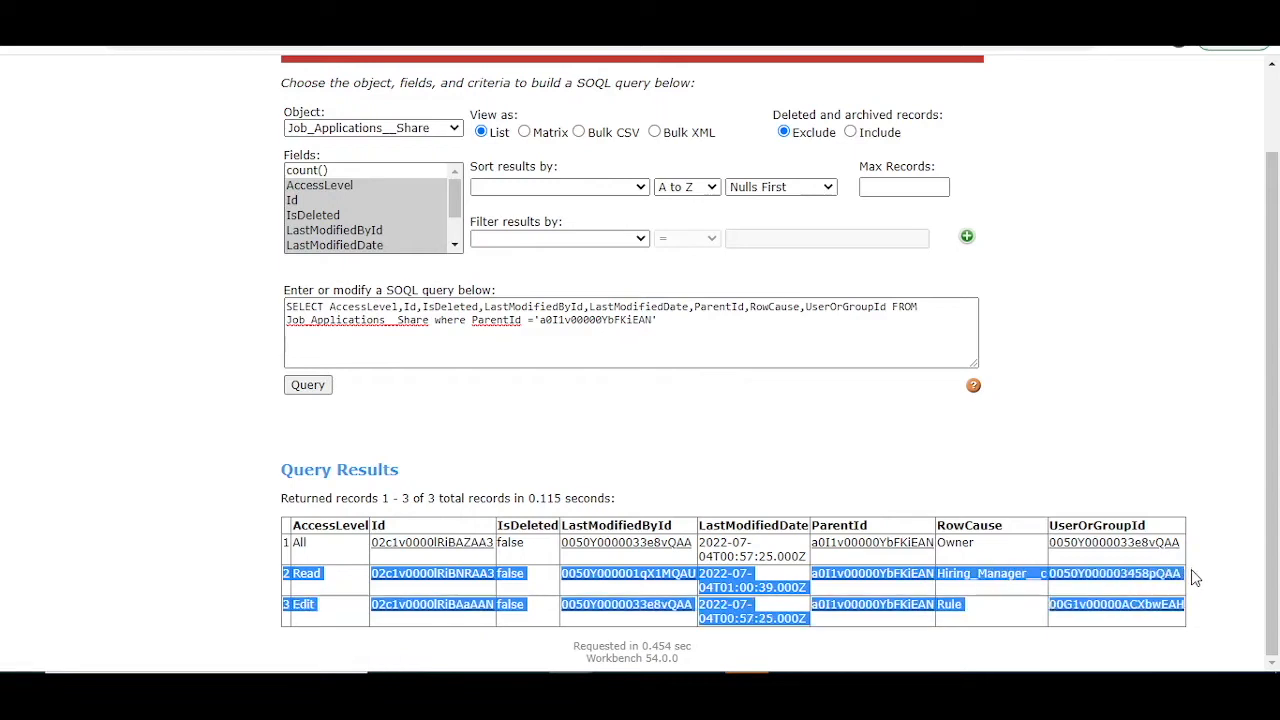
{"action": "left_click", "coordinate": [1143, 398]}
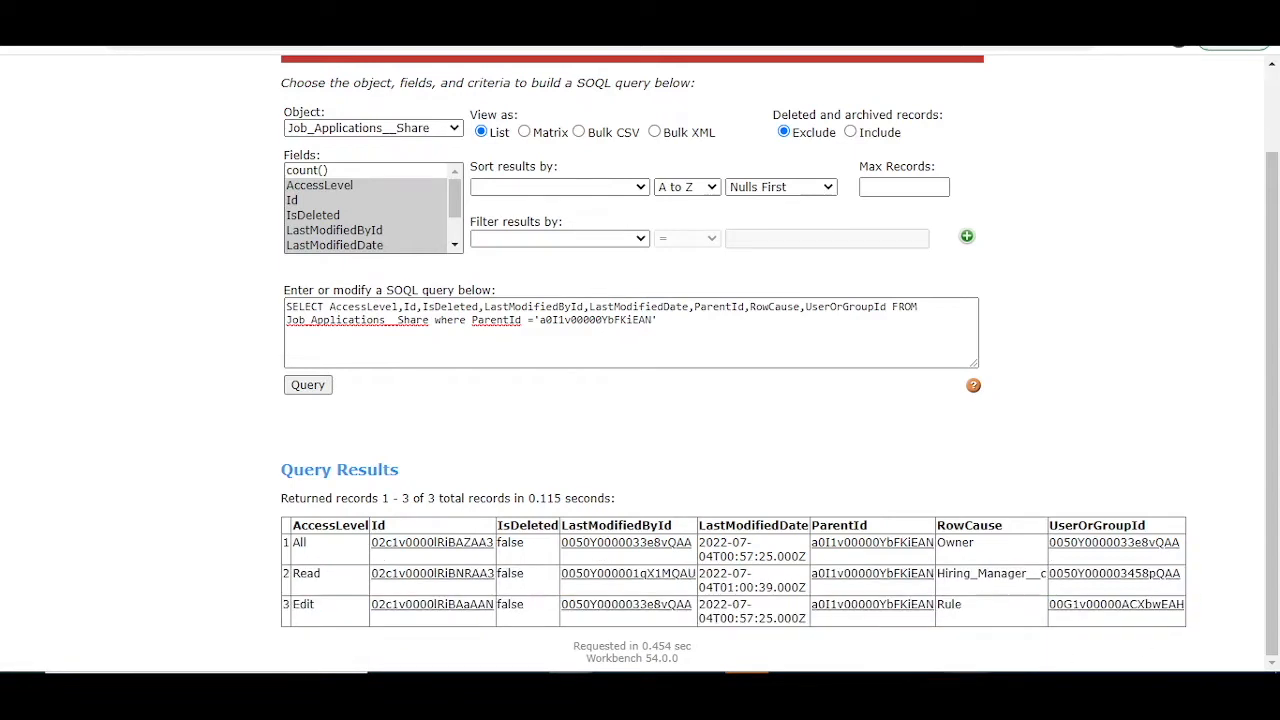
Step: In the Developer Console's anonymous Apex code, comment out the jobShr.RowCause assignment on line 13 and execute the code again
{"action": "key", "text": "ctrl+Tab"}
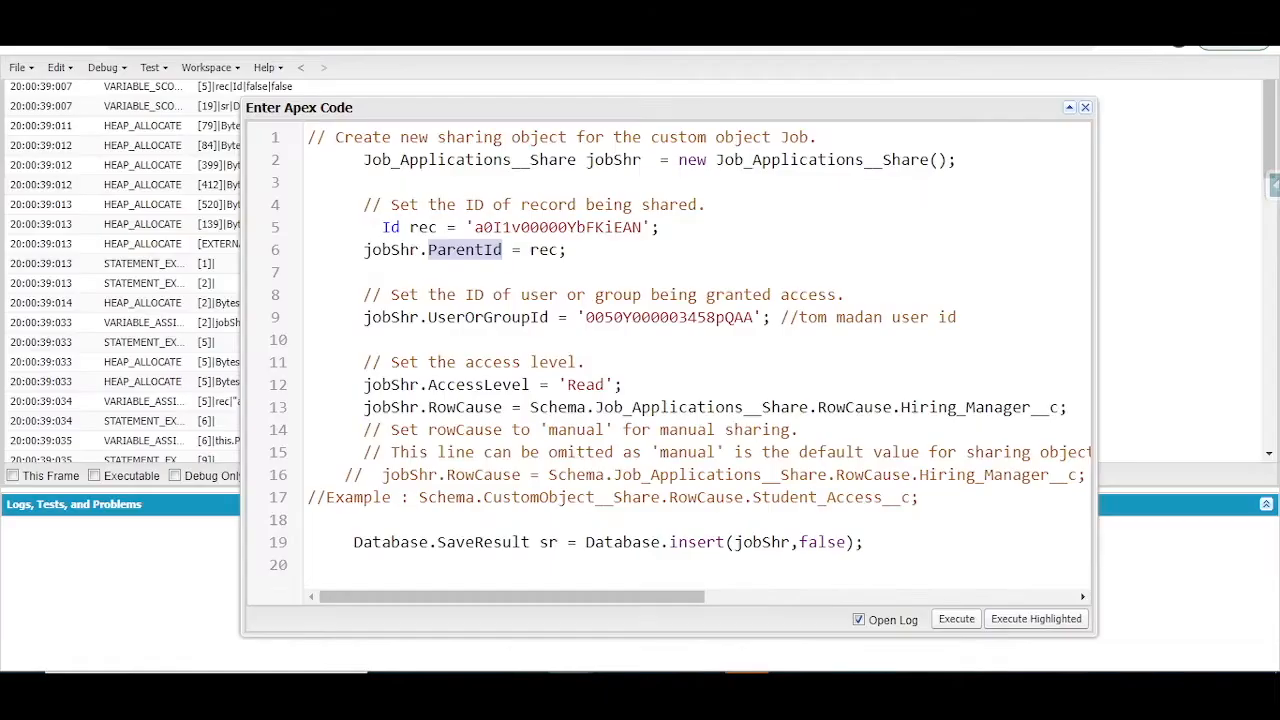
{"action": "left_click", "coordinate": [508, 285]}
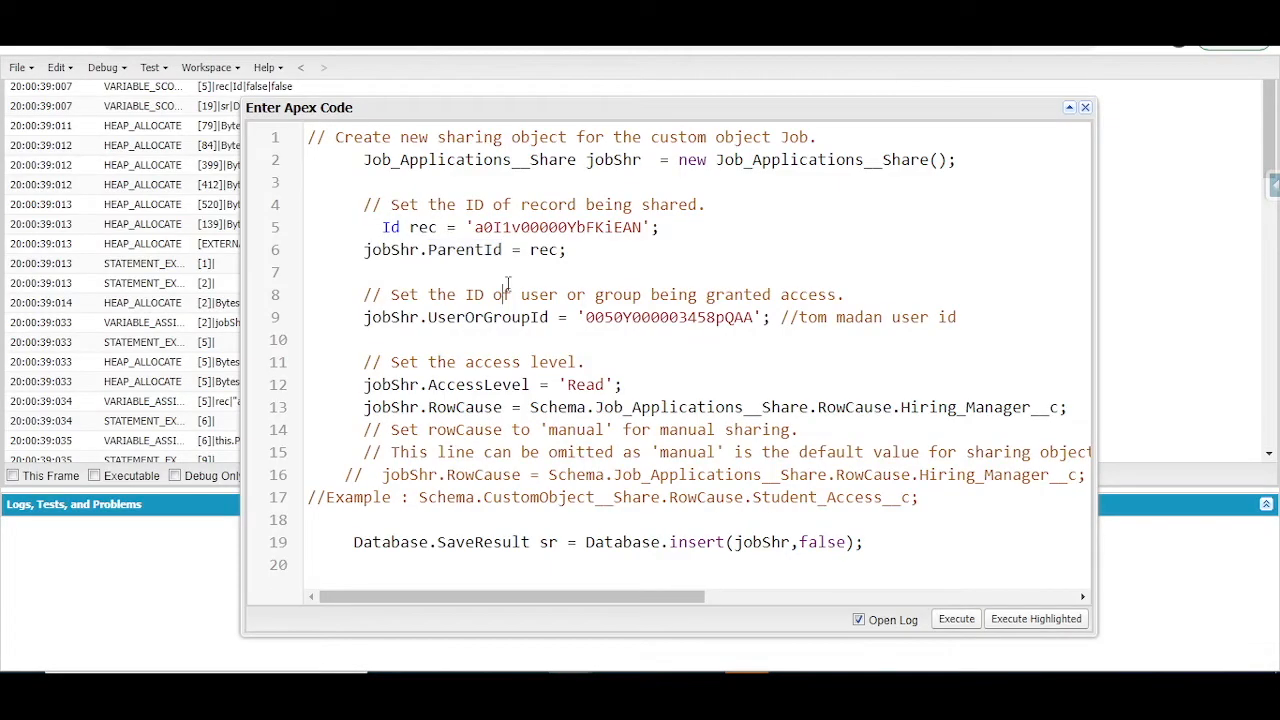
{"action": "left_click", "coordinate": [362, 407]}
{"action": "type", "text": "//"}
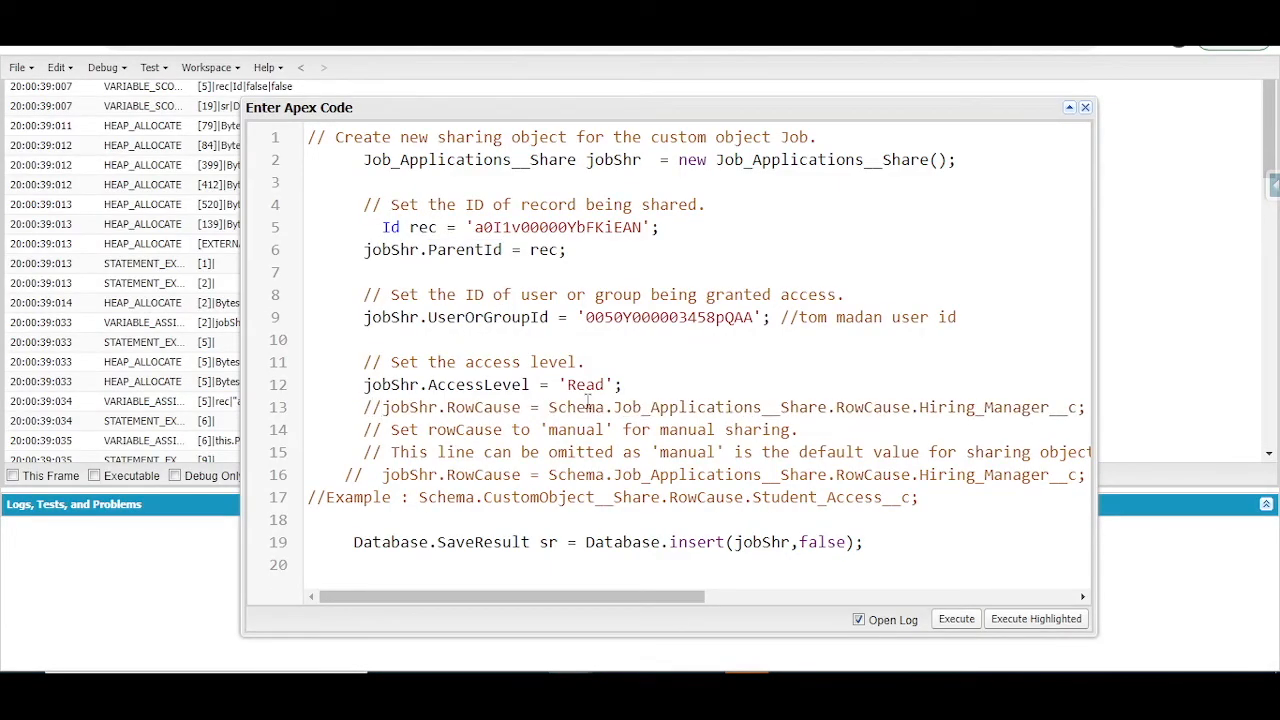
{"action": "left_click", "coordinate": [958, 621]}
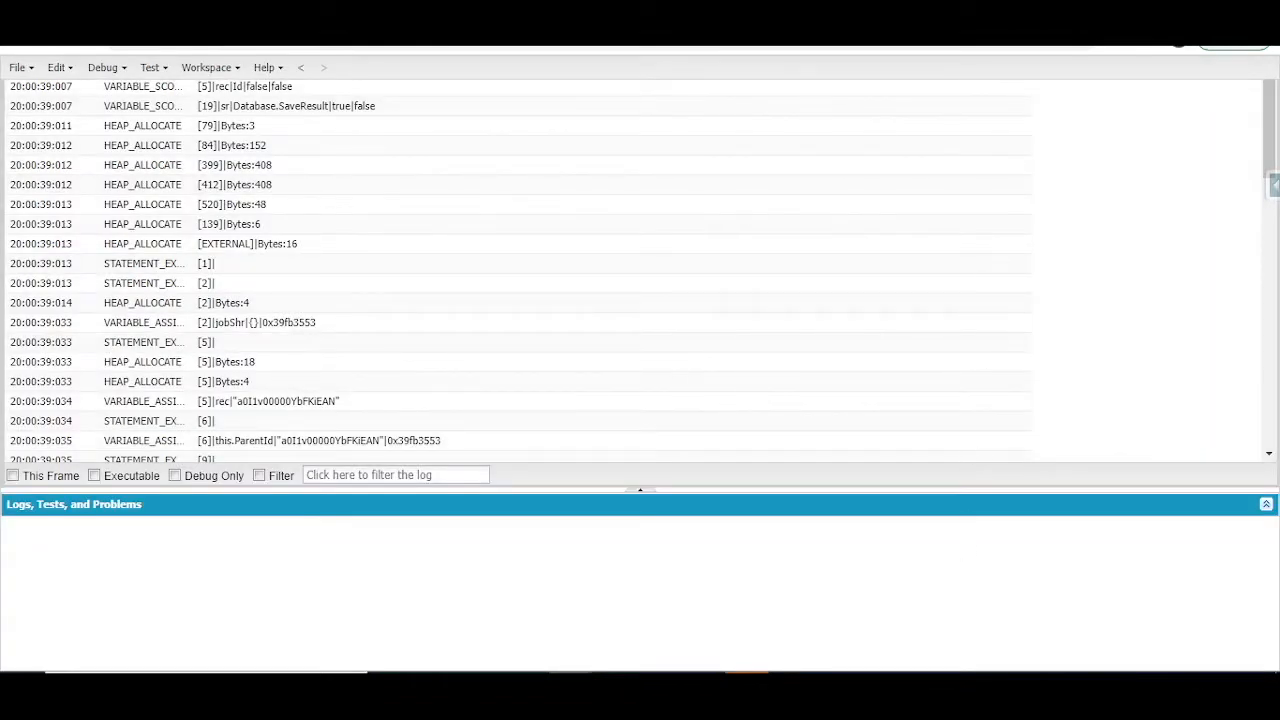
Step: Rerun the Job_Applications__Share query in Workbench, and compare the Manual and Hiring_Manager__c row causes
{"action": "key", "text": "ctrl+Tab"}
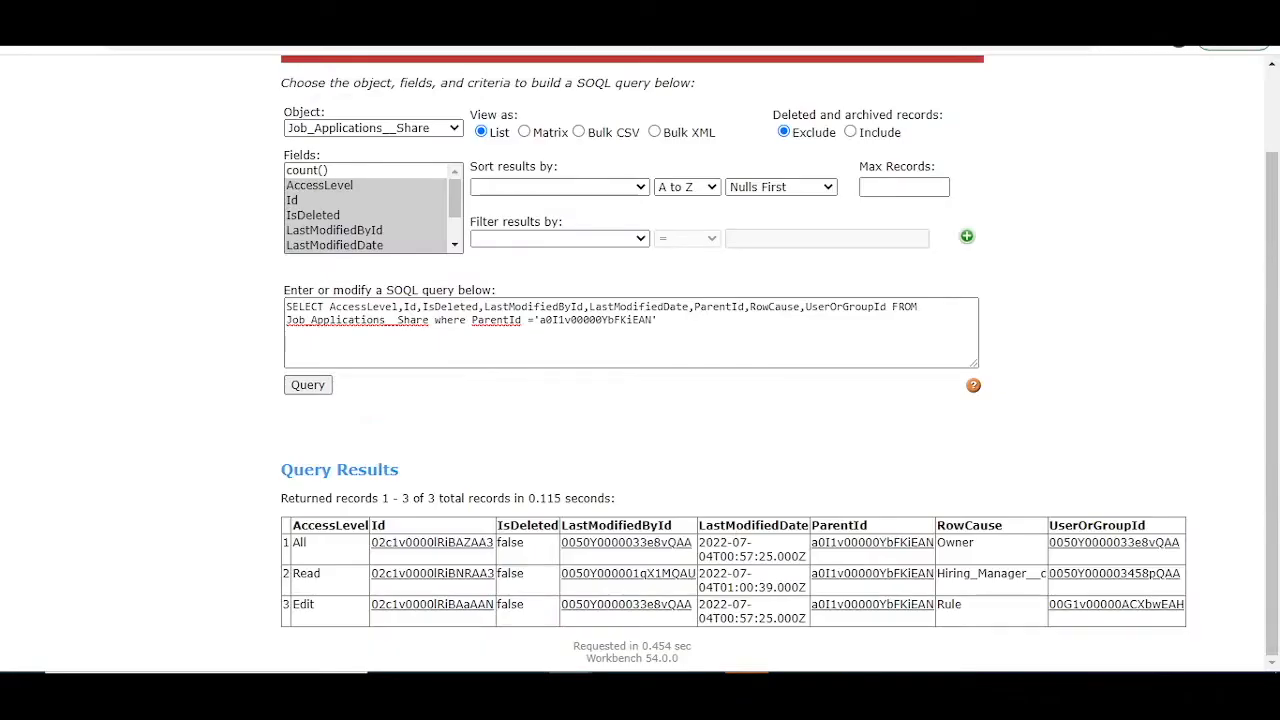
{"action": "left_click", "coordinate": [318, 396]}
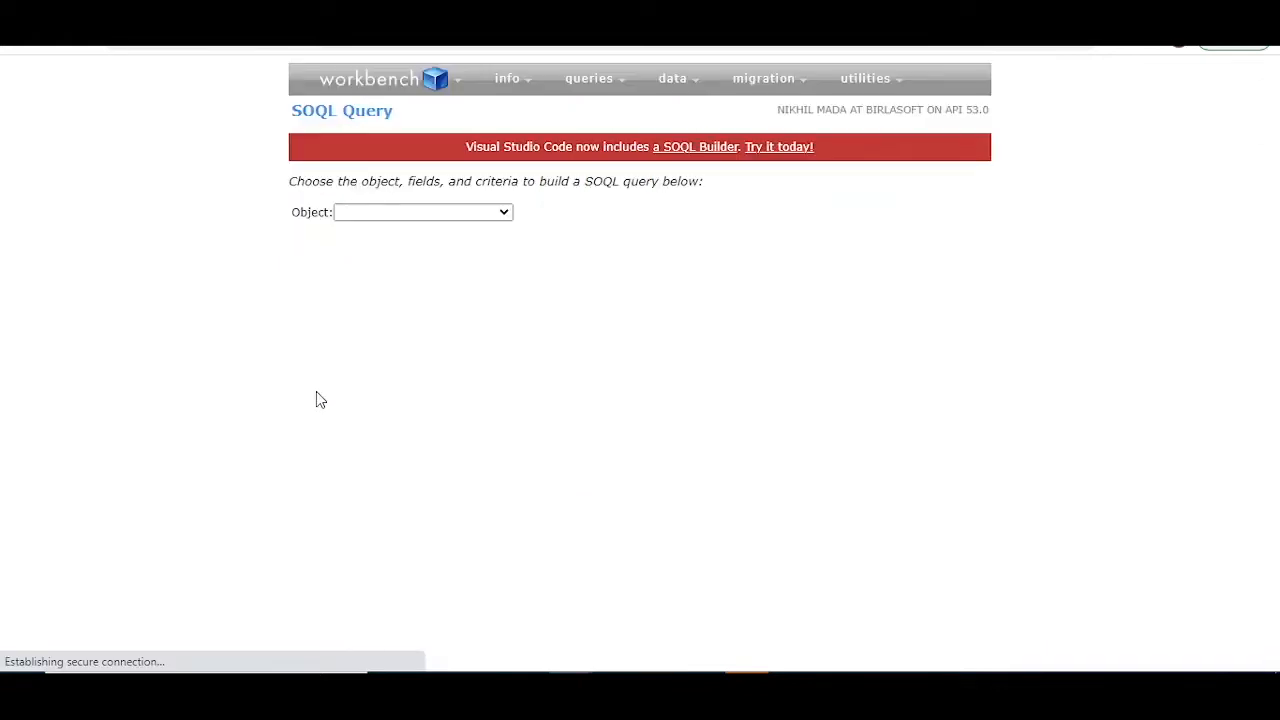
{"action": "left_click_drag", "start_coordinate": [986, 573], "coordinate": [944, 573]}
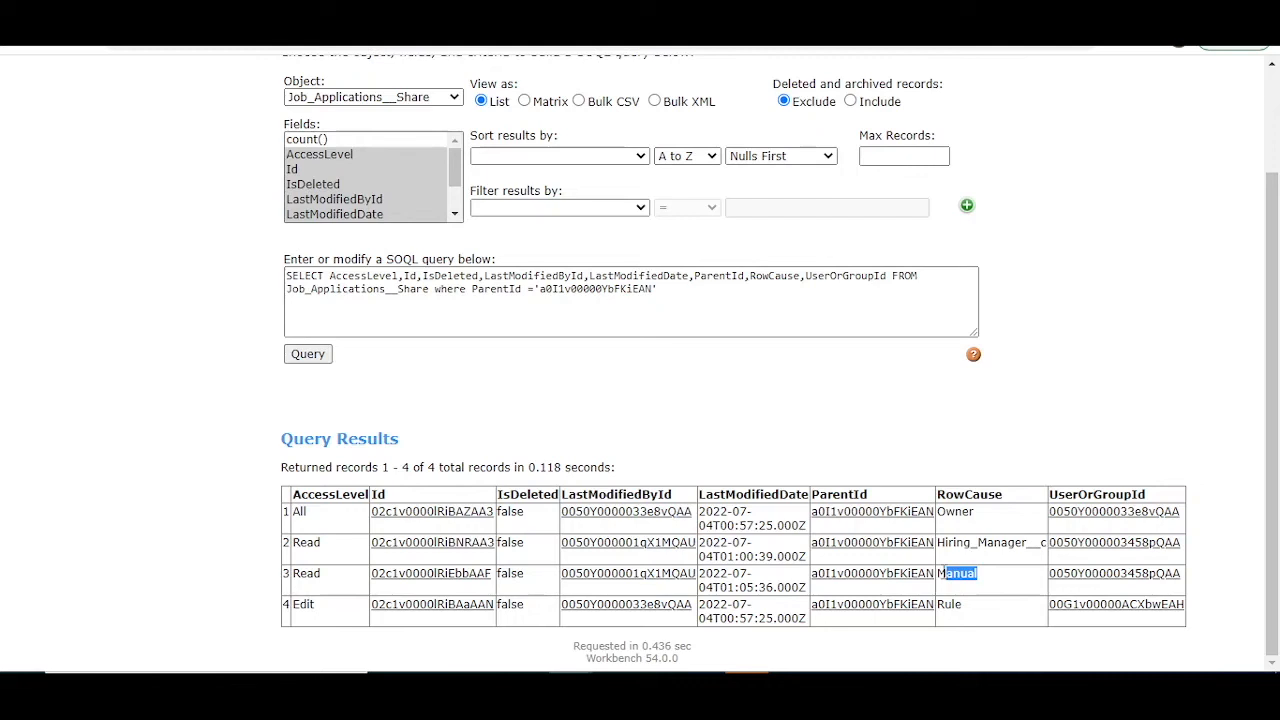
{"action": "double_click", "coordinate": [961, 540]}
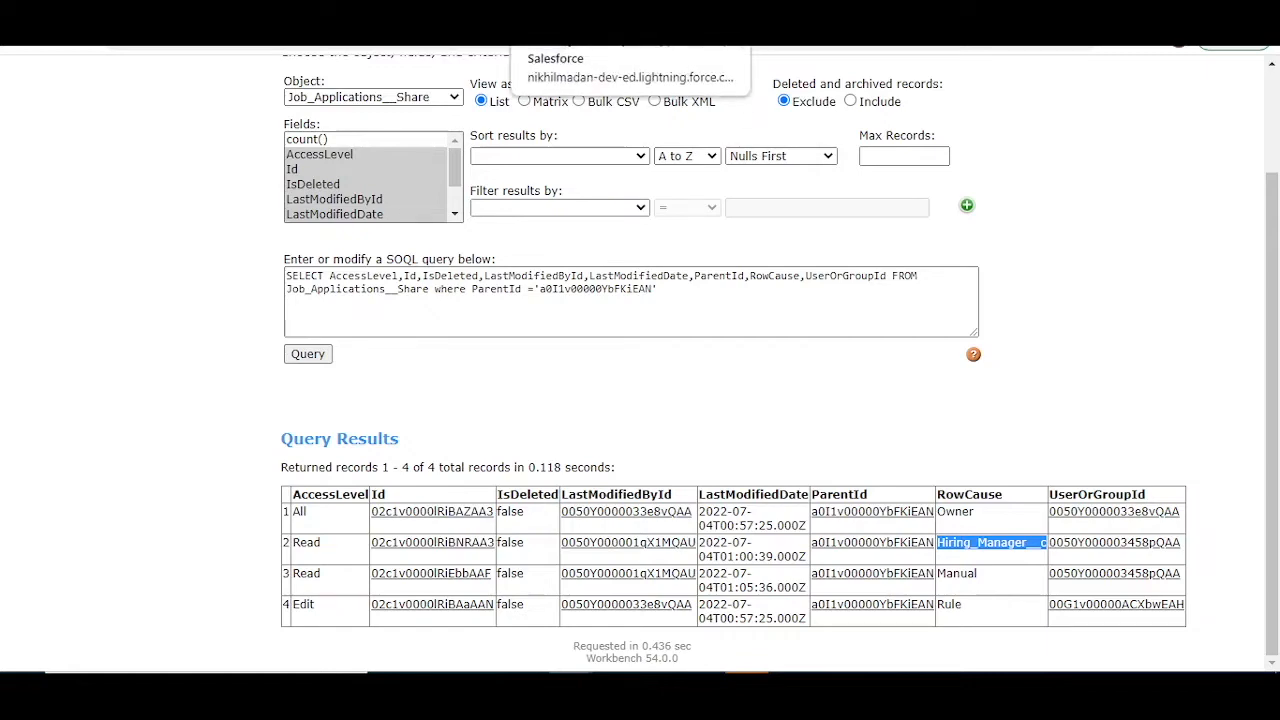
Step: Return to the Salesforce Setup page and switch the interface to Salesforce Classic
{"action": "left_click", "coordinate": [440, 14]}
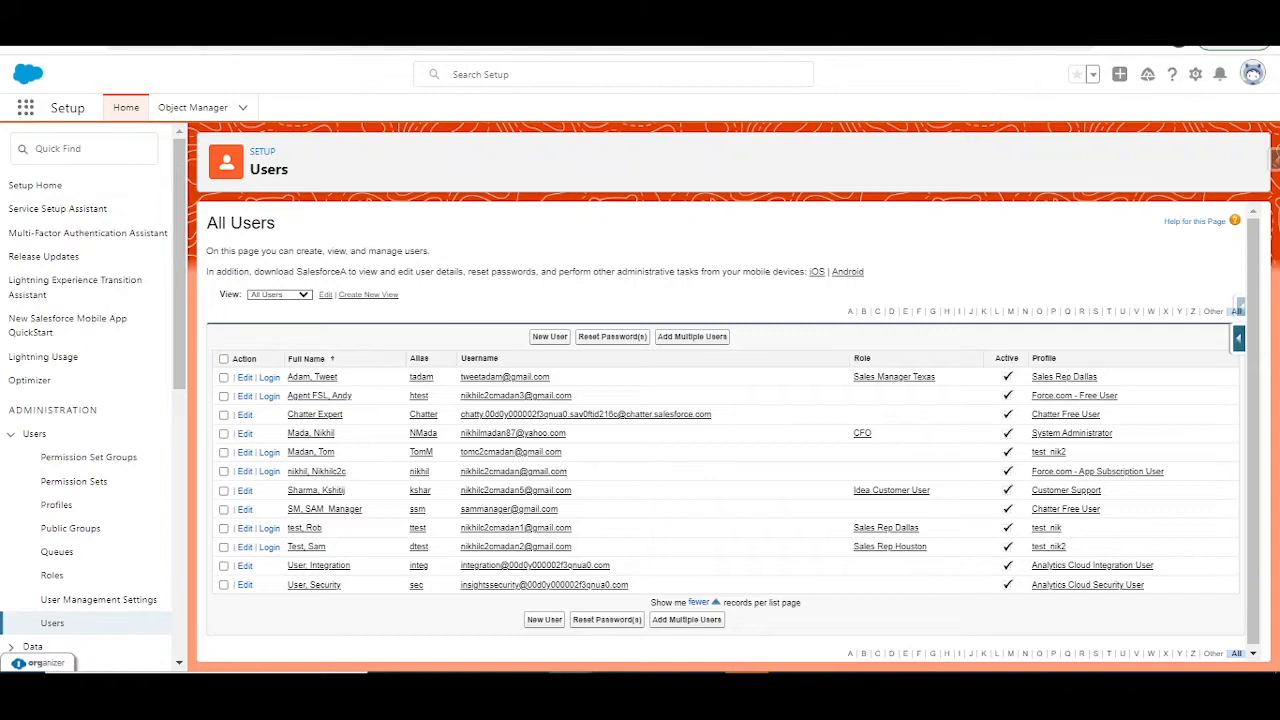
{"action": "left_click", "coordinate": [1253, 76]}
{"action": "left_click", "coordinate": [1252, 78]}
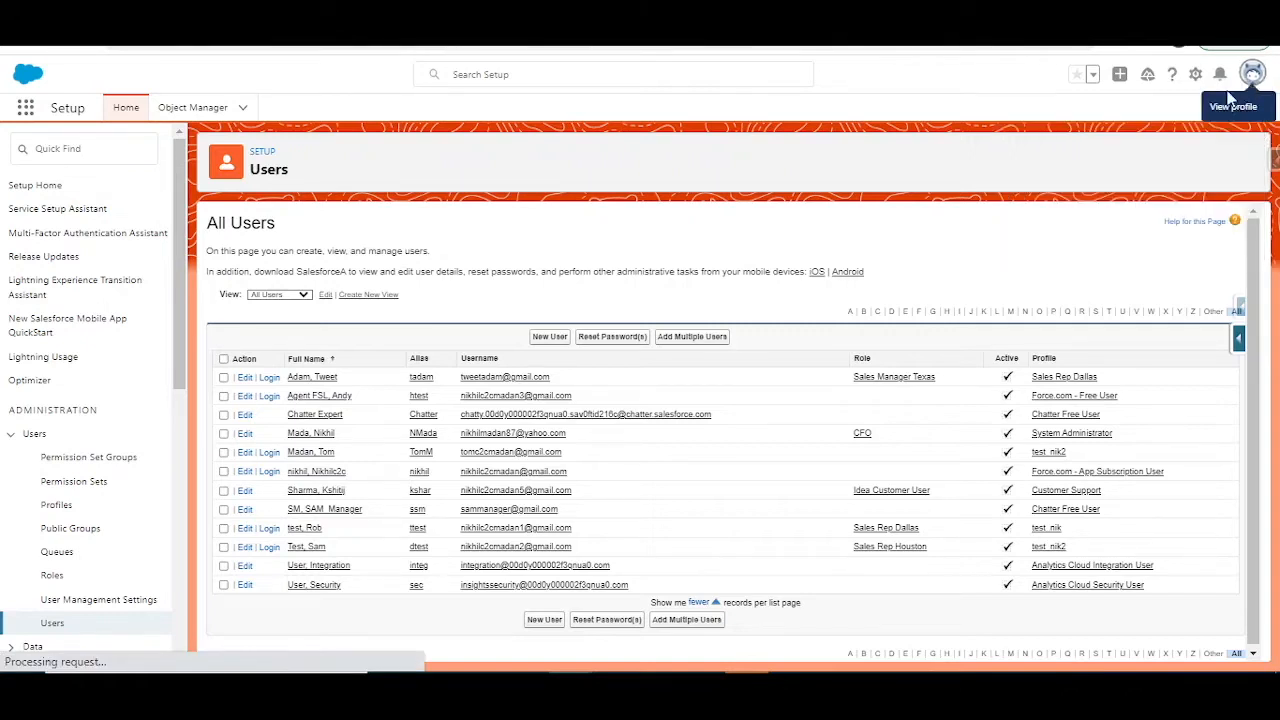
{"action": "left_click", "coordinate": [1253, 76]}
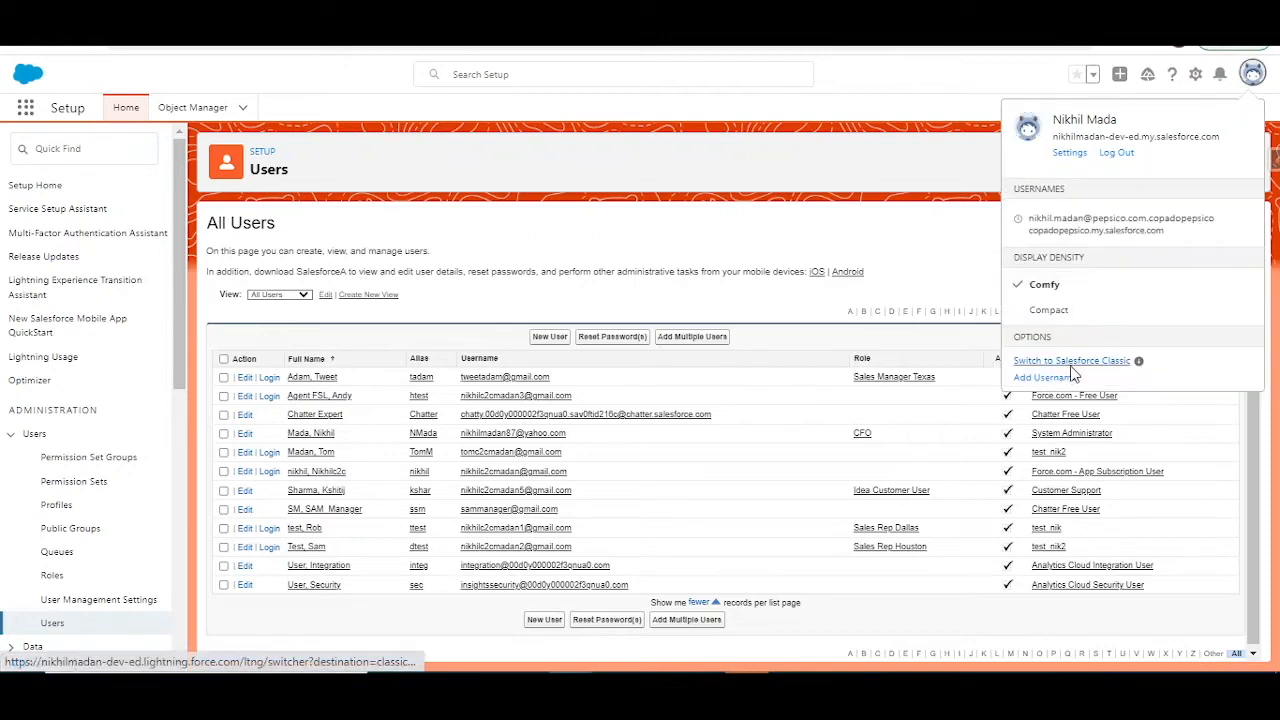
{"action": "left_click", "coordinate": [1070, 362]}
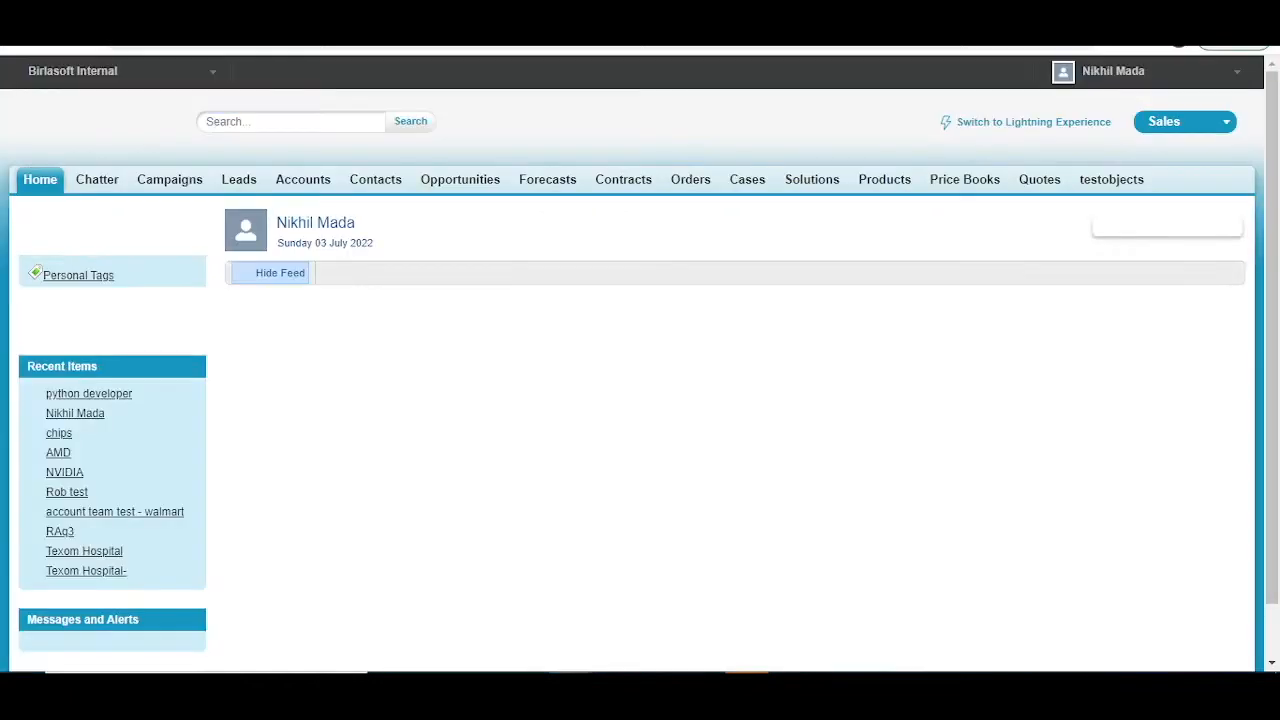
Step: Open the recent python developer record and go to the definition of its Job Applications object
{"action": "left_click", "coordinate": [122, 398]}
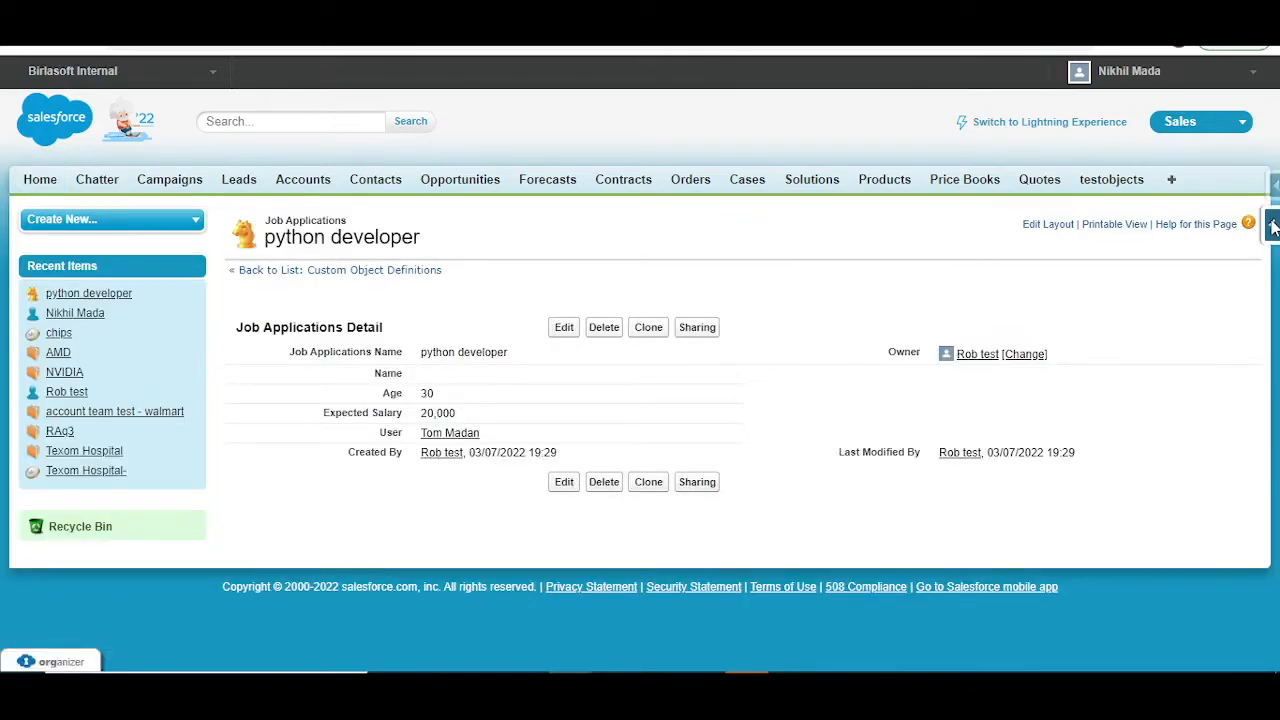
{"action": "mouse_move", "coordinate": [1272, 226]}
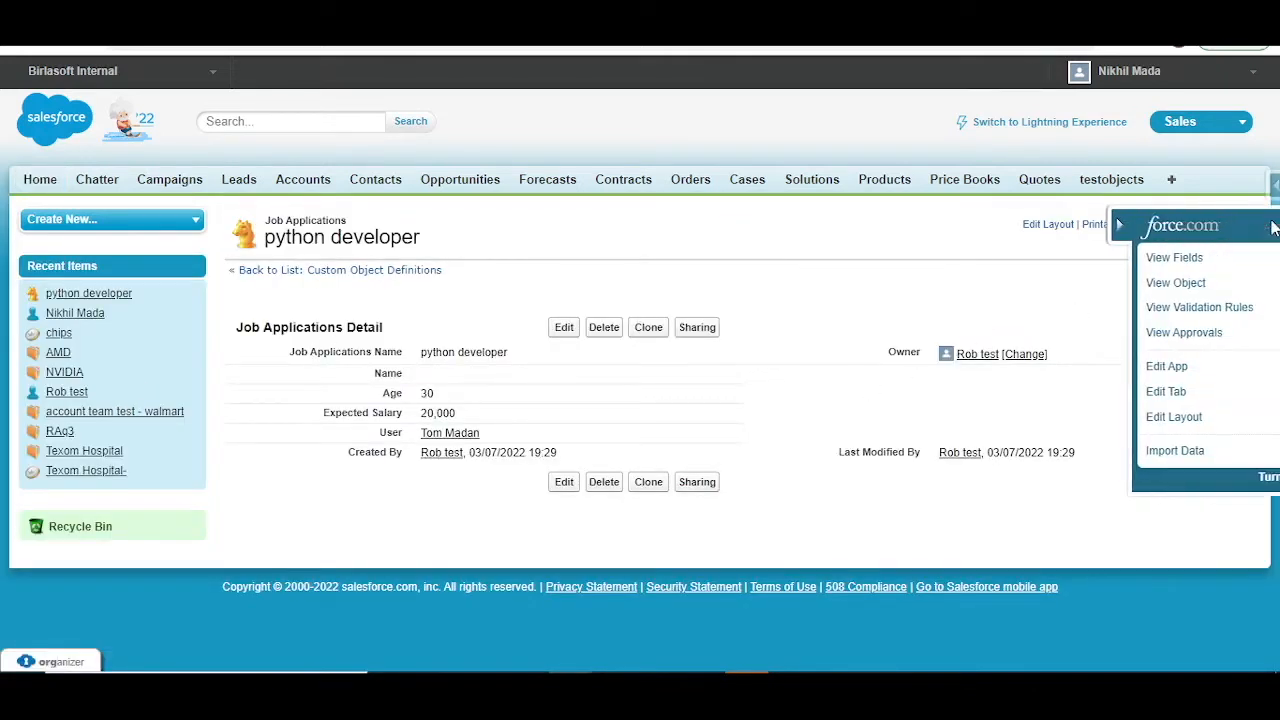
{"action": "left_click", "coordinate": [1133, 283]}
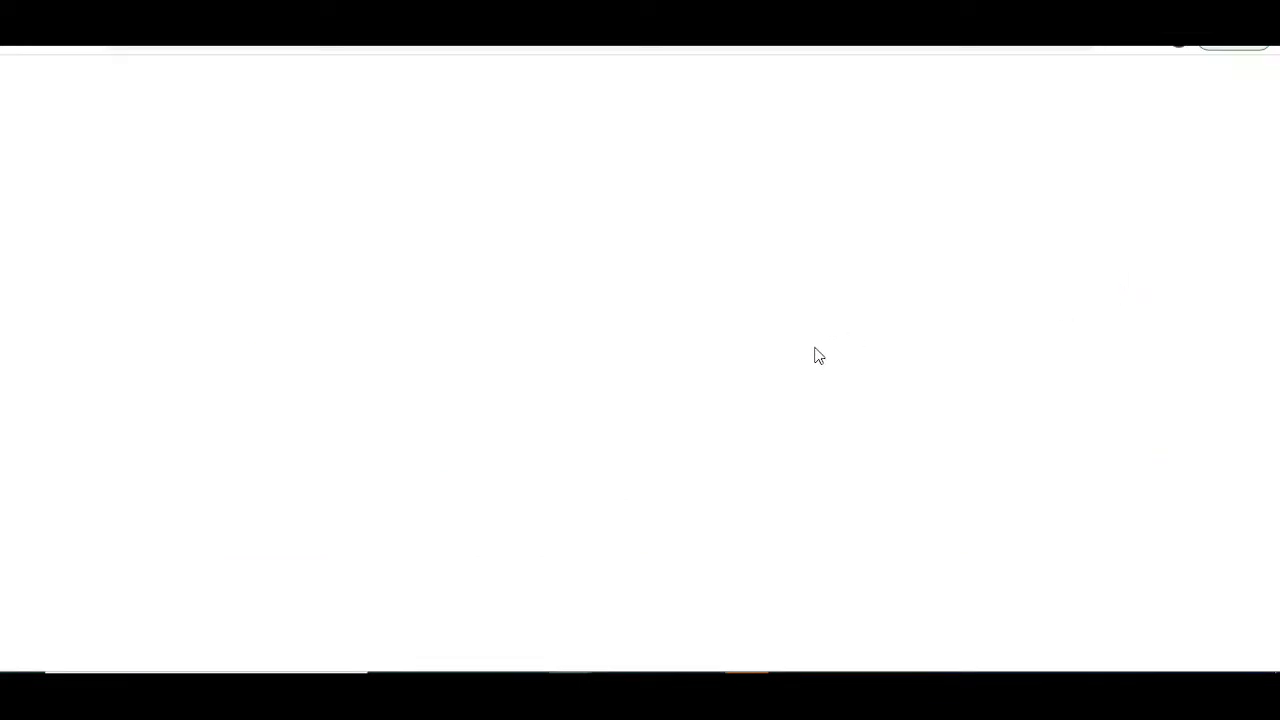
Step: Find the Apex Sharing Reasons section in the Job Applications object definition, and examine its Hiring Manager entry
{"action": "scroll", "coordinate": [655, 485], "scroll_direction": "down", "scroll_amount": 5}
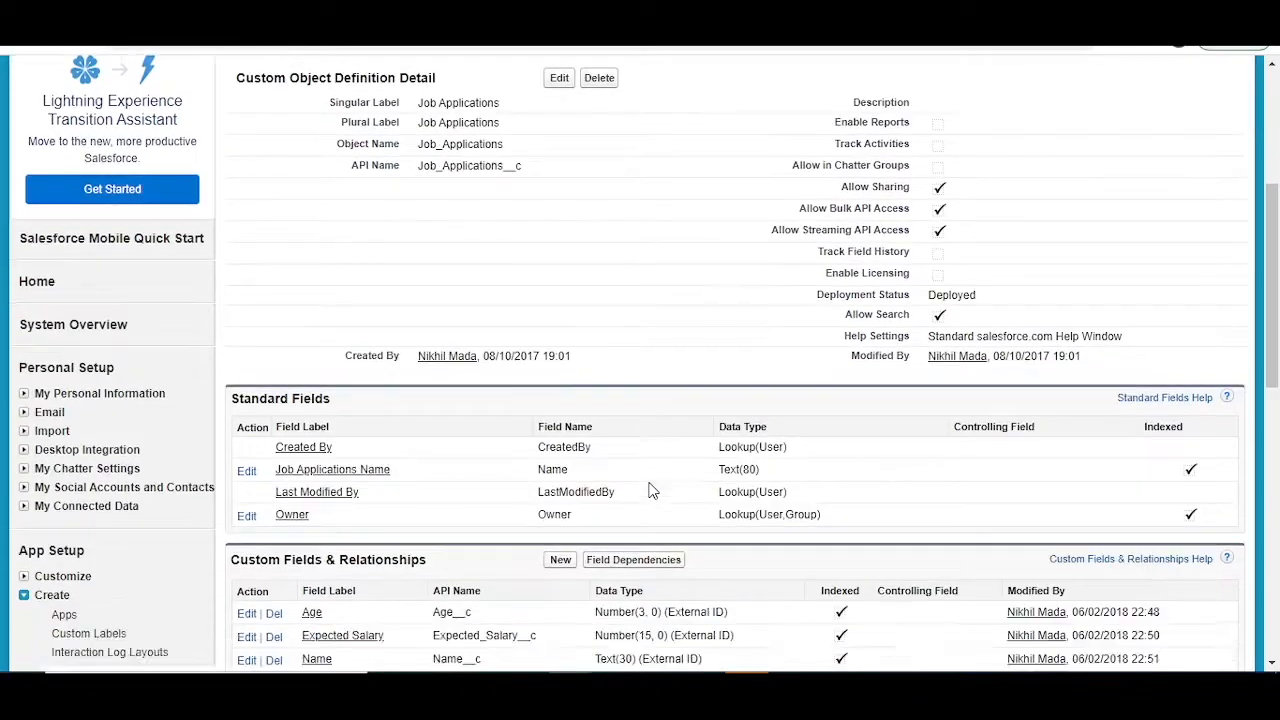
{"action": "scroll", "coordinate": [651, 490], "scroll_direction": "down", "scroll_amount": 4}
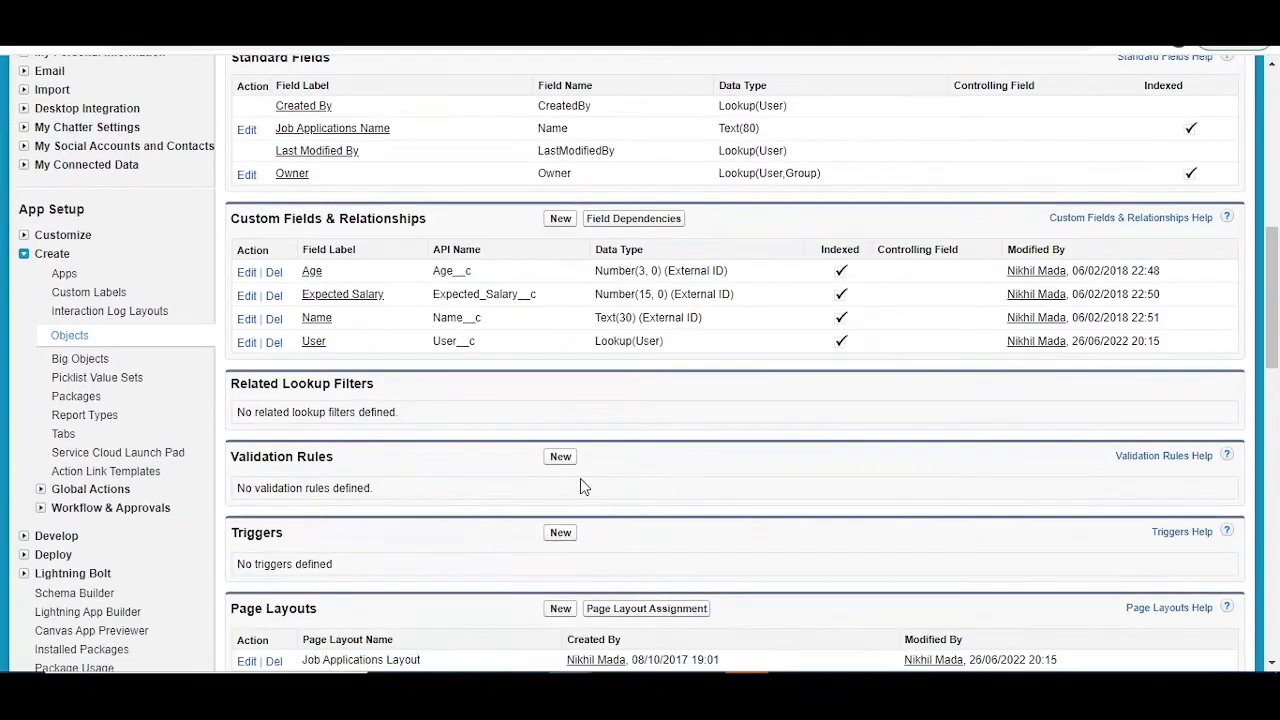
{"action": "scroll", "coordinate": [580, 486], "scroll_direction": "down", "scroll_amount": 4}
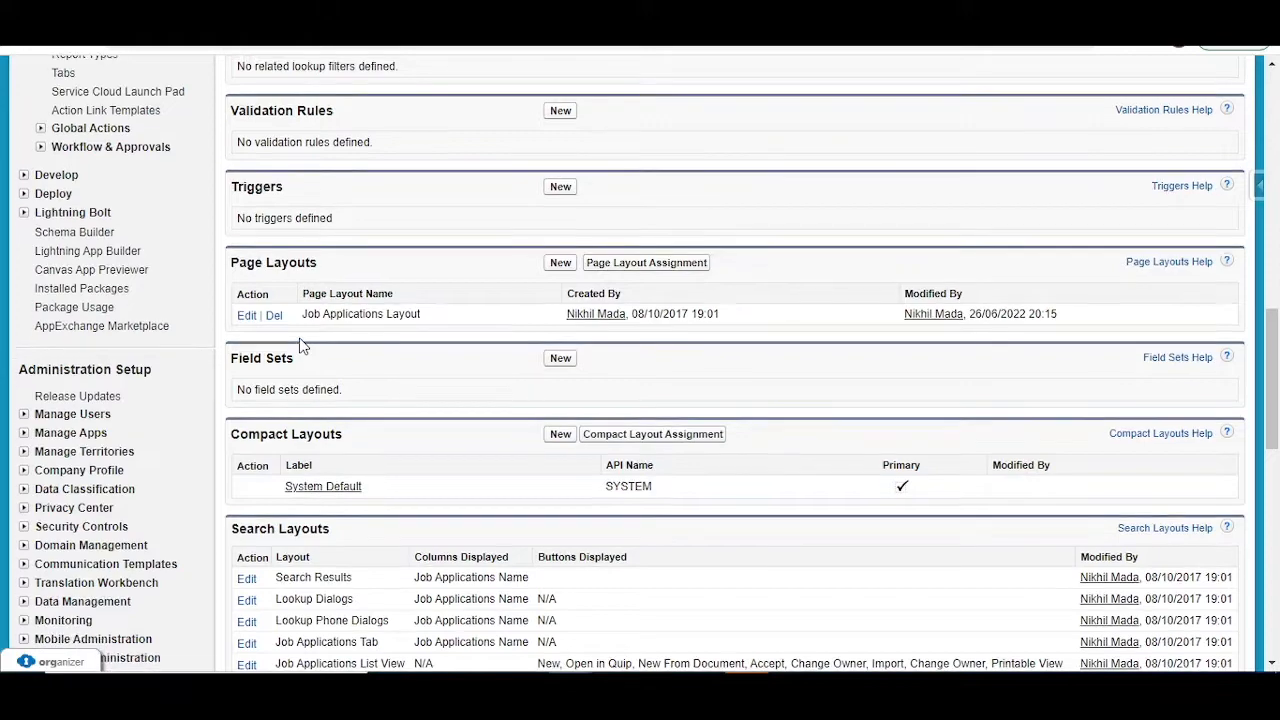
{"action": "scroll", "coordinate": [303, 345], "scroll_direction": "down", "scroll_amount": 3}
{"action": "scroll", "coordinate": [389, 488], "scroll_direction": "down", "scroll_amount": 3}
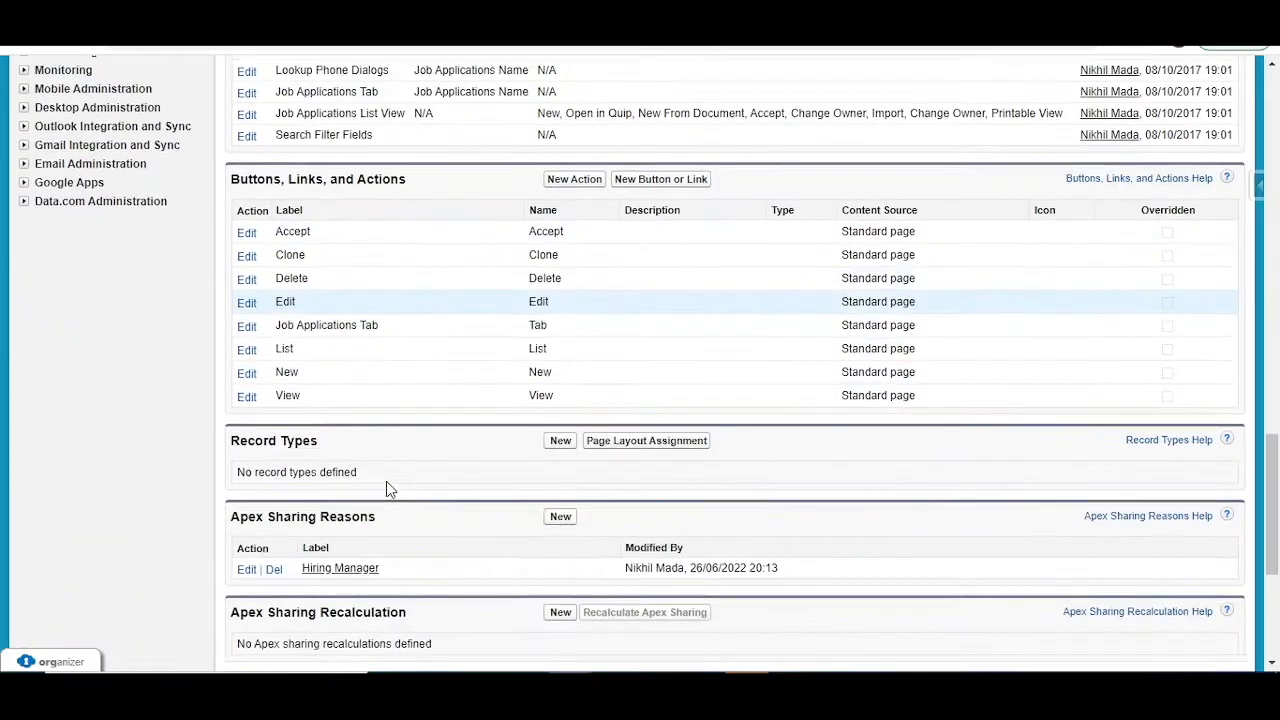
{"action": "scroll", "coordinate": [389, 486], "scroll_direction": "down", "scroll_amount": 1}
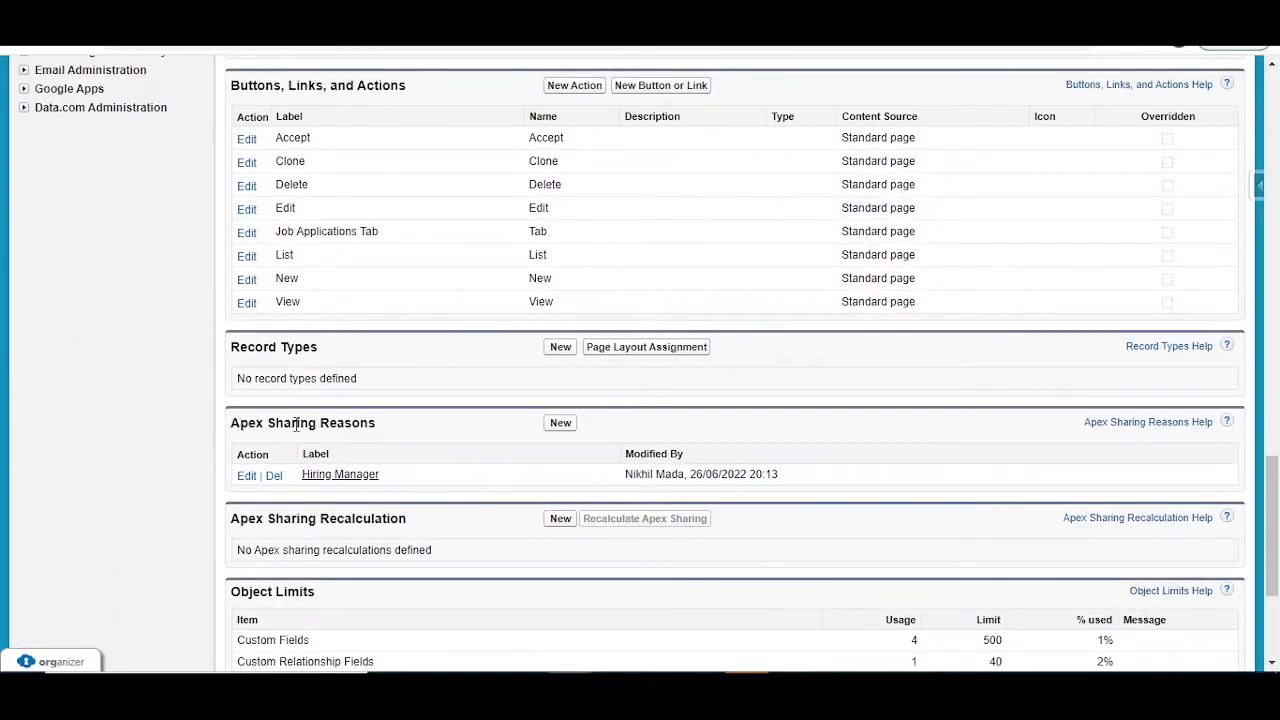
{"action": "left_click_drag", "start_coordinate": [241, 424], "coordinate": [375, 424]}
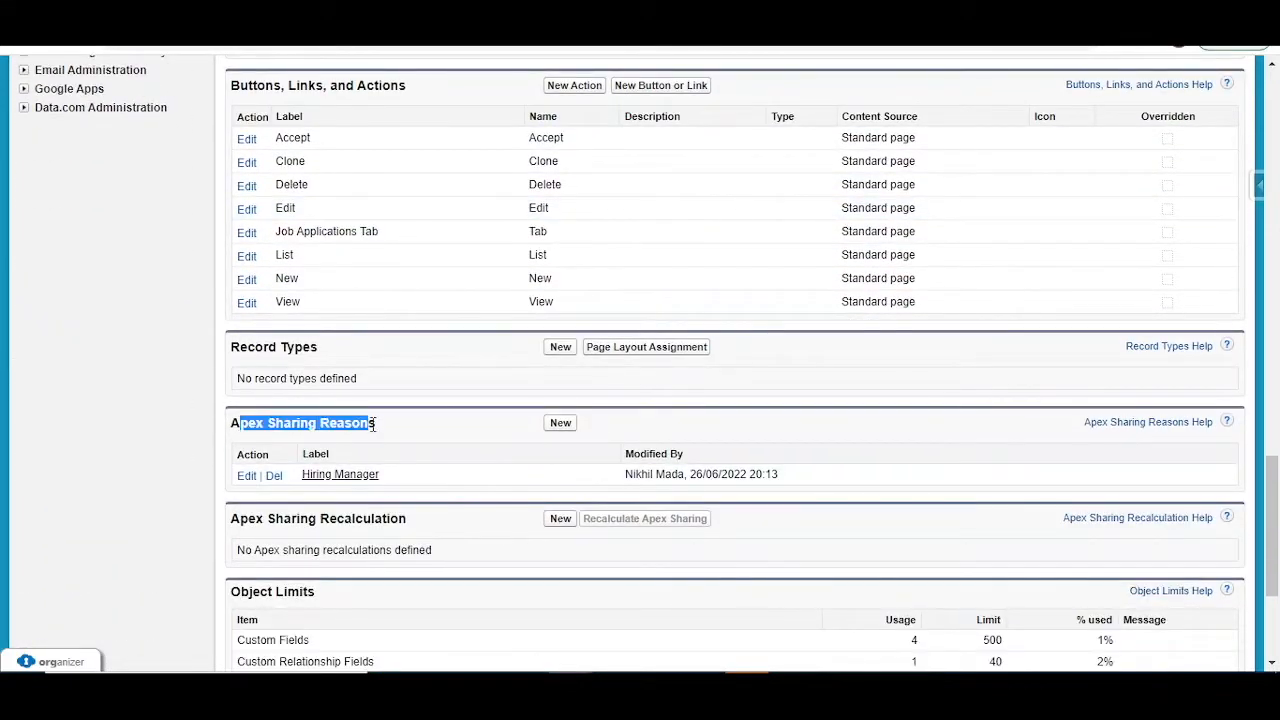
Step: Open the new Apex sharing reason form, look at its Reason Label and Reason Name fields, and cancel it
{"action": "left_click", "coordinate": [576, 436]}
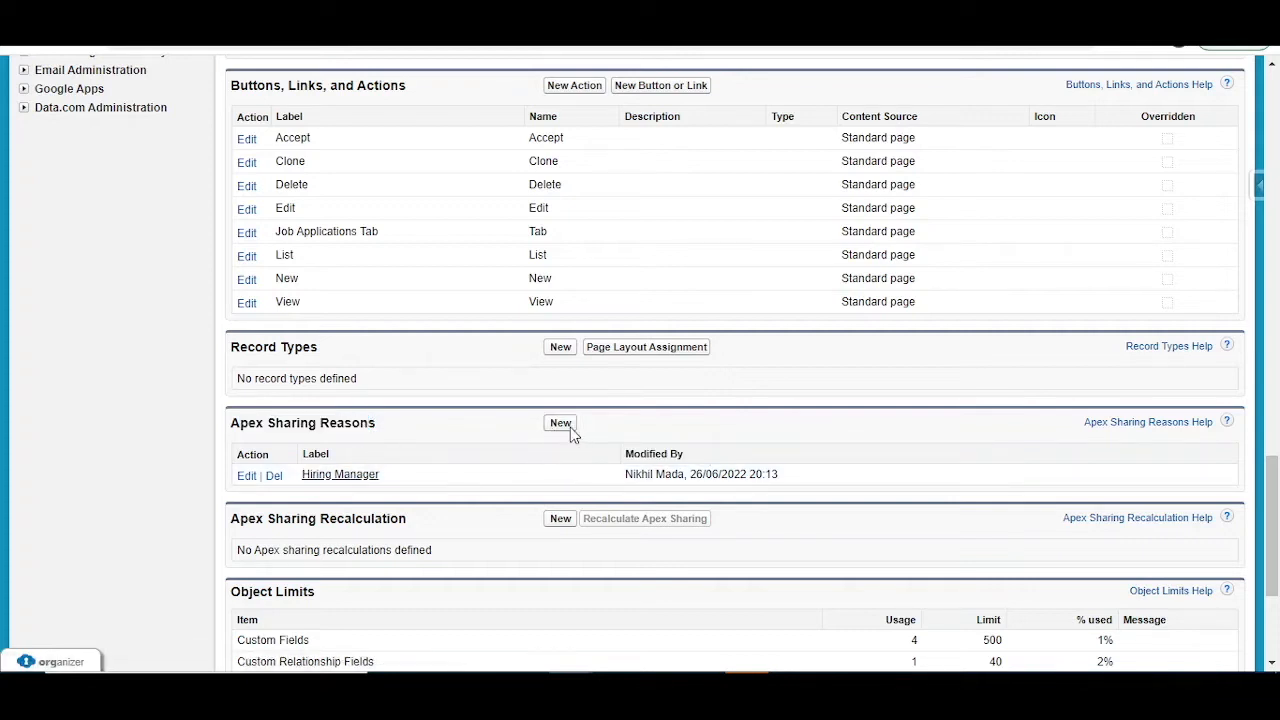
{"action": "left_click", "coordinate": [560, 423]}
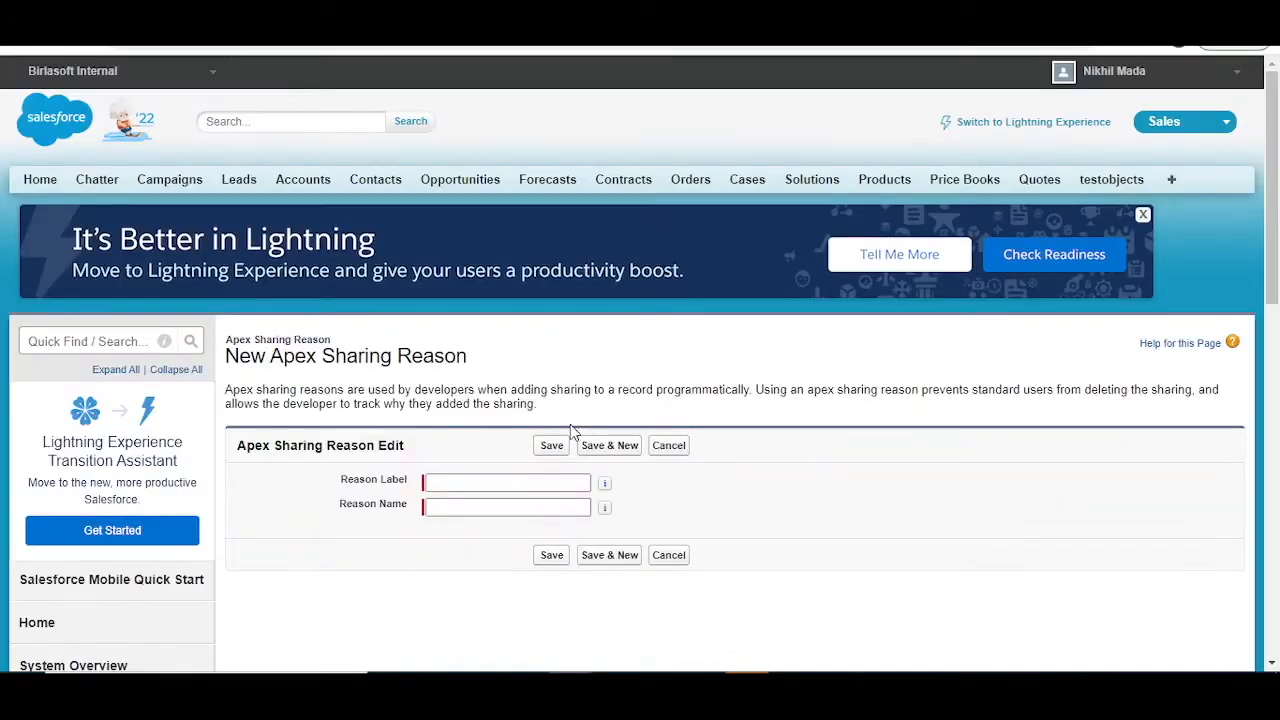
{"action": "left_click", "coordinate": [455, 489]}
{"action": "left_click", "coordinate": [455, 489]}
{"action": "left_click", "coordinate": [669, 562]}
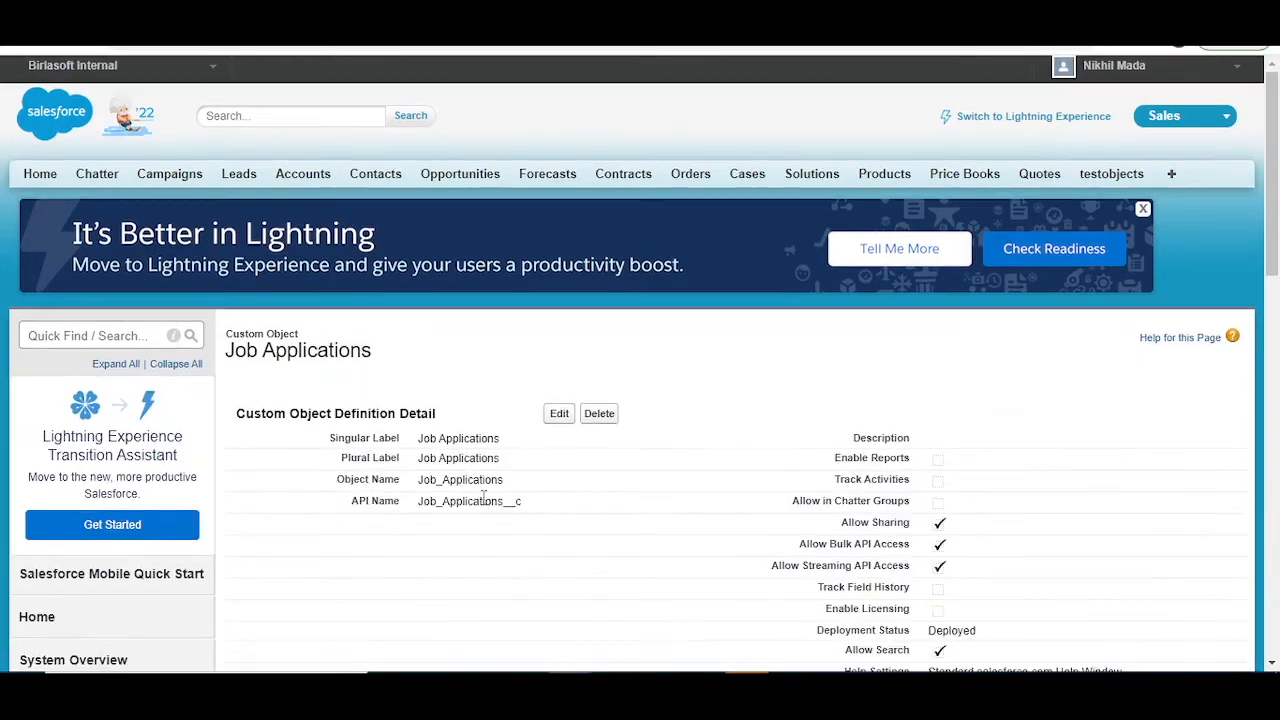
Step: Look over the Job Applications object definition again, and recheck the Manual row cause in the share query results
{"action": "scroll", "coordinate": [491, 534], "scroll_direction": "down", "scroll_amount": 9}
{"action": "scroll", "coordinate": [491, 534], "scroll_direction": "down", "scroll_amount": 3}
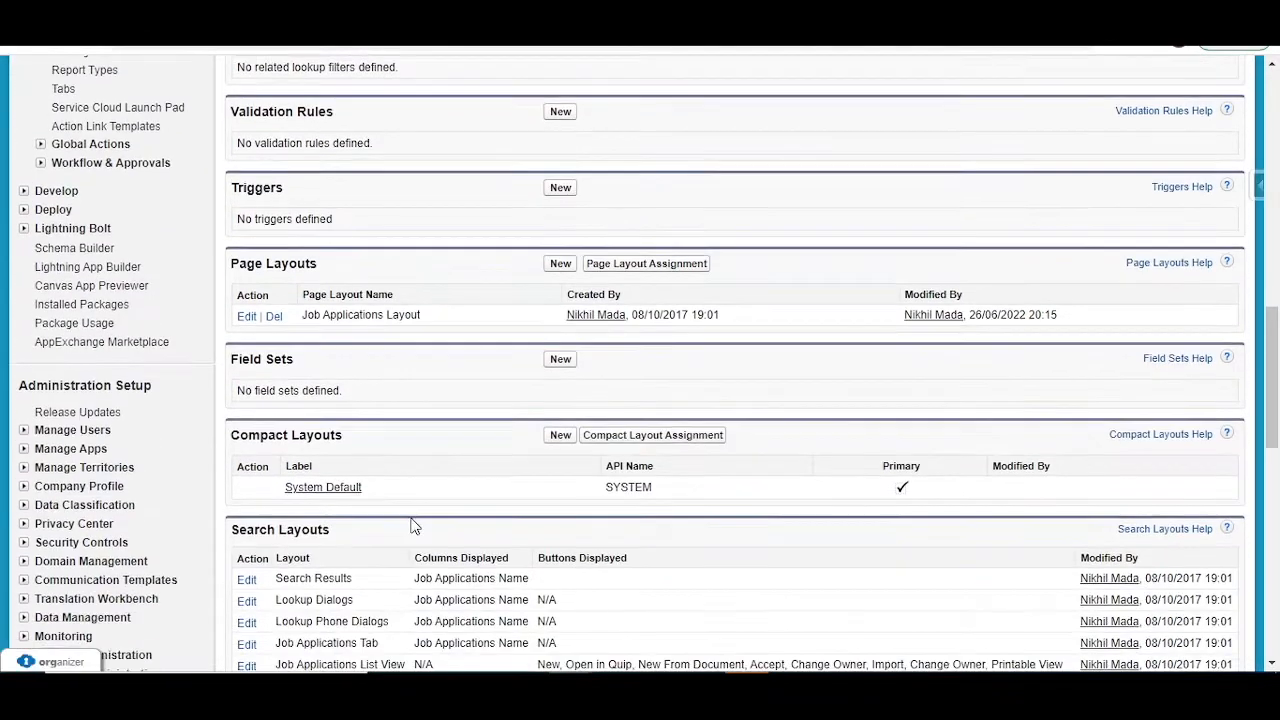
{"action": "scroll", "coordinate": [356, 401], "scroll_direction": "up", "scroll_amount": 5}
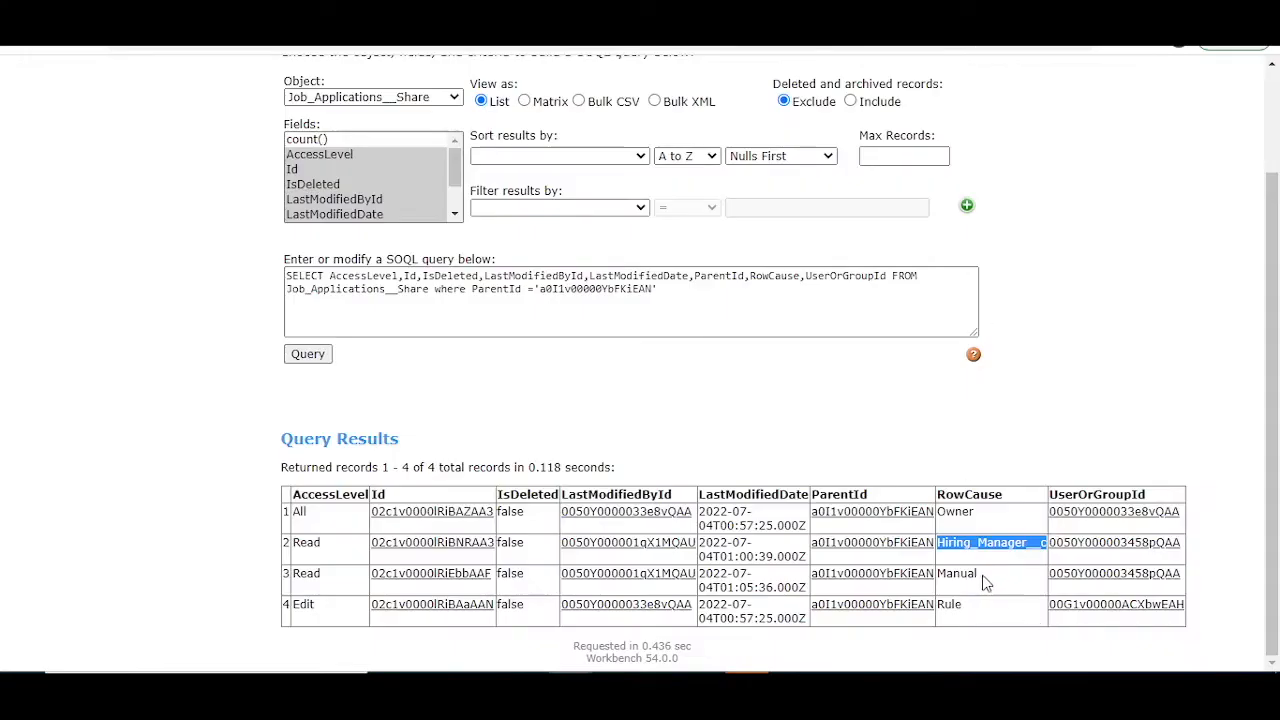
{"action": "left_click_drag", "start_coordinate": [985, 583], "coordinate": [954, 575]}
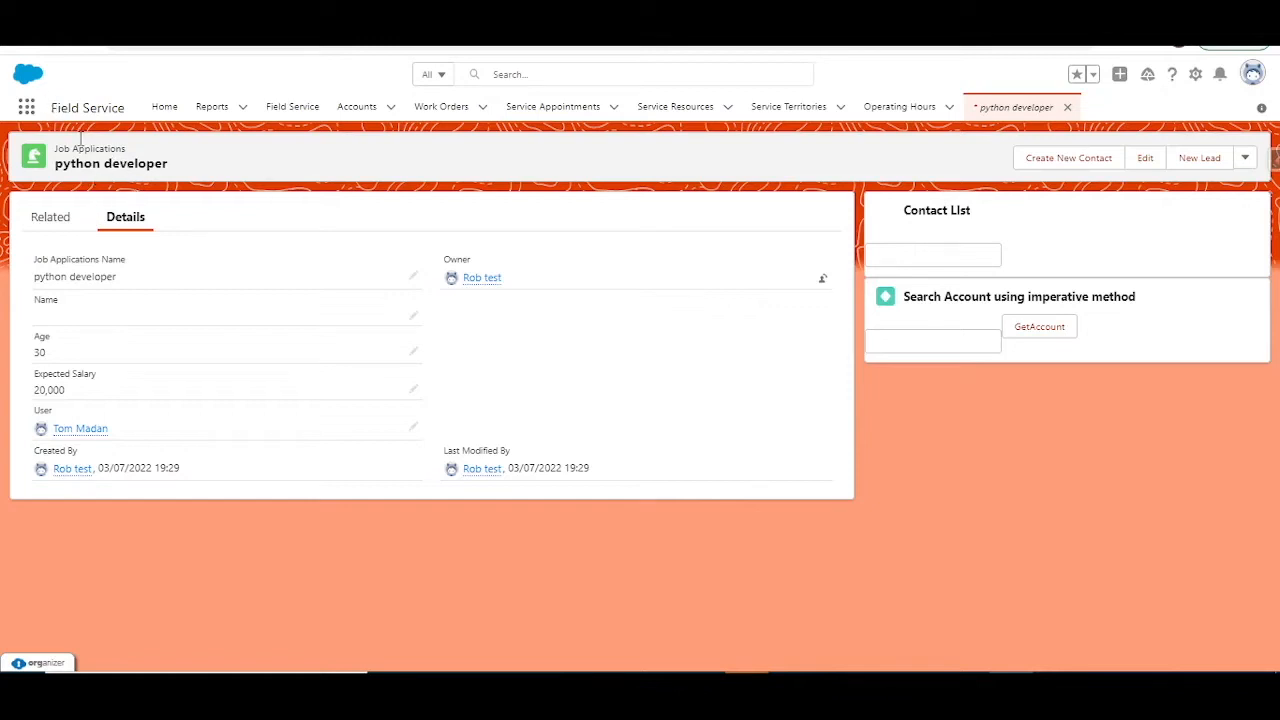
Step: Find the Job Applications object by searching for "job app" and go to its record list
{"action": "left_click", "coordinate": [26, 113]}
{"action": "type", "text": "job"}
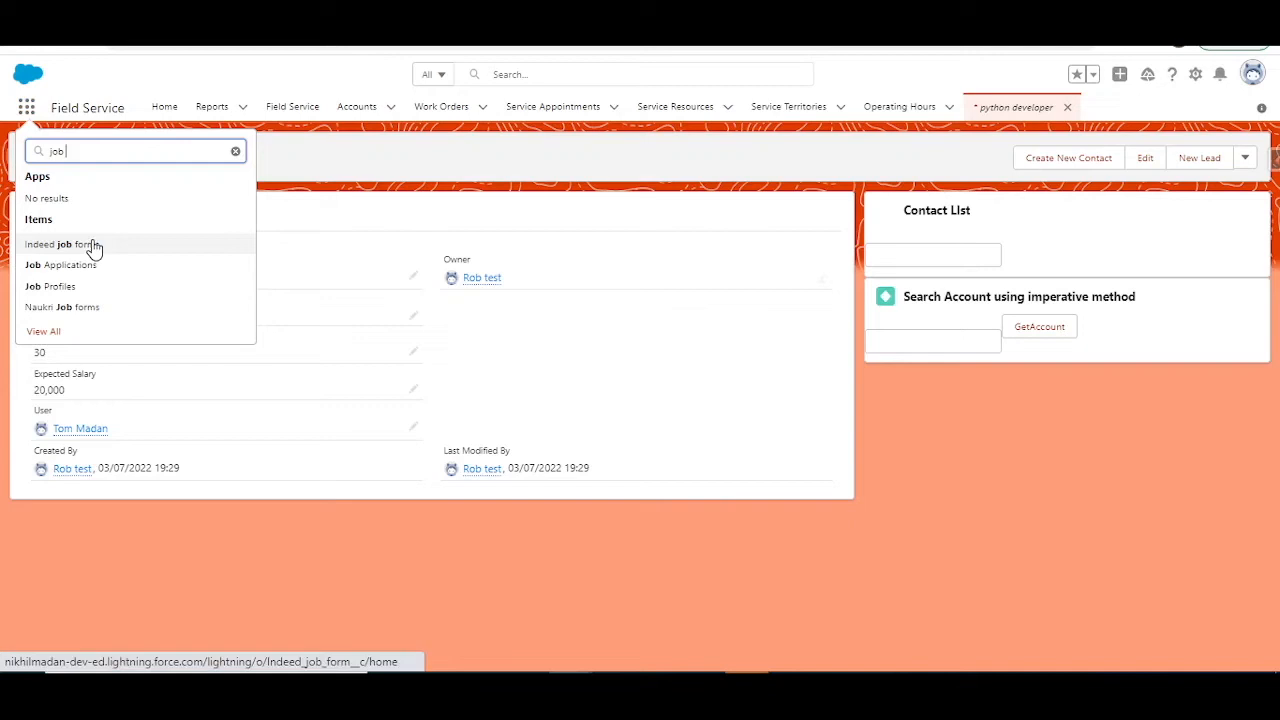
{"action": "type", "text": " app"}
{"action": "left_click", "coordinate": [93, 245]}
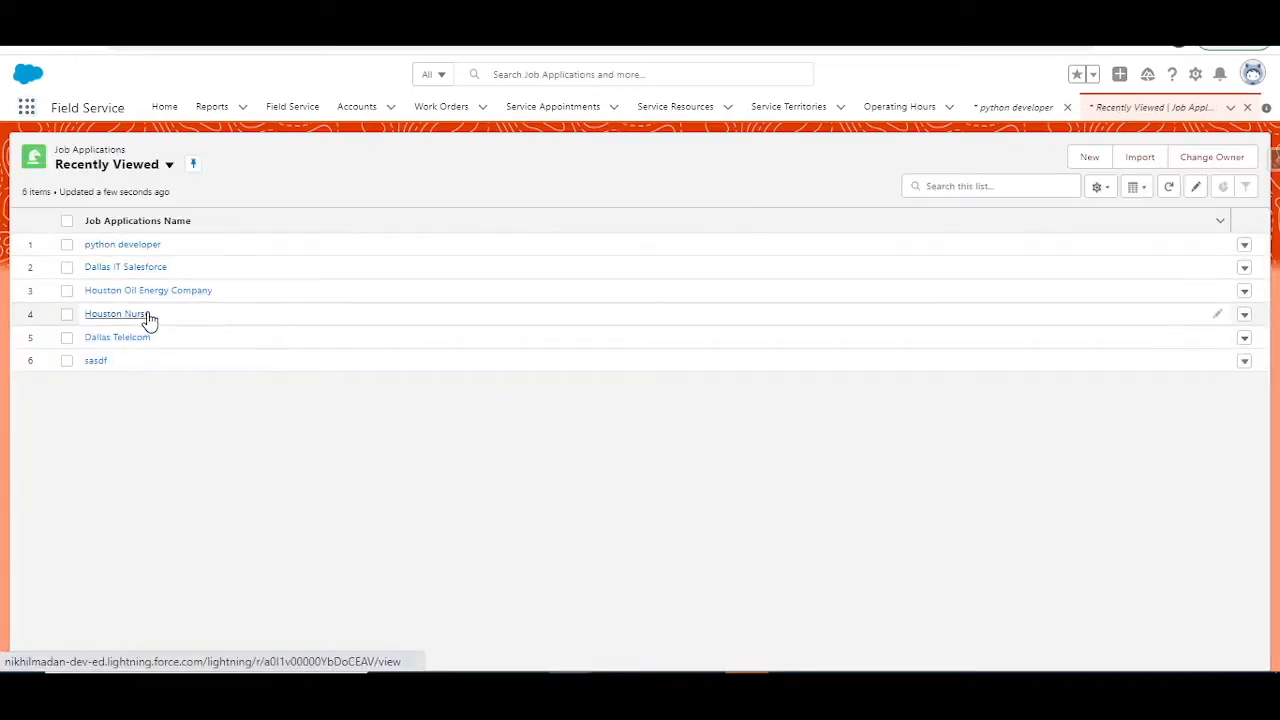
Step: Switch the Job Applications list to the All view and open the Salesforce Developer record
{"action": "left_click", "coordinate": [128, 168]}
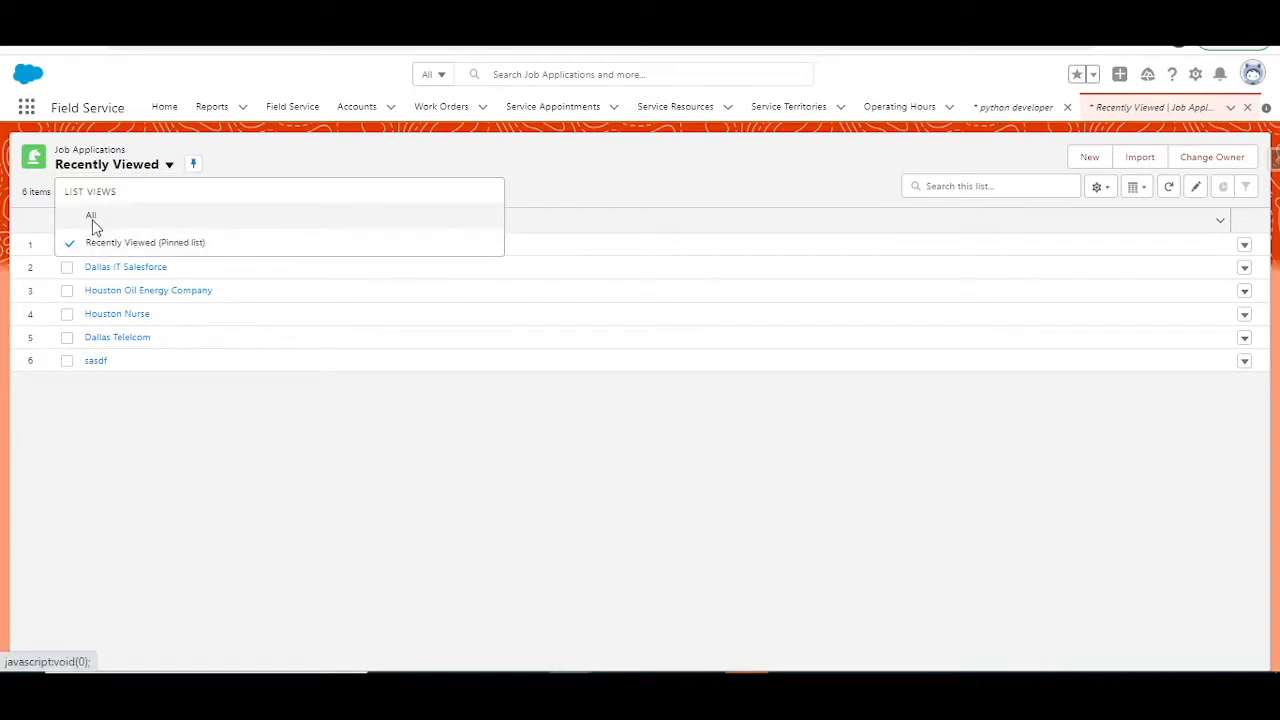
{"action": "left_click", "coordinate": [91, 217]}
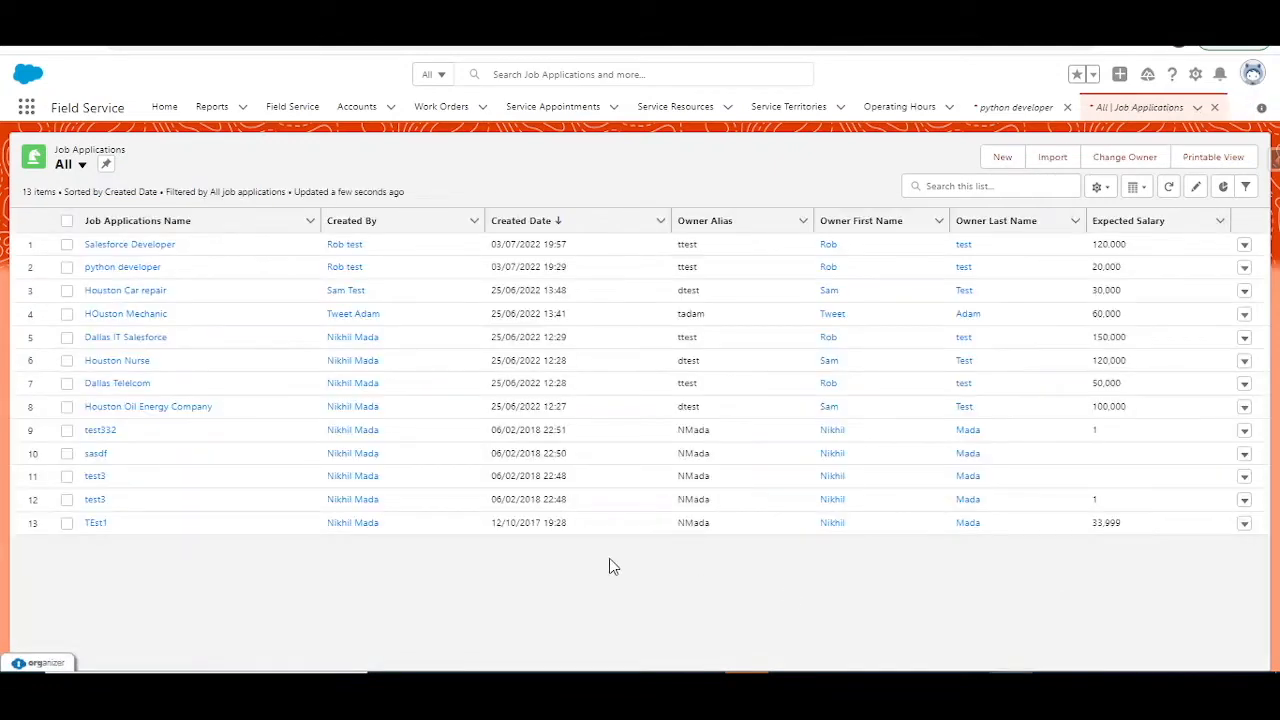
{"action": "left_click", "coordinate": [160, 249]}
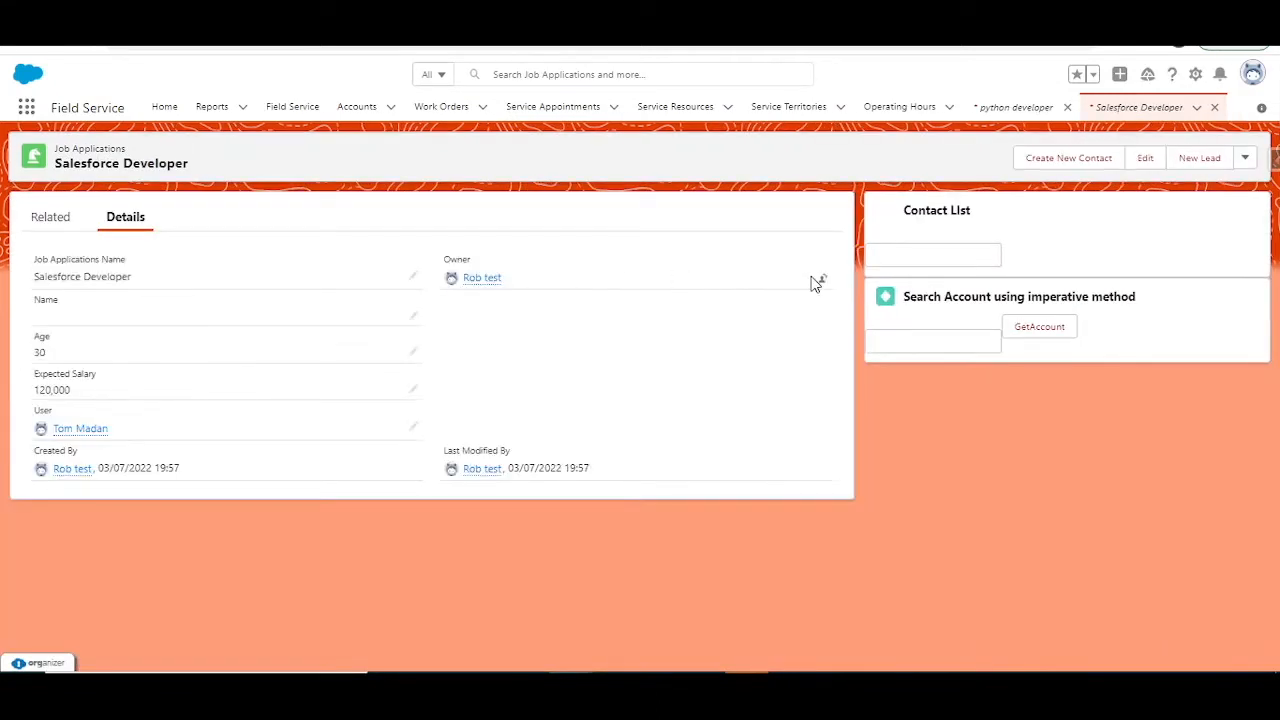
Step: Change the owner of the Salesforce Developer record to a different user, leaving the notification email enabled
{"action": "left_click", "coordinate": [820, 281]}
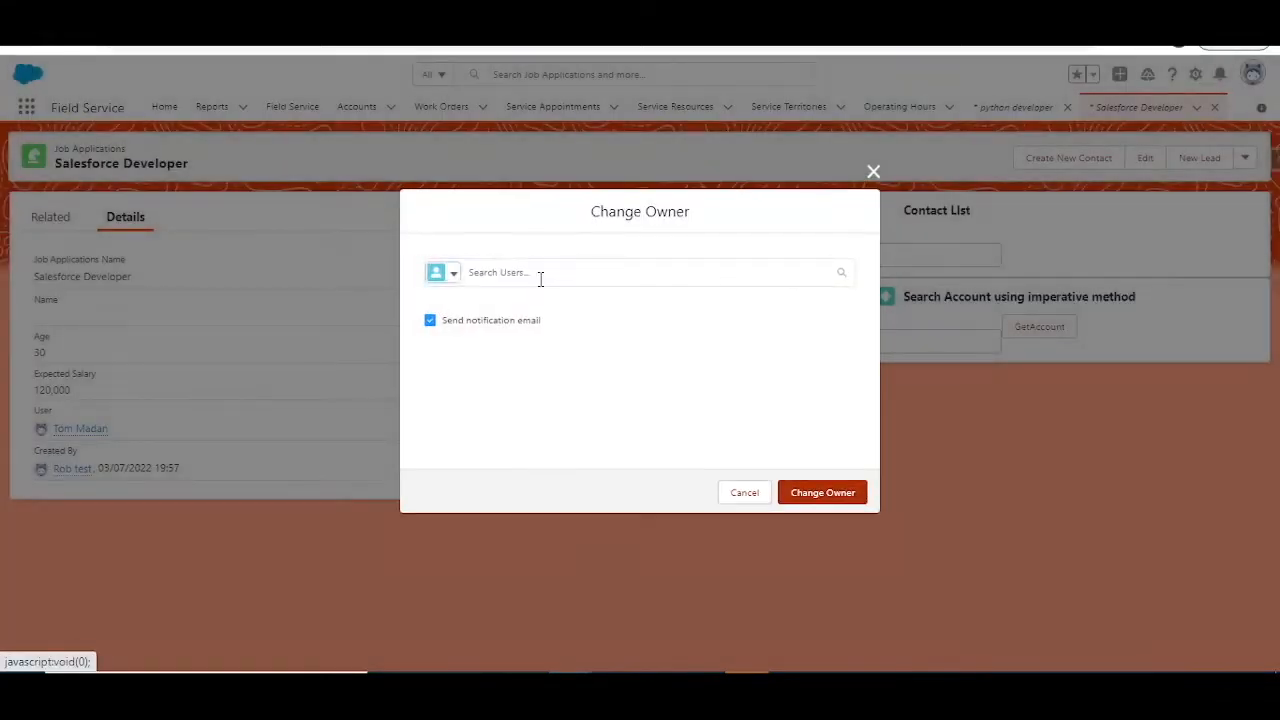
{"action": "left_click", "coordinate": [540, 277]}
{"action": "type", "text": "twee"}
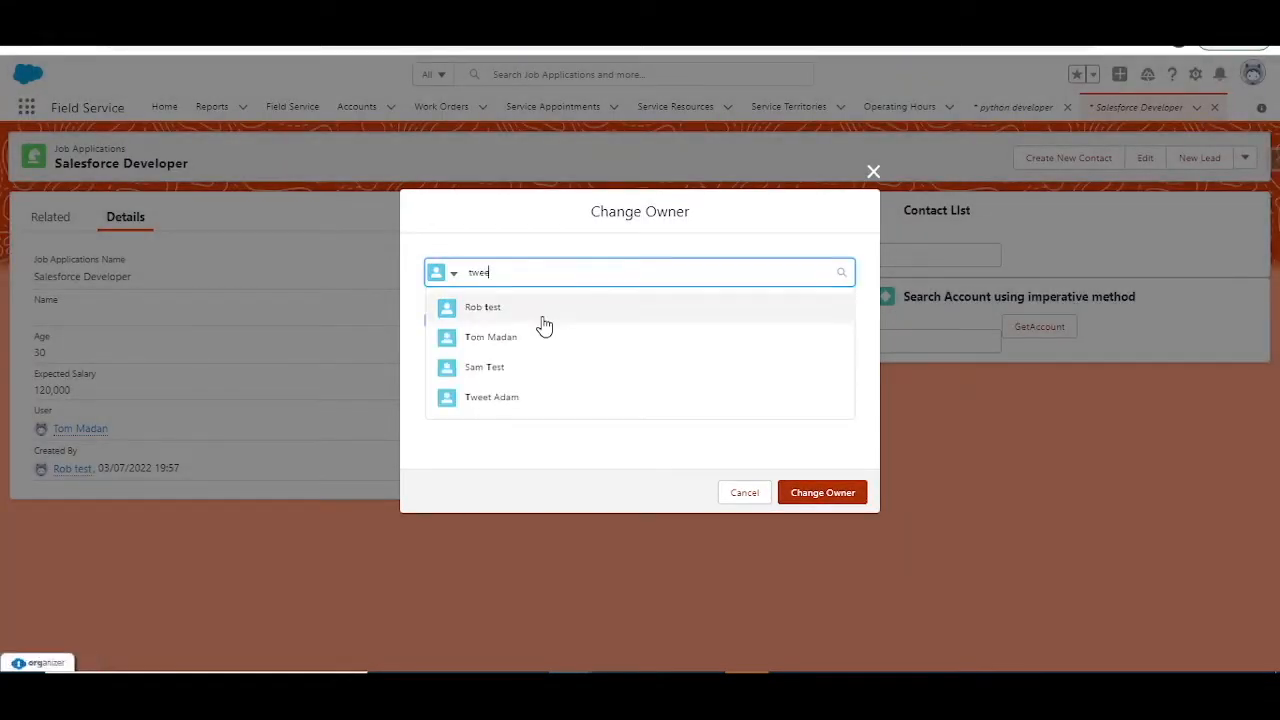
{"action": "left_click", "coordinate": [547, 340]}
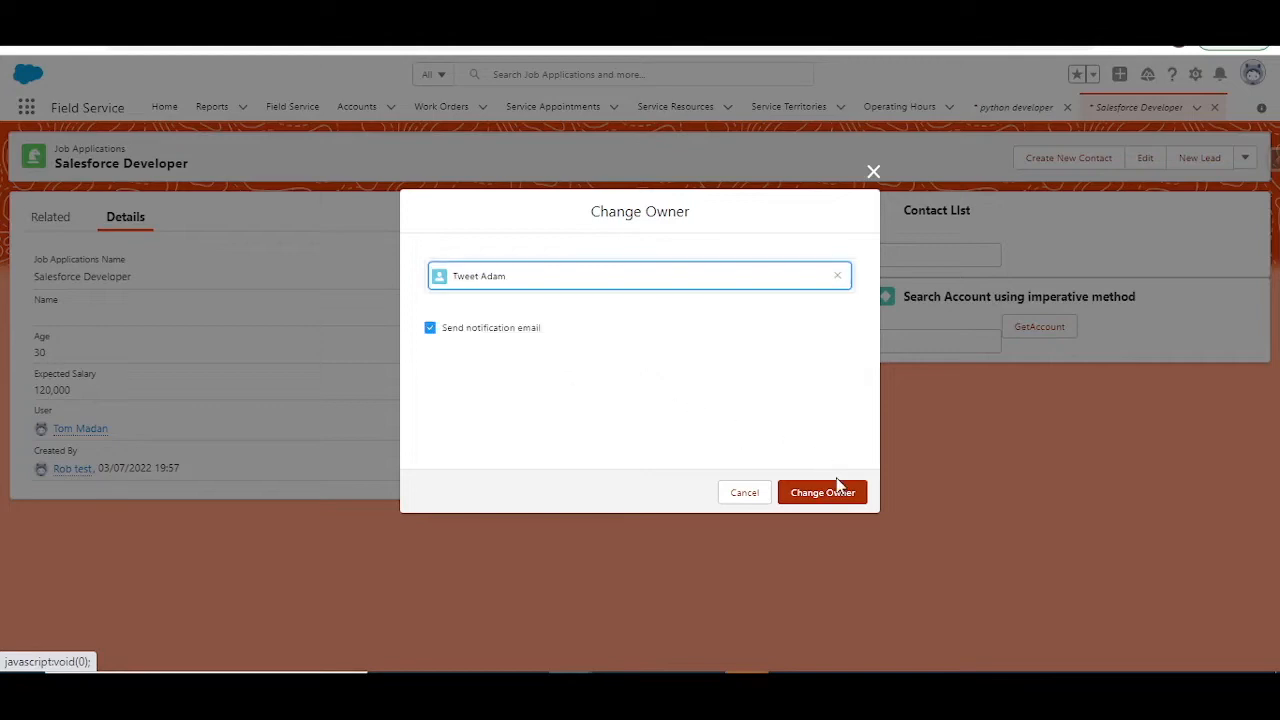
{"action": "left_click", "coordinate": [838, 506]}
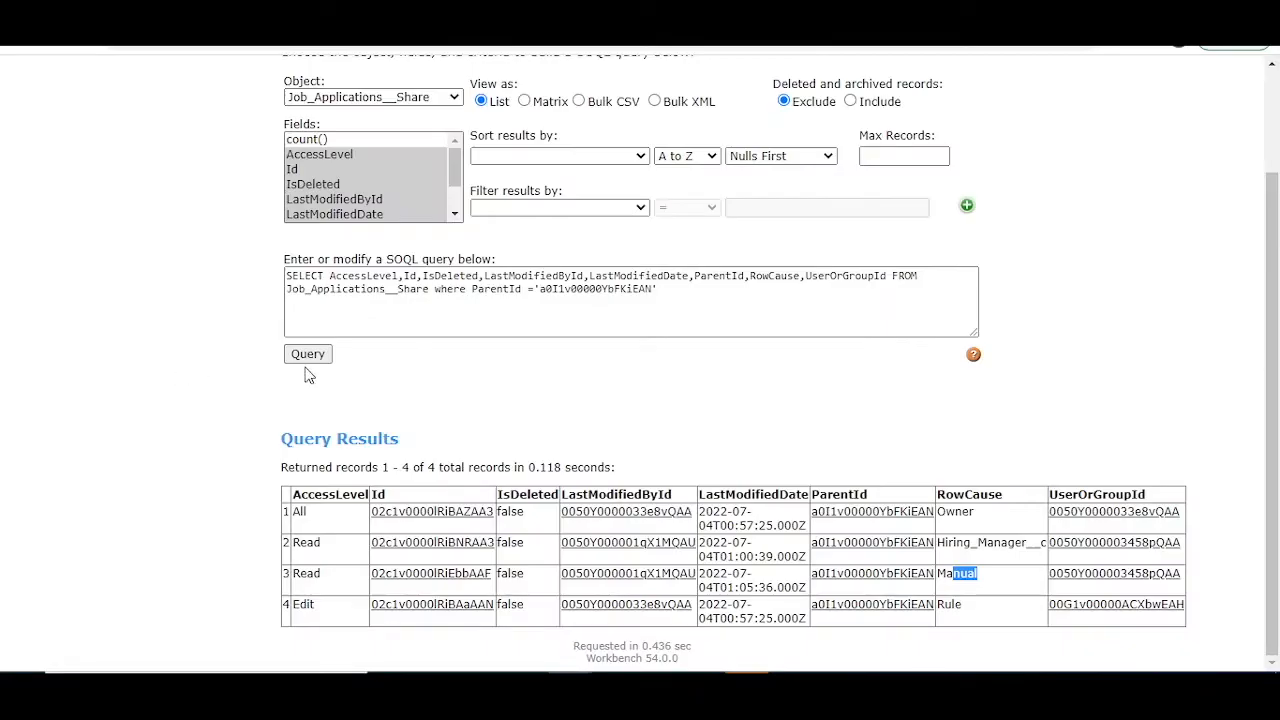
Step: Rerun the Job_Applications__Share query in Workbench and compare its rows with the User Managed Sharing vs Apex Based Sharing slide in PowerPoint
{"action": "left_click", "coordinate": [308, 355]}
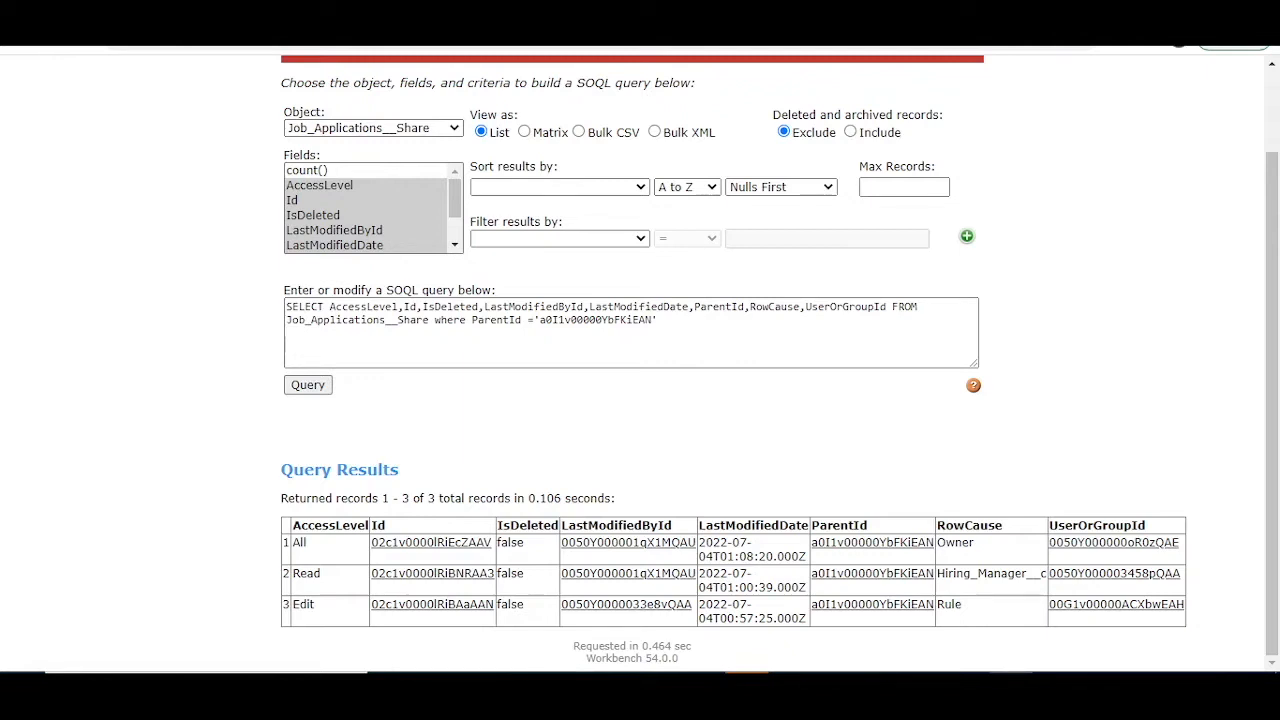
{"action": "left_click", "coordinate": [968, 688]}
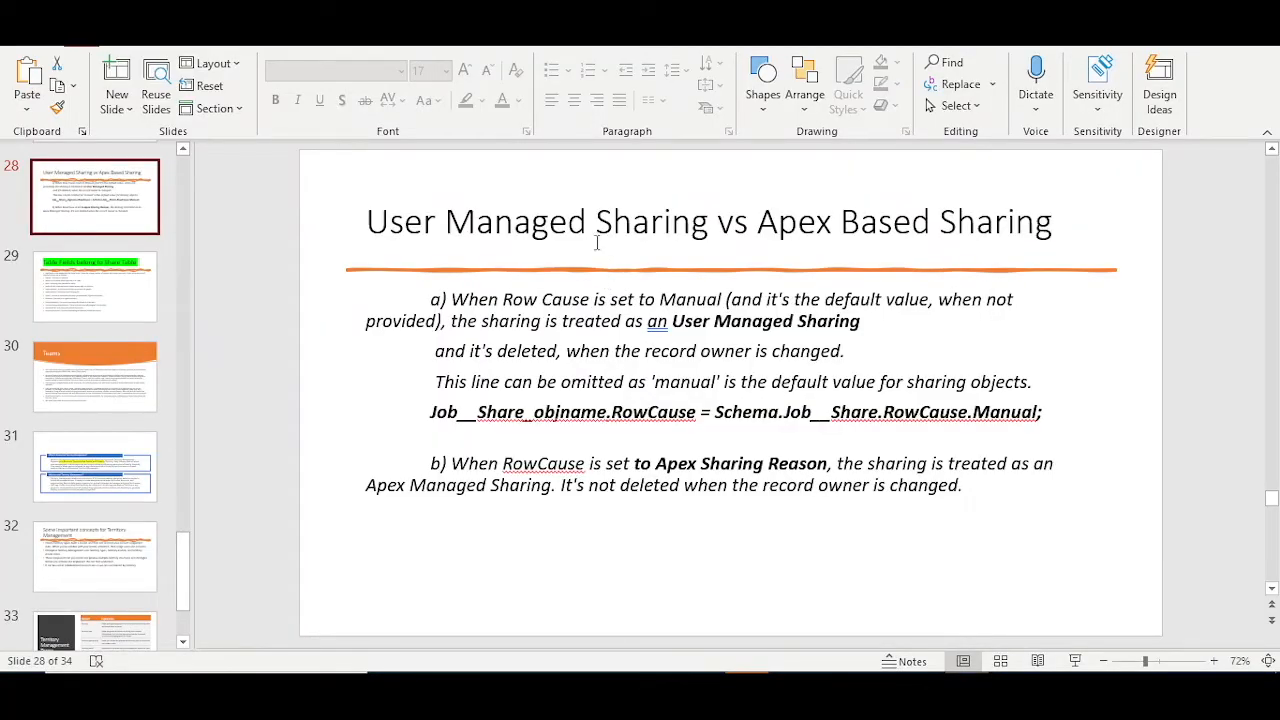
{"action": "left_click_drag", "start_coordinate": [366, 222], "coordinate": [1070, 251]}
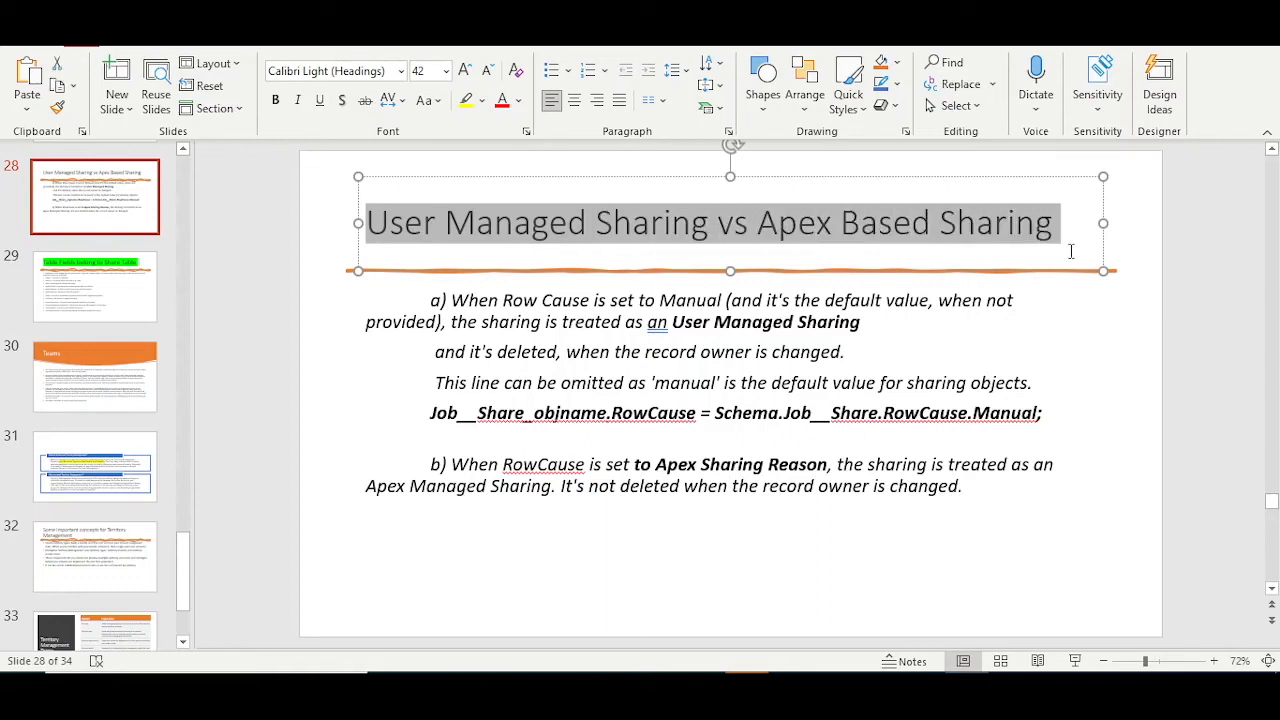
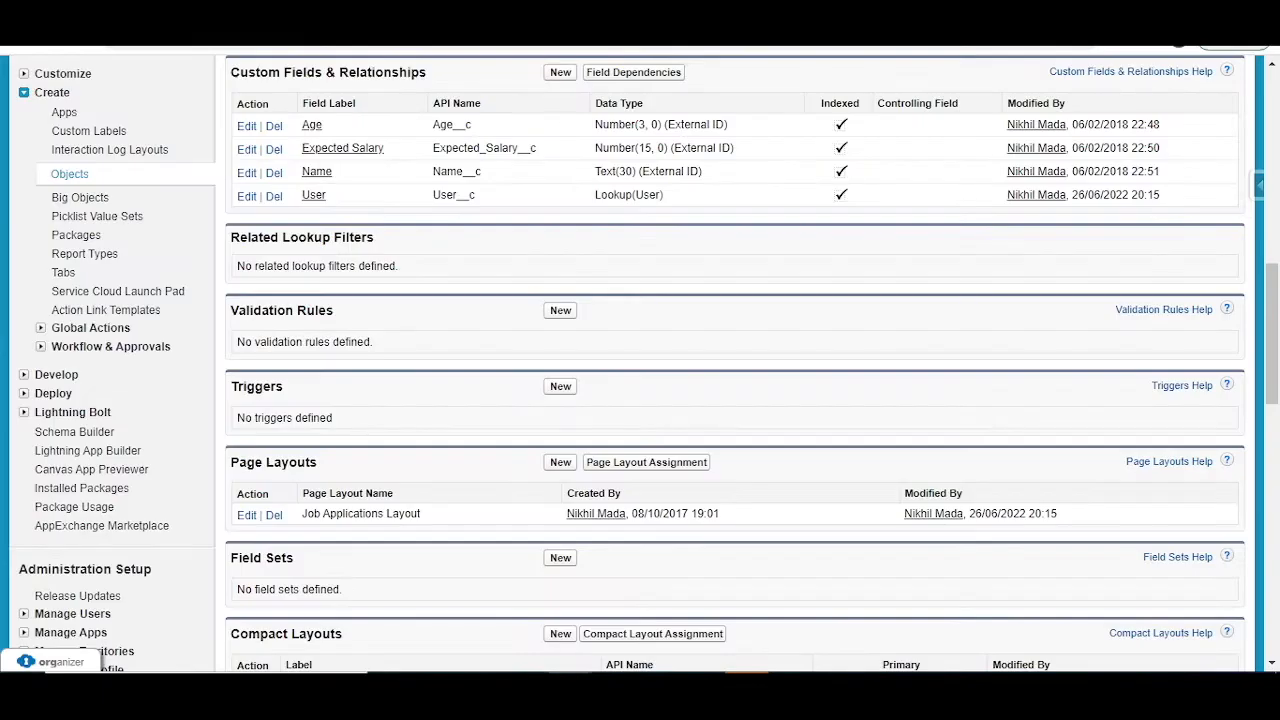
Step: Switch to Lightning Experience and open the Account Teams setup page by searching Setup for "teams"
{"action": "scroll", "coordinate": [655, 113], "scroll_direction": "up", "scroll_amount": 10}
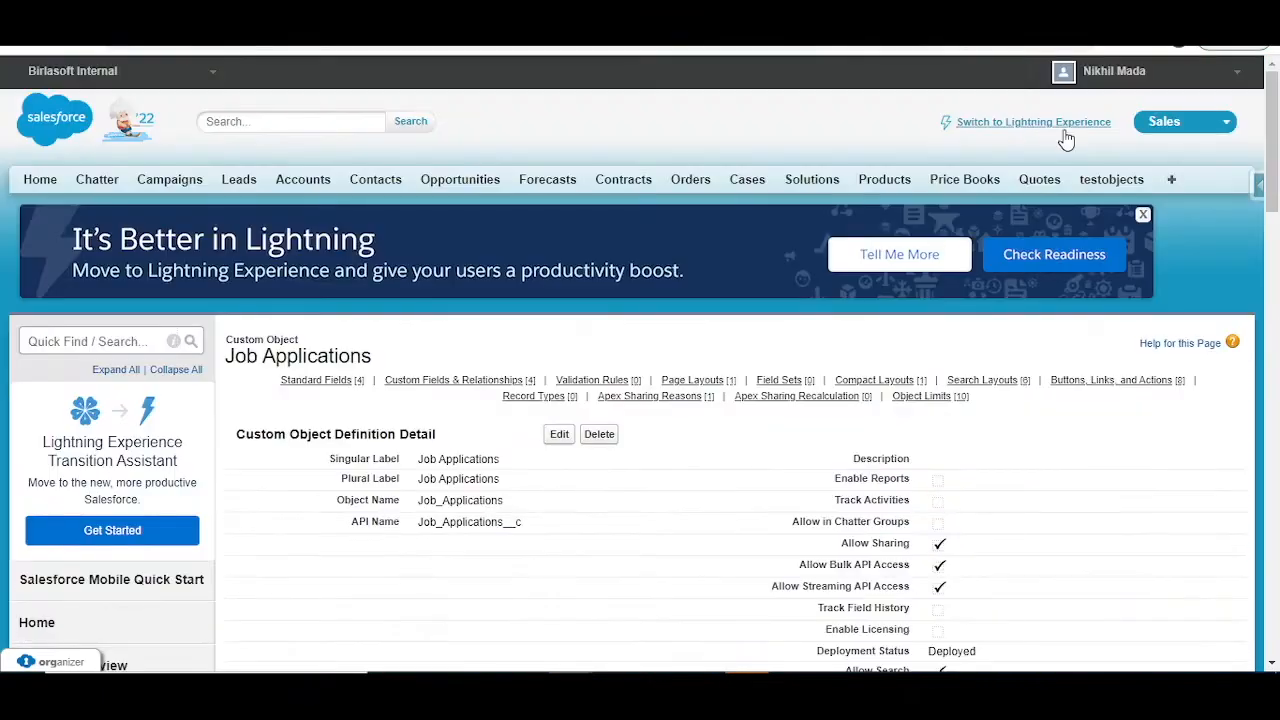
{"action": "left_click", "coordinate": [1078, 124]}
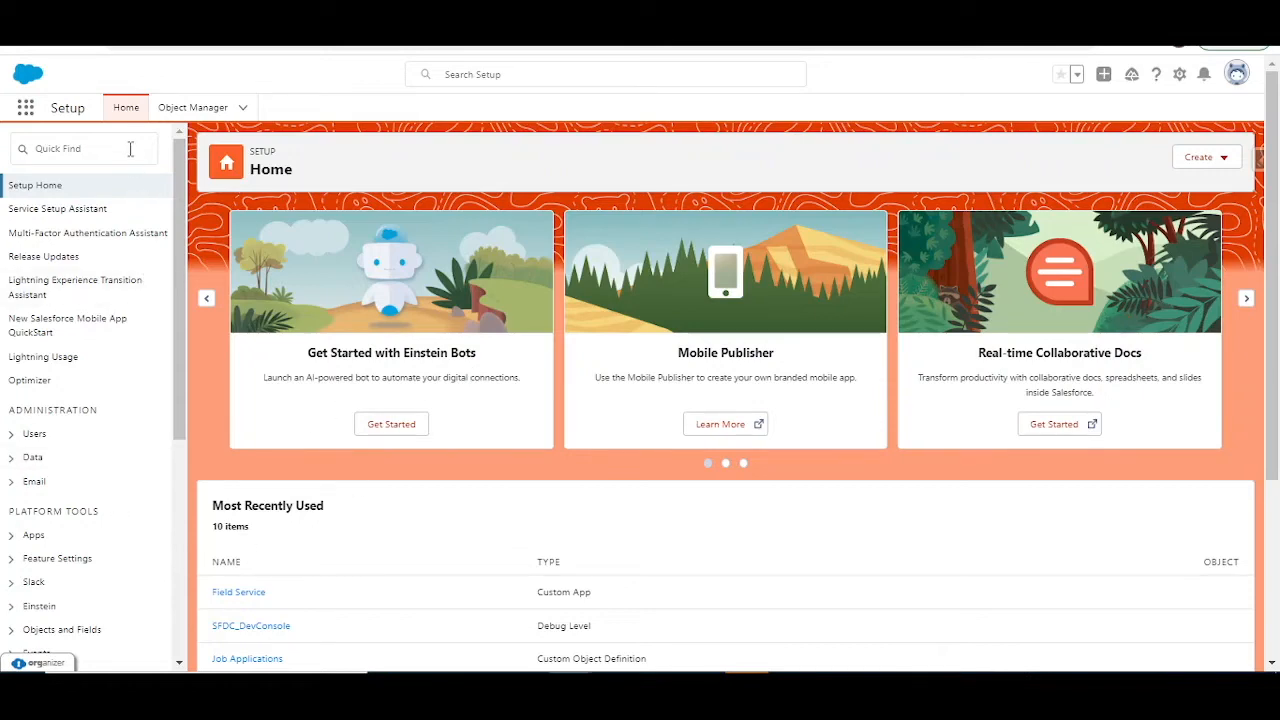
{"action": "left_click", "coordinate": [130, 148]}
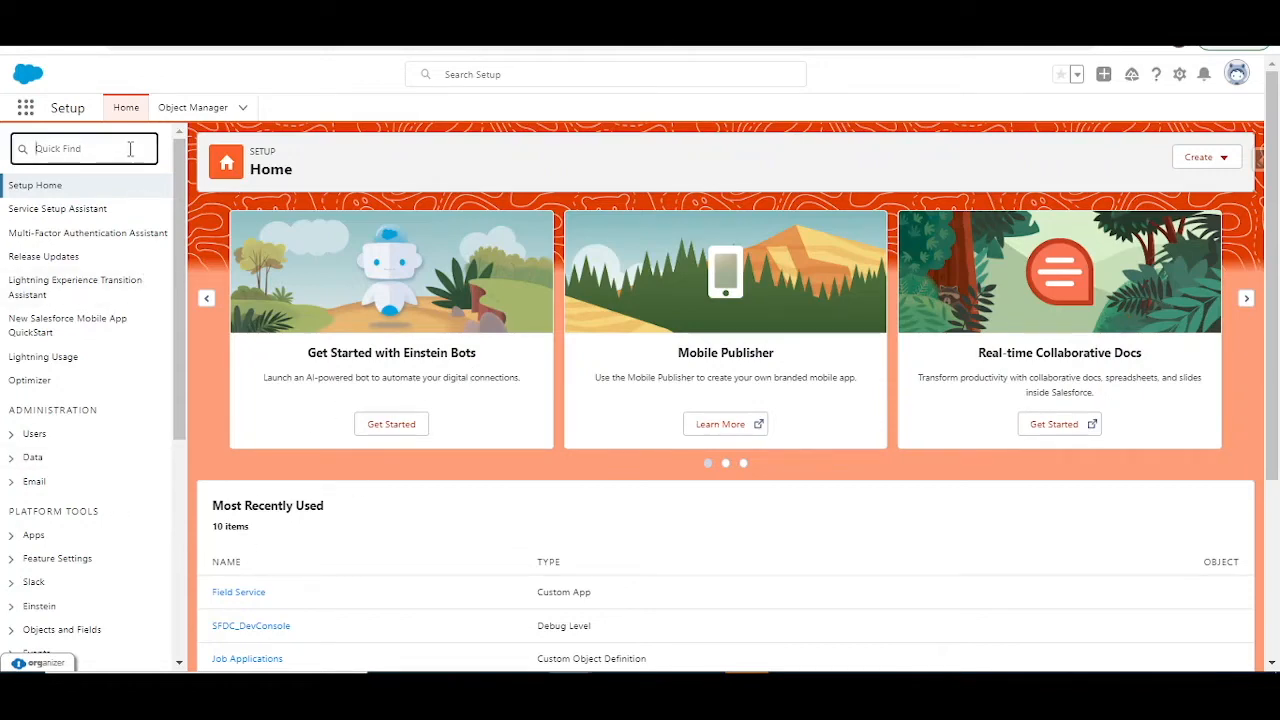
{"action": "type", "text": "teams"}
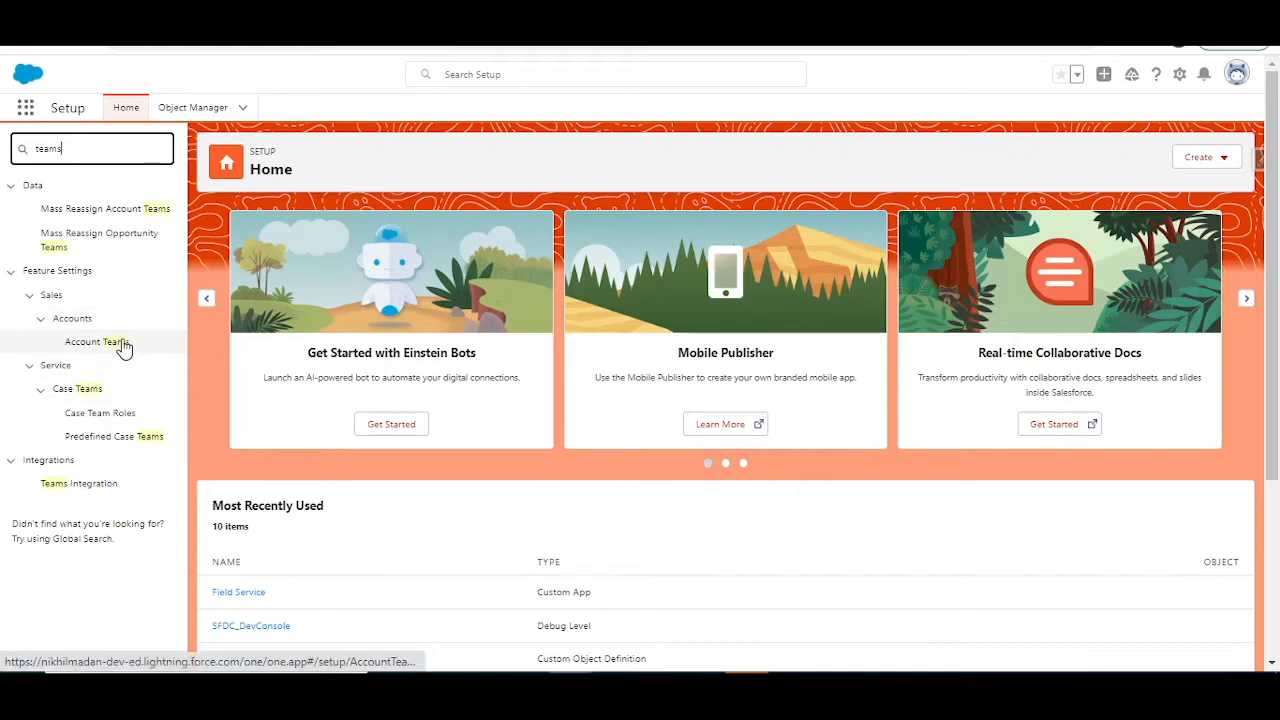
{"action": "left_click", "coordinate": [122, 345]}
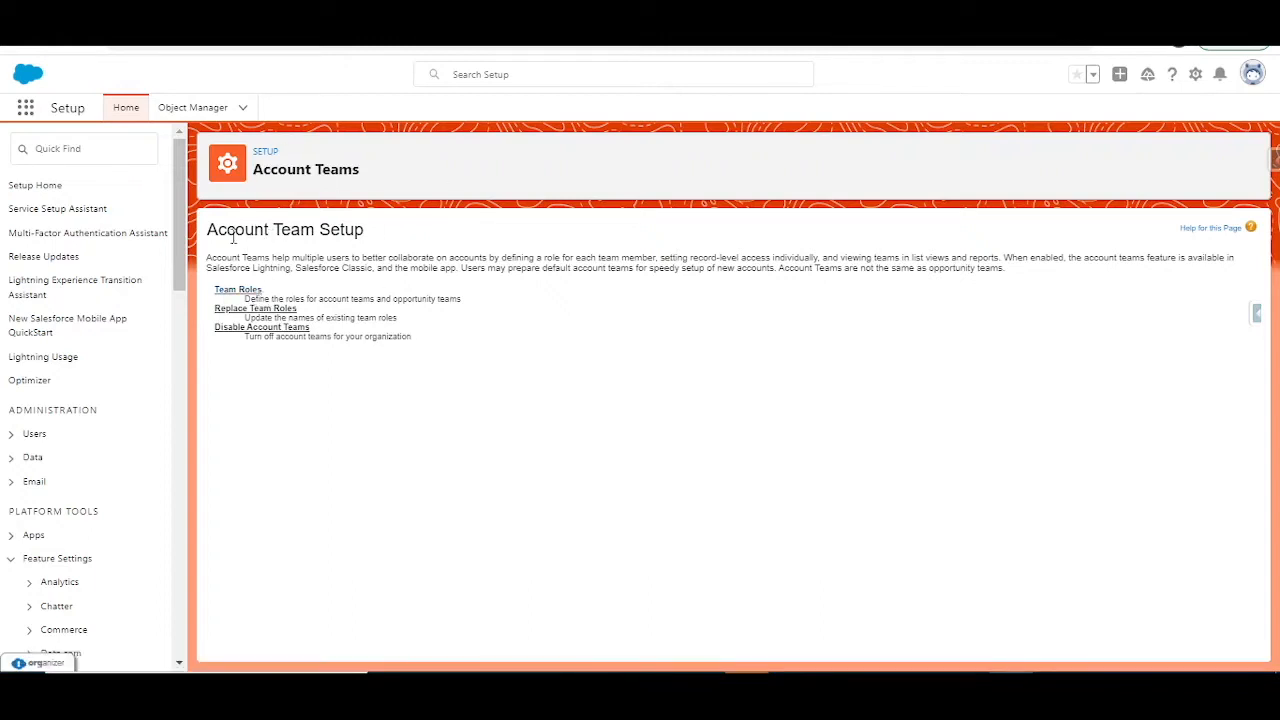
Step: Add a new team role named Strategic Accounts to the Team Role picklist values and save it
{"action": "left_click_drag", "start_coordinate": [217, 229], "coordinate": [368, 236]}
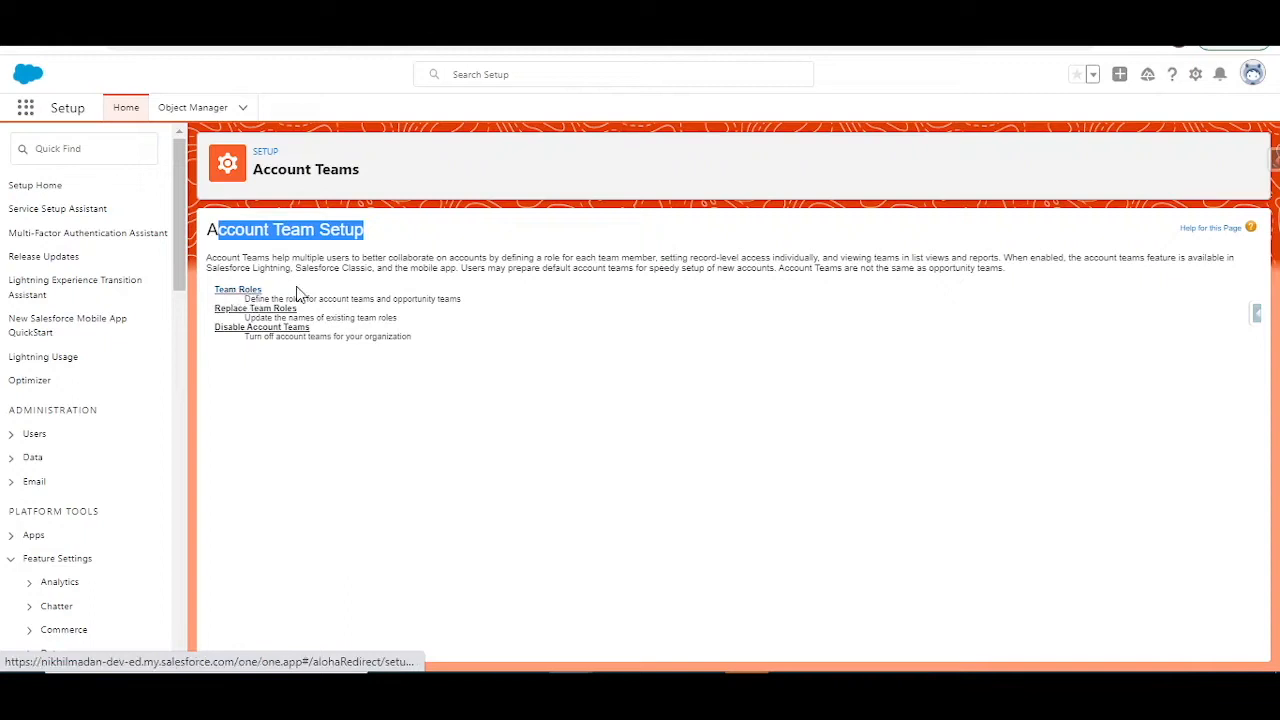
{"action": "left_click", "coordinate": [254, 290]}
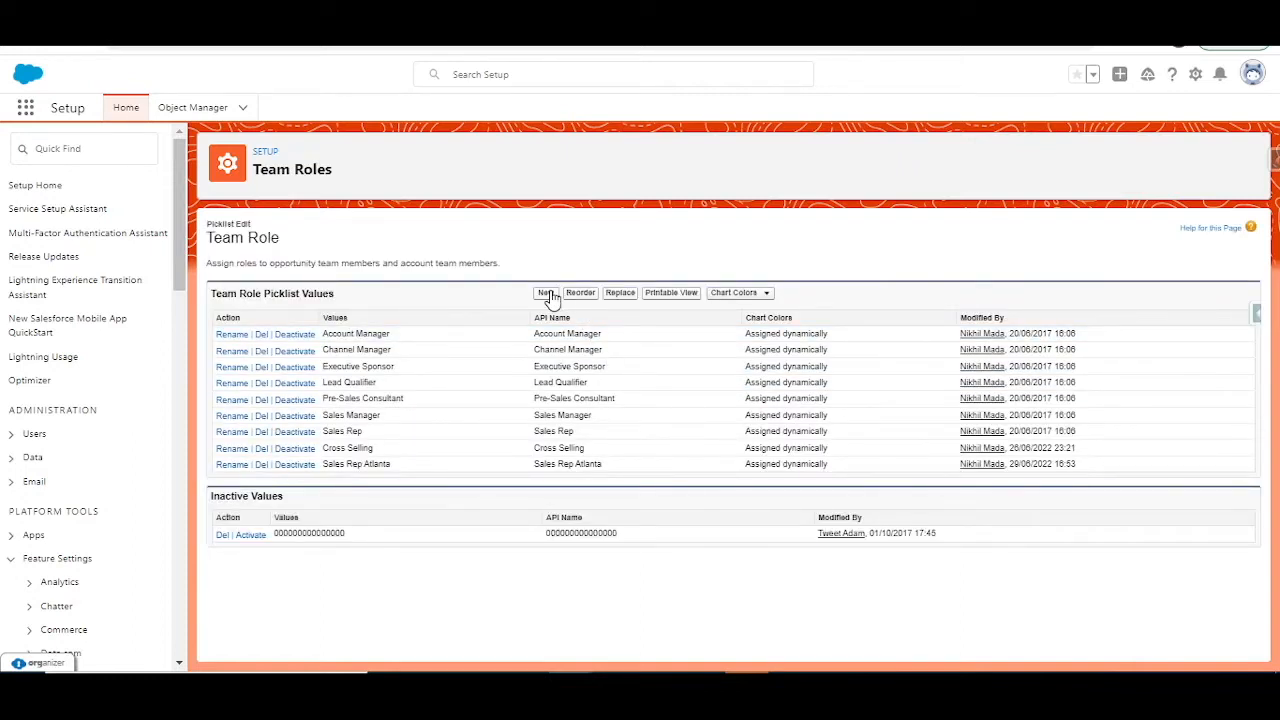
{"action": "left_click", "coordinate": [548, 295]}
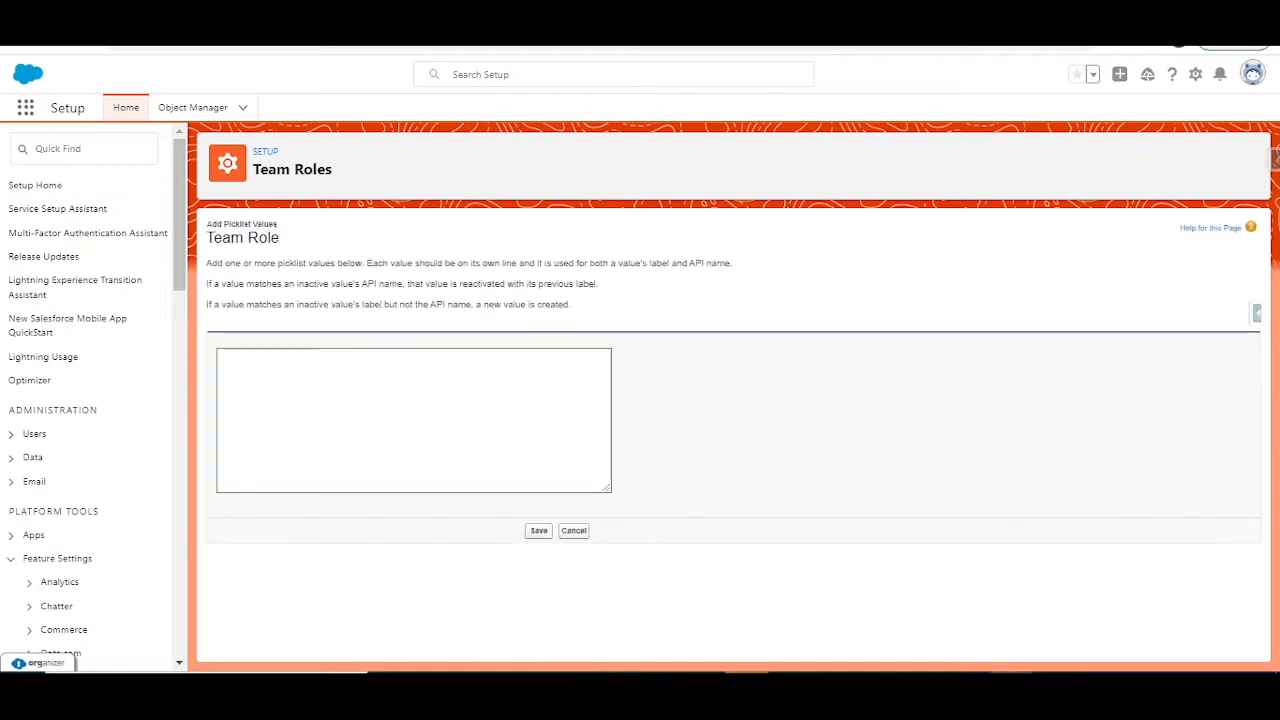
{"action": "left_click", "coordinate": [521, 408]}
{"action": "type", "text": "Strategic Accounts"}
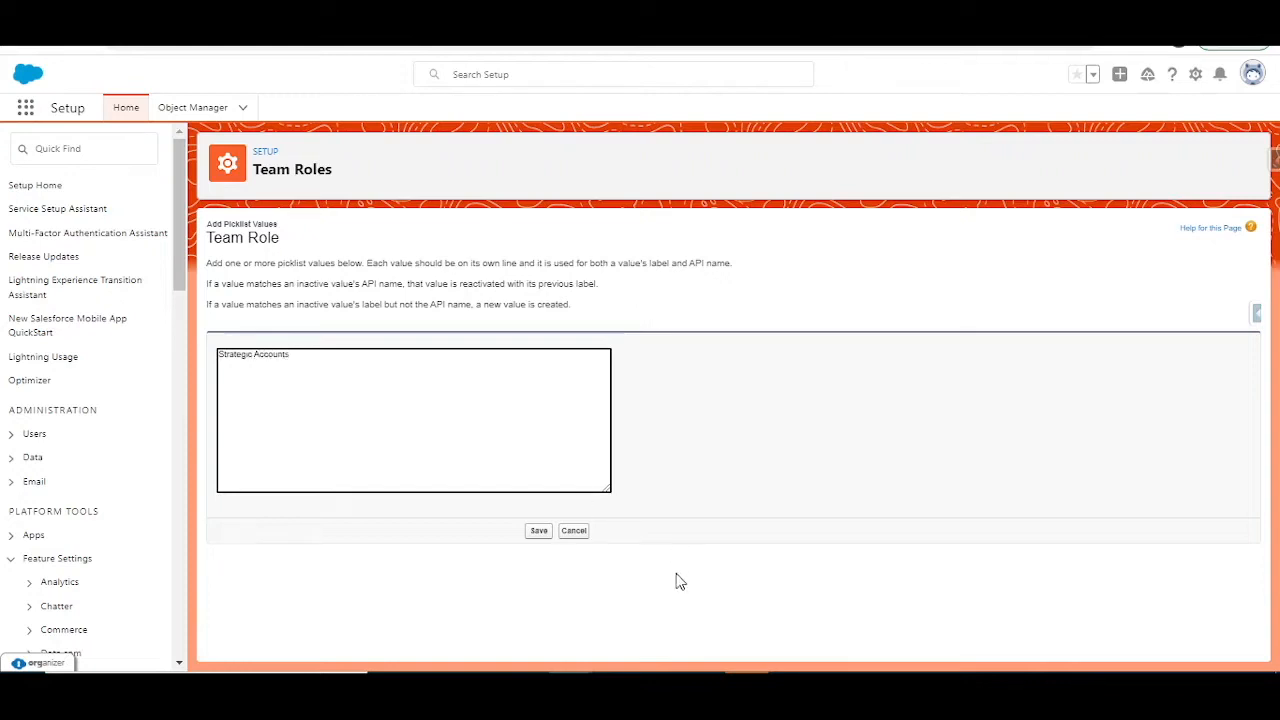
{"action": "left_click", "coordinate": [539, 532]}
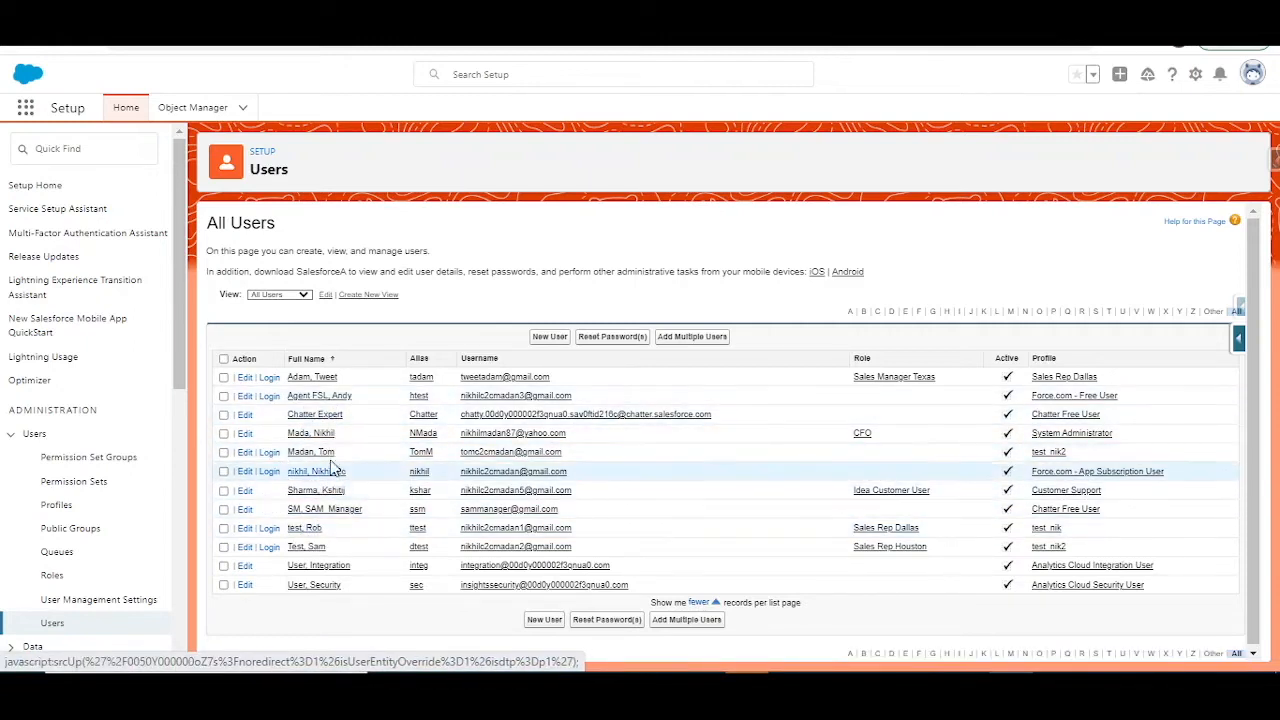
Step: Log in as the active user with the Sales Rep Dallas role and create an account named Pfizer
{"action": "left_click", "coordinate": [290, 529]}
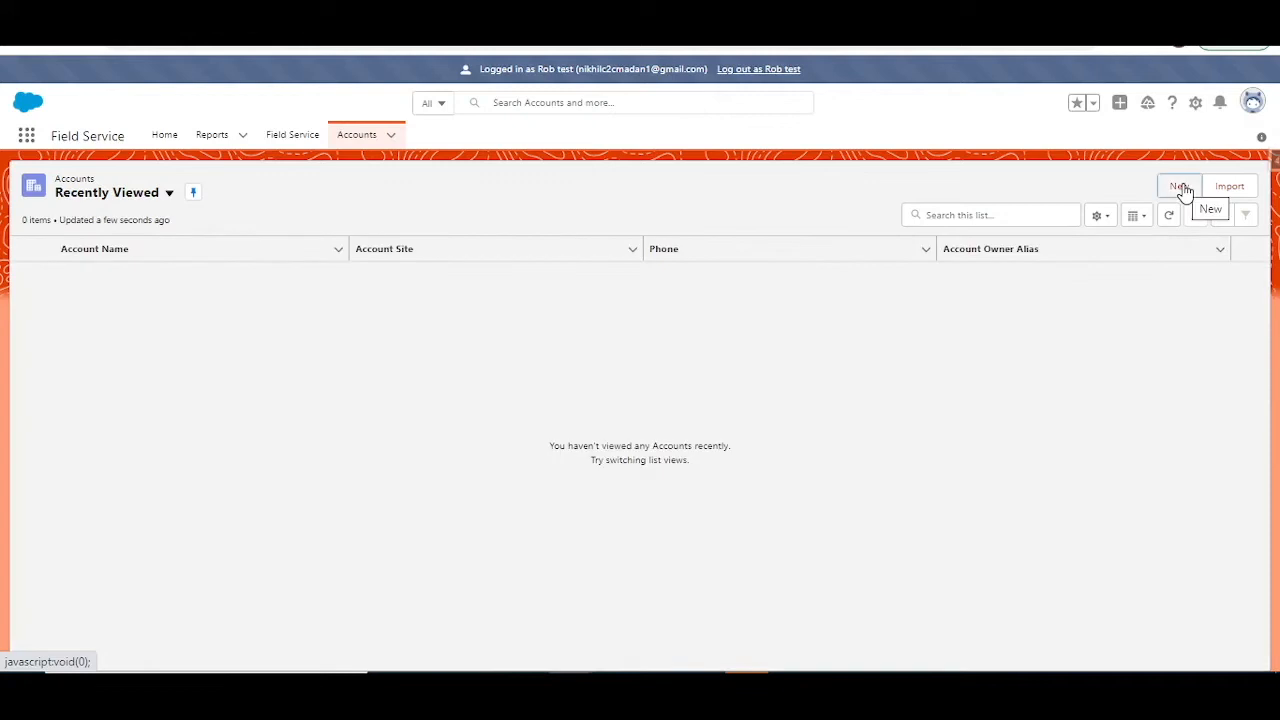
{"action": "left_click", "coordinate": [1181, 188]}
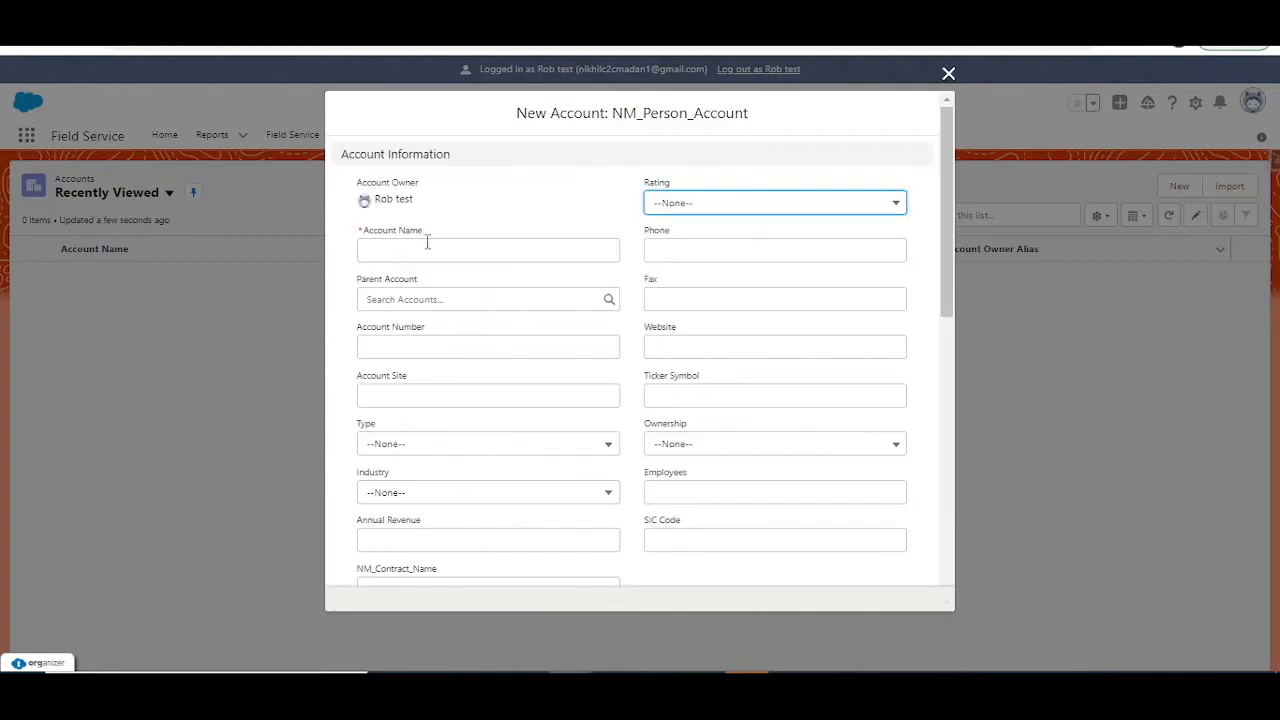
{"action": "left_click", "coordinate": [423, 248]}
{"action": "type", "text": "Pfizer"}
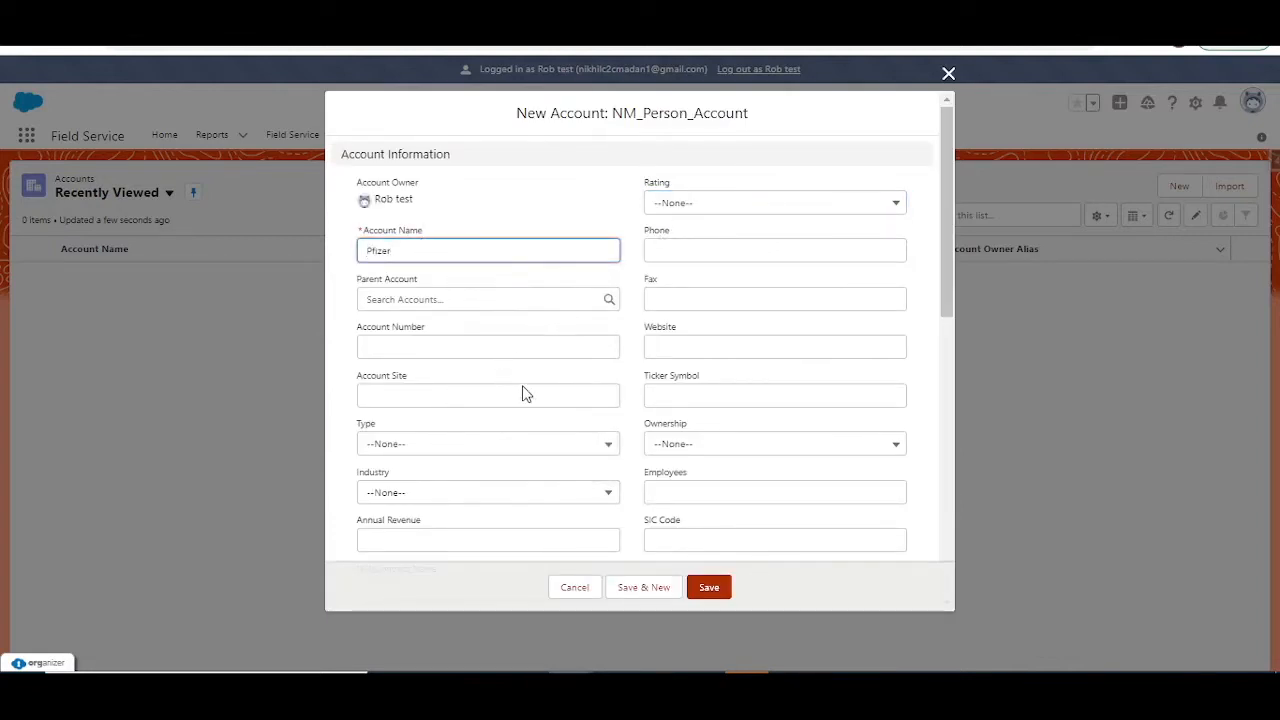
{"action": "left_click", "coordinate": [714, 587]}
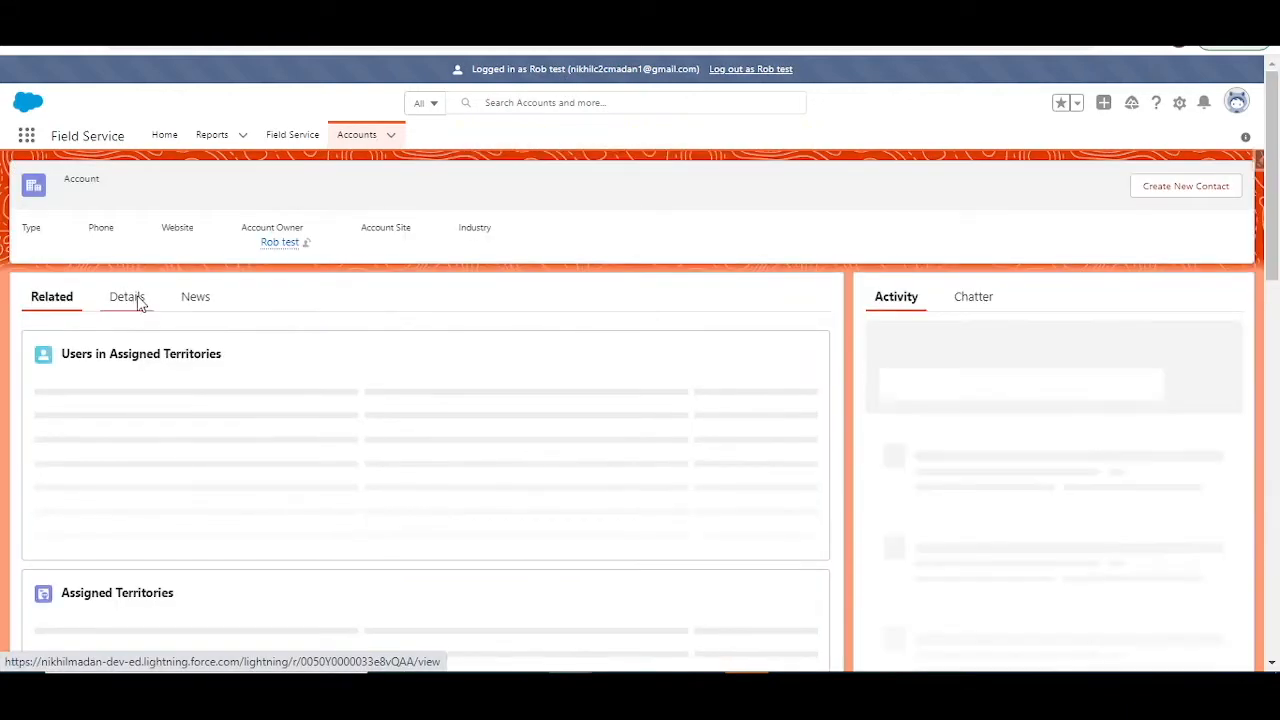
Step: Review the Pfizer account's related lists and check the All Accounts list in the other user's browser window
{"action": "left_click", "coordinate": [138, 303]}
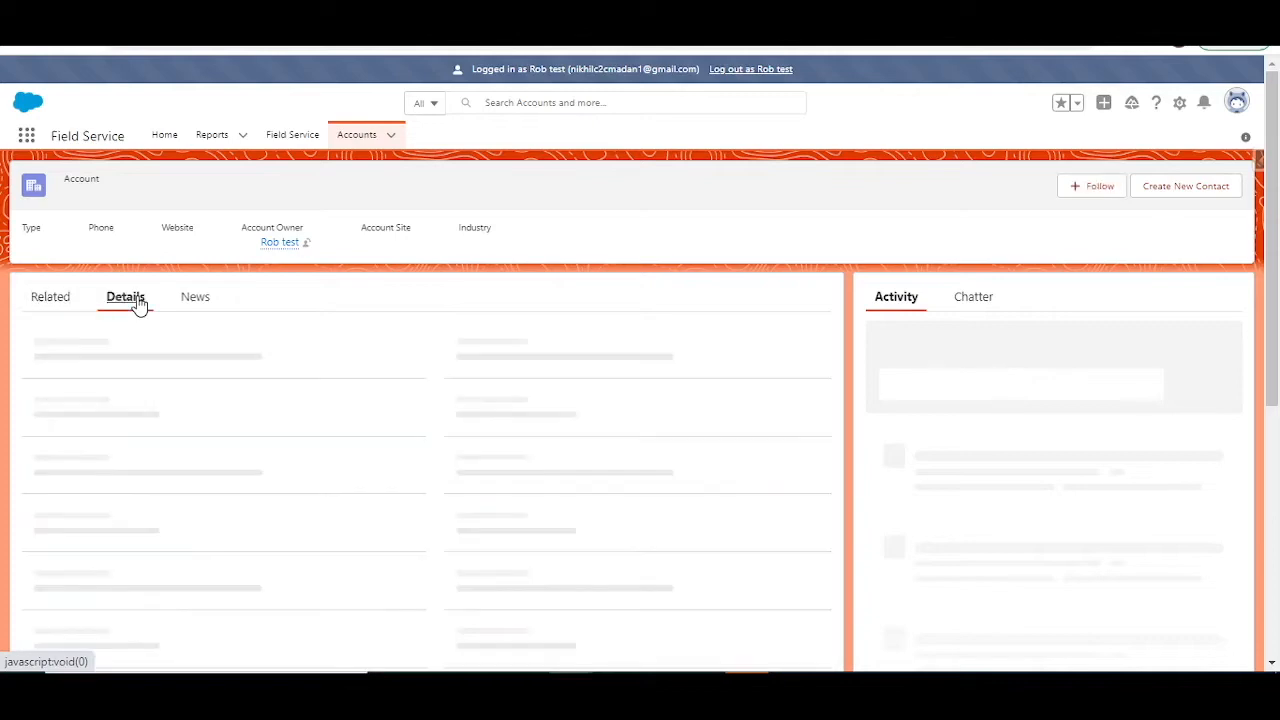
{"action": "left_click", "coordinate": [60, 300]}
{"action": "scroll", "coordinate": [315, 348], "scroll_direction": "down", "scroll_amount": 8}
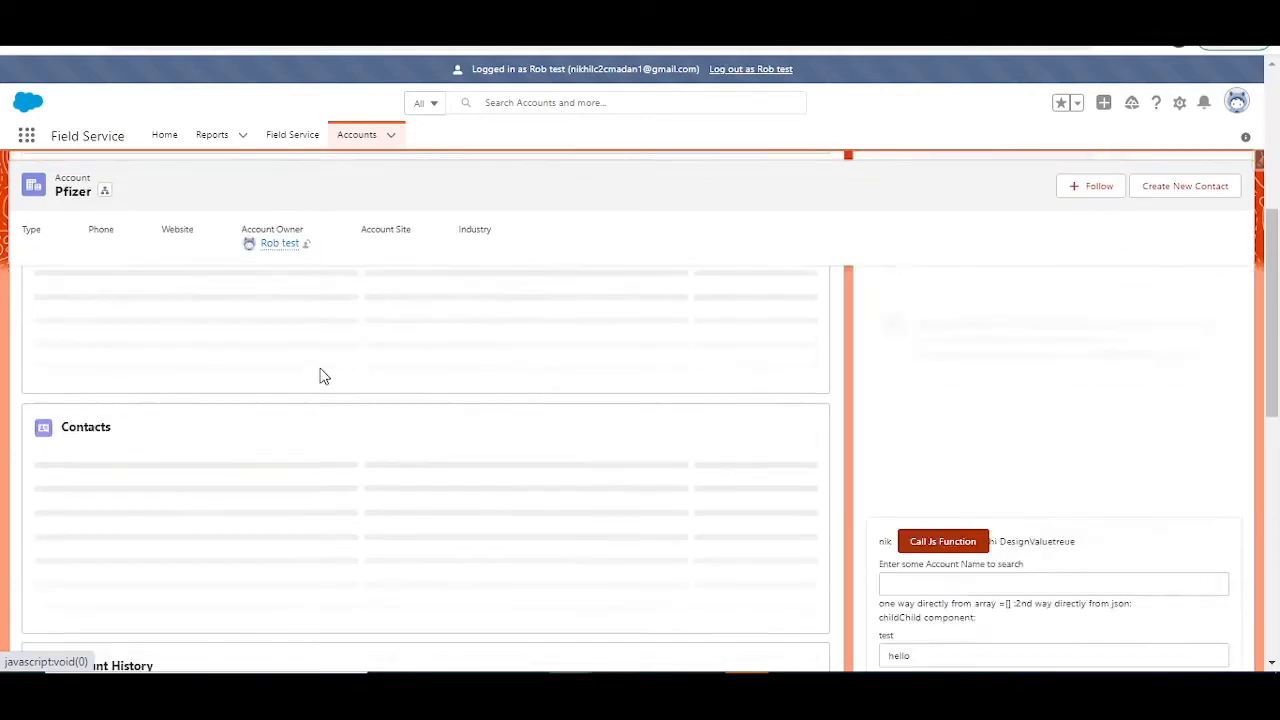
{"action": "scroll", "coordinate": [334, 373], "scroll_direction": "down", "scroll_amount": 3}
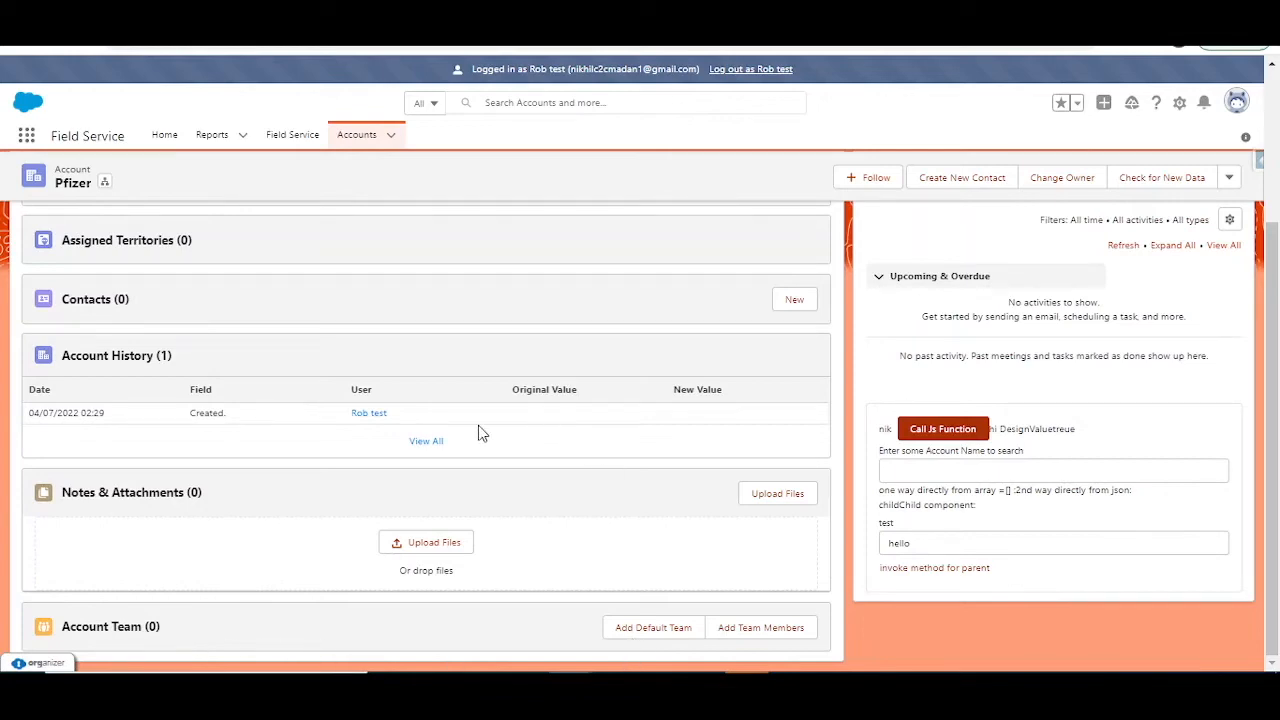
{"action": "scroll", "coordinate": [430, 455], "scroll_direction": "up", "scroll_amount": 4}
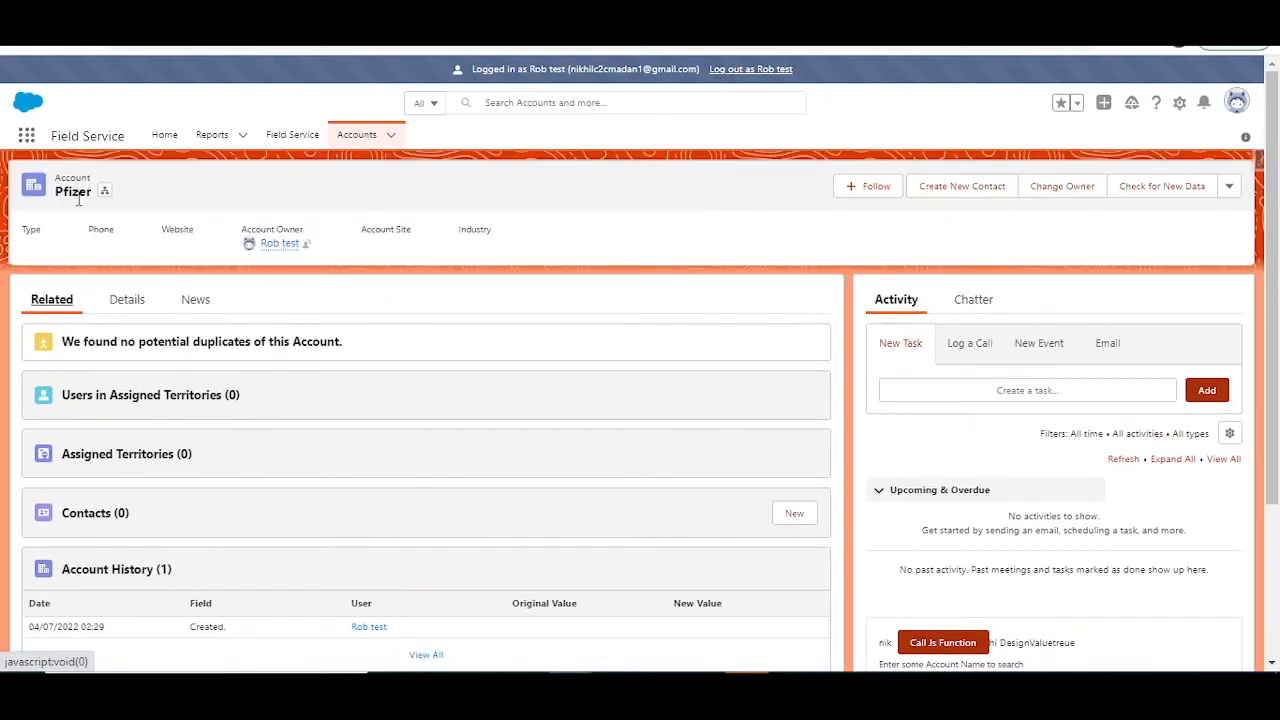
{"action": "mouse_move", "coordinate": [717, 662]}
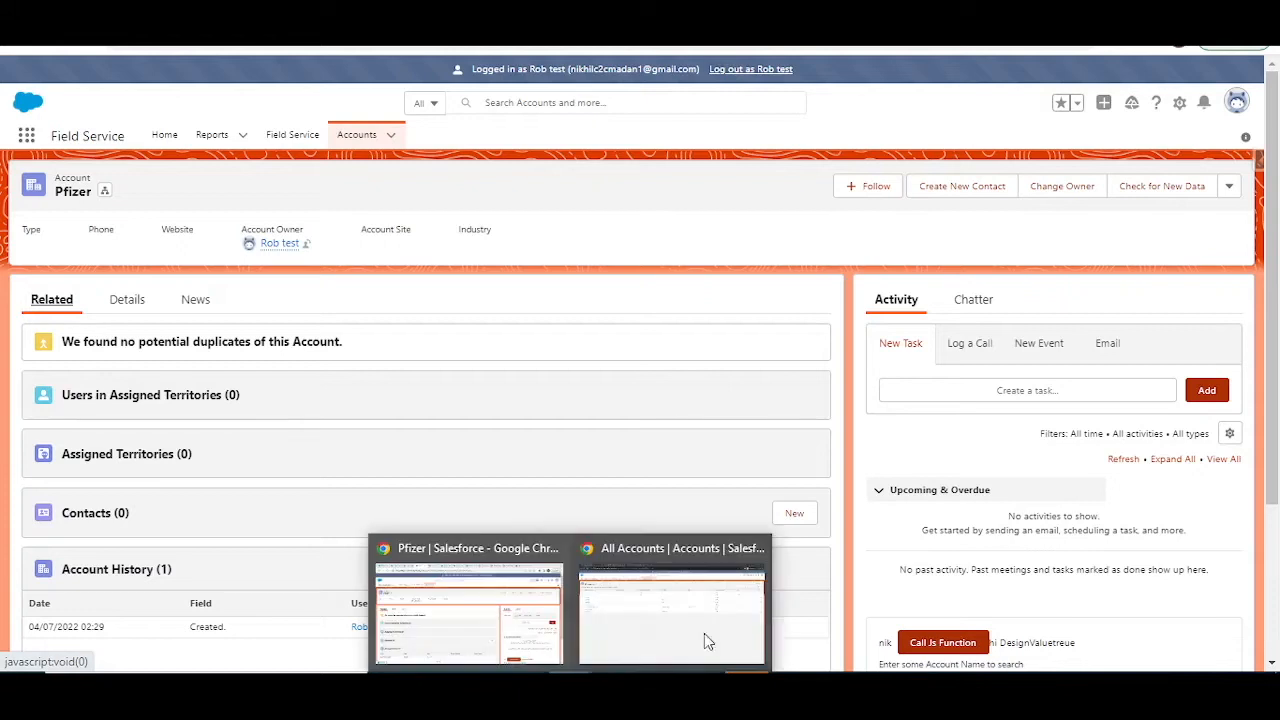
{"action": "left_click", "coordinate": [701, 616]}
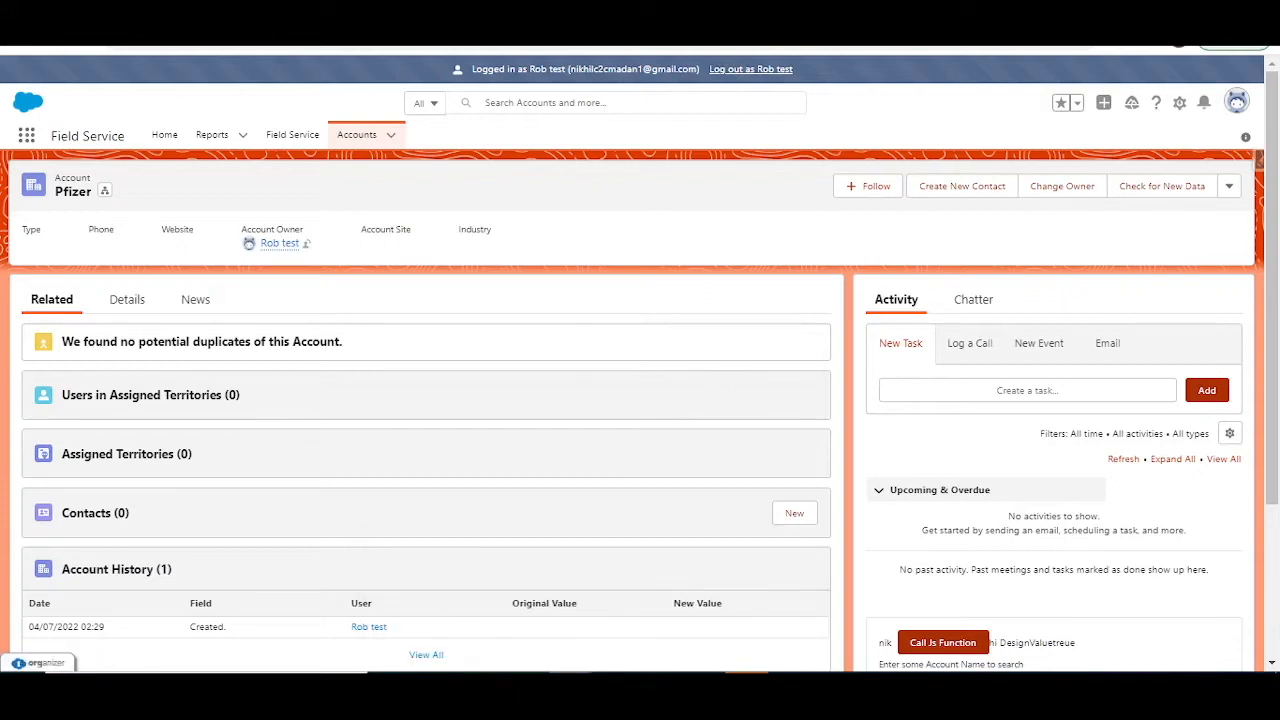
{"action": "left_click", "coordinate": [543, 231]}
Step: Start adding account team members to the Pfizer account and choose the other test user for the first row
{"action": "scroll", "coordinate": [630, 466], "scroll_direction": "down", "scroll_amount": 2}
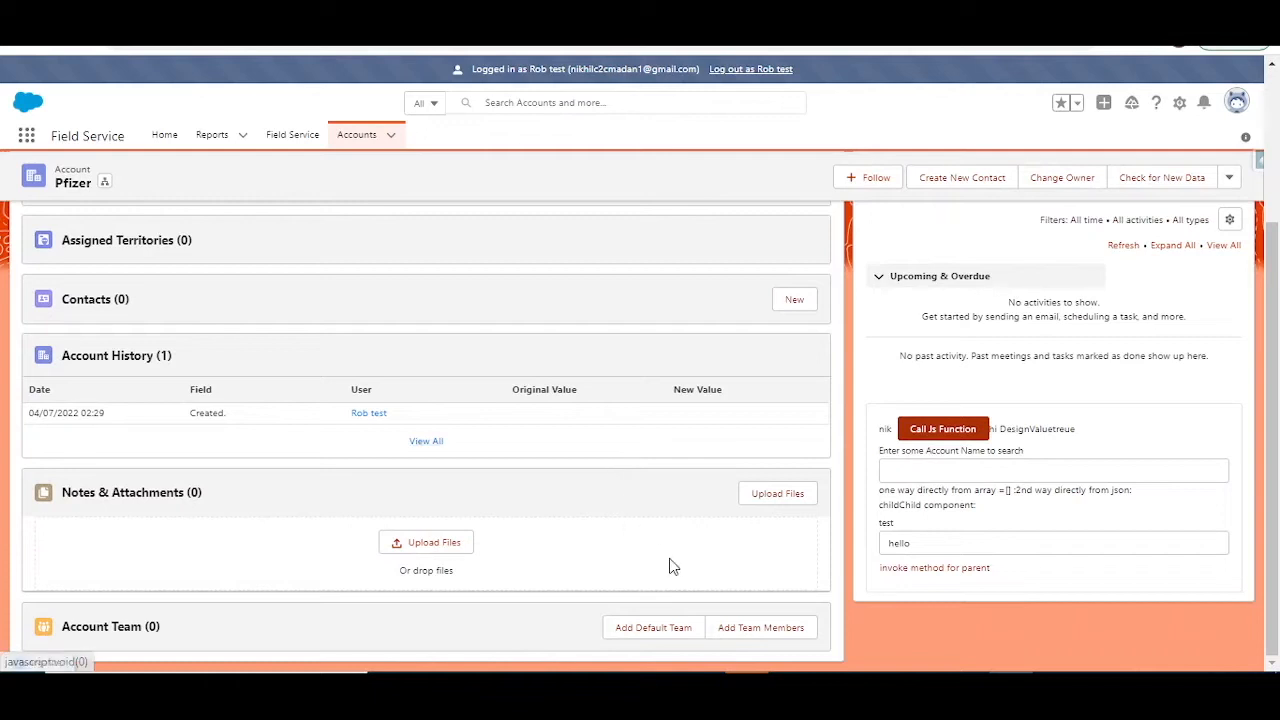
{"action": "left_click", "coordinate": [724, 604]}
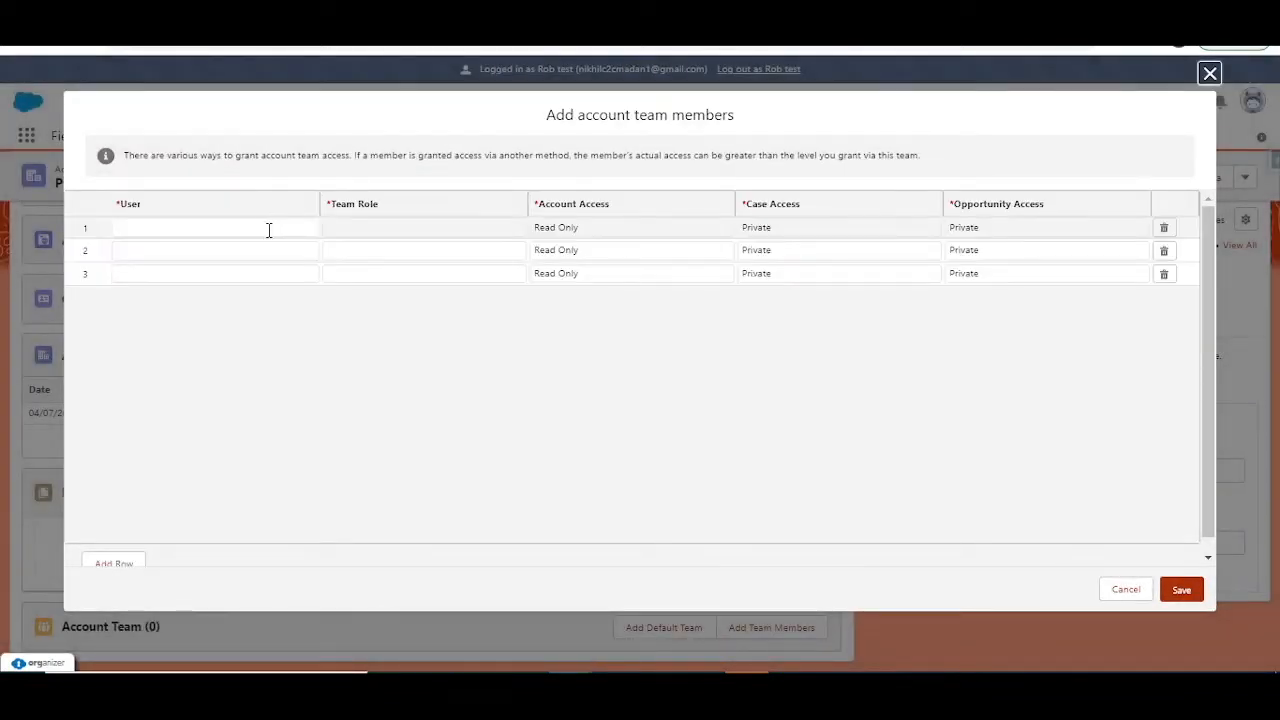
{"action": "left_click", "coordinate": [269, 230]}
{"action": "type", "text": "tom"}
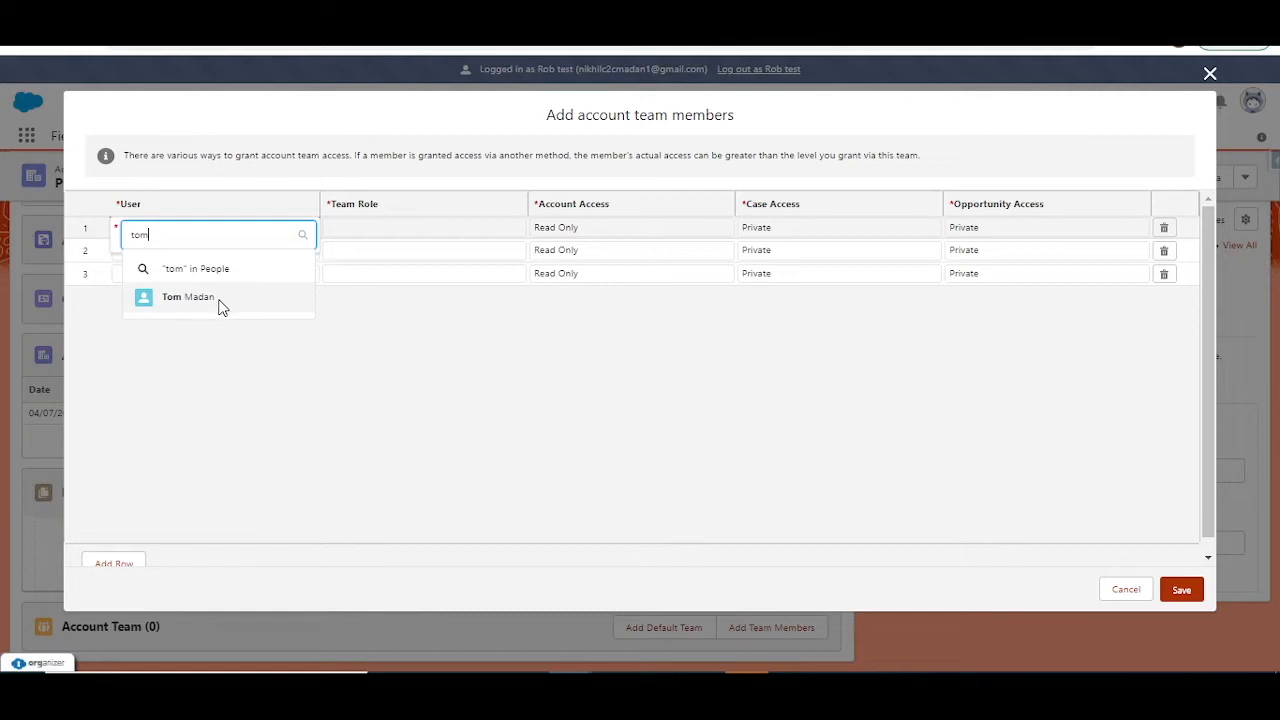
{"action": "left_click", "coordinate": [222, 298]}
Step: Assign the Strategic Accounts team role to the first-row member and save the account team
{"action": "left_click", "coordinate": [465, 227]}
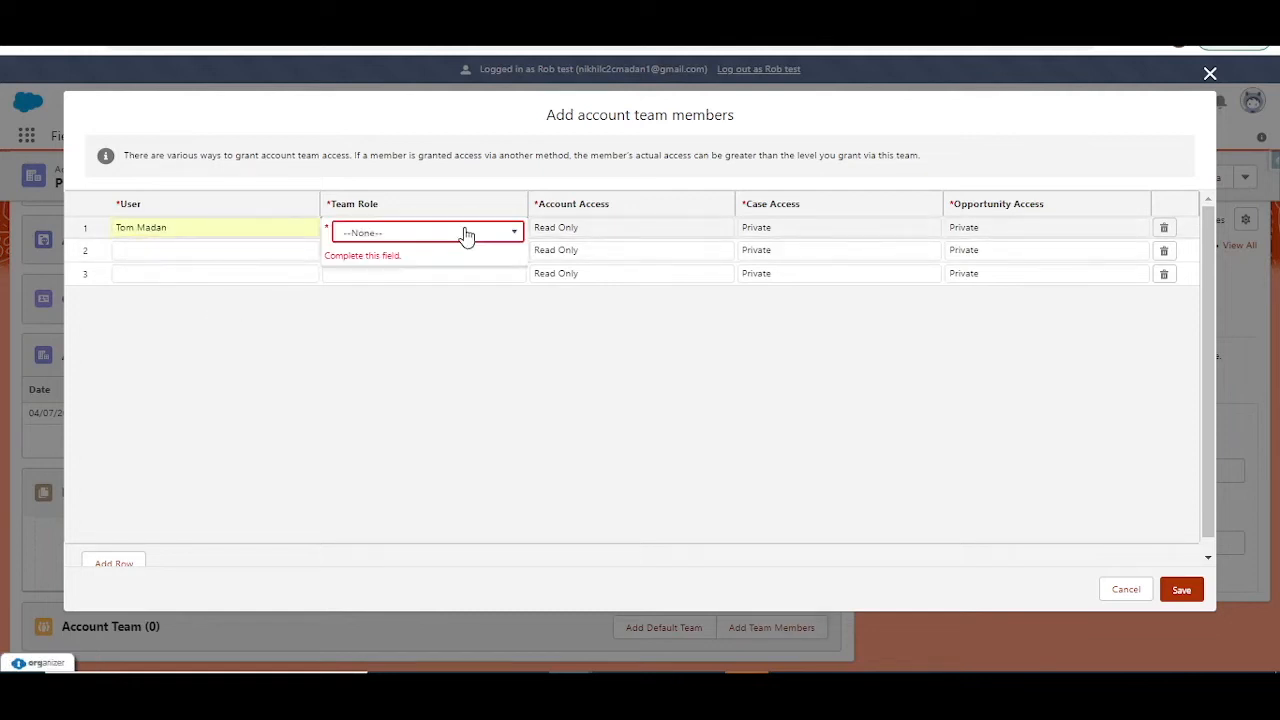
{"action": "left_click", "coordinate": [466, 233]}
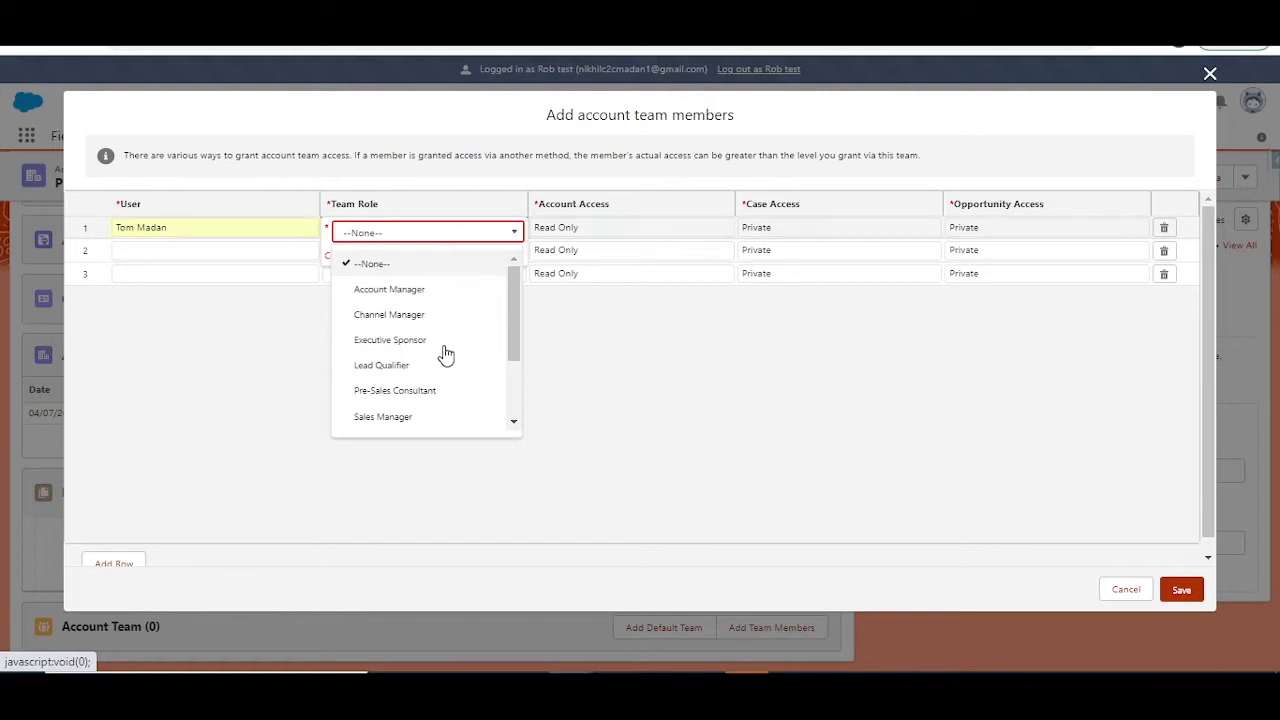
{"action": "scroll", "coordinate": [514, 406], "scroll_direction": "down", "scroll_amount": 2}
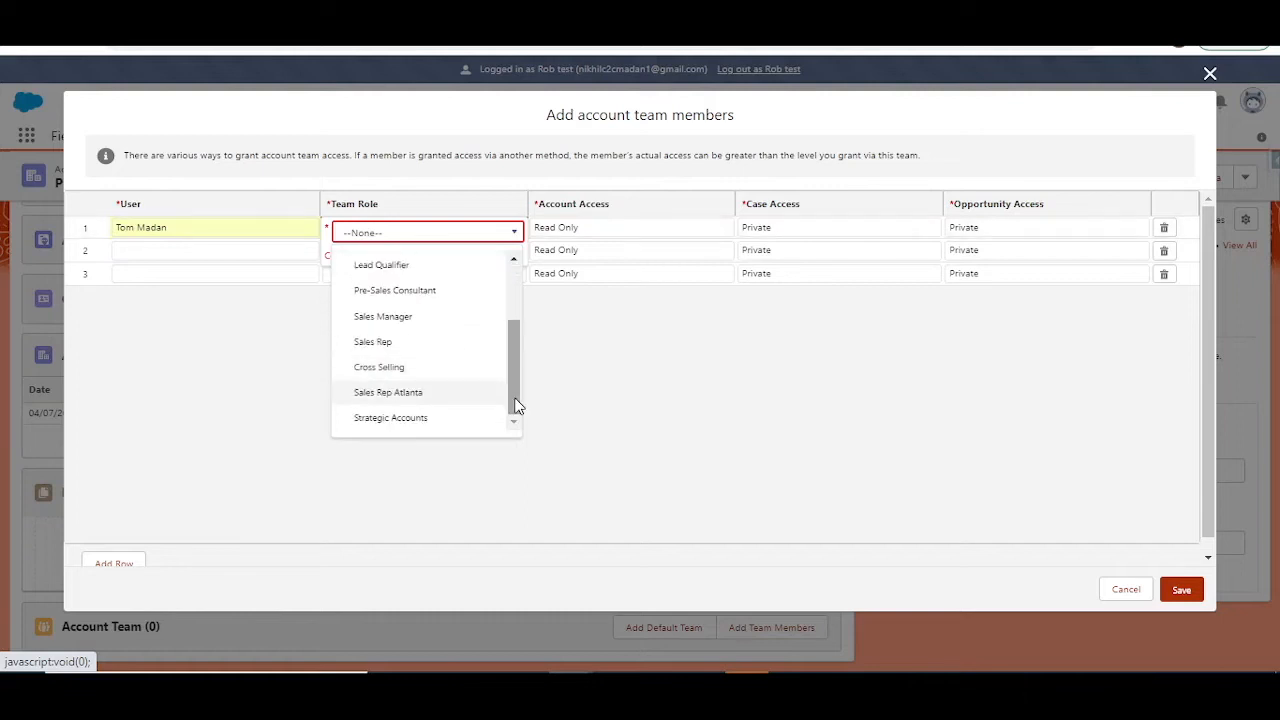
{"action": "left_click", "coordinate": [447, 420]}
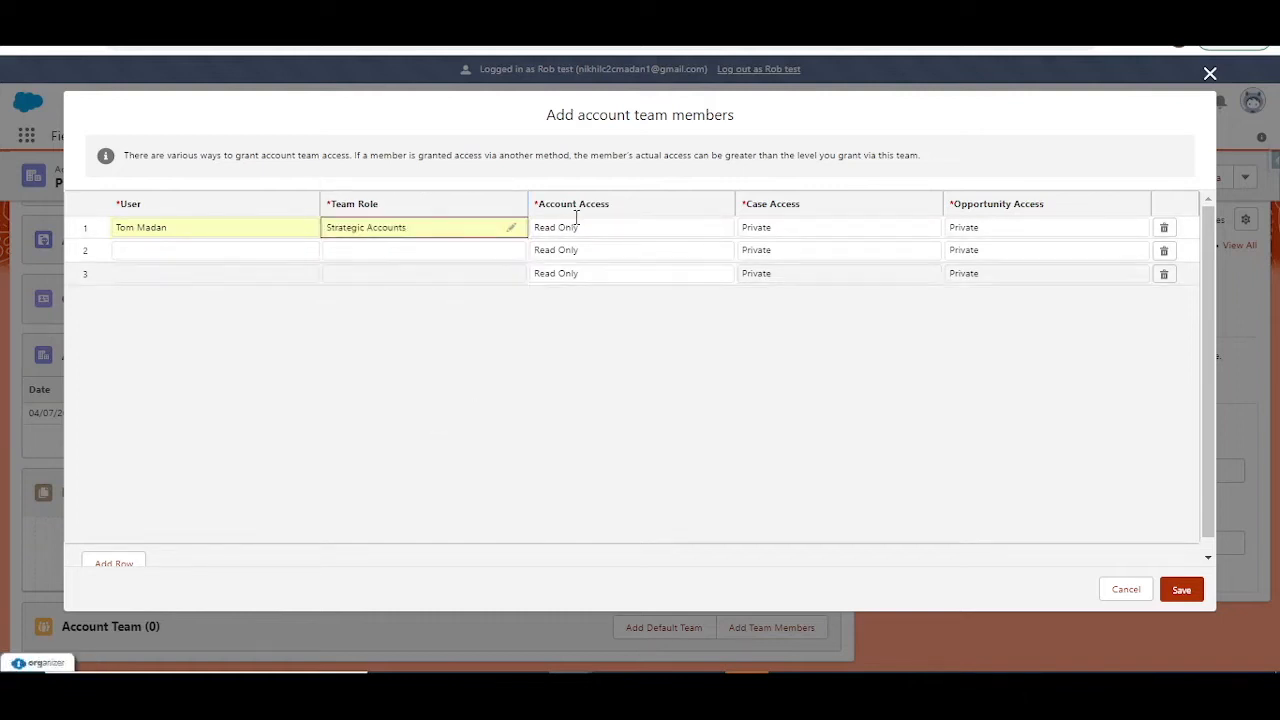
{"action": "left_click", "coordinate": [707, 228]}
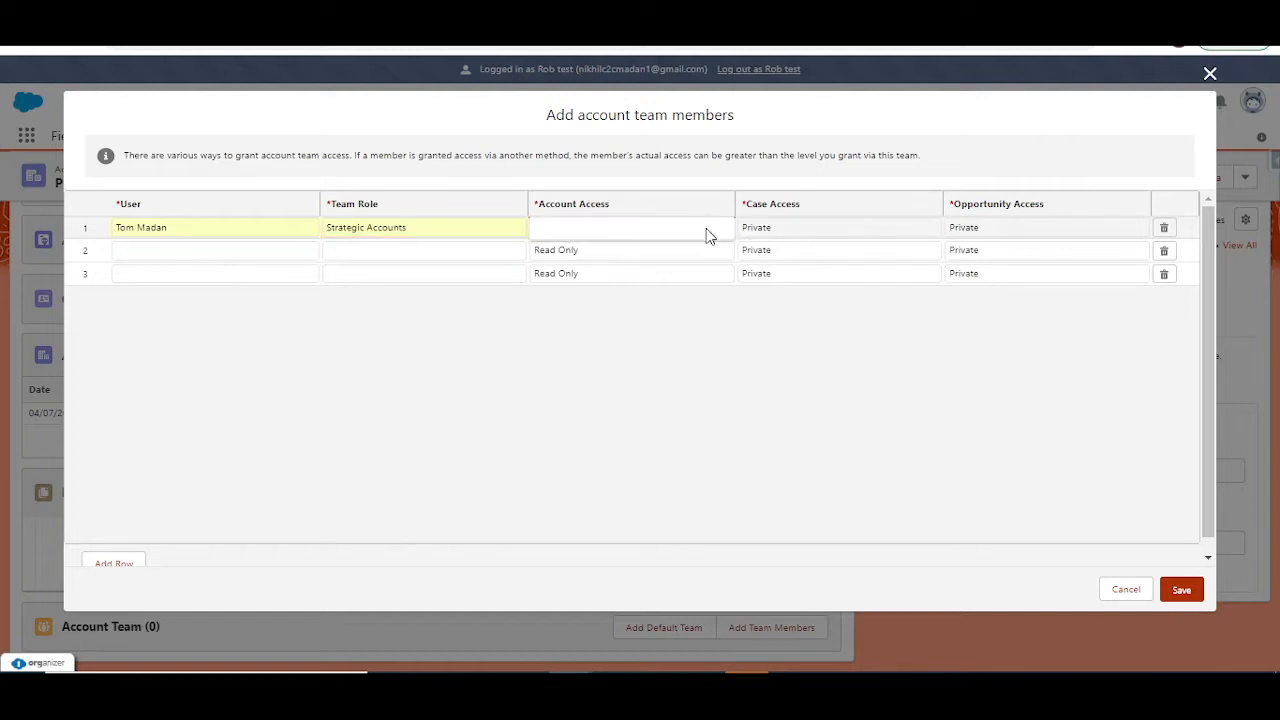
{"action": "left_click", "coordinate": [924, 461]}
{"action": "left_click", "coordinate": [1181, 590]}
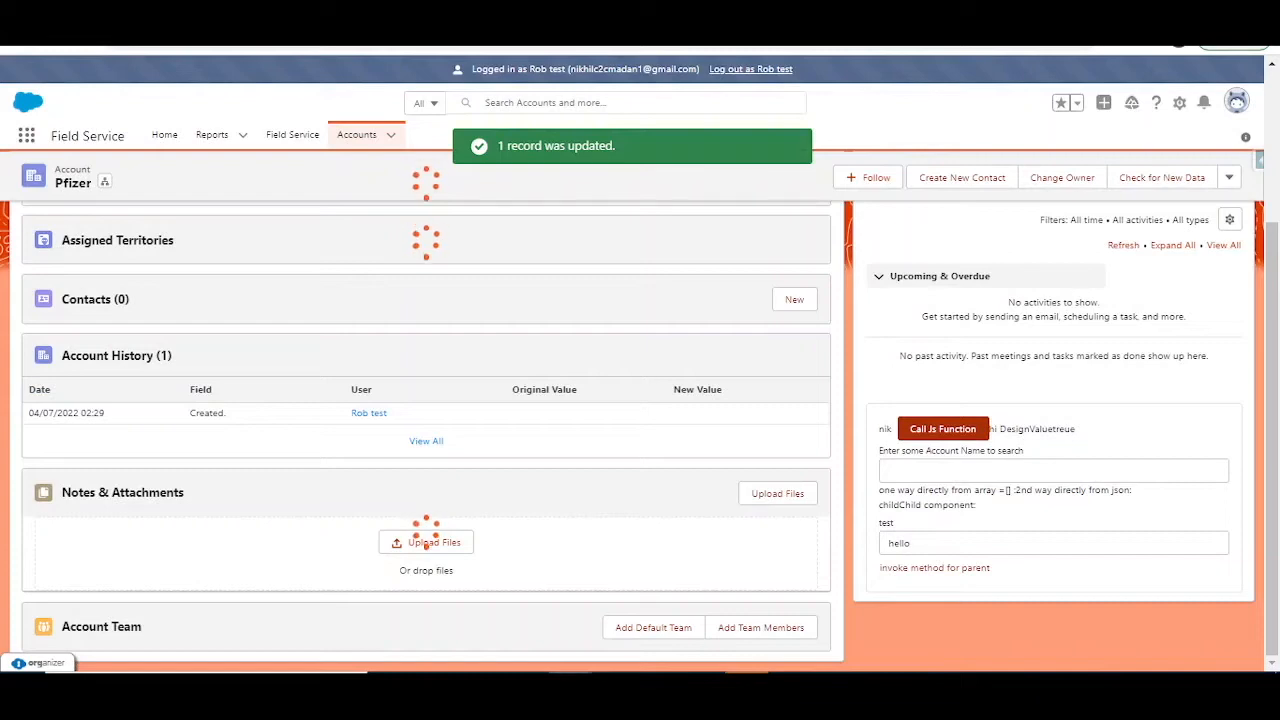
Step: Refresh the All Accounts list in the team member's browser window to check for access to Pfizer
{"action": "mouse_move", "coordinate": [570, 686]}
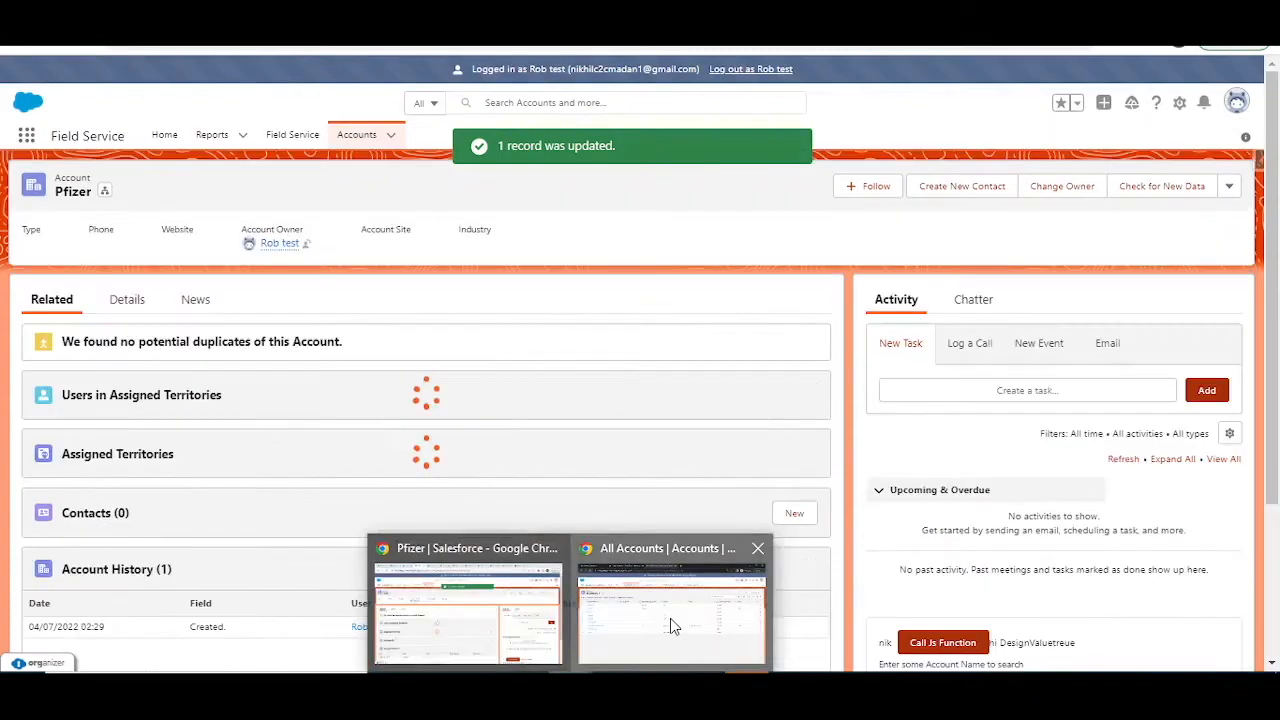
{"action": "left_click", "coordinate": [671, 620]}
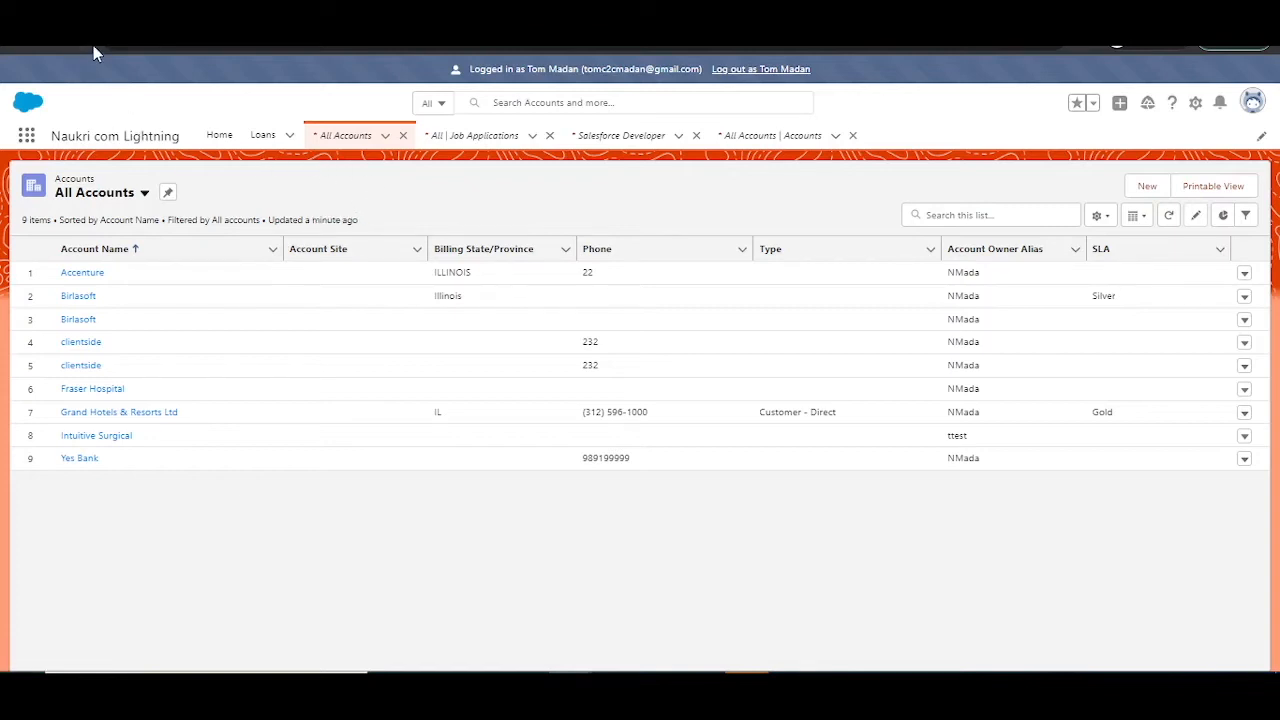
{"action": "left_click", "coordinate": [1172, 218]}
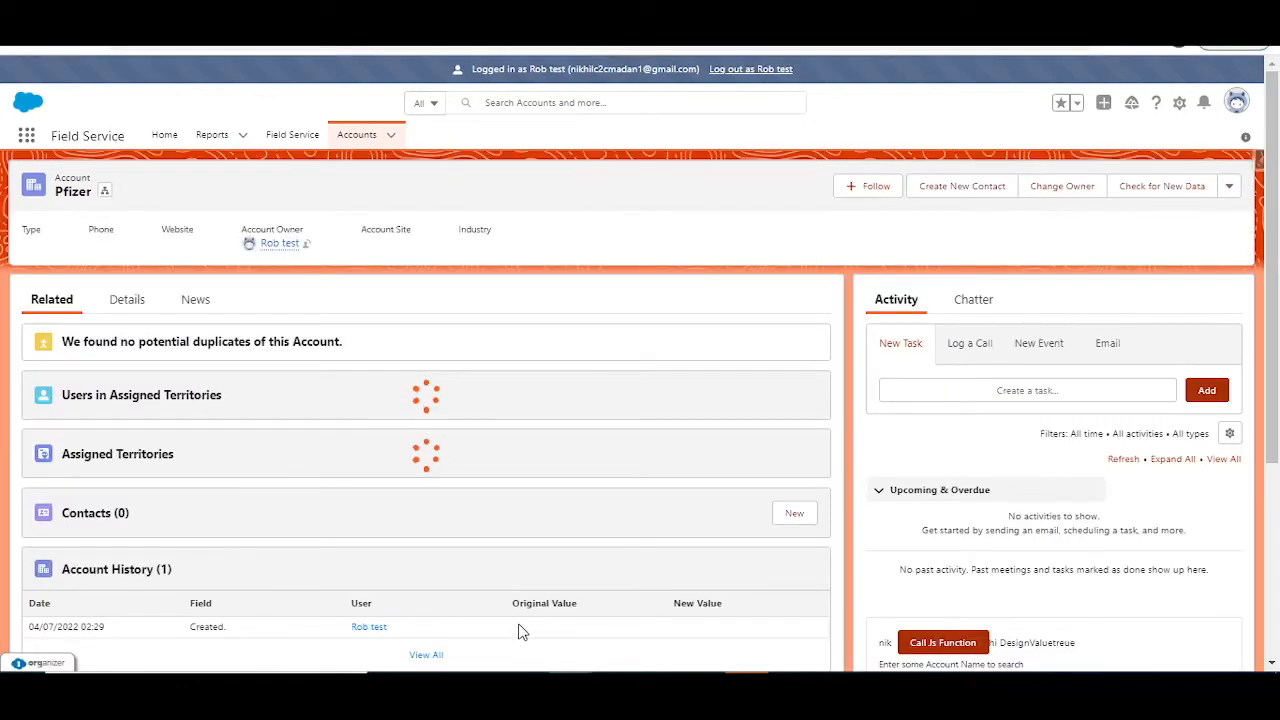
Step: Examine the Pfizer account's Account Team member and role together with the account owner
{"action": "scroll", "coordinate": [343, 540], "scroll_direction": "down", "scroll_amount": 3}
{"action": "scroll", "coordinate": [345, 514], "scroll_direction": "down", "scroll_amount": 1}
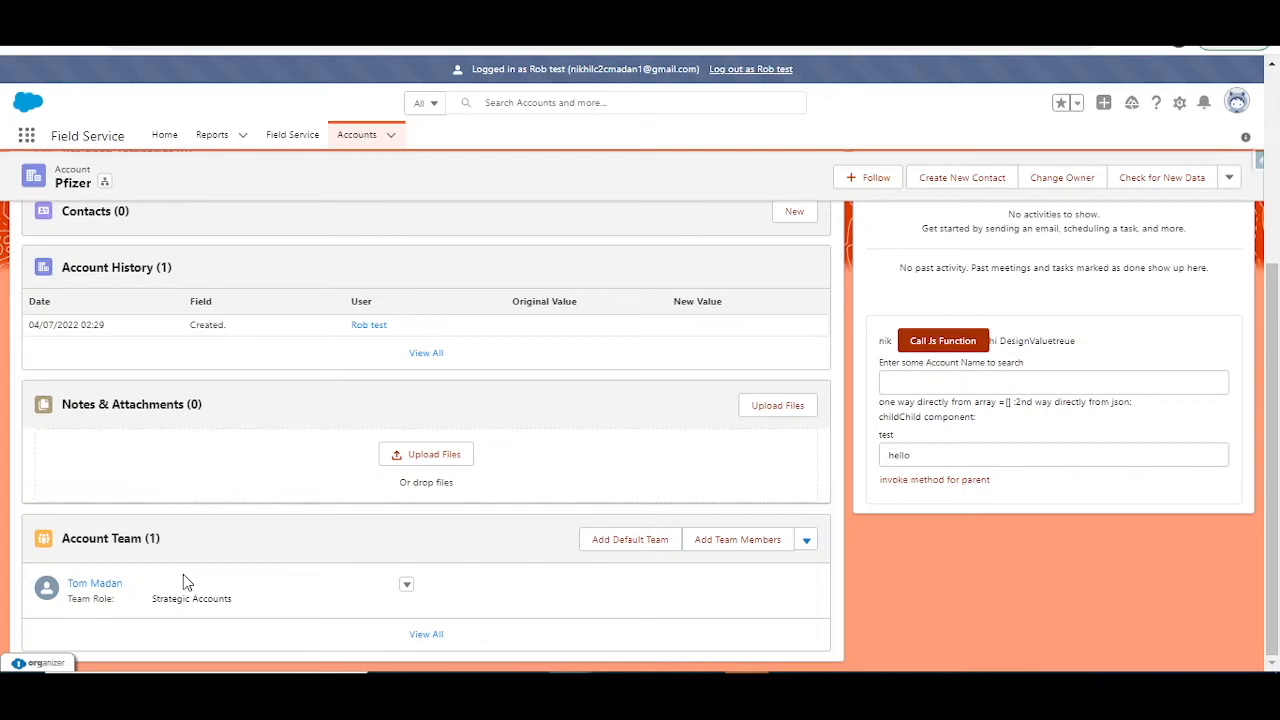
{"action": "scroll", "coordinate": [350, 495], "scroll_direction": "up", "scroll_amount": 5}
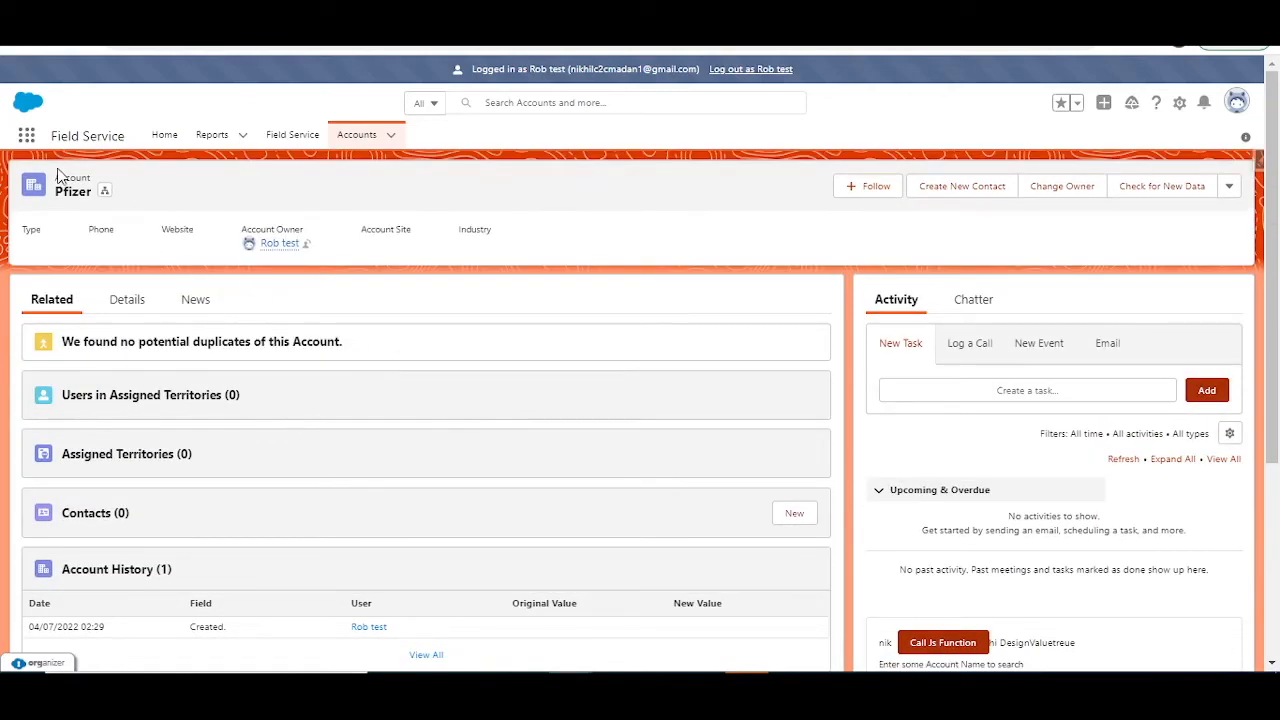
{"action": "scroll", "coordinate": [329, 389], "scroll_direction": "down", "scroll_amount": 3}
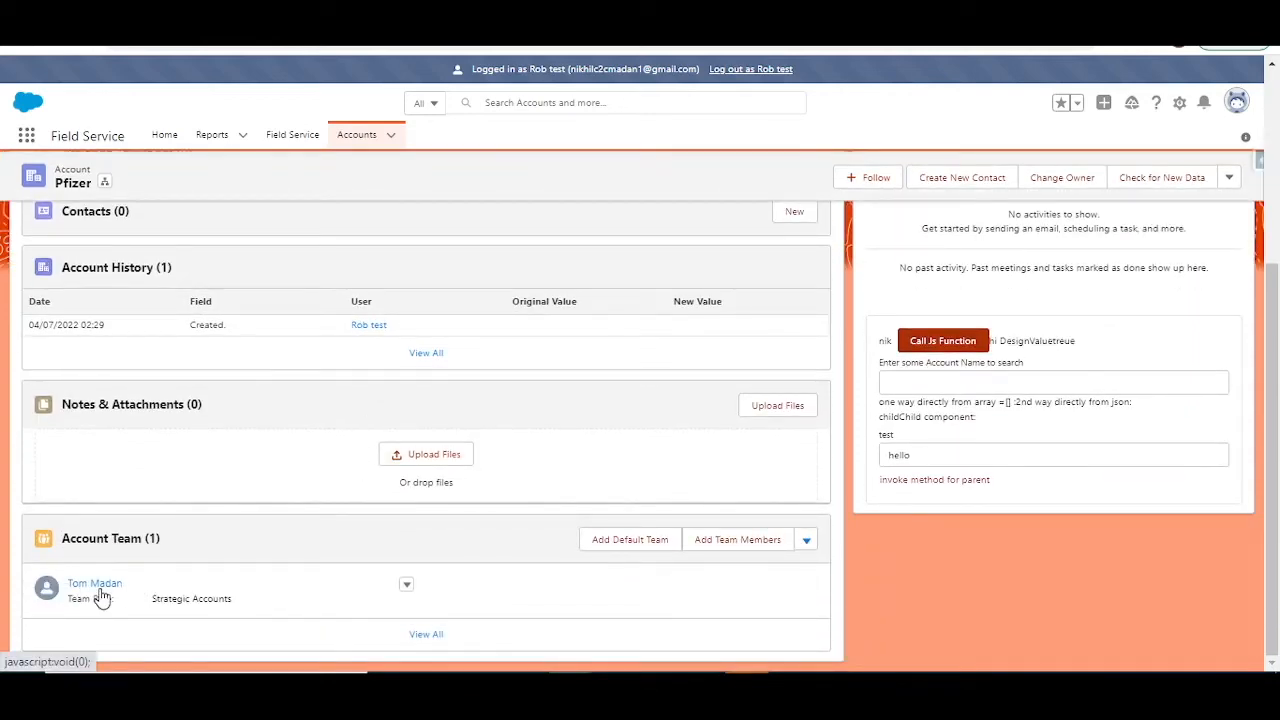
{"action": "scroll", "coordinate": [100, 594], "scroll_direction": "up", "scroll_amount": 3}
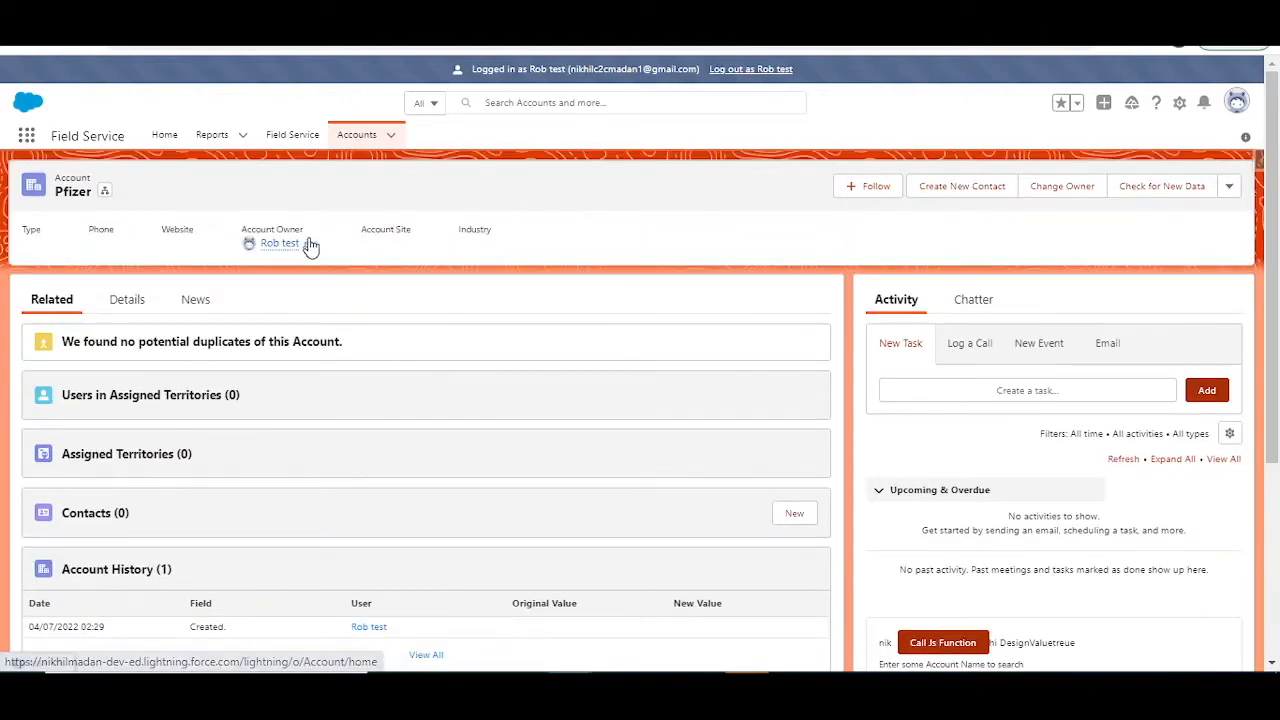
Step: Try to add the default team to the Pfizer account's Account Team
{"action": "scroll", "coordinate": [512, 379], "scroll_direction": "down", "scroll_amount": 3}
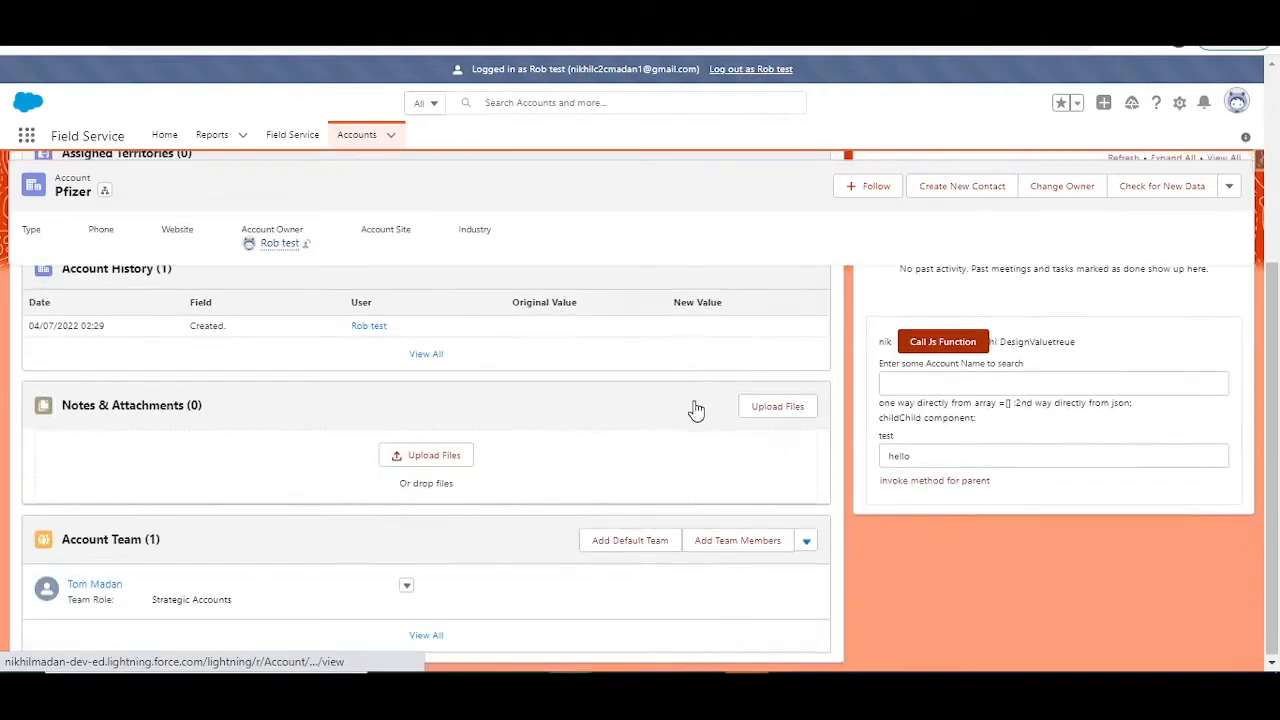
{"action": "scroll", "coordinate": [695, 408], "scroll_direction": "up", "scroll_amount": 3}
{"action": "scroll", "coordinate": [634, 566], "scroll_direction": "down", "scroll_amount": 3}
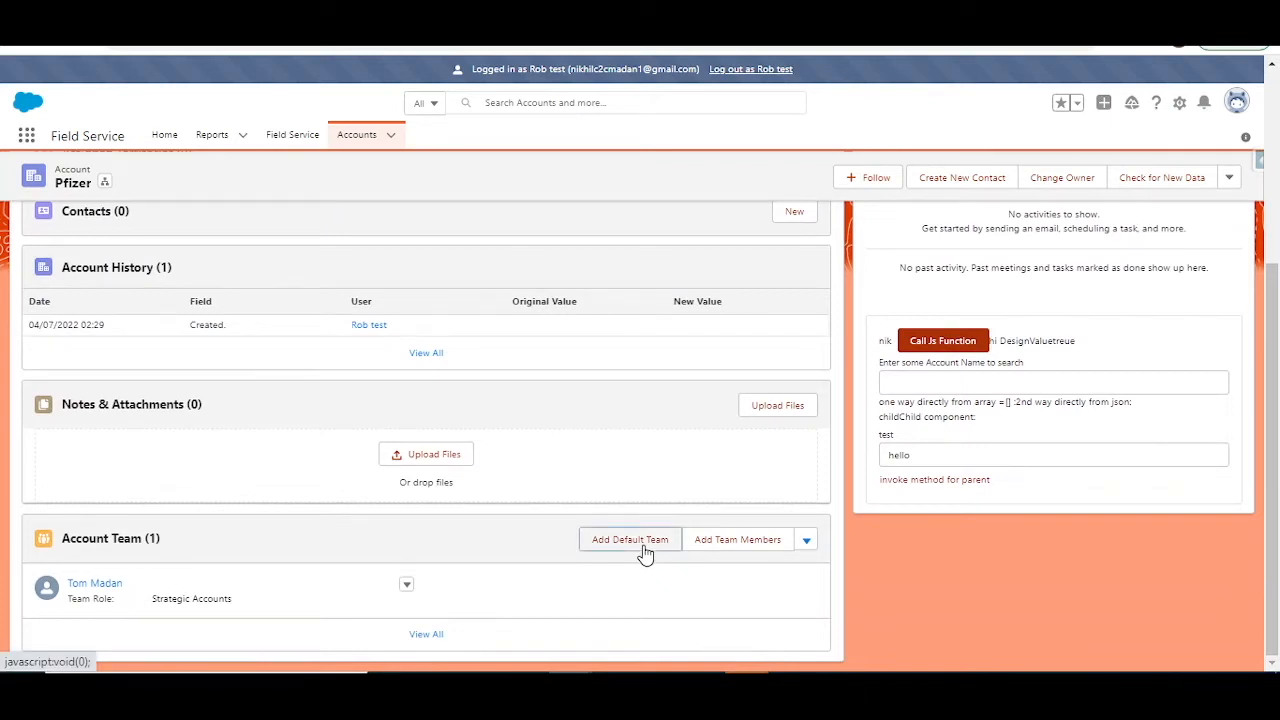
{"action": "left_click", "coordinate": [645, 553]}
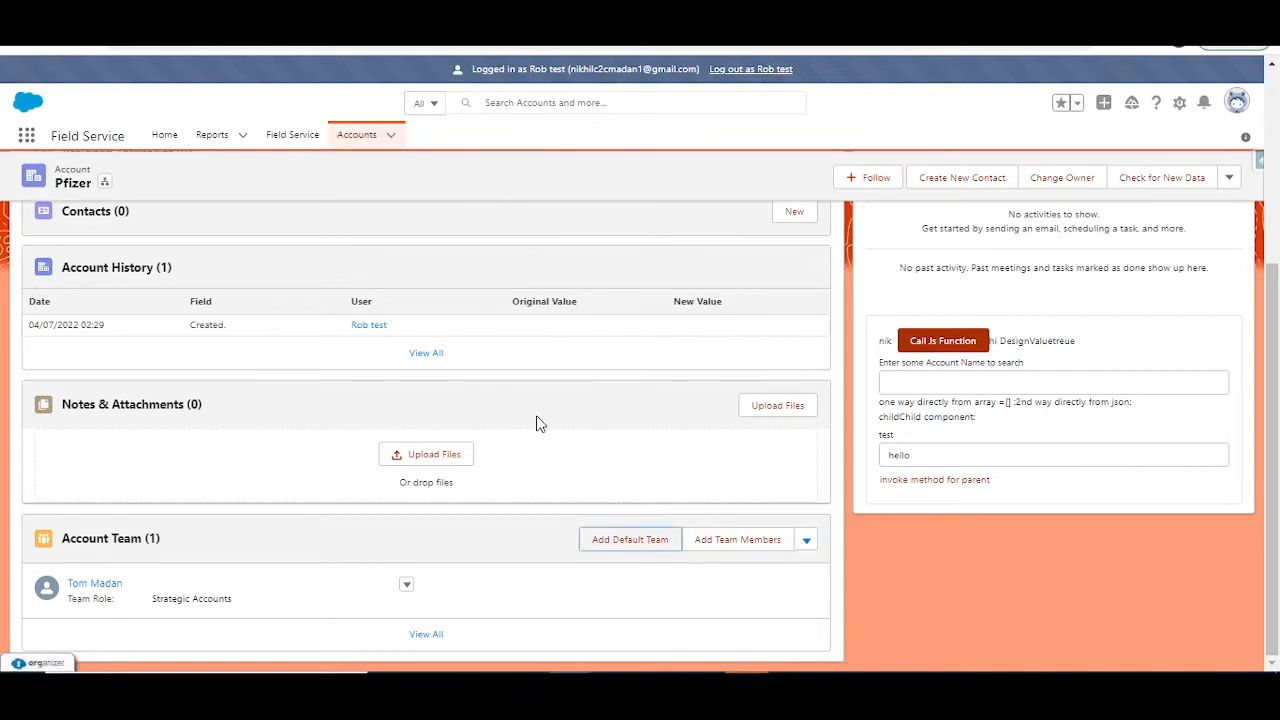
{"action": "left_click", "coordinate": [616, 541]}
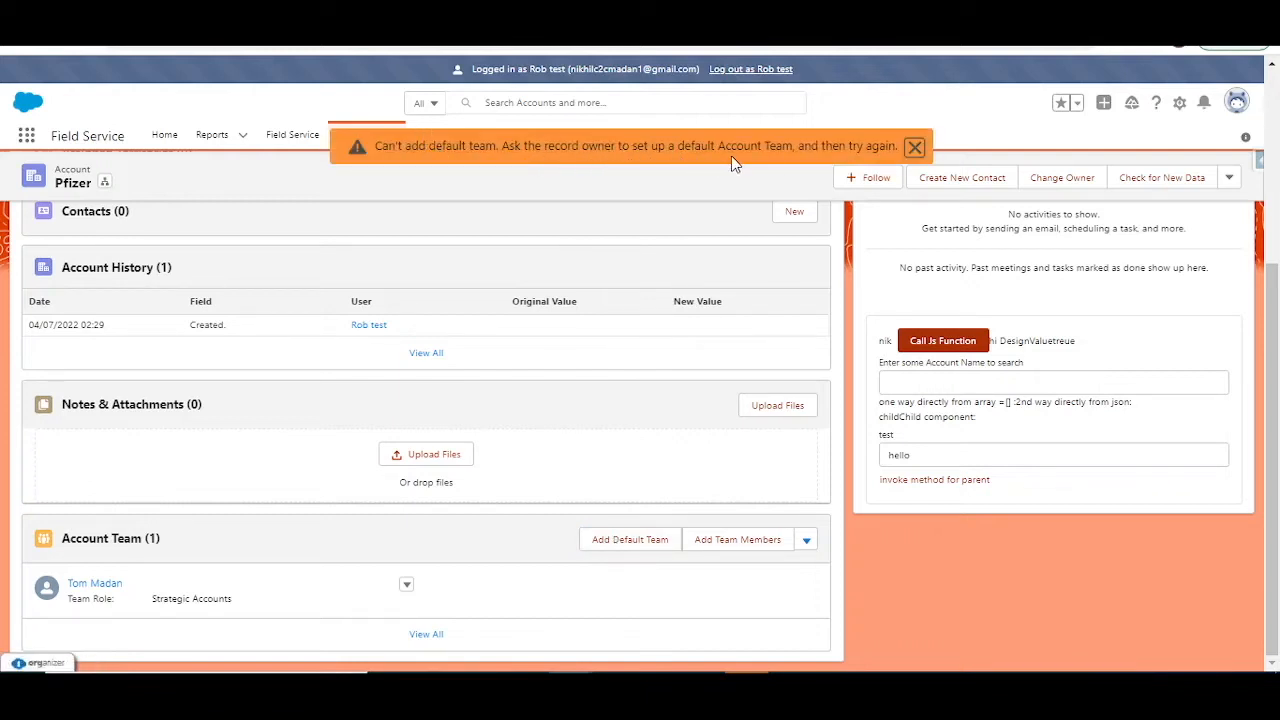
{"action": "scroll", "coordinate": [465, 434], "scroll_direction": "up", "scroll_amount": 1}
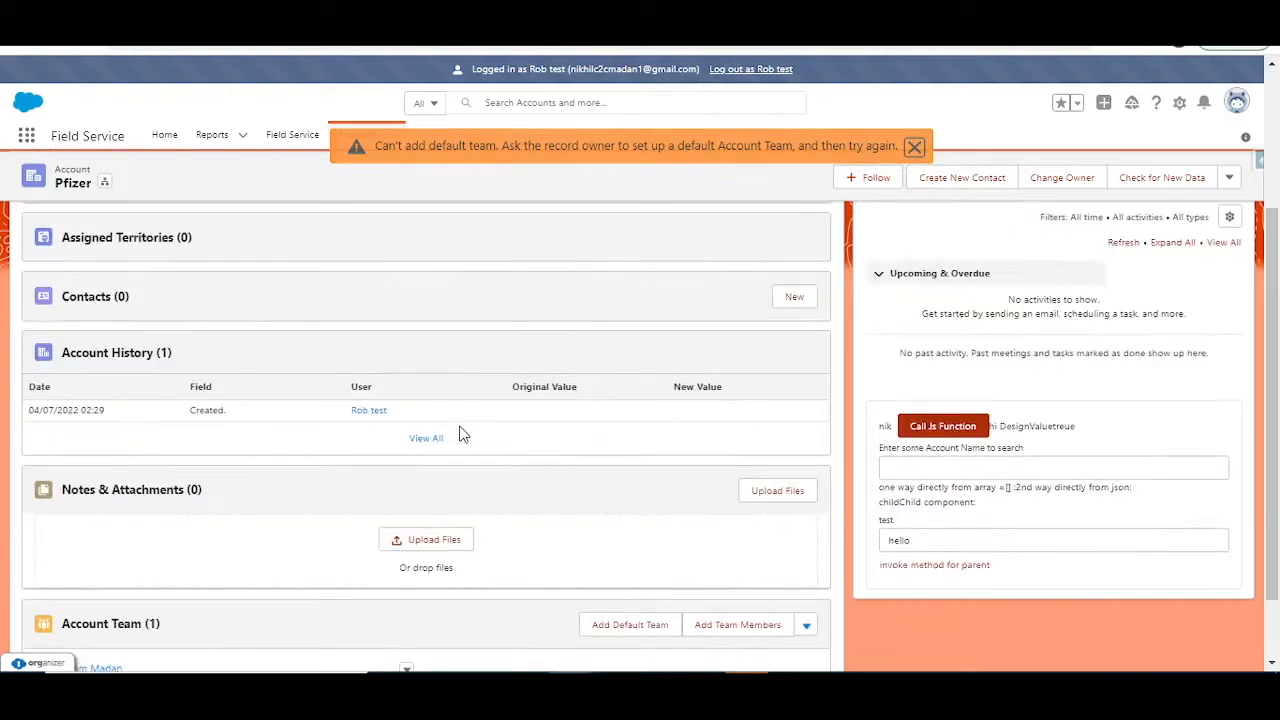
{"action": "scroll", "coordinate": [465, 434], "scroll_direction": "down", "scroll_amount": 1}
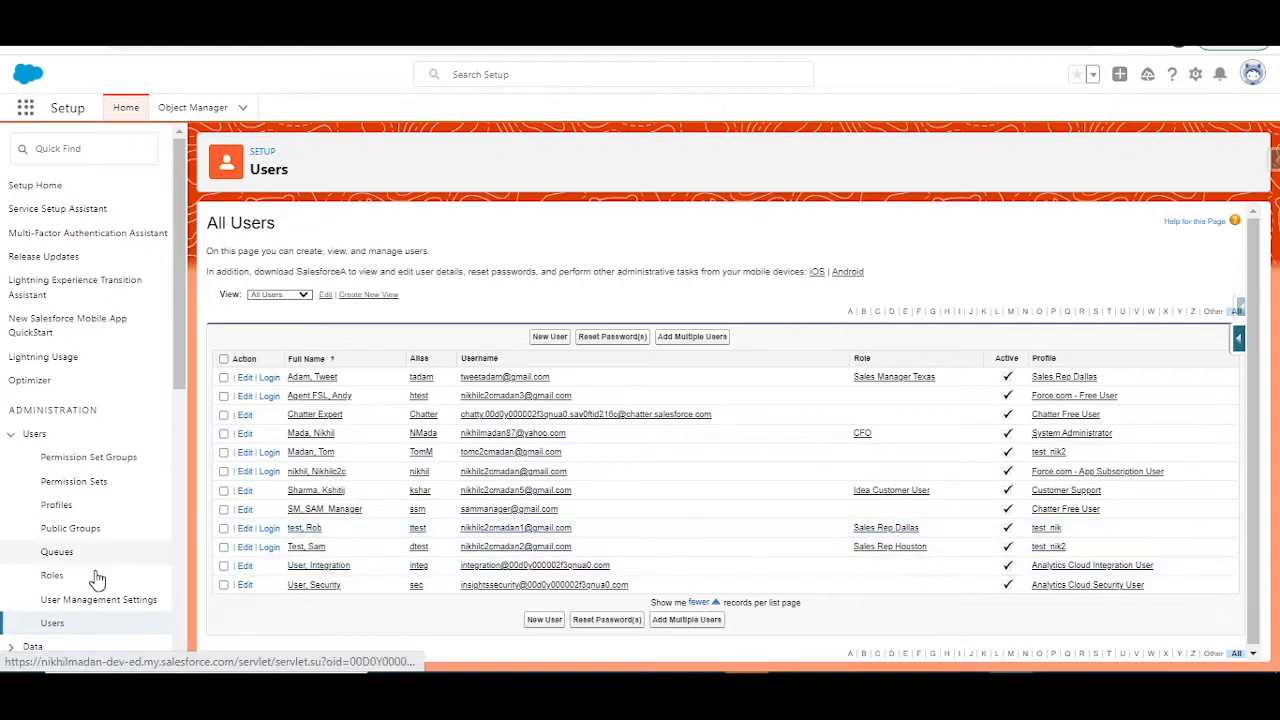
Step: Open the Pfizer account owner's user record in Setup and go to its Default Account Team
{"action": "left_click", "coordinate": [312, 528]}
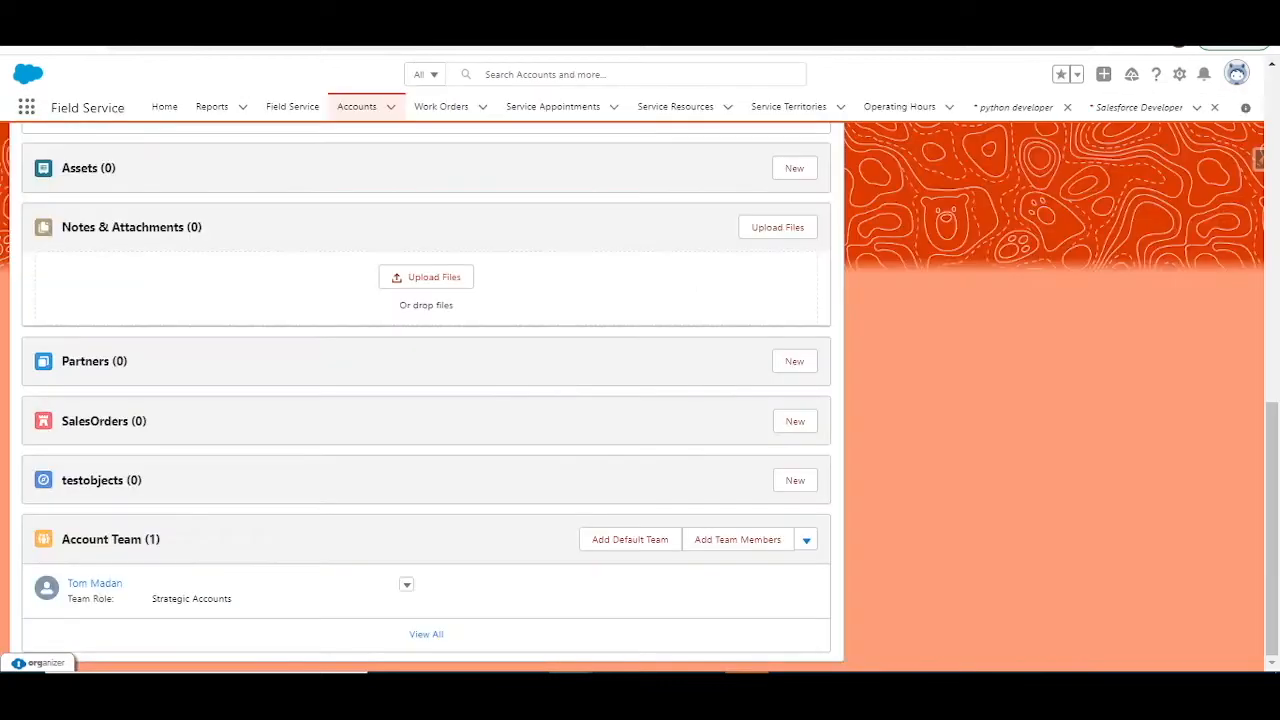
{"action": "left_click", "coordinate": [640, 545]}
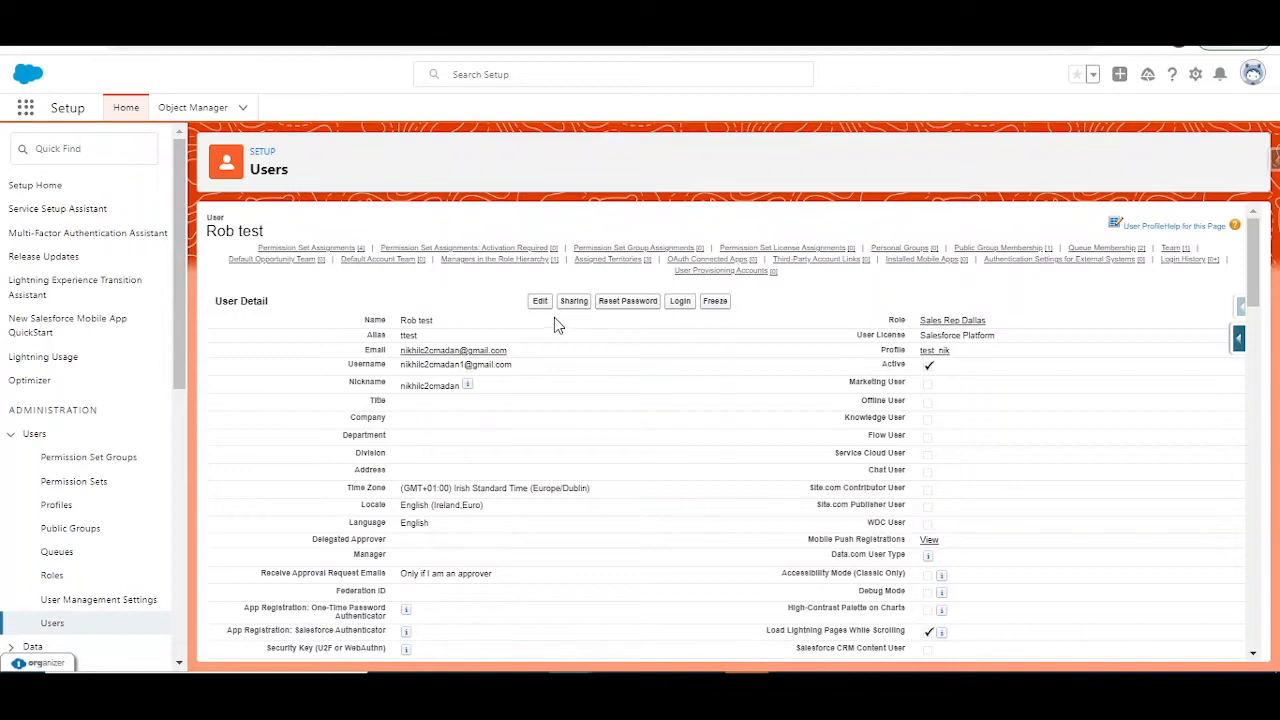
{"action": "left_click", "coordinate": [386, 261]}
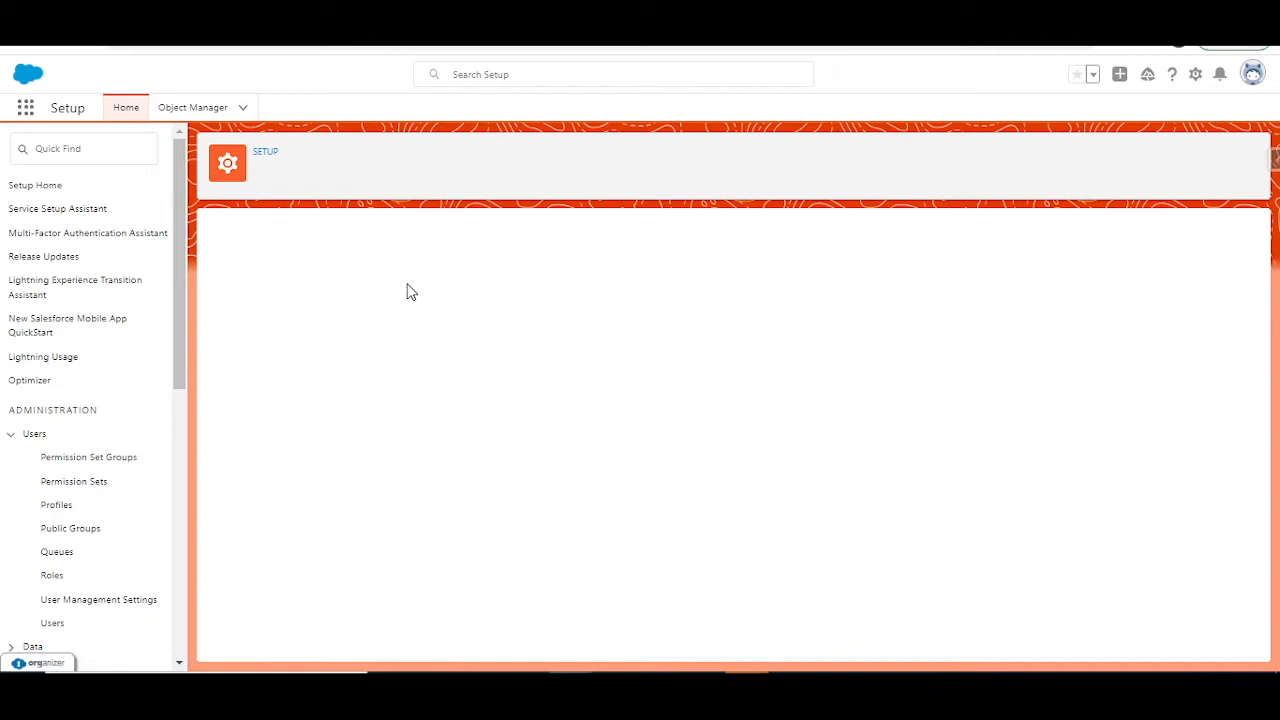
Step: Look up the other test user by first name and choose them as the first default account team member
{"action": "left_click", "coordinate": [312, 385]}
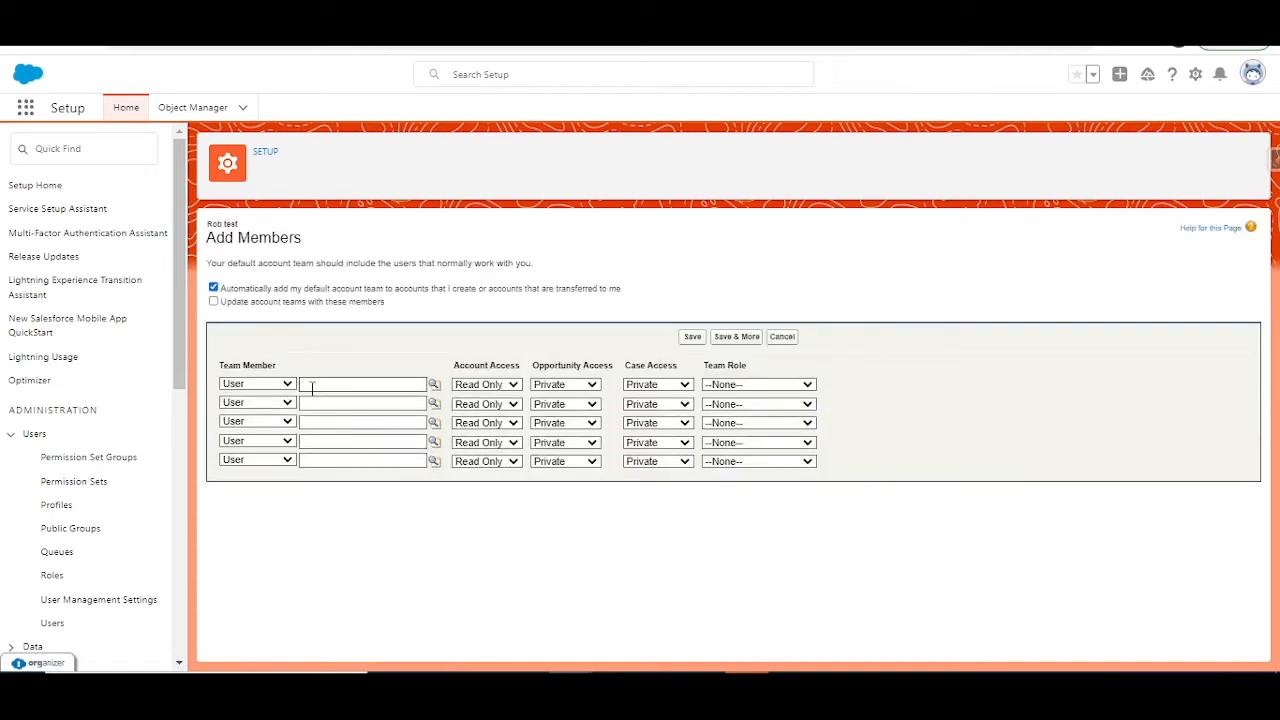
{"action": "type", "text": "tom"}
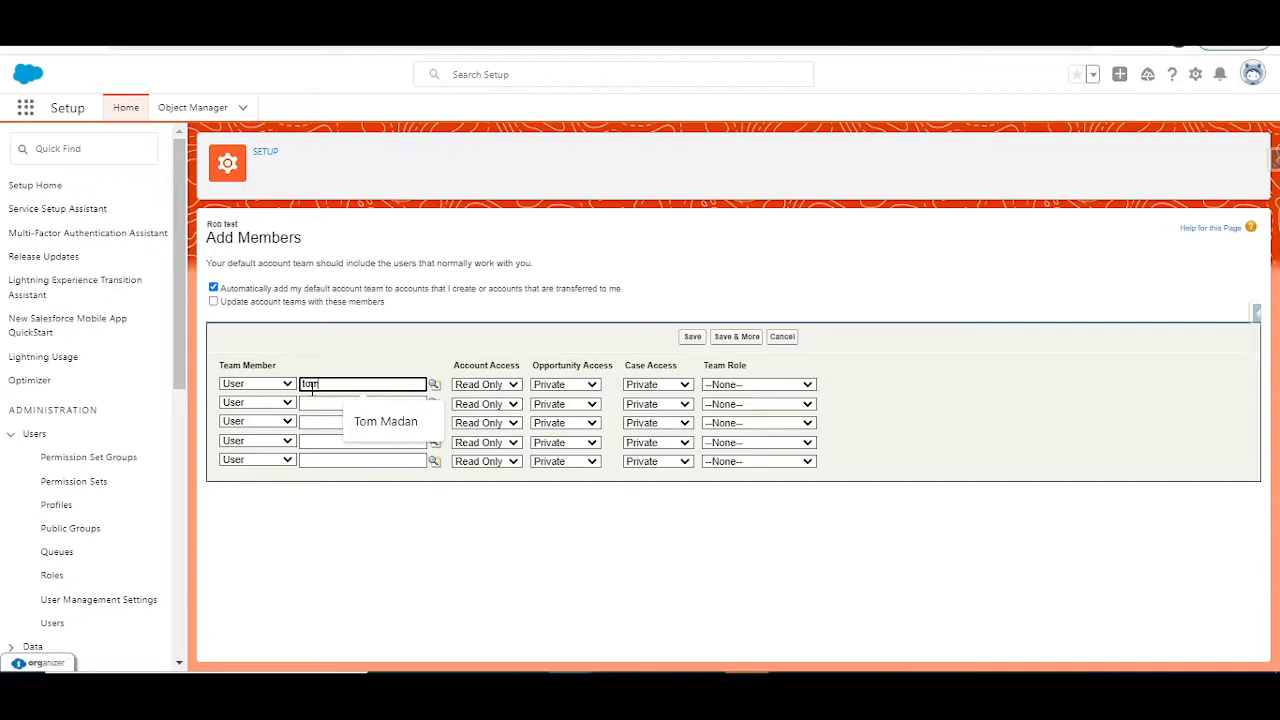
{"action": "left_click", "coordinate": [434, 384]}
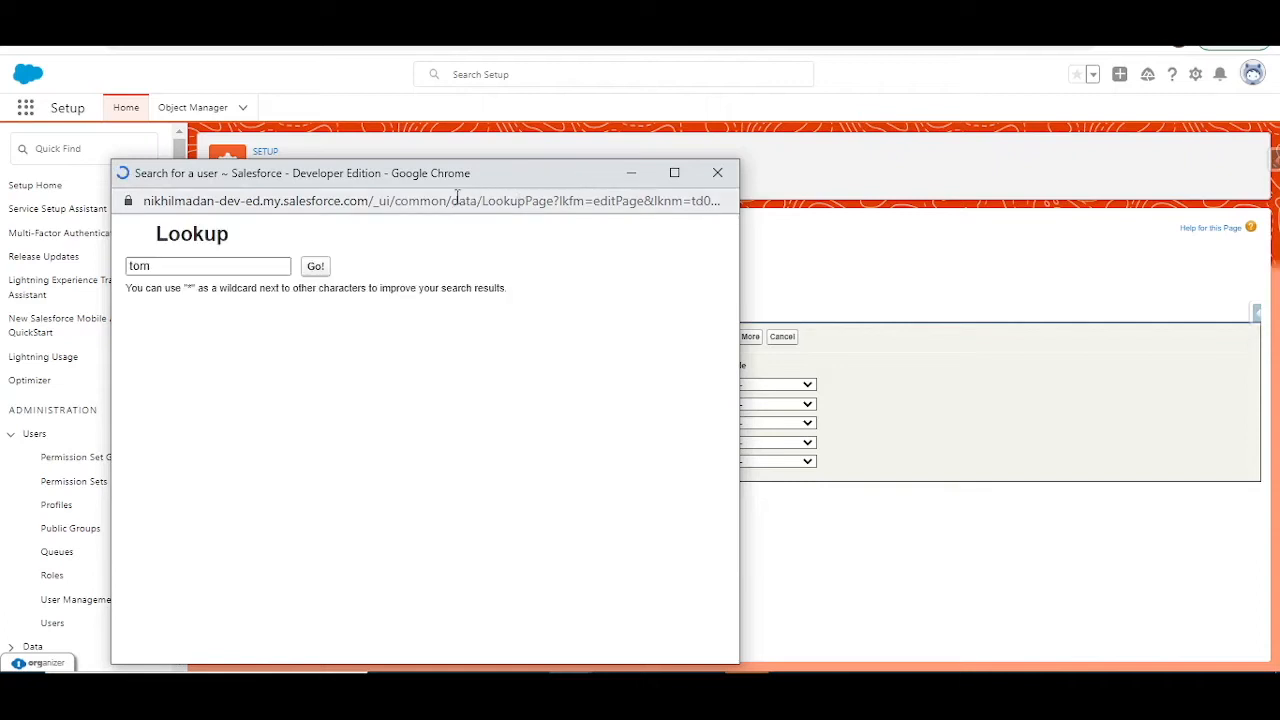
{"action": "left_click", "coordinate": [315, 266]}
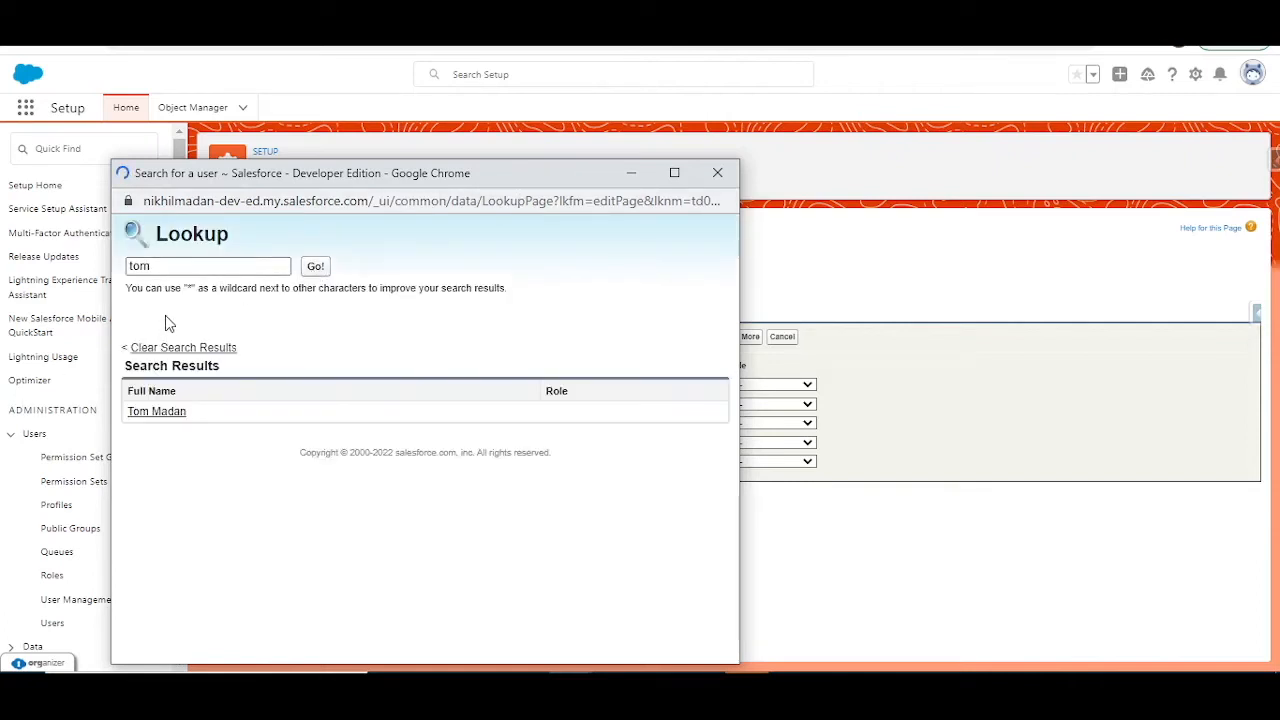
{"action": "left_click", "coordinate": [172, 413]}
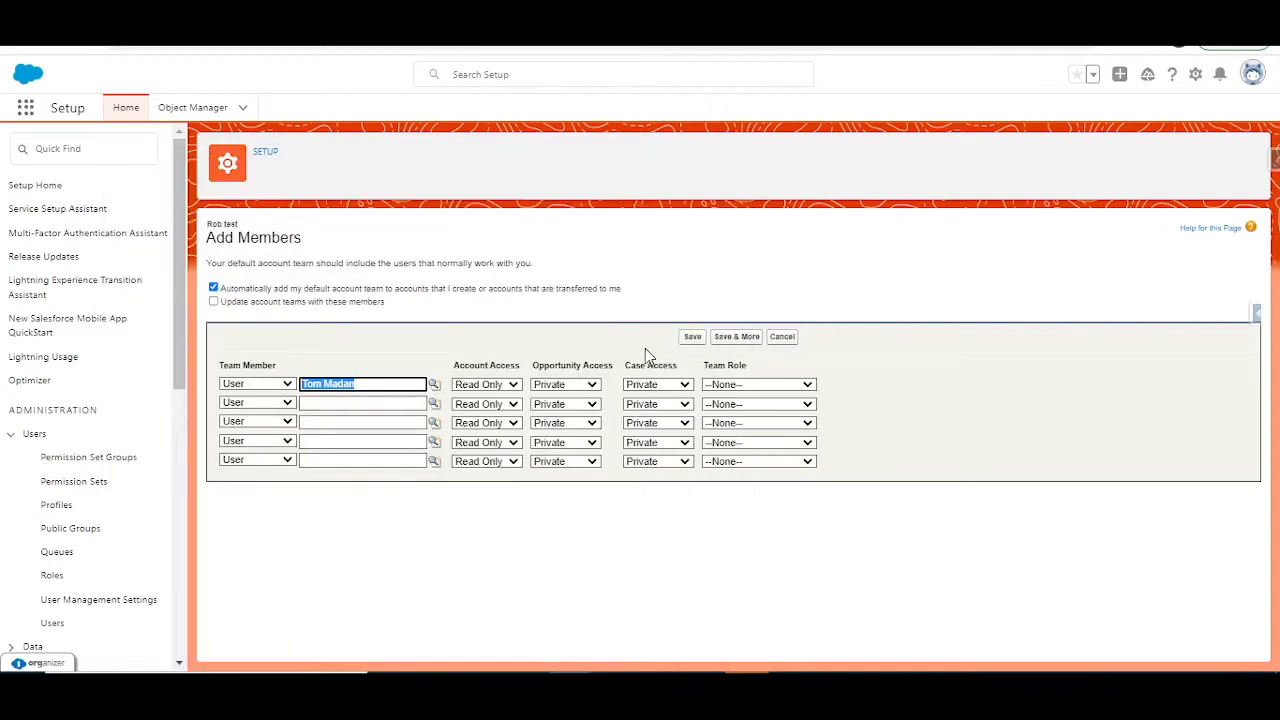
Step: Assign the Strategic Accounts team role to the first default team member and save the default account team
{"action": "left_click", "coordinate": [694, 341]}
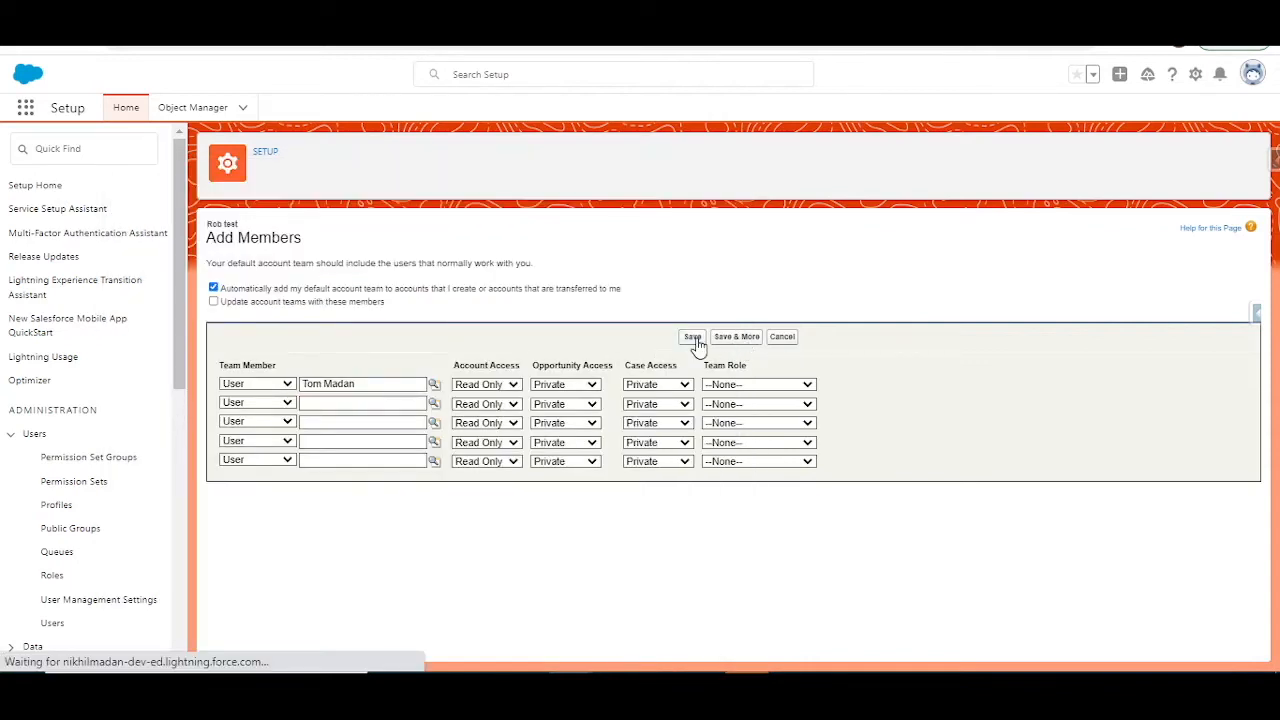
{"action": "left_click", "coordinate": [750, 388]}
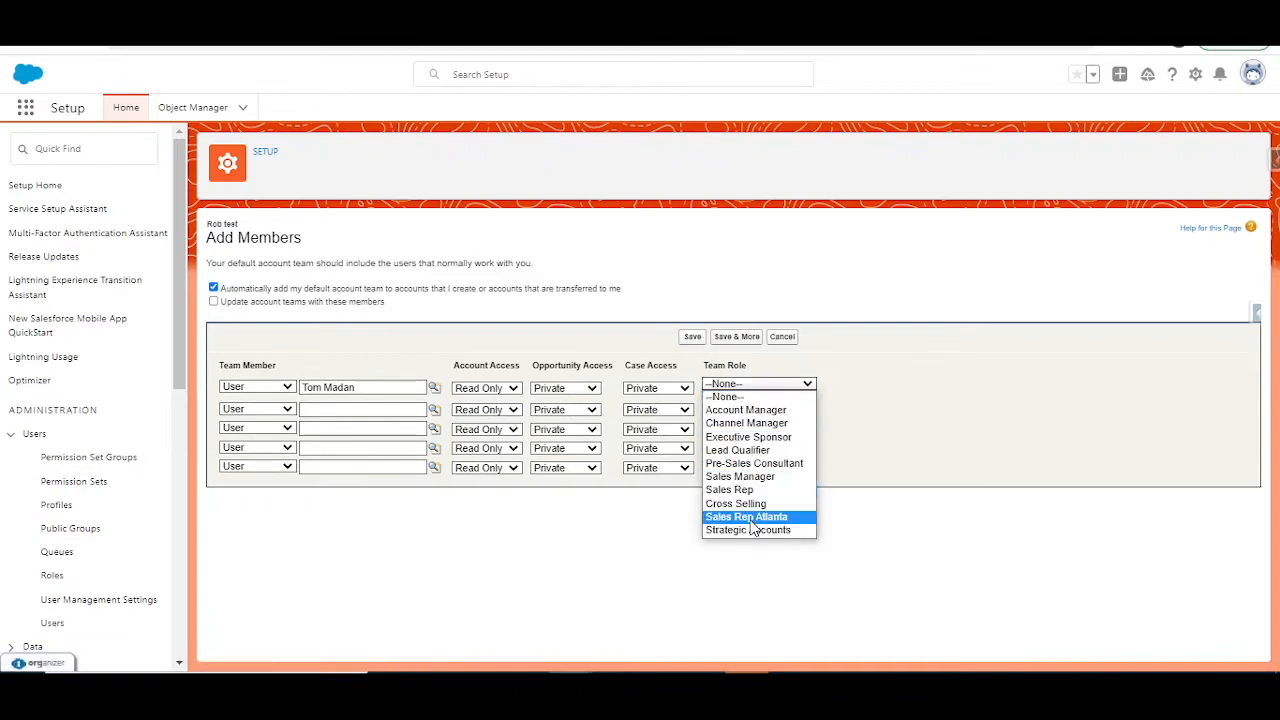
{"action": "left_click", "coordinate": [753, 531]}
{"action": "left_click", "coordinate": [696, 340]}
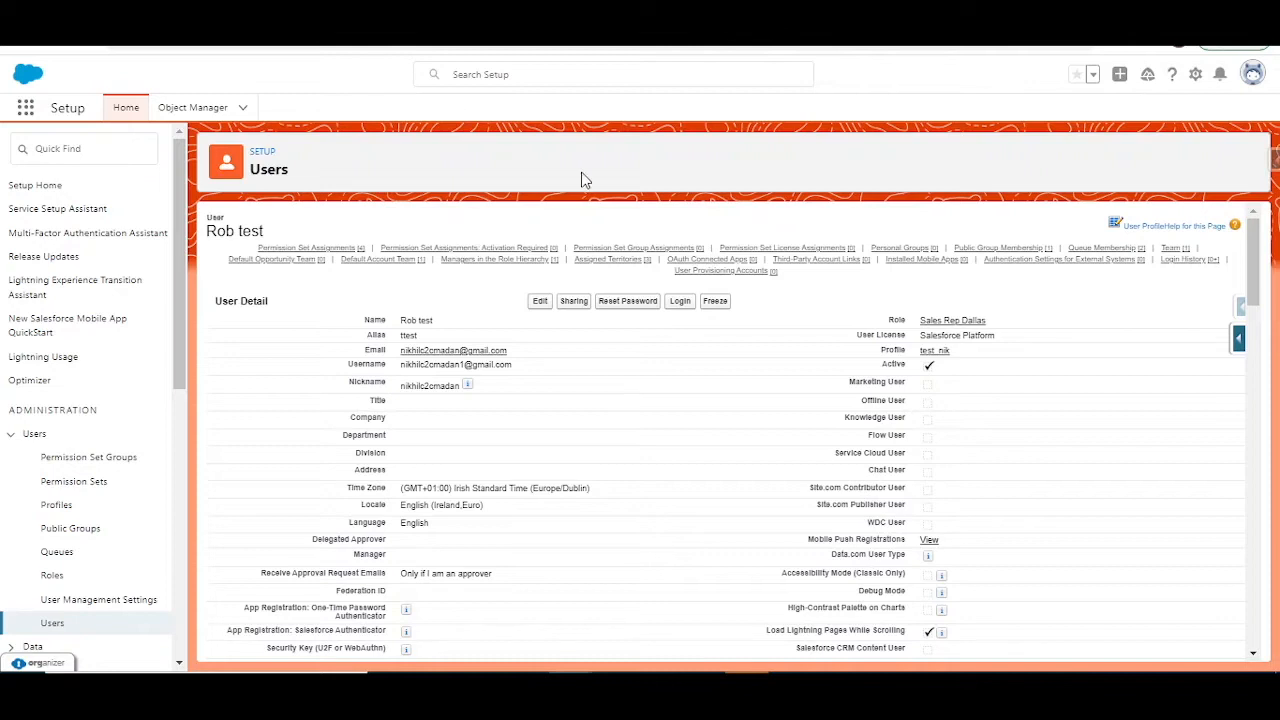
Step: Log in as the user who owns the default account team and open their Accounts list
{"action": "left_click", "coordinate": [679, 300]}
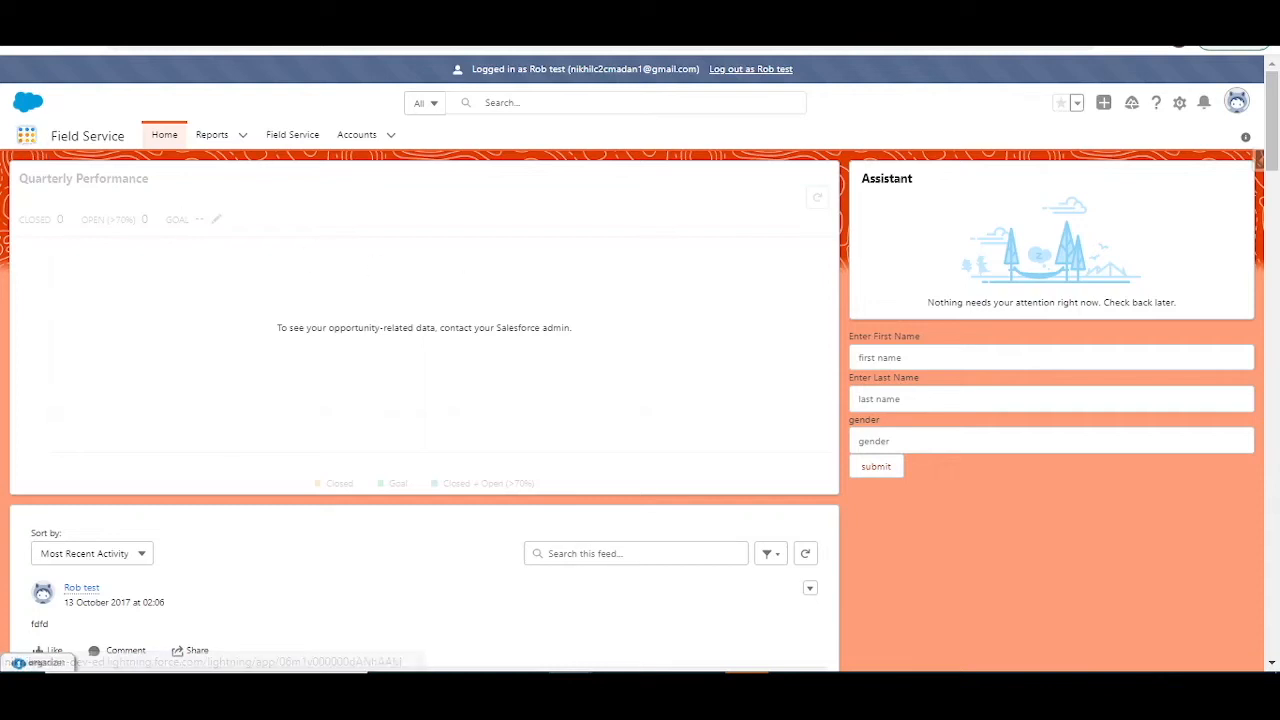
{"action": "left_click", "coordinate": [26, 134]}
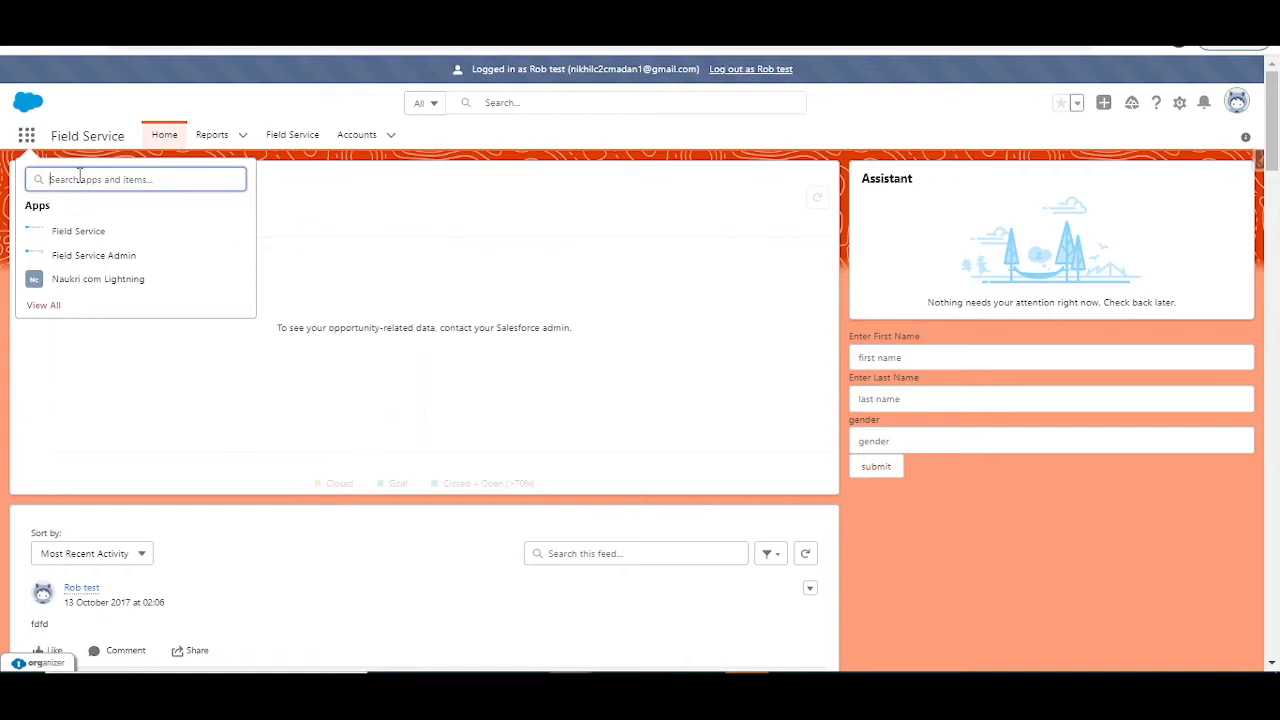
{"action": "type", "text": "acc"}
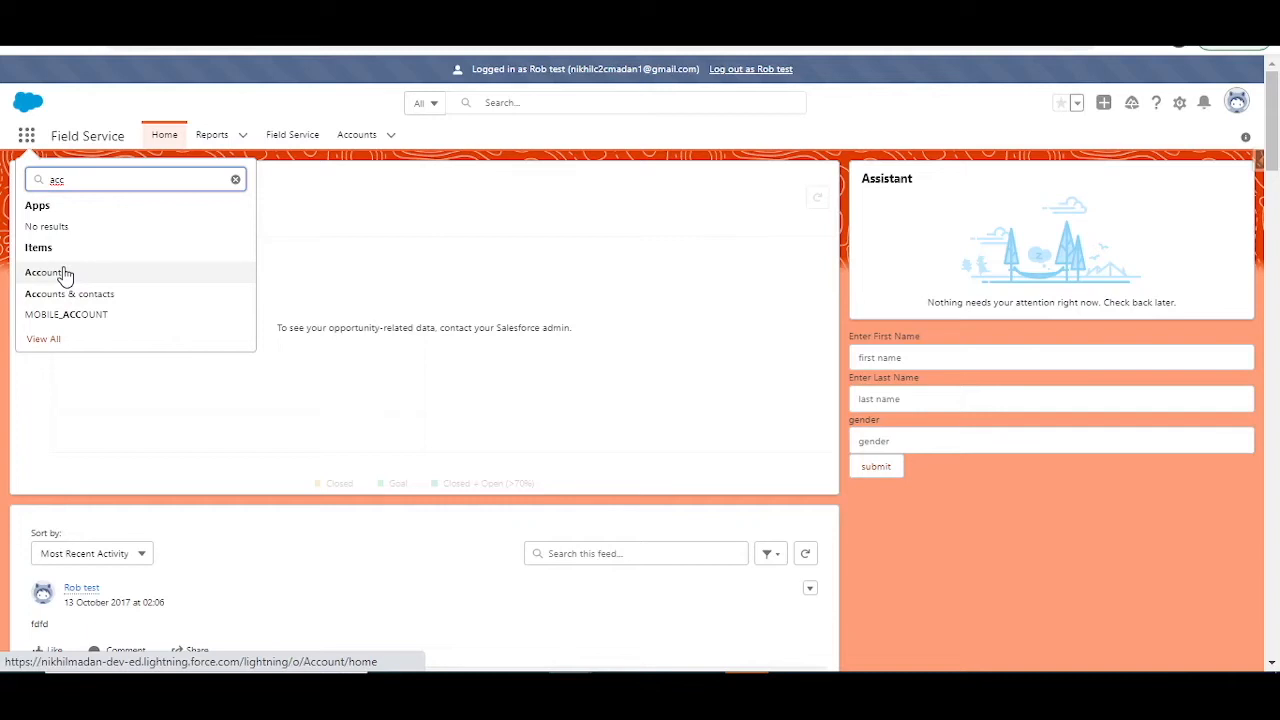
{"action": "left_click", "coordinate": [63, 274]}
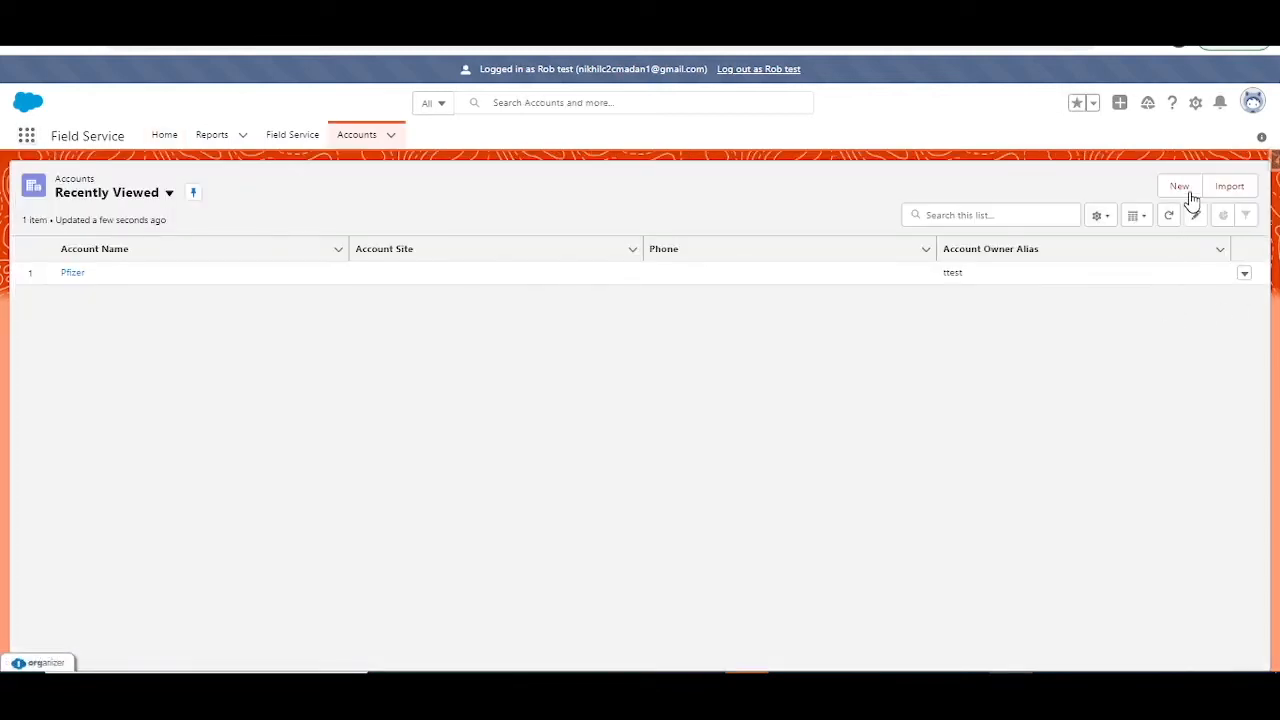
Step: Create and save a new account named Intel
{"action": "left_click", "coordinate": [1186, 193]}
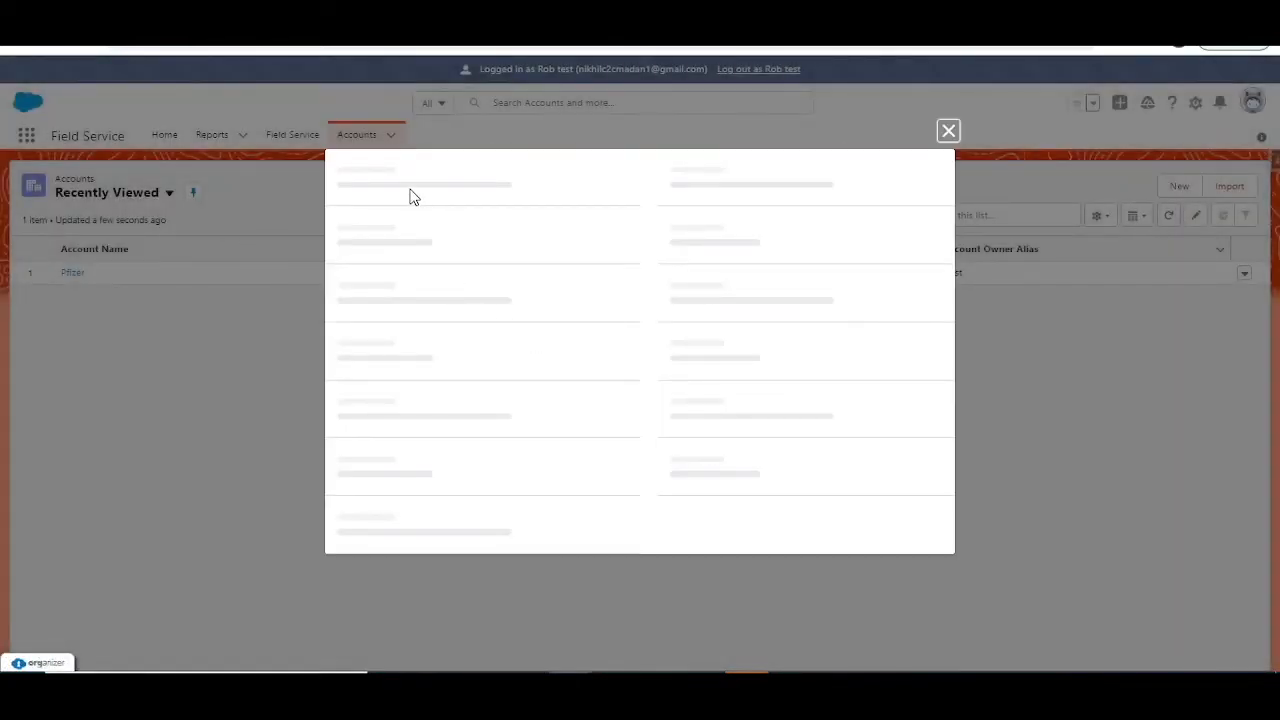
{"action": "left_click", "coordinate": [420, 249]}
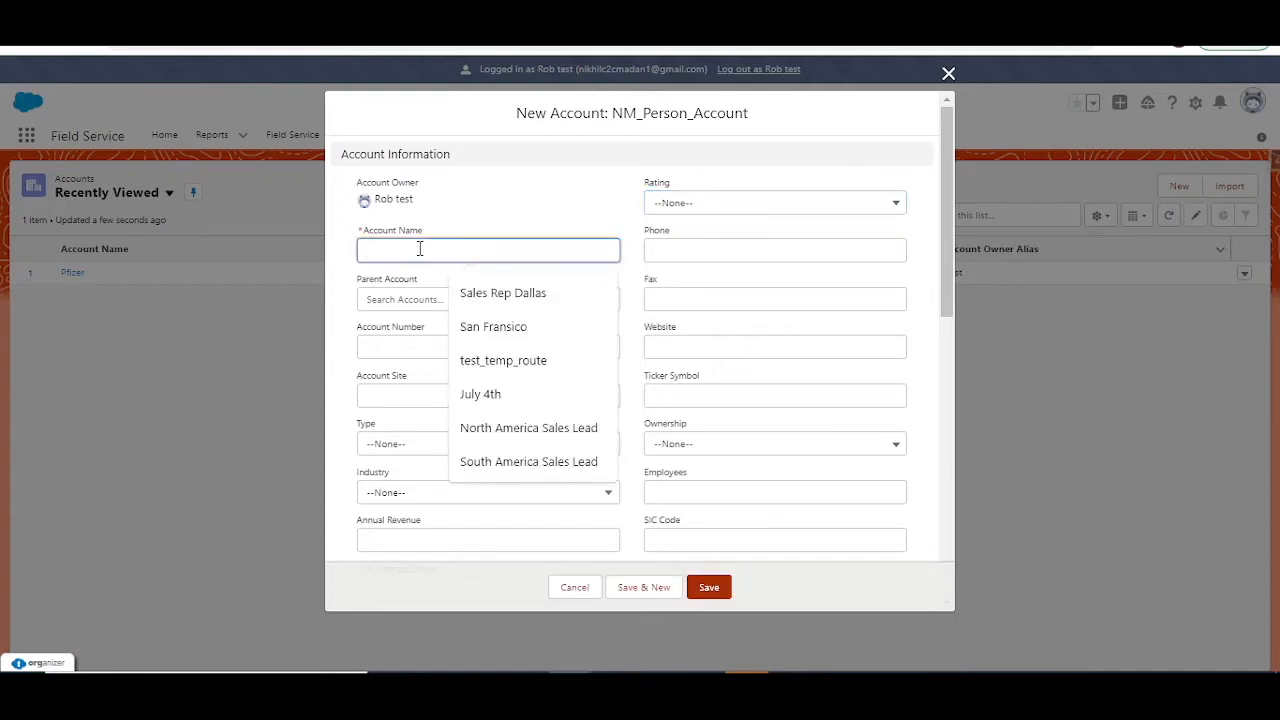
{"action": "type", "text": "Intel"}
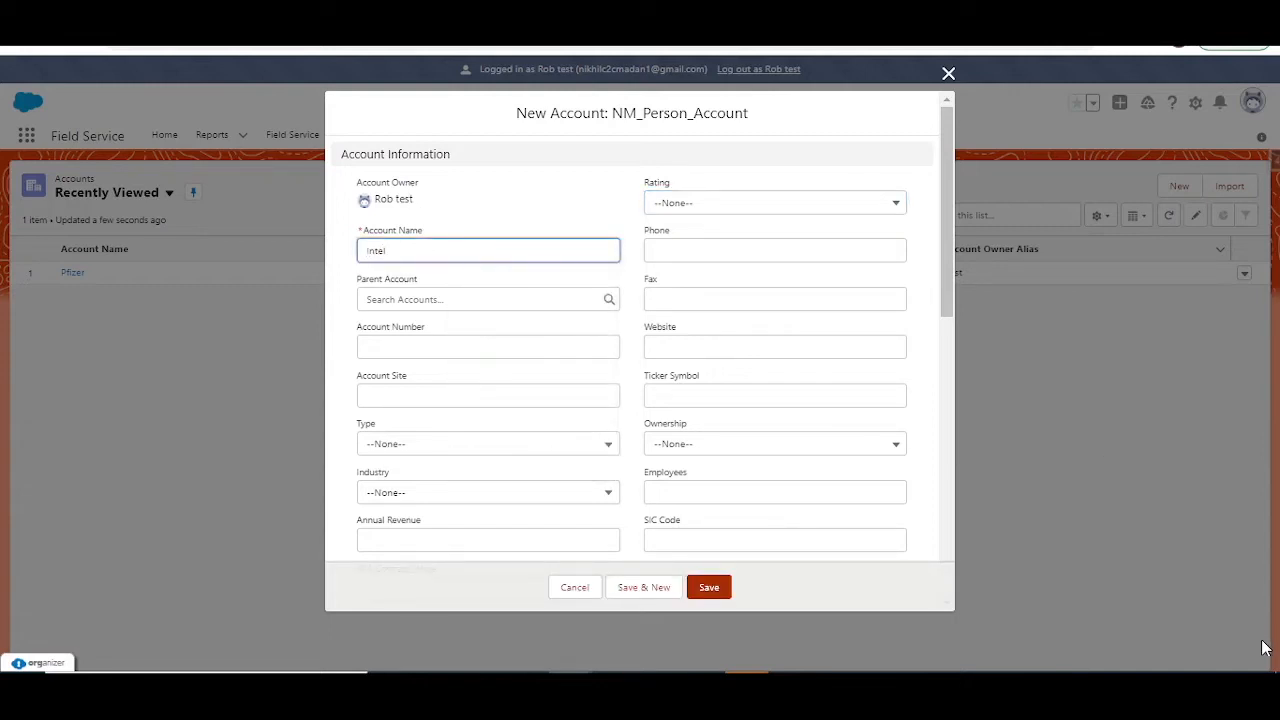
{"action": "left_click", "coordinate": [712, 592]}
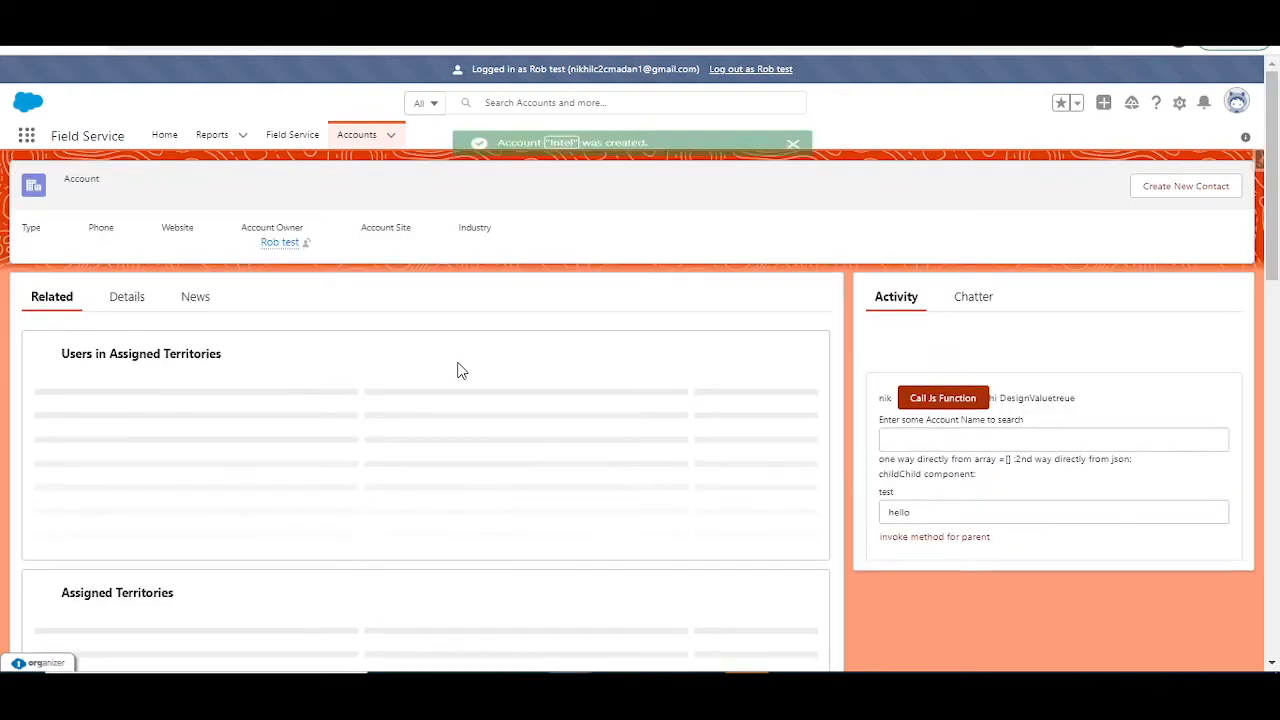
Step: Check the Intel account's Account Team for the default member and role, and switch to the Teams slide in PowerPoint
{"action": "scroll", "coordinate": [400, 376], "scroll_direction": "down", "scroll_amount": 4}
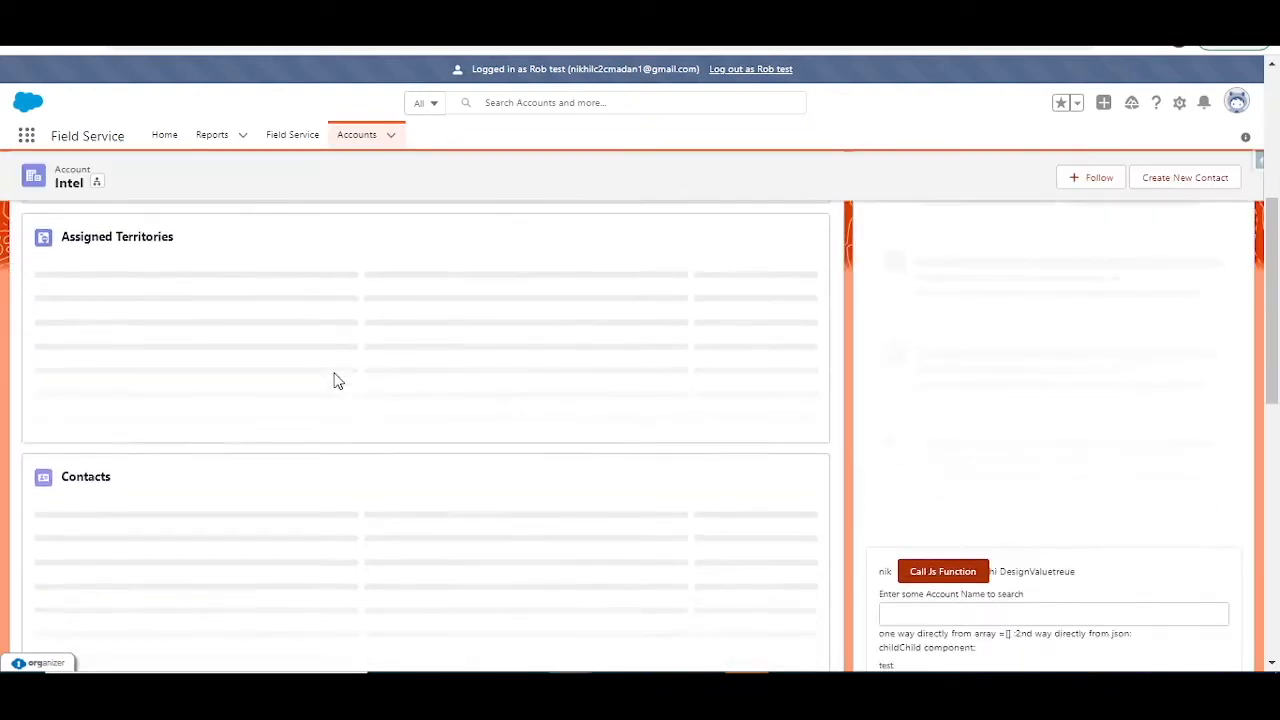
{"action": "scroll", "coordinate": [335, 380], "scroll_direction": "down", "scroll_amount": 2}
{"action": "scroll", "coordinate": [335, 374], "scroll_direction": "up", "scroll_amount": 6}
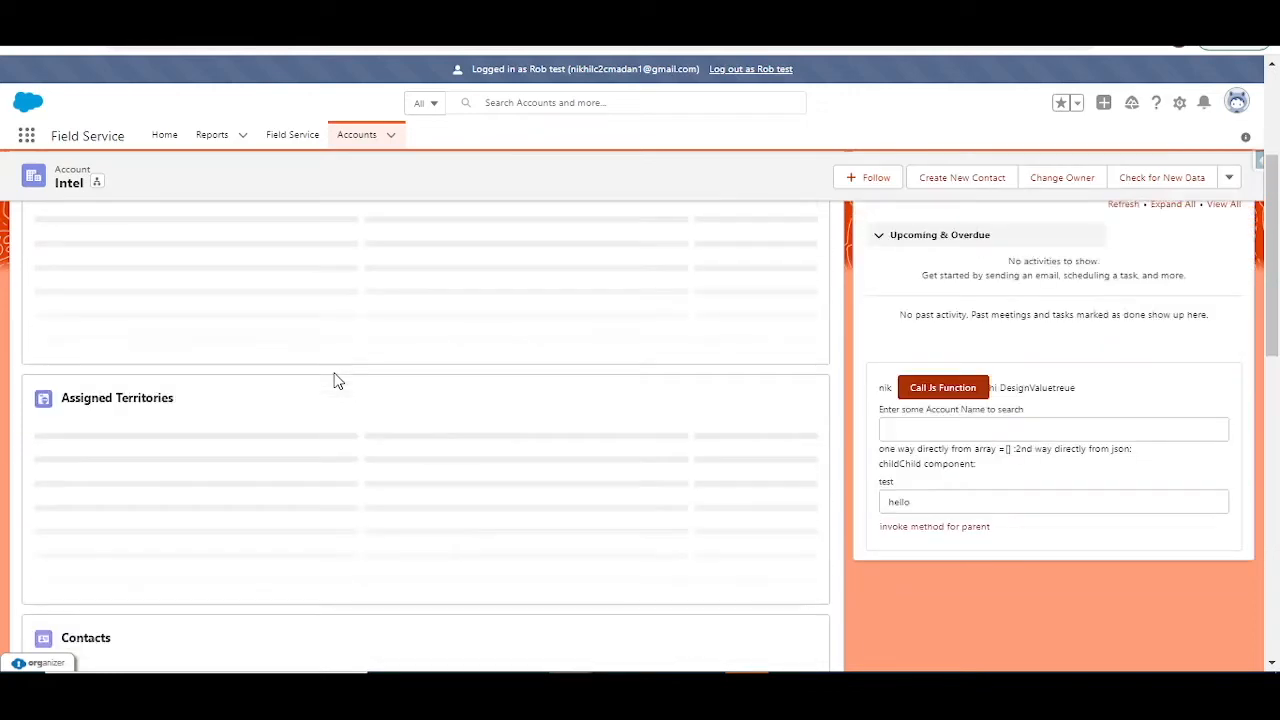
{"action": "scroll", "coordinate": [347, 378], "scroll_direction": "down", "scroll_amount": 6}
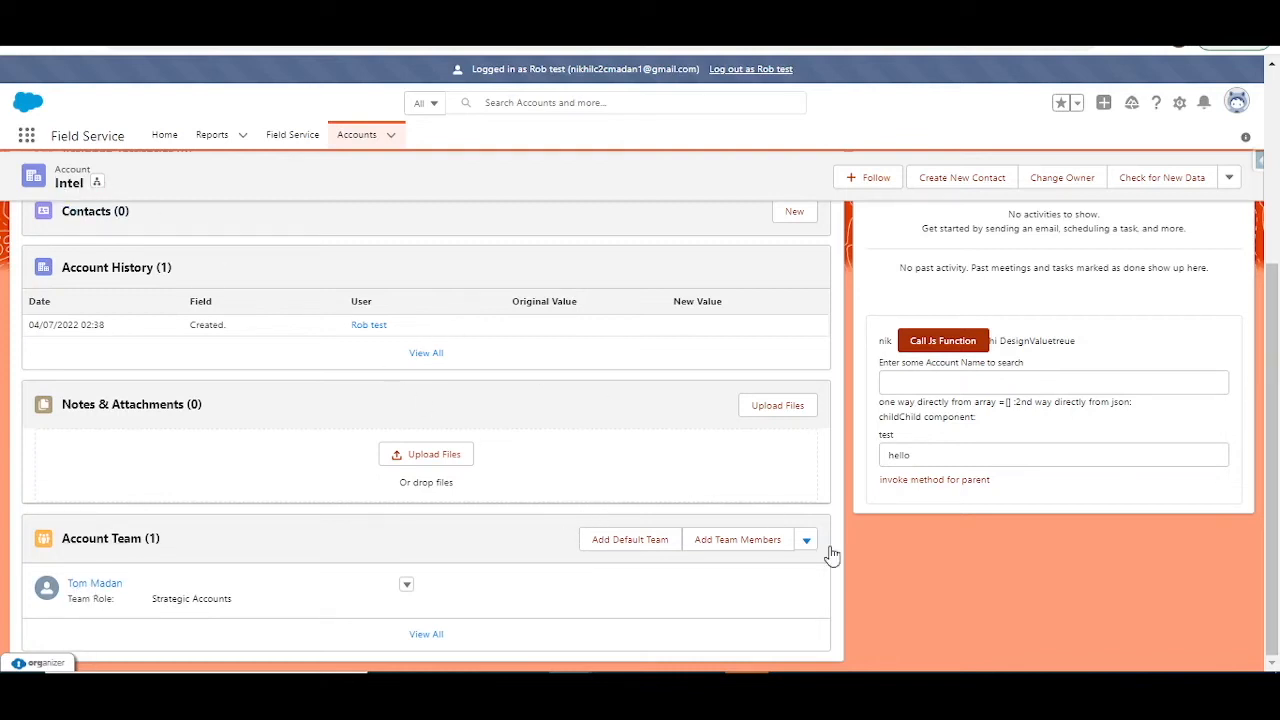
{"action": "left_click", "coordinate": [967, 692]}
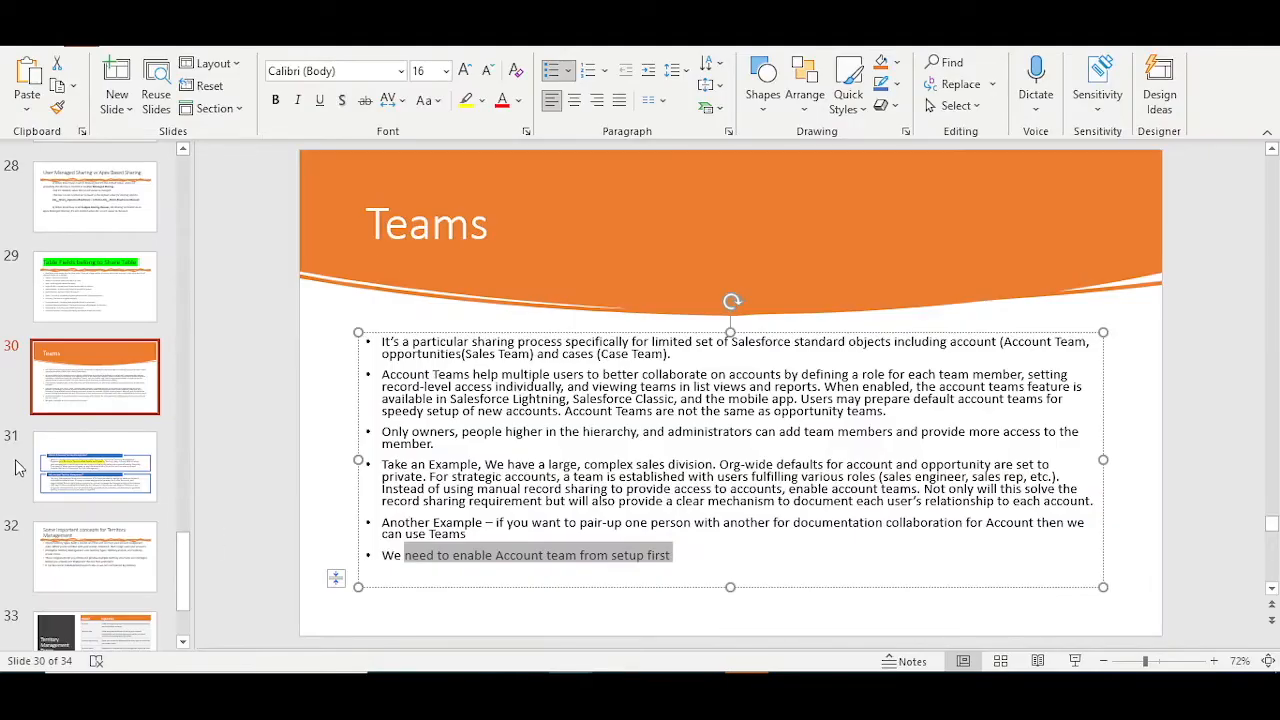
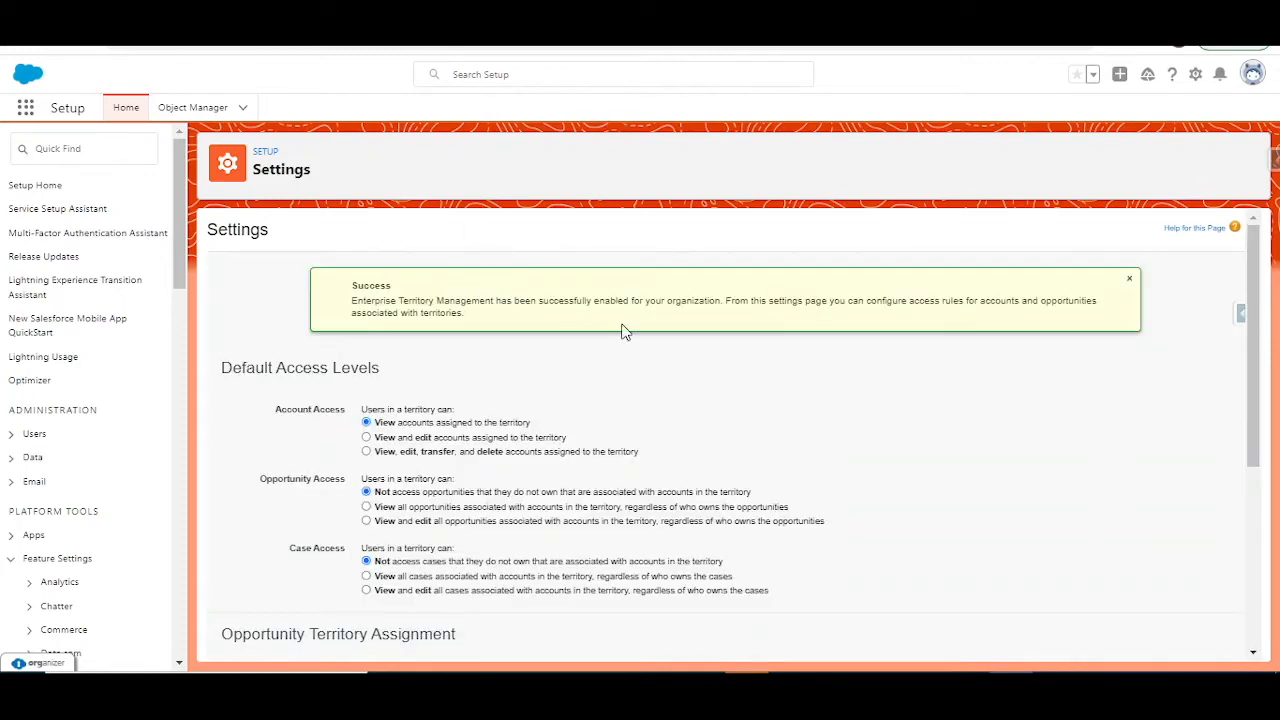
Step: Set the default territory access levels to view and edit accounts, view all opportunities, and view all cases
{"action": "scroll", "coordinate": [603, 394], "scroll_direction": "down", "scroll_amount": 2}
{"action": "scroll", "coordinate": [348, 355], "scroll_direction": "up", "scroll_amount": 2}
{"action": "scroll", "coordinate": [335, 338], "scroll_direction": "down", "scroll_amount": 1}
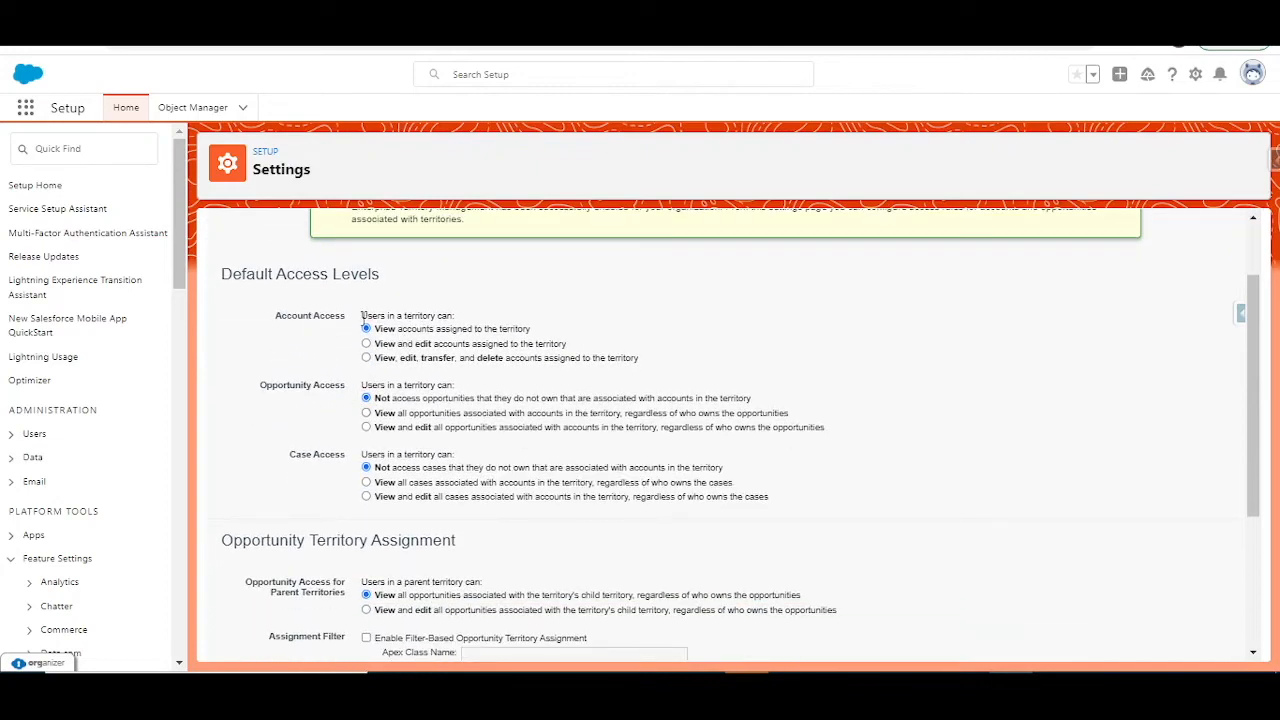
{"action": "left_click_drag", "start_coordinate": [363, 316], "coordinate": [486, 326]}
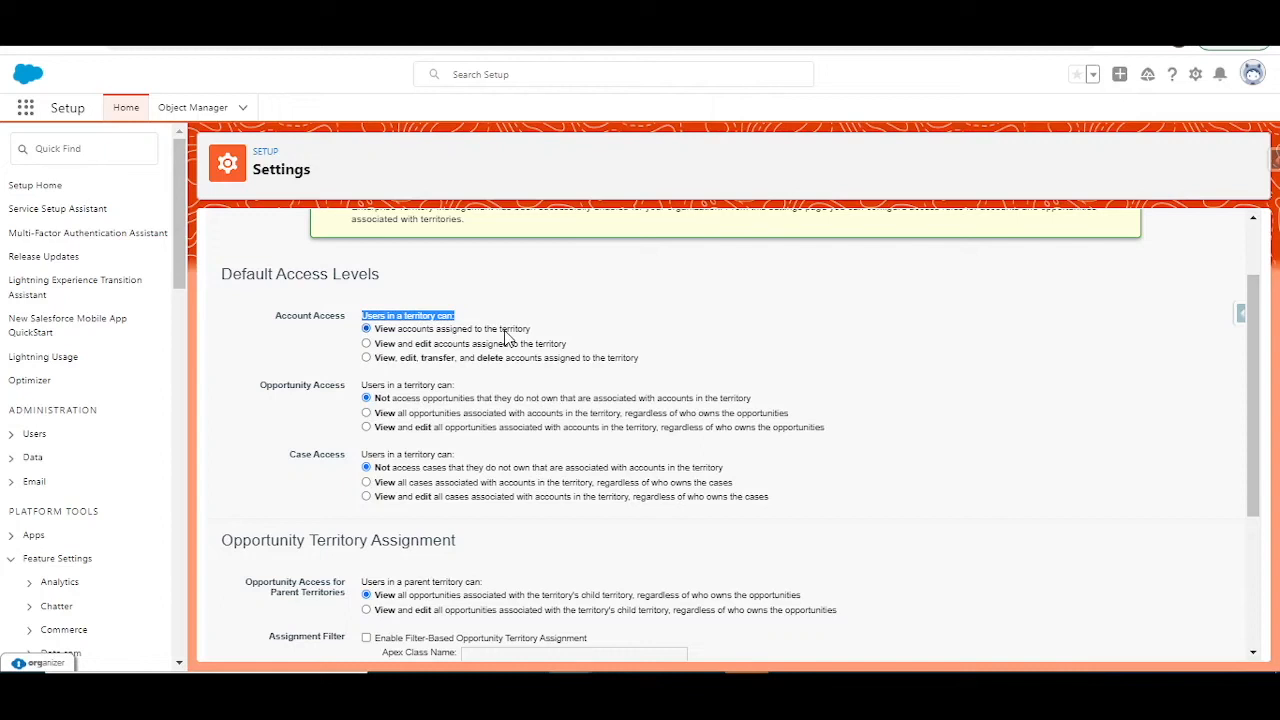
{"action": "left_click", "coordinate": [412, 345]}
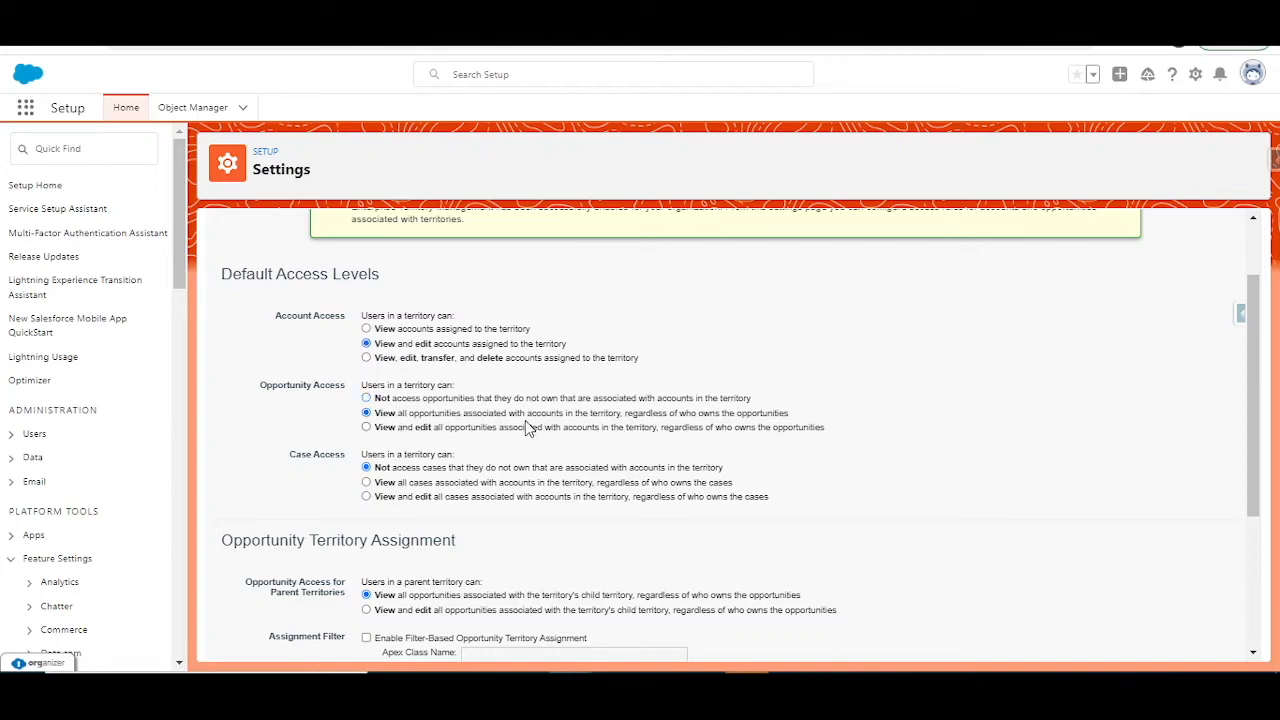
{"action": "scroll", "coordinate": [528, 428], "scroll_direction": "down", "scroll_amount": 1}
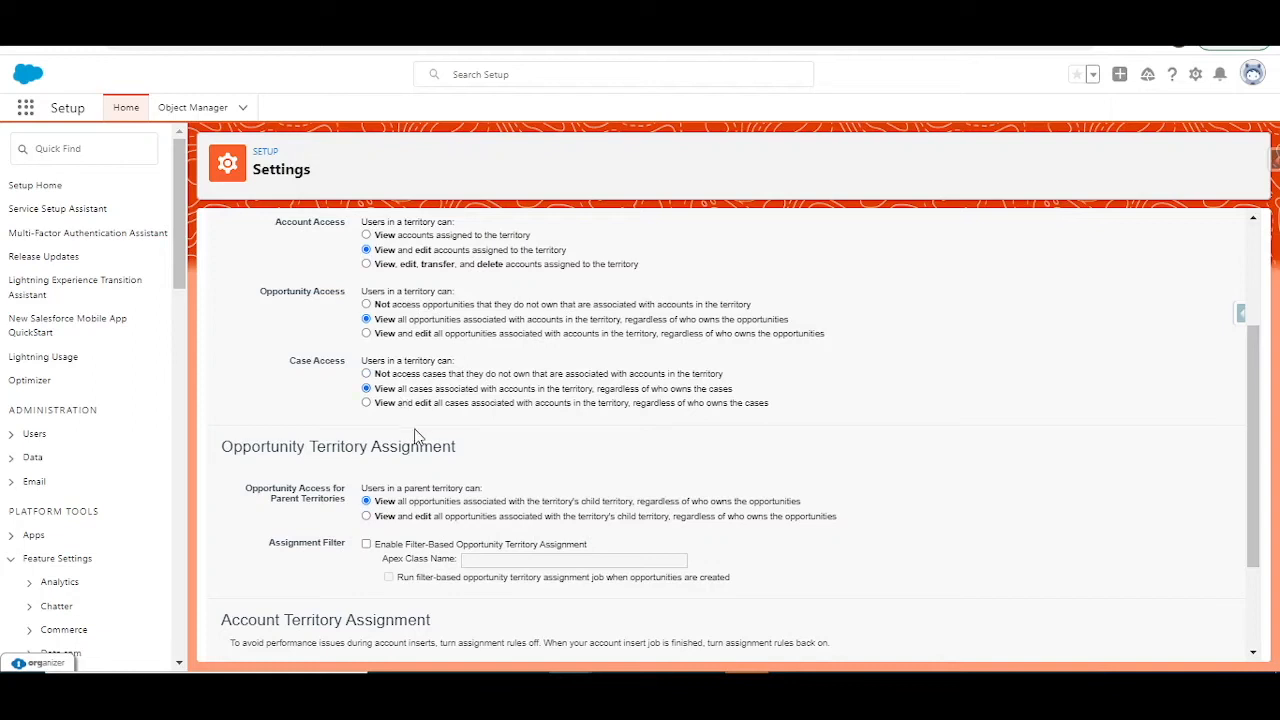
Step: Examine the Opportunity Territory Assignment options, trying the filter-based assignment option and clearing it again
{"action": "scroll", "coordinate": [390, 420], "scroll_direction": "down", "scroll_amount": 2}
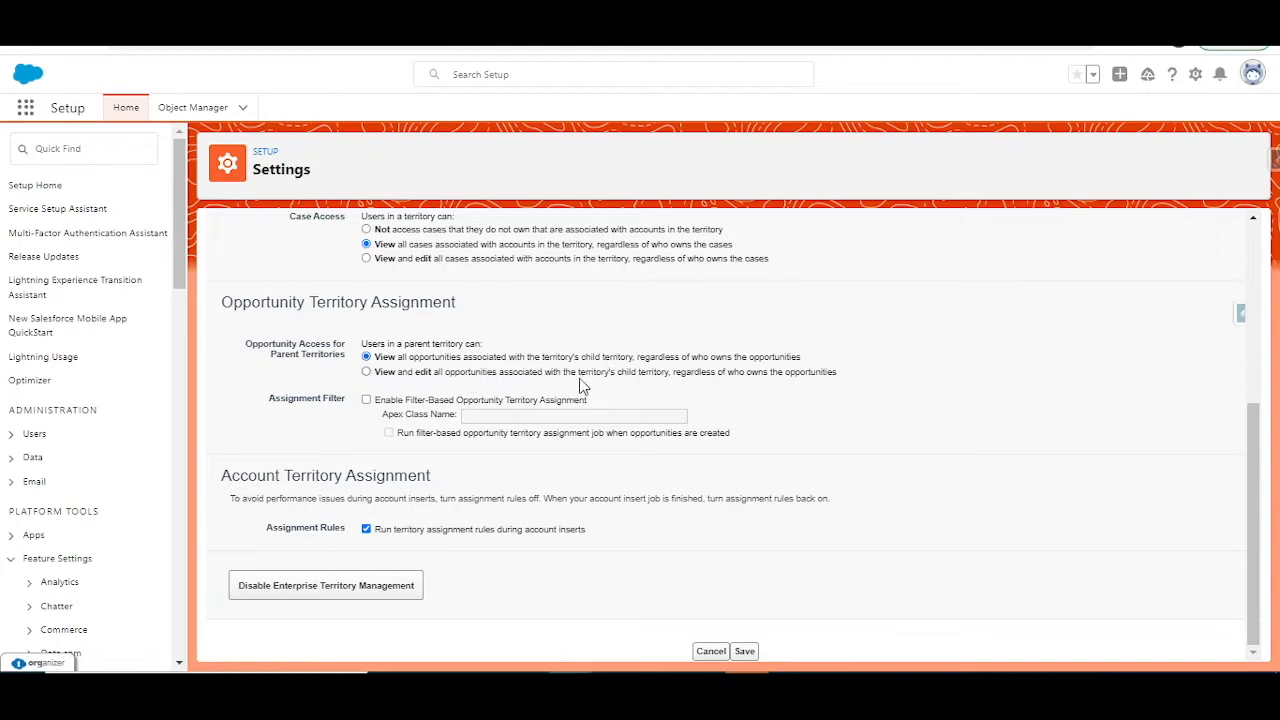
{"action": "scroll", "coordinate": [677, 423], "scroll_direction": "up", "scroll_amount": 1}
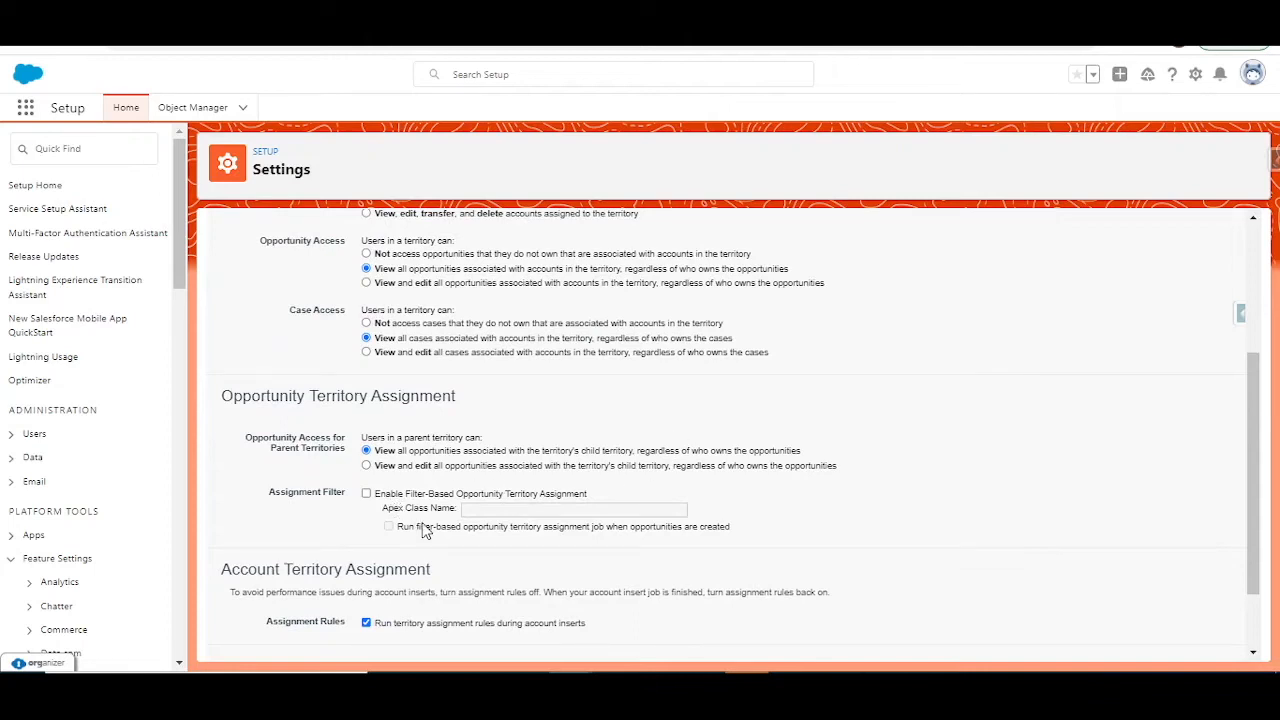
{"action": "scroll", "coordinate": [475, 490], "scroll_direction": "down", "scroll_amount": 1}
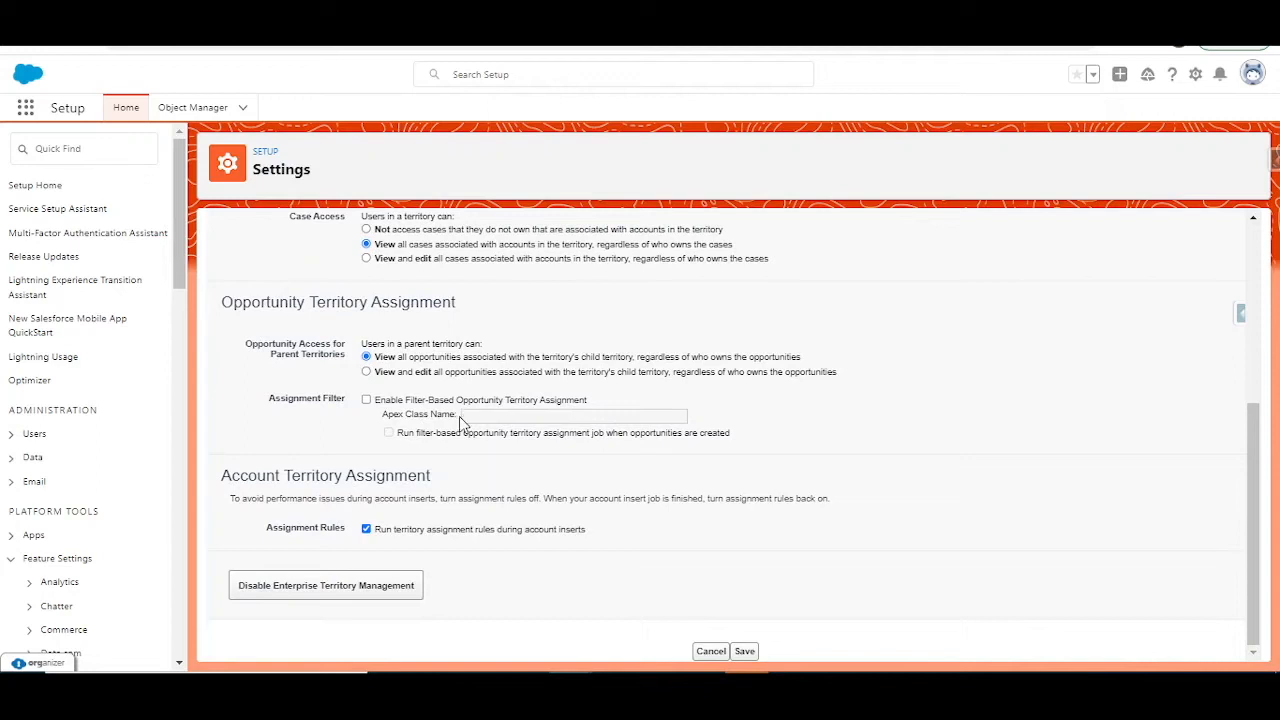
{"action": "left_click", "coordinate": [366, 400]}
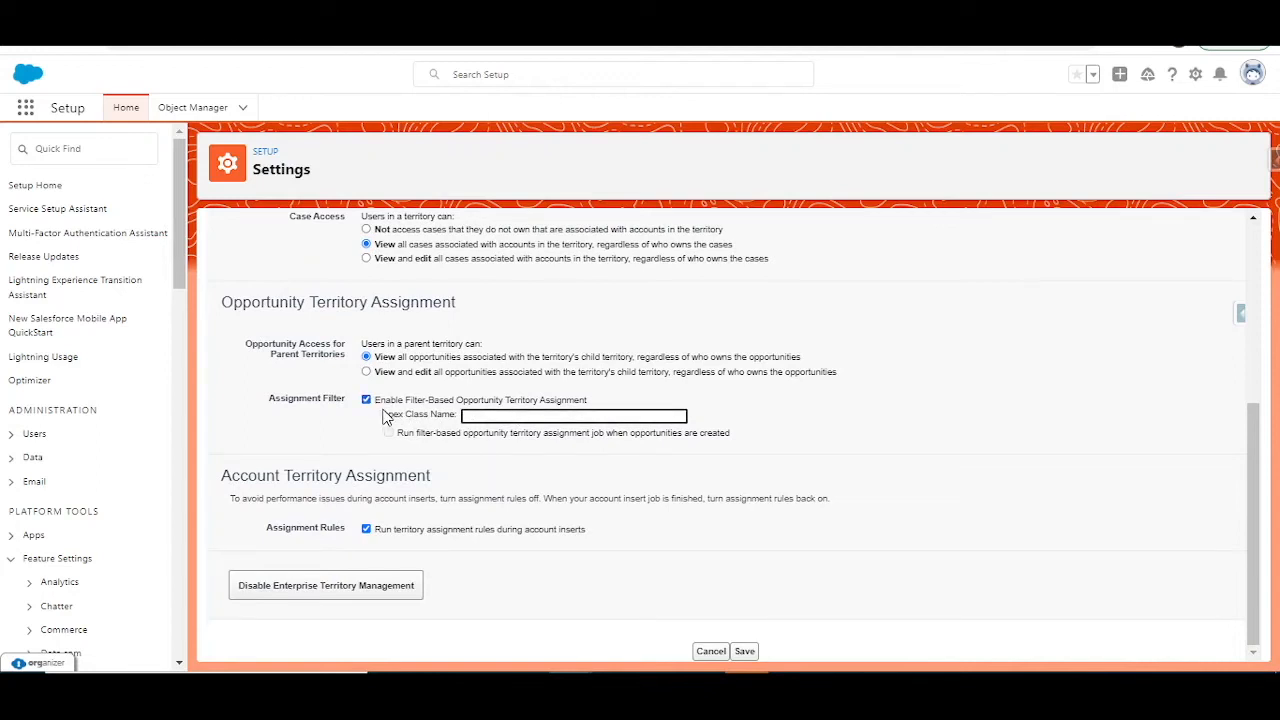
{"action": "left_click", "coordinate": [366, 400]}
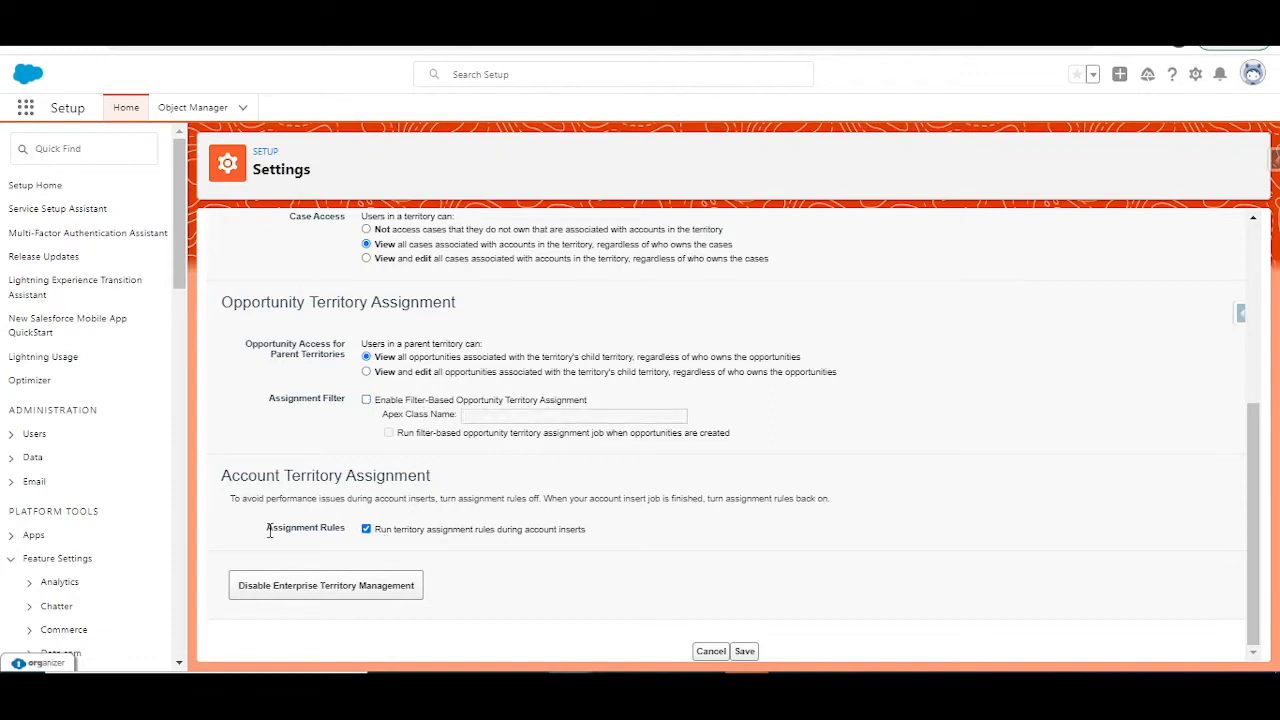
Step: Keep territory assignment rules running during account inserts and save the territory settings
{"action": "left_click_drag", "start_coordinate": [395, 535], "coordinate": [592, 538]}
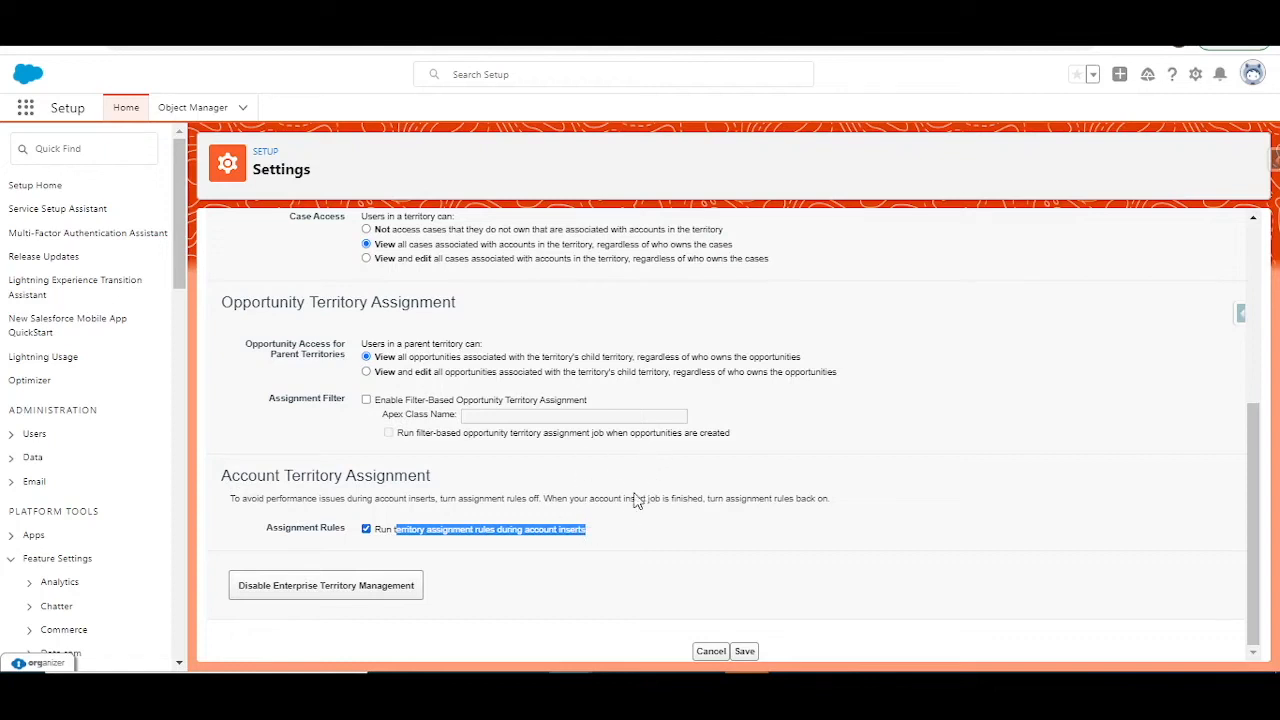
{"action": "left_click", "coordinate": [523, 540]}
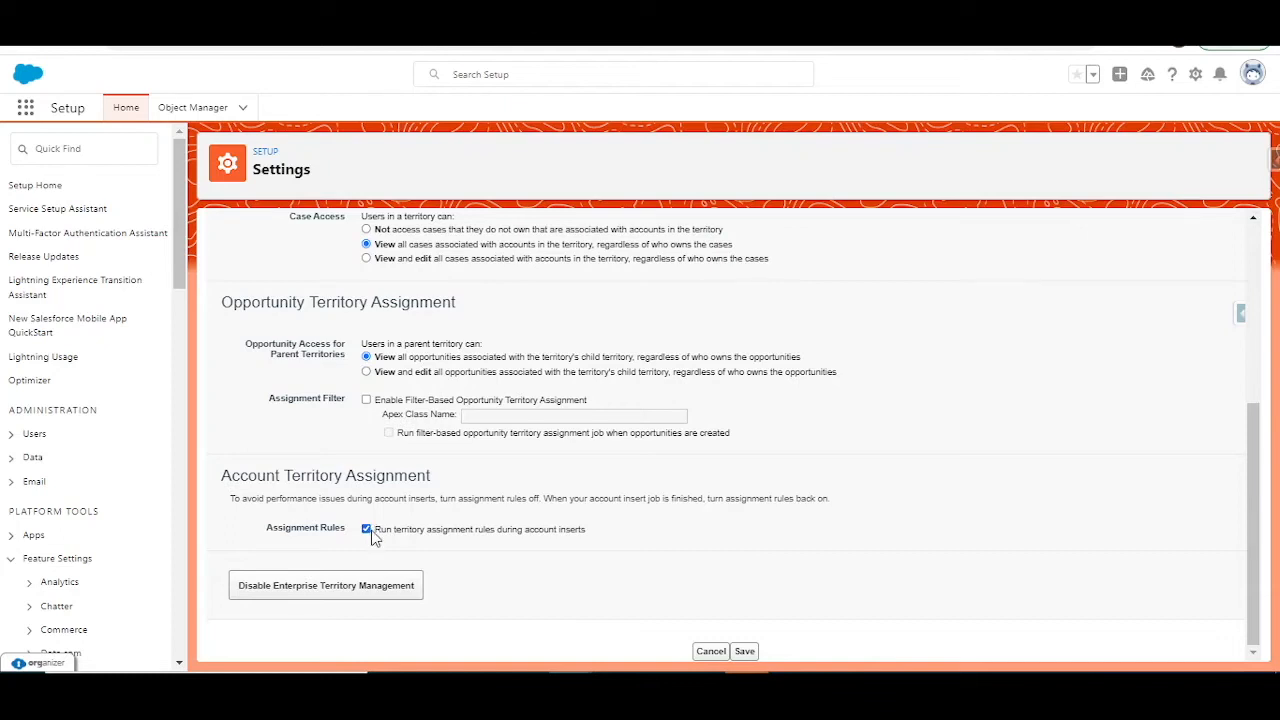
{"action": "left_click", "coordinate": [367, 530]}
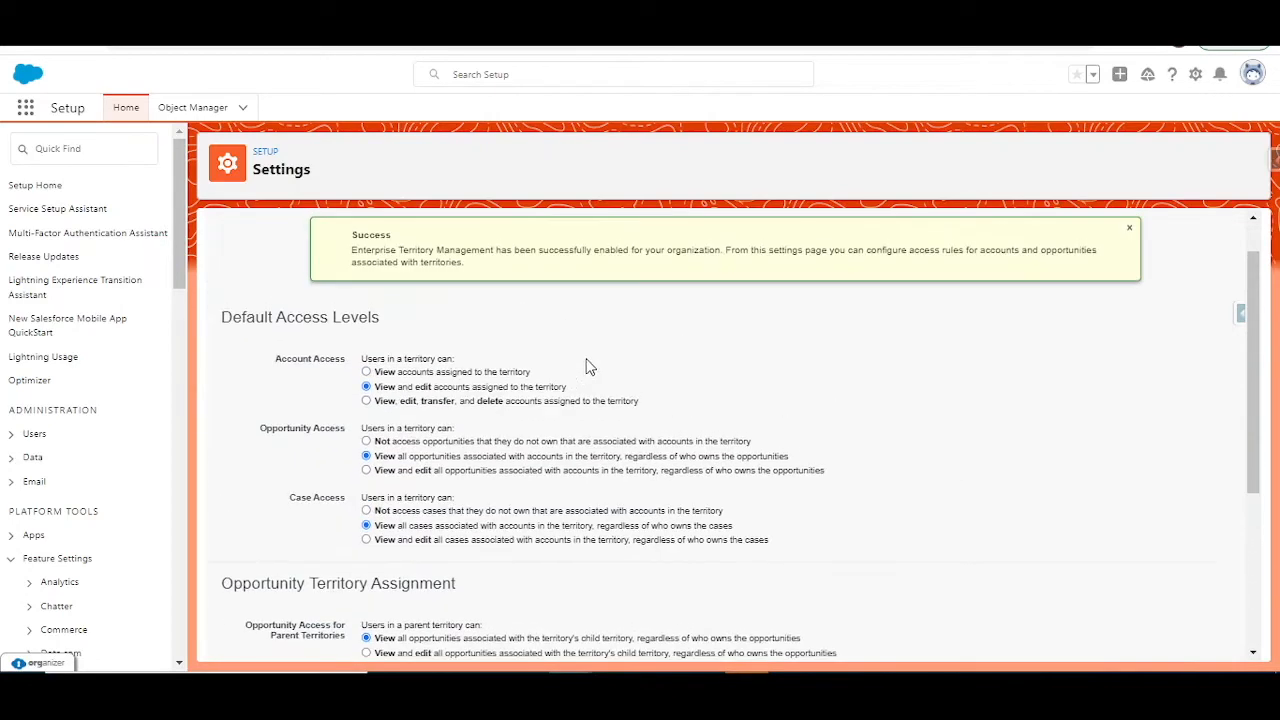
{"action": "scroll", "coordinate": [617, 455], "scroll_direction": "down", "scroll_amount": 2}
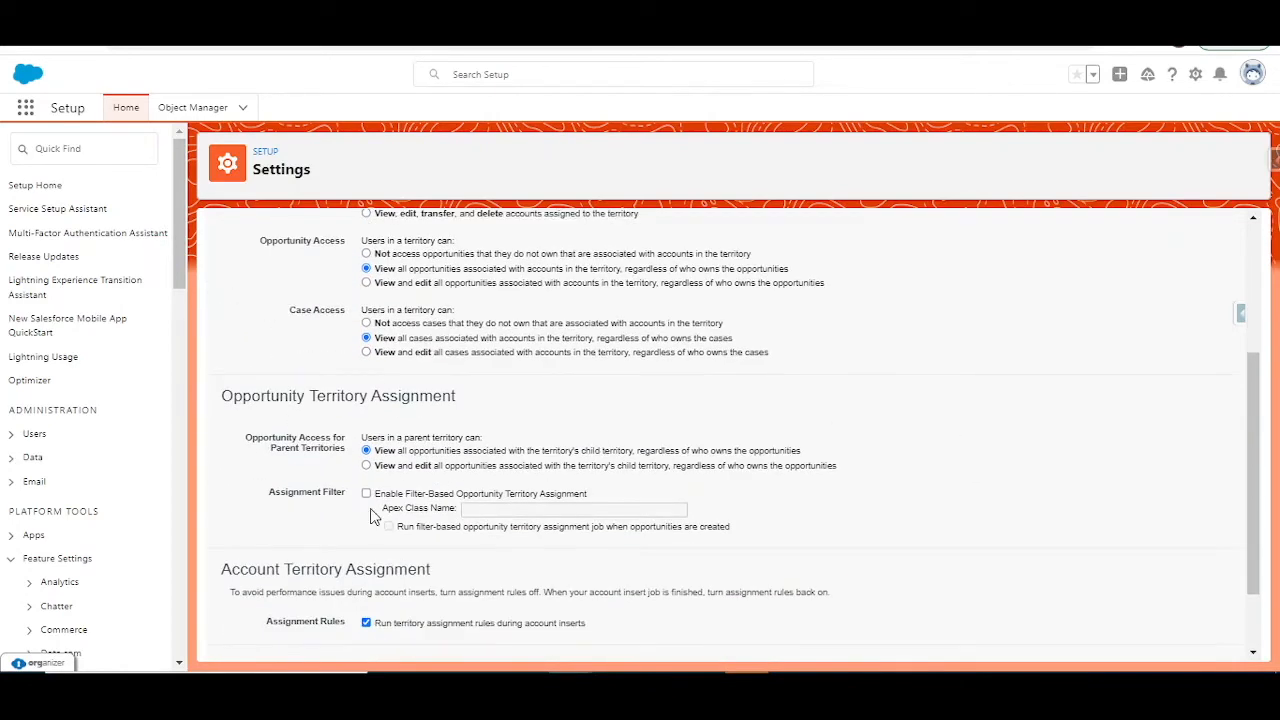
{"action": "scroll", "coordinate": [370, 517], "scroll_direction": "down", "scroll_amount": 1}
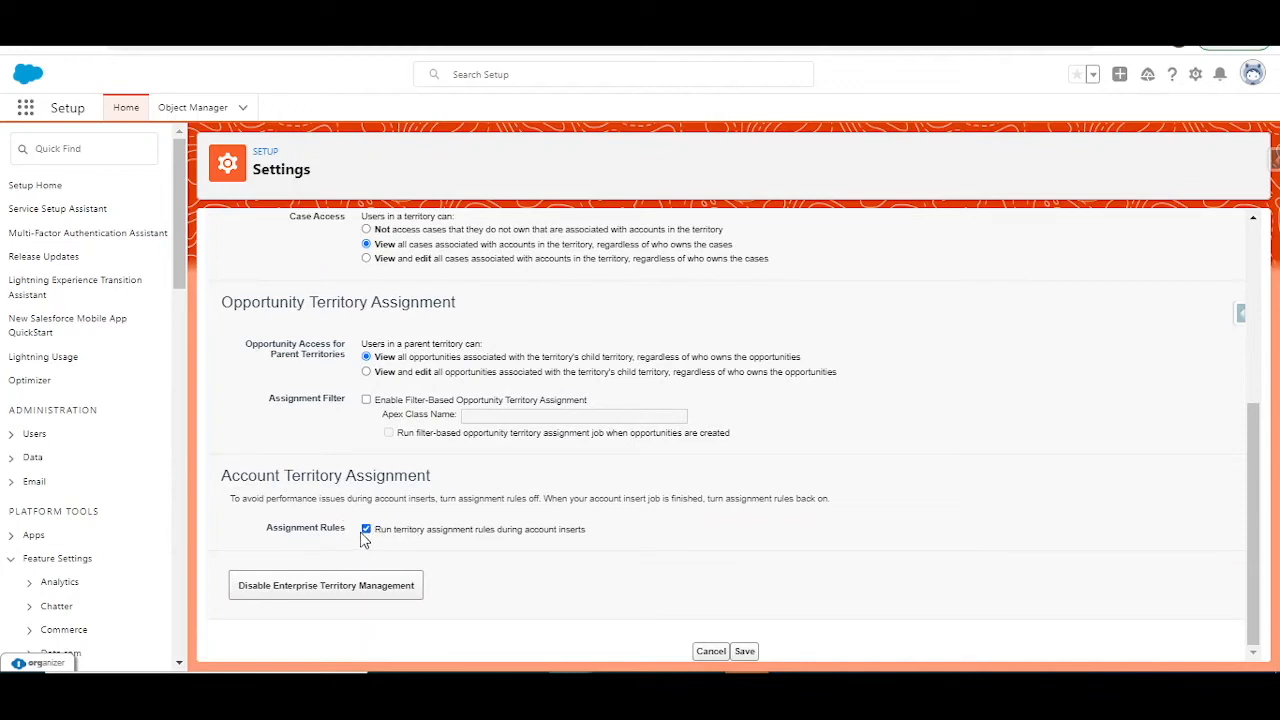
{"action": "left_click", "coordinate": [746, 652]}
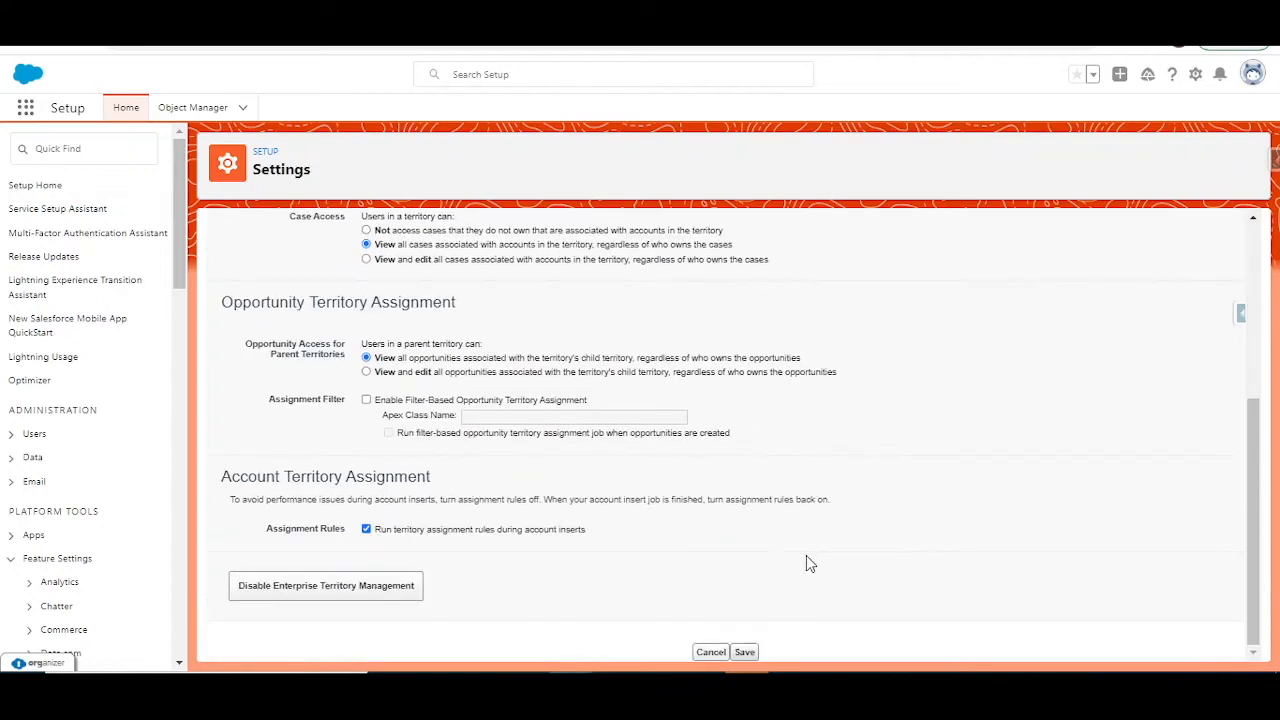
Step: Search Setup for "territ" and open the Territory Models page
{"action": "left_click", "coordinate": [69, 150]}
{"action": "type", "text": "t"}
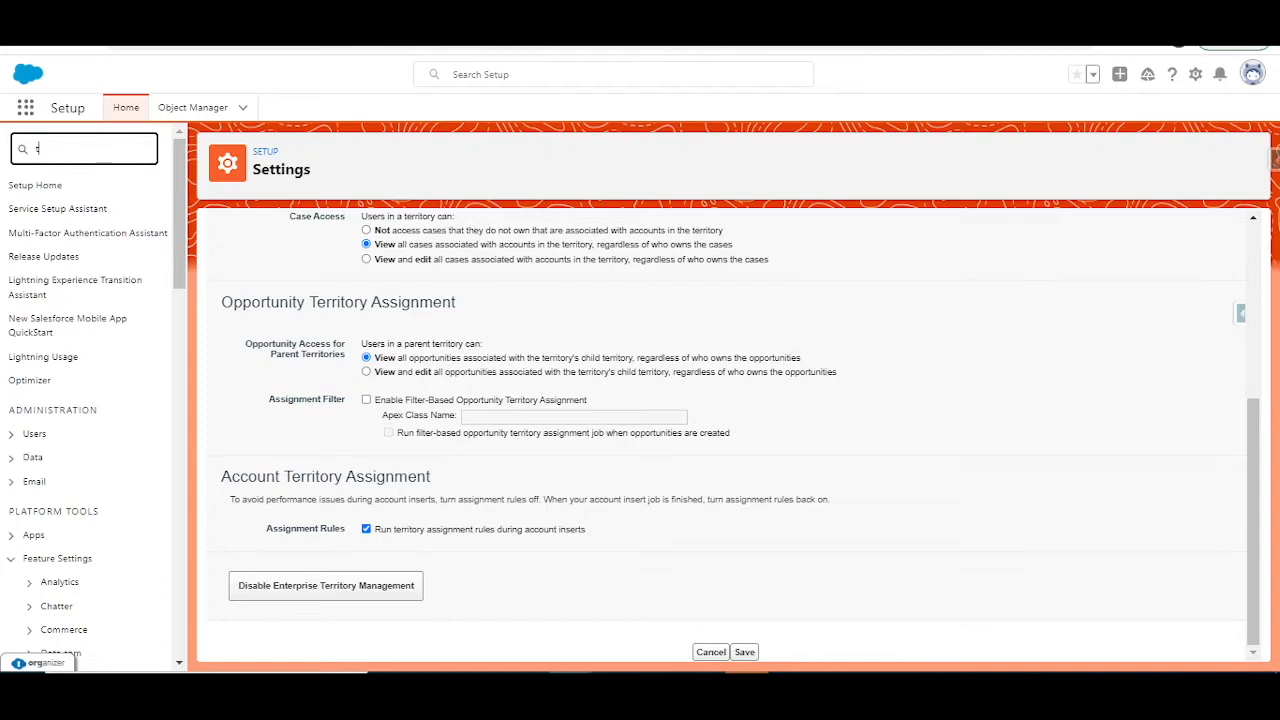
{"action": "type", "text": "errit"}
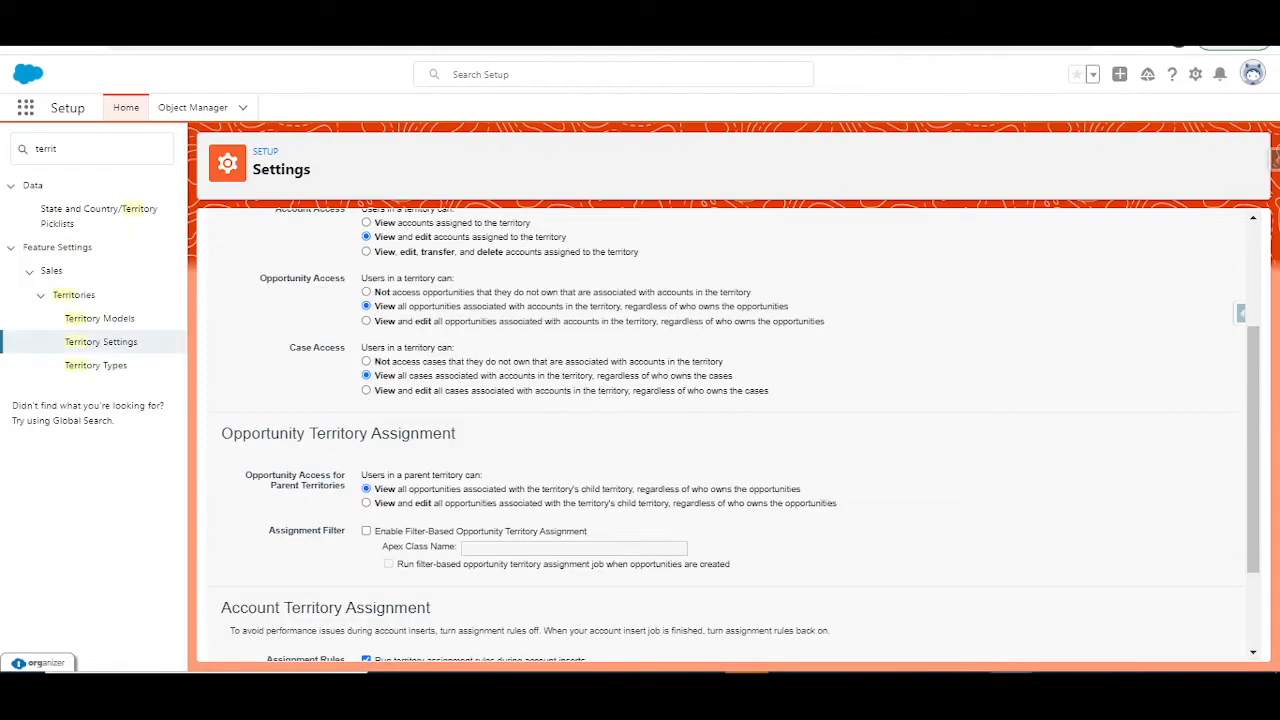
{"action": "left_click", "coordinate": [116, 328]}
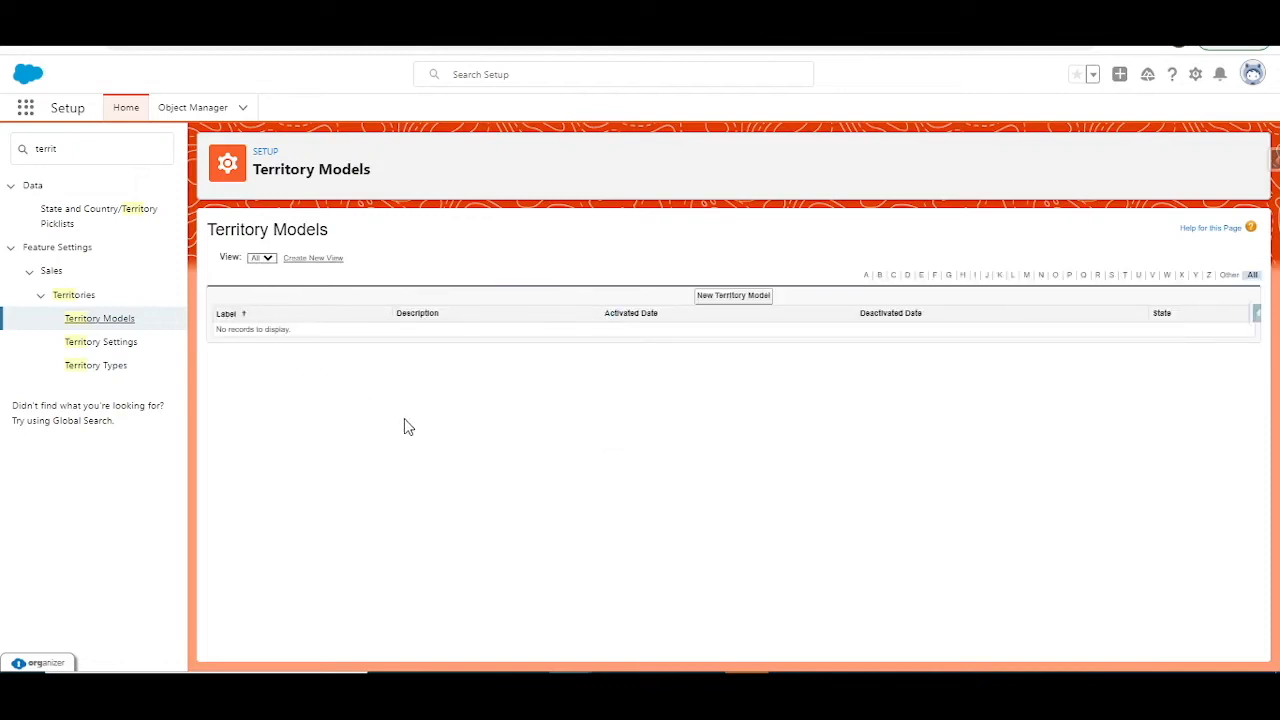
Step: Create and save a new territory model labelled US Accounts
{"action": "left_click", "coordinate": [735, 297]}
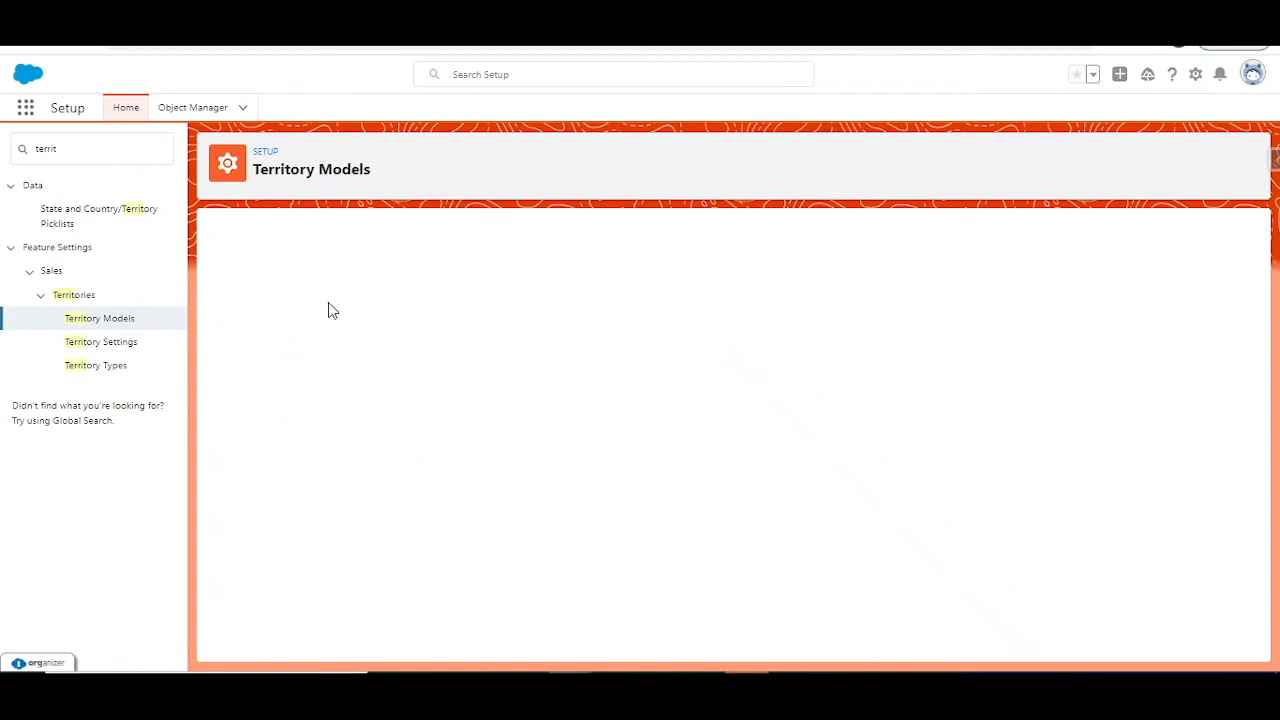
{"action": "left_click", "coordinate": [453, 317]}
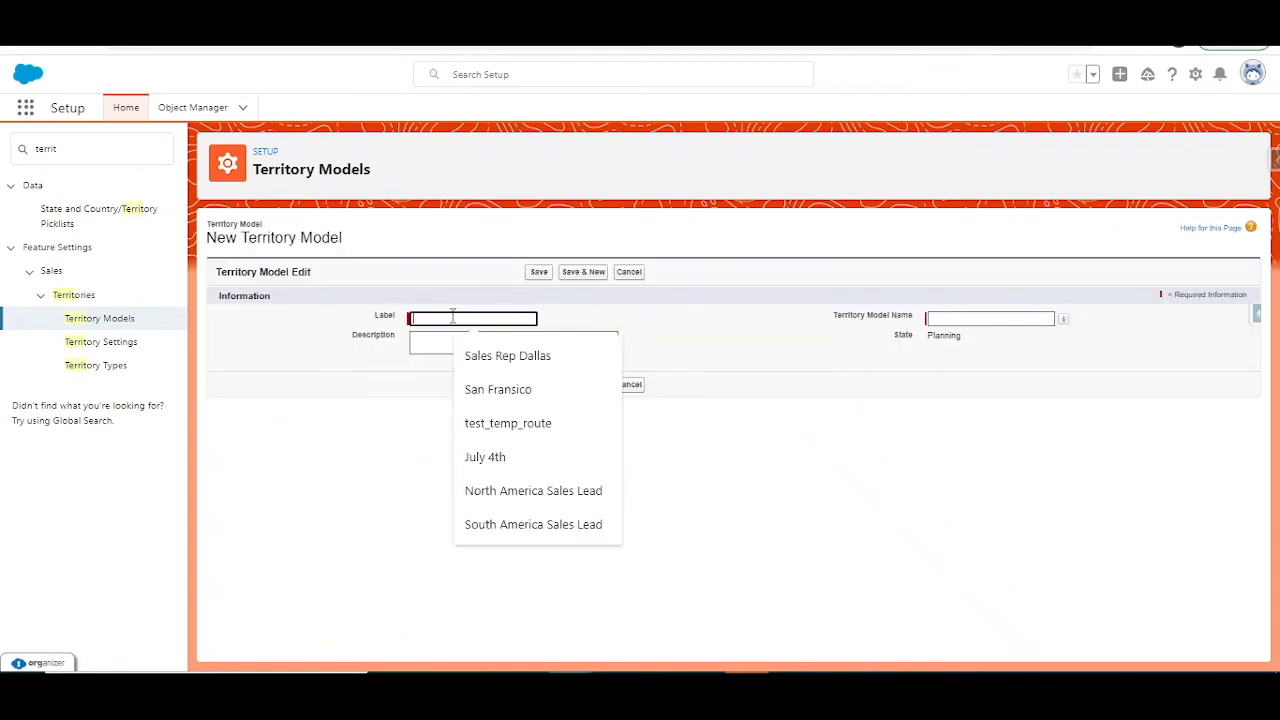
{"action": "type", "text": "US Accounts"}
{"action": "key", "text": "Tab"}
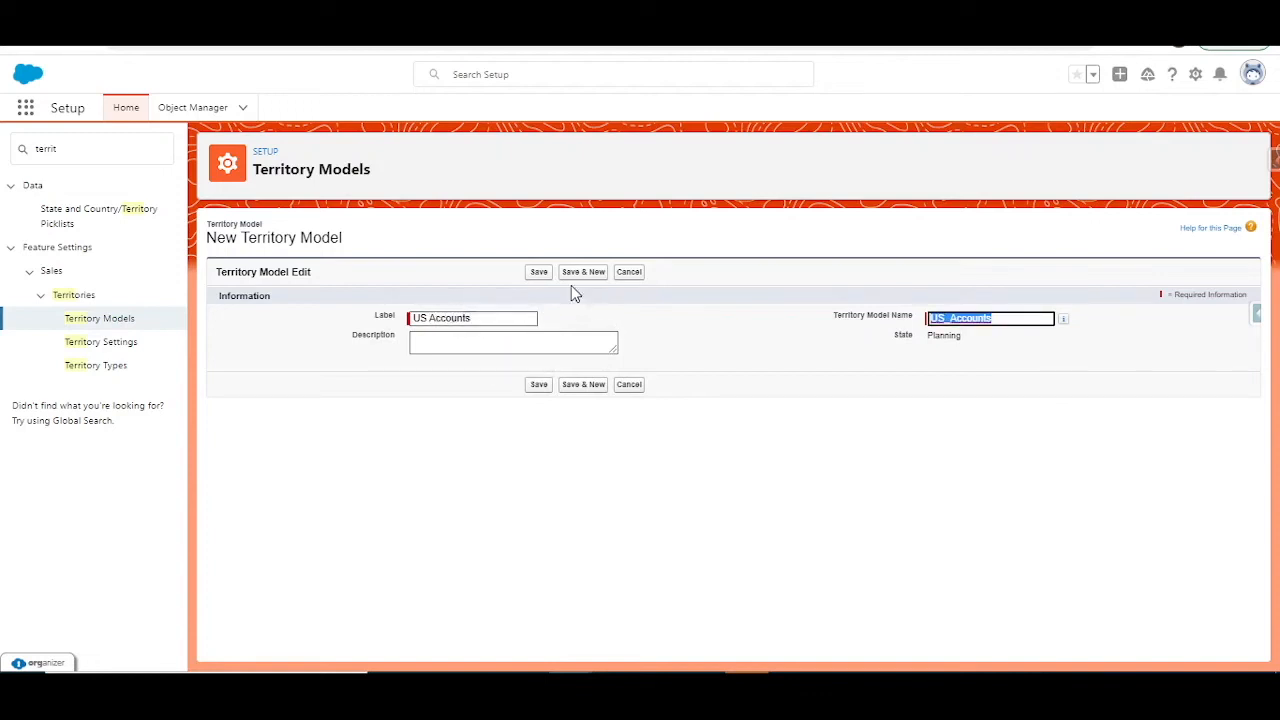
{"action": "left_click", "coordinate": [537, 273]}
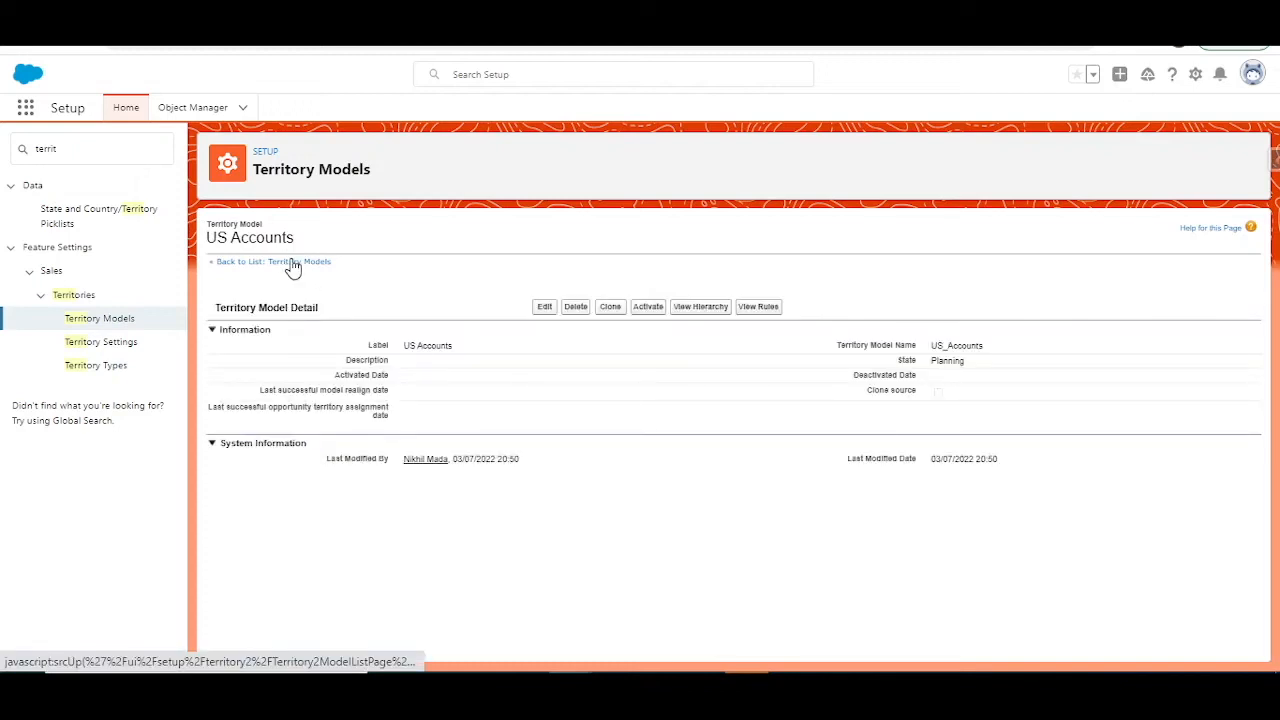
Step: Start a new territory in the US Accounts model's hierarchy and label it California
{"action": "left_click", "coordinate": [713, 310]}
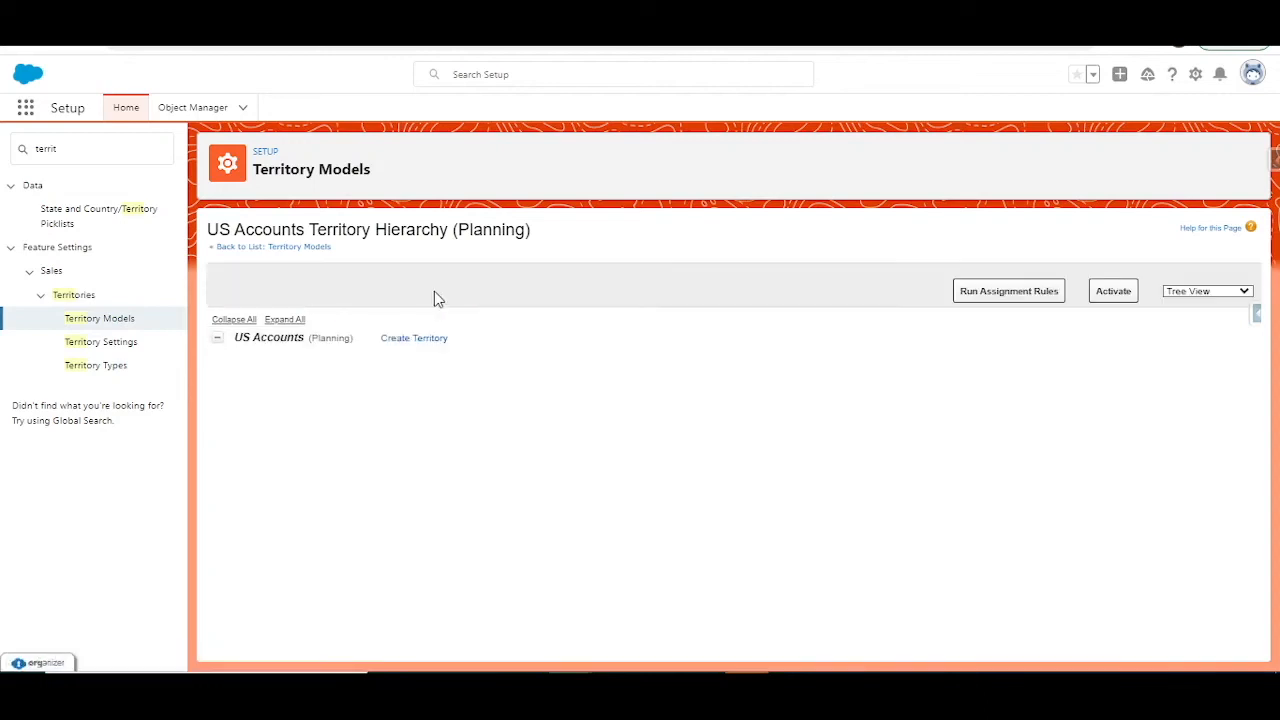
{"action": "left_click", "coordinate": [421, 341]}
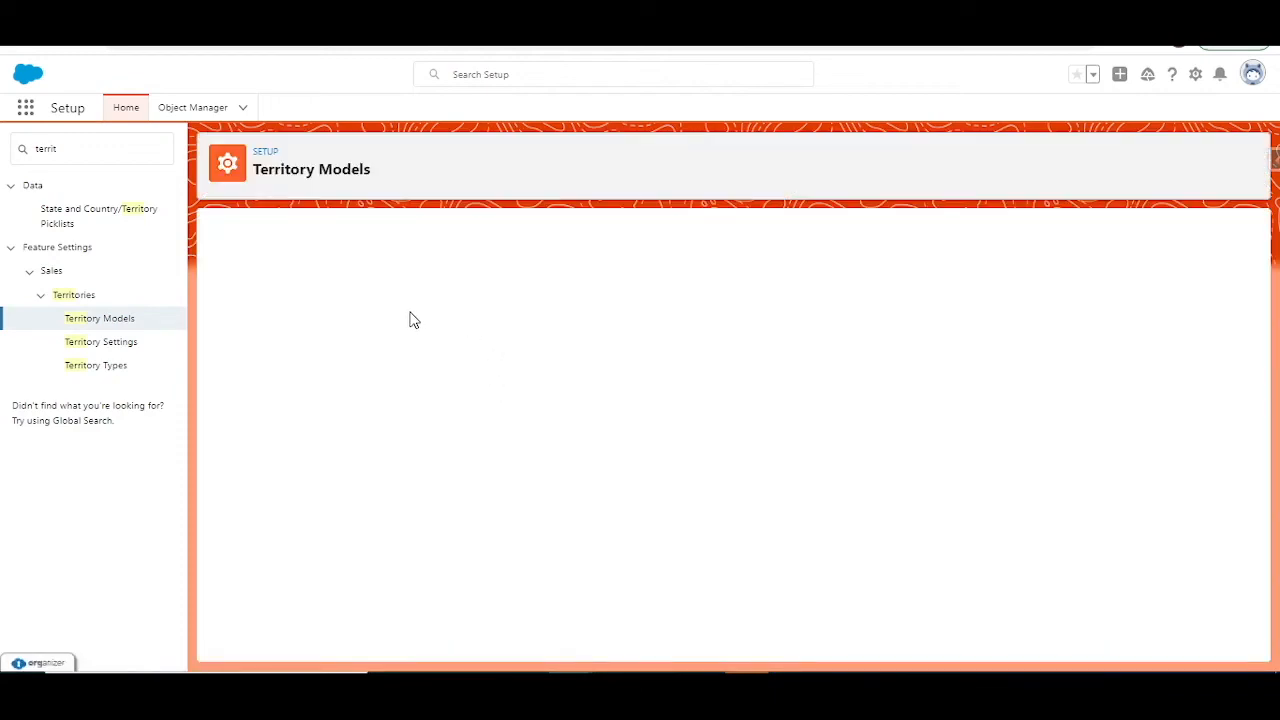
{"action": "left_click", "coordinate": [452, 316]}
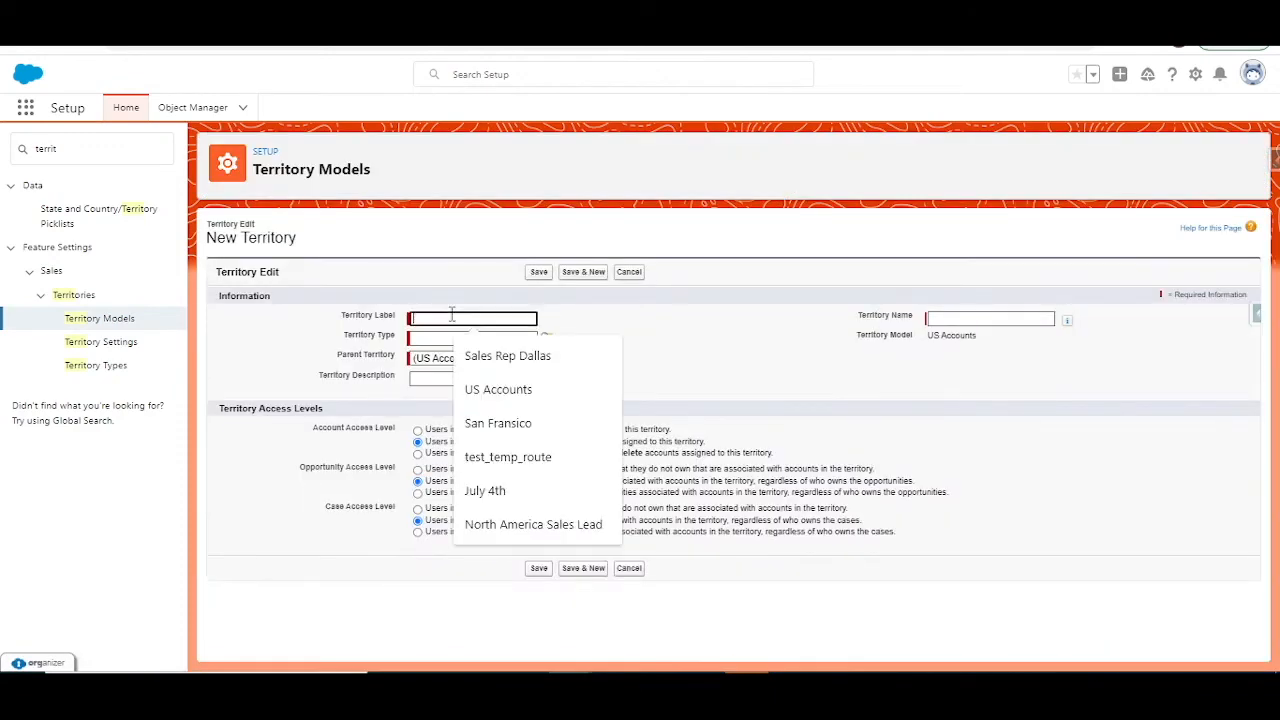
{"action": "type", "text": "Cal"}
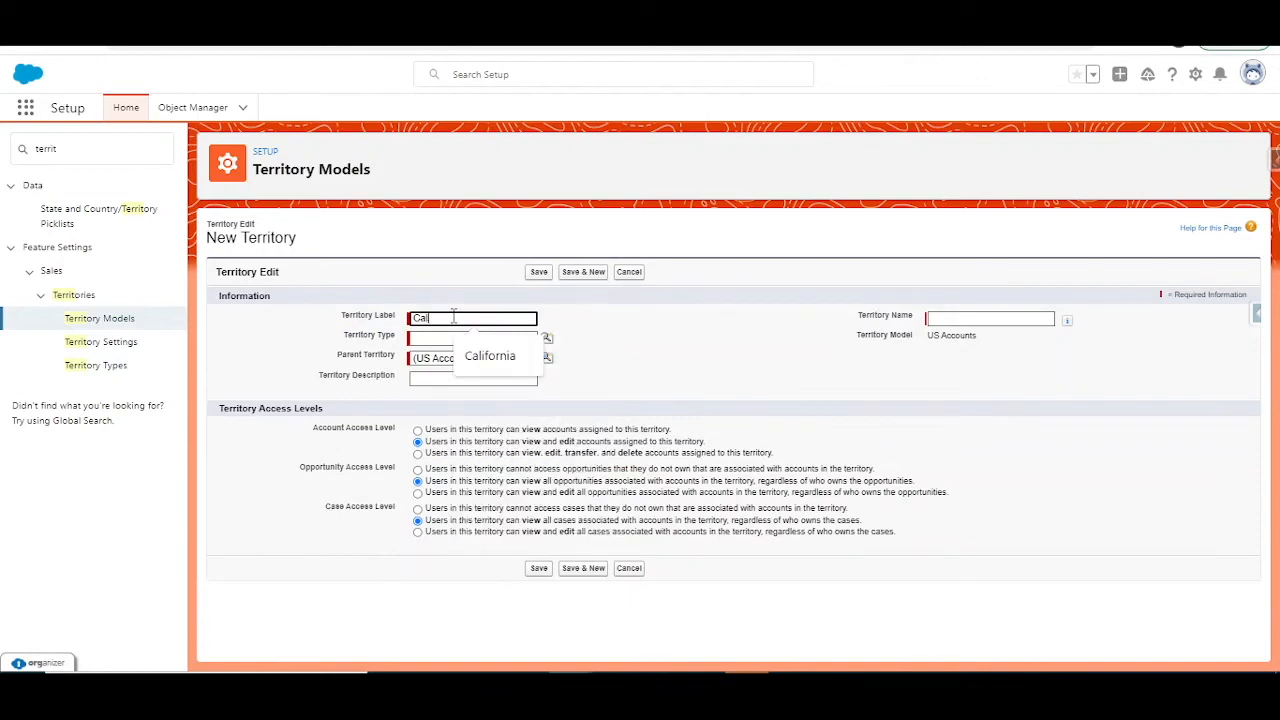
{"action": "type", "text": "ifornia"}
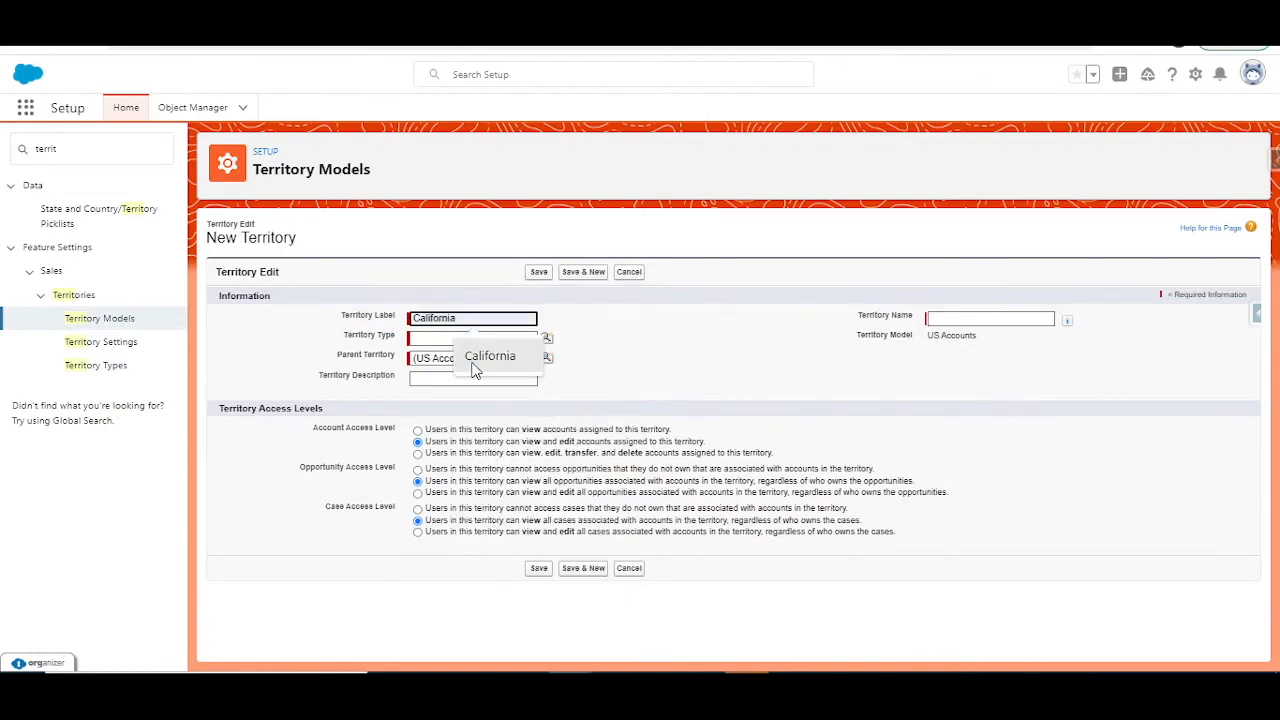
Step: Look up the available territory types and assign Region to the California territory
{"action": "left_click", "coordinate": [450, 337]}
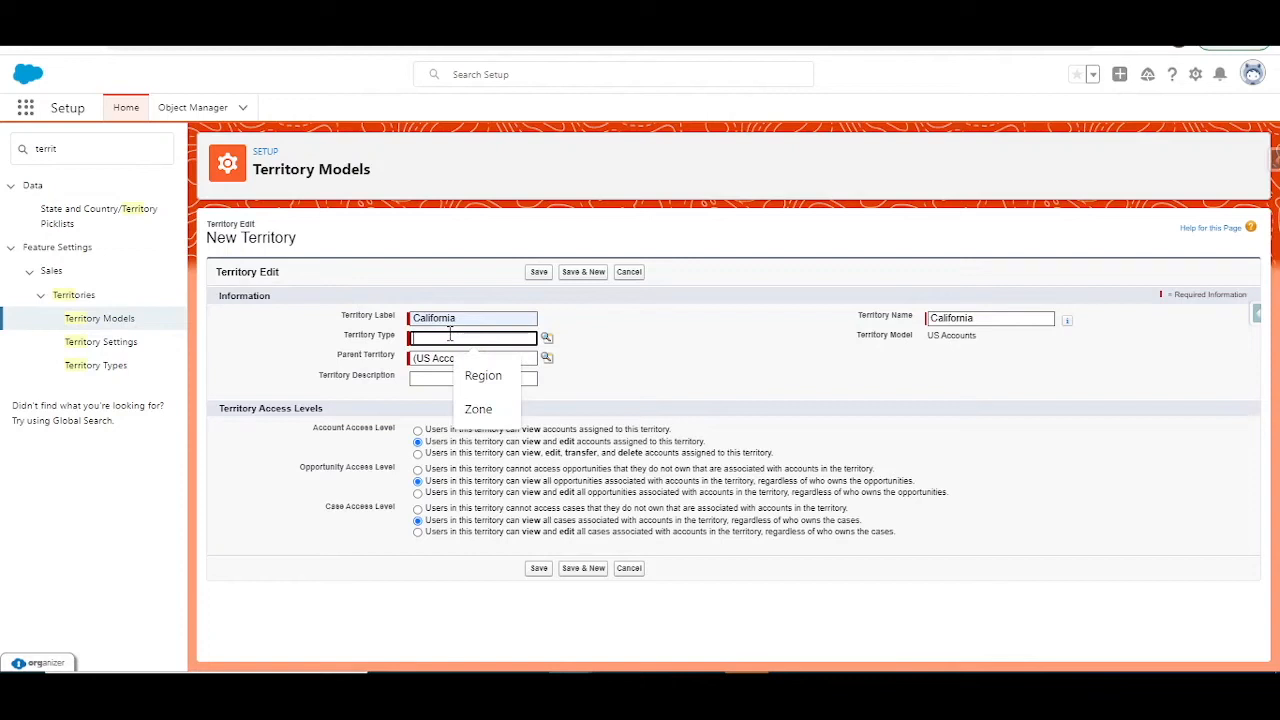
{"action": "right_click", "coordinate": [100, 378]}
{"action": "left_click", "coordinate": [162, 388]}
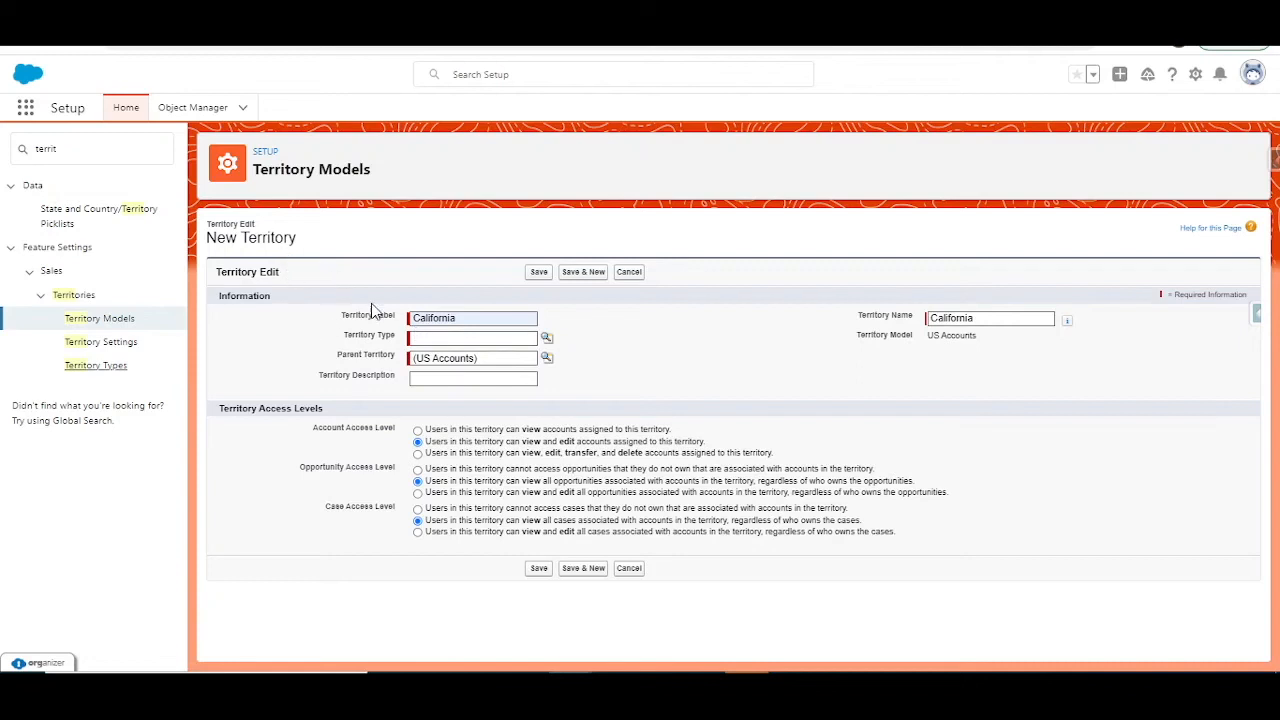
{"action": "left_click", "coordinate": [547, 338]}
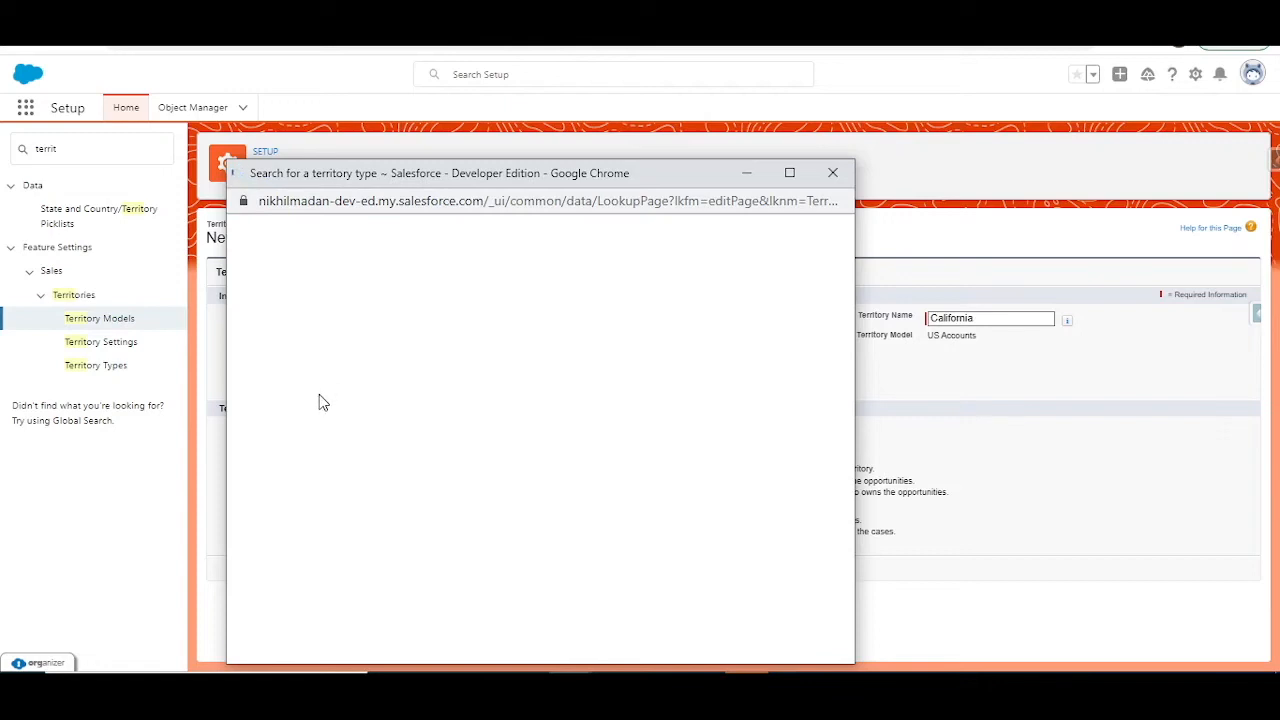
{"action": "left_click_drag", "start_coordinate": [506, 176], "coordinate": [785, 113]}
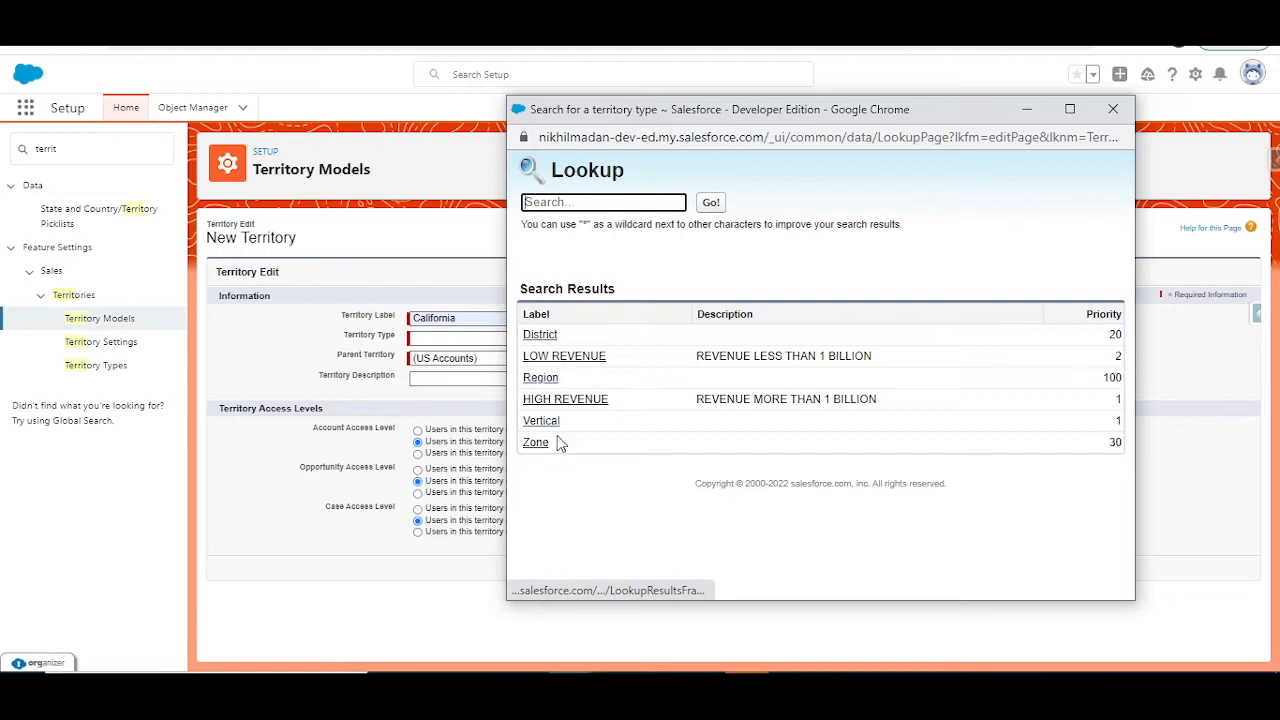
{"action": "left_click", "coordinate": [540, 377]}
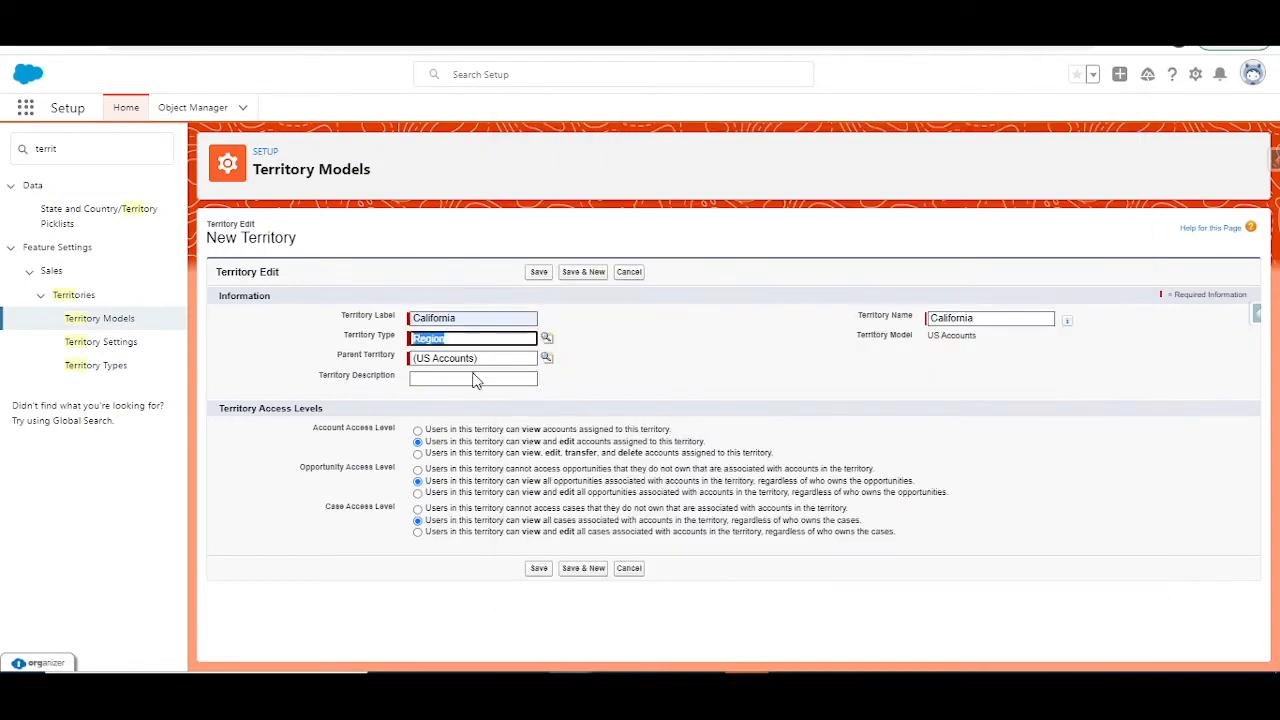
Step: Review the California territory's account, opportunity and case access levels and save the territory
{"action": "left_click_drag", "start_coordinate": [386, 431], "coordinate": [920, 528]}
{"action": "left_click", "coordinate": [926, 528]}
{"action": "left_click_drag", "start_coordinate": [488, 441], "coordinate": [724, 451]}
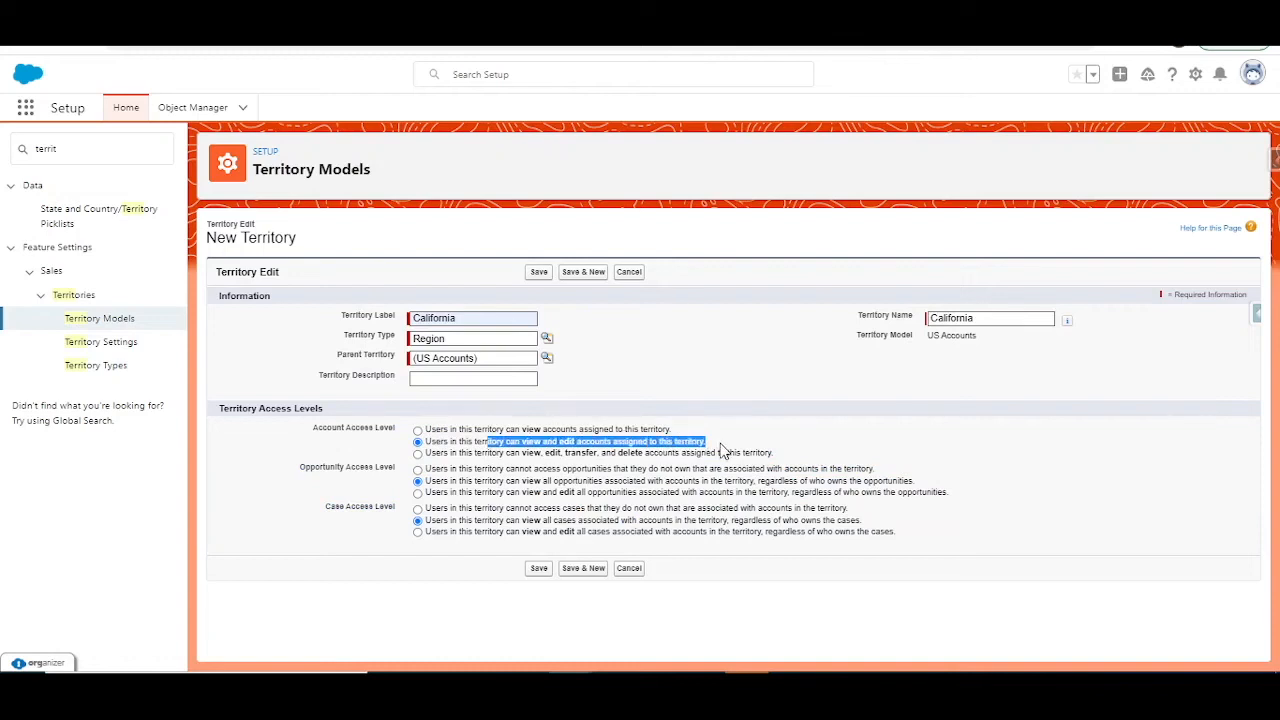
{"action": "left_click_drag", "start_coordinate": [492, 482], "coordinate": [640, 494]}
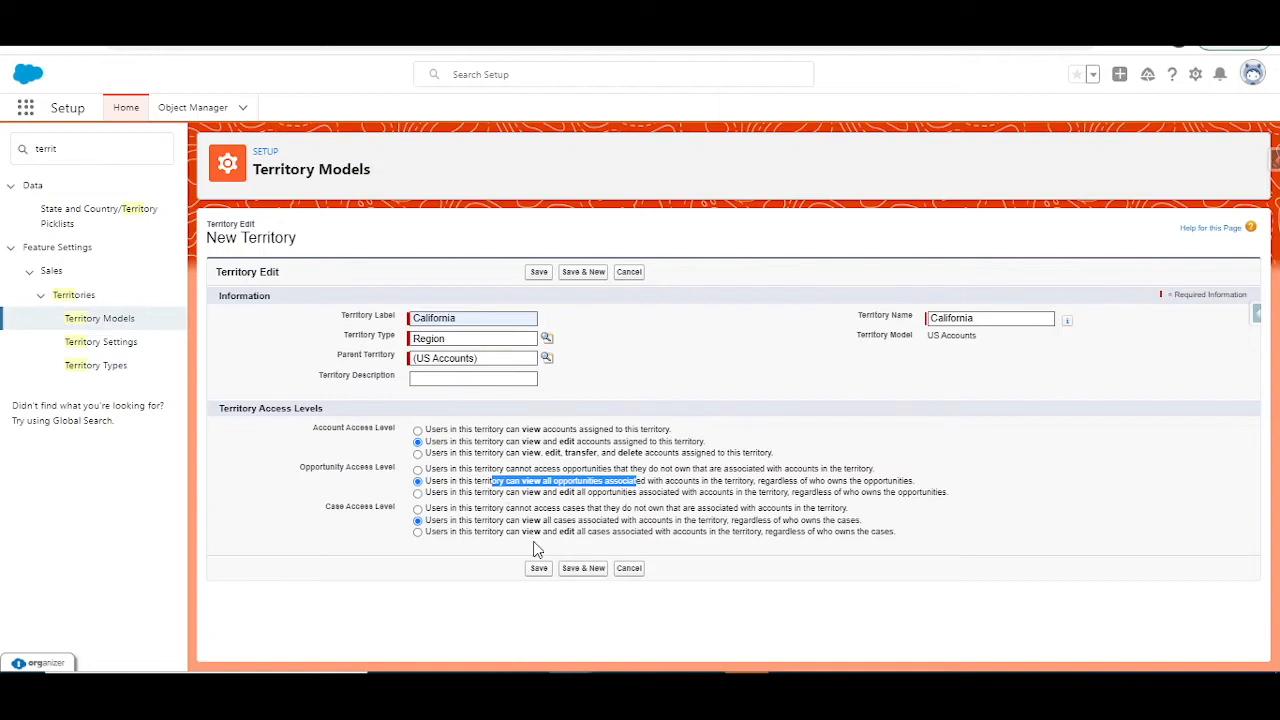
{"action": "left_click", "coordinate": [536, 276]}
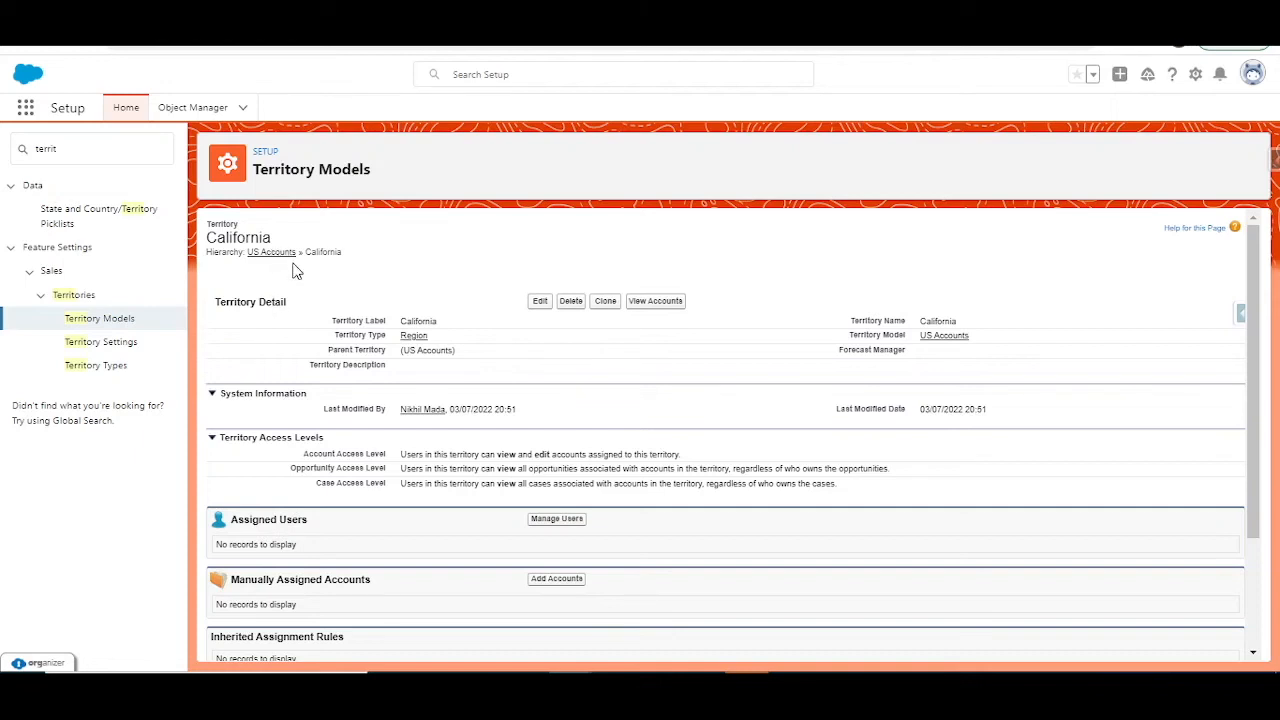
Step: Create and save a San Diego territory of type Zone under California in the US Accounts hierarchy
{"action": "left_click", "coordinate": [284, 253]}
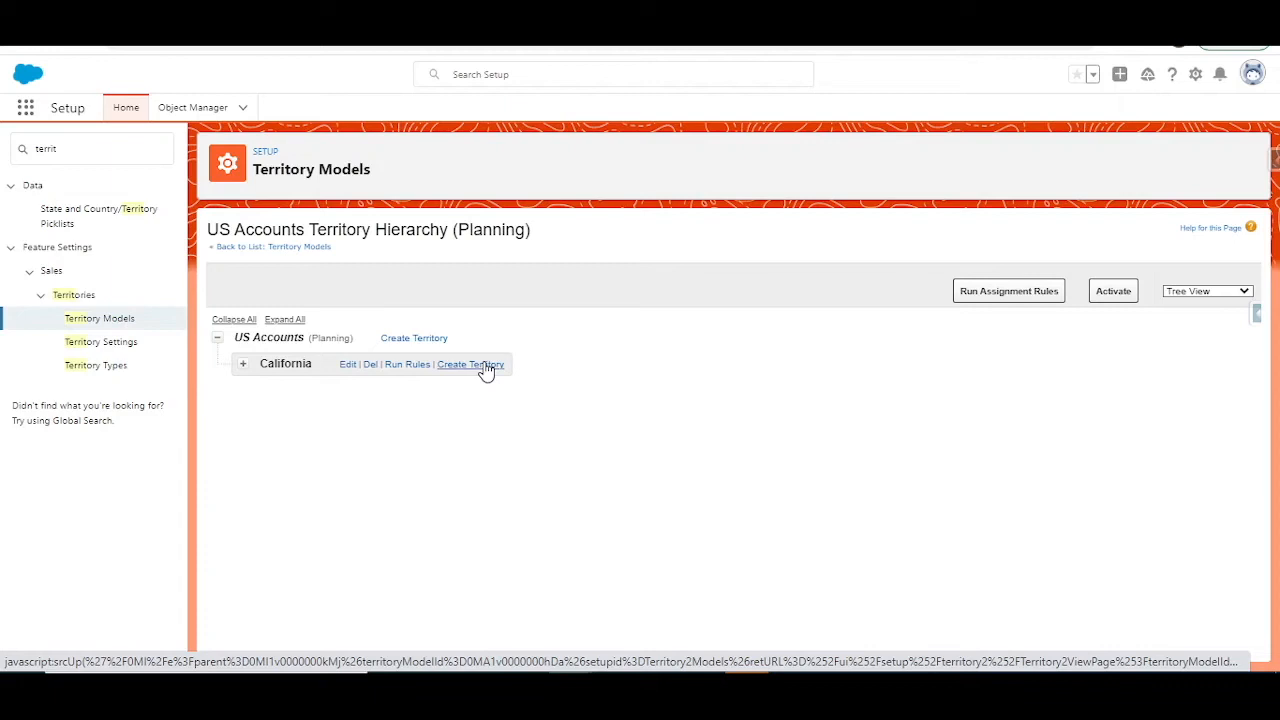
{"action": "left_click", "coordinate": [486, 366]}
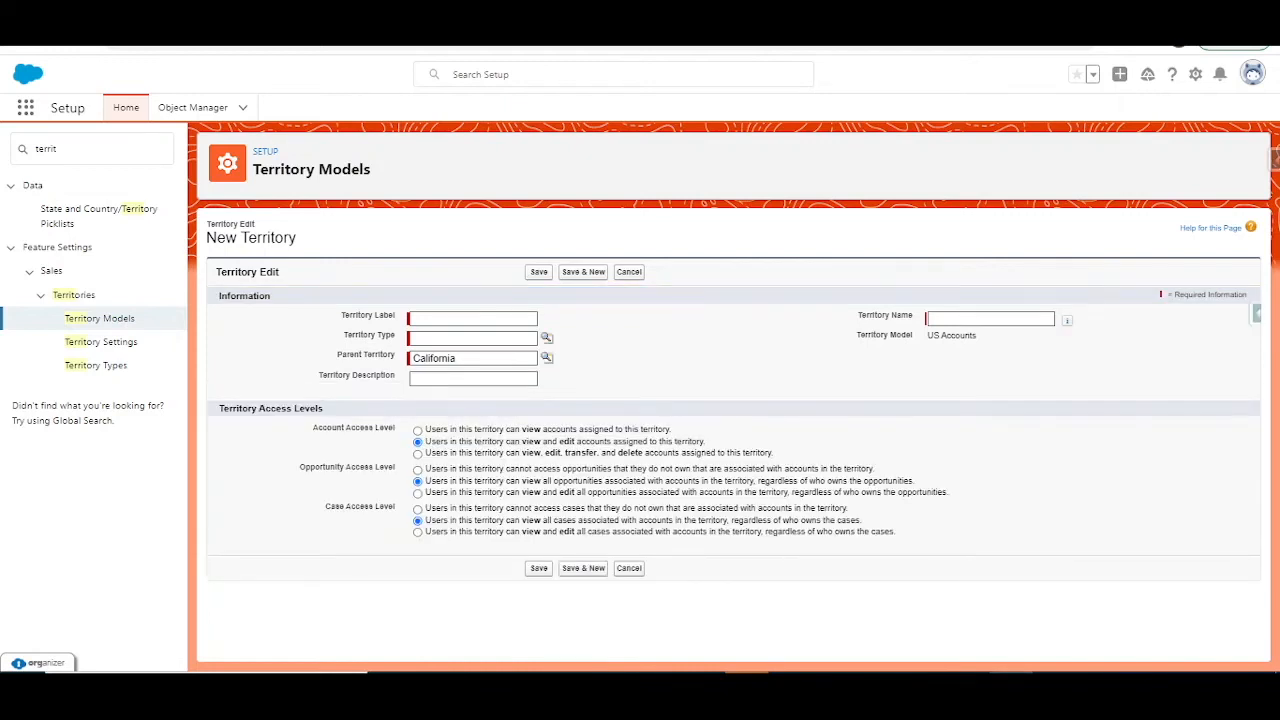
{"action": "left_click", "coordinate": [508, 317]}
{"action": "type", "text": "San Diego"}
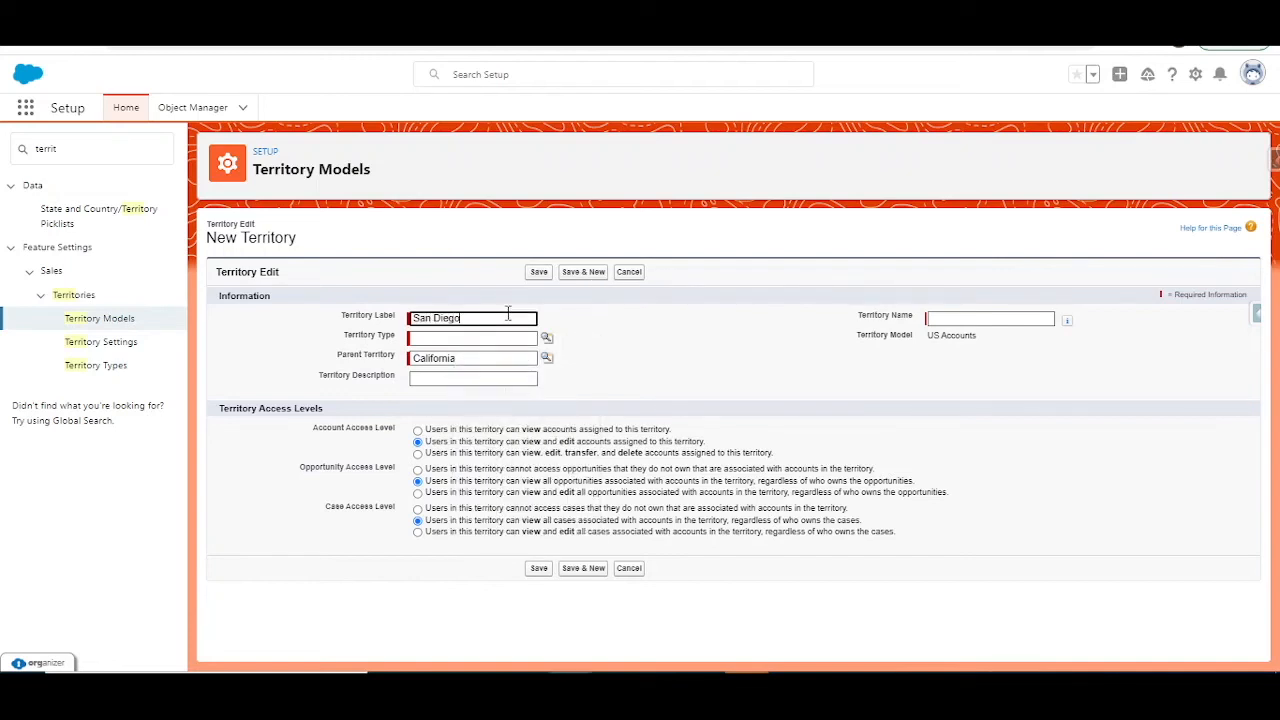
{"action": "key", "text": "Tab"}
{"action": "left_click", "coordinate": [531, 338]}
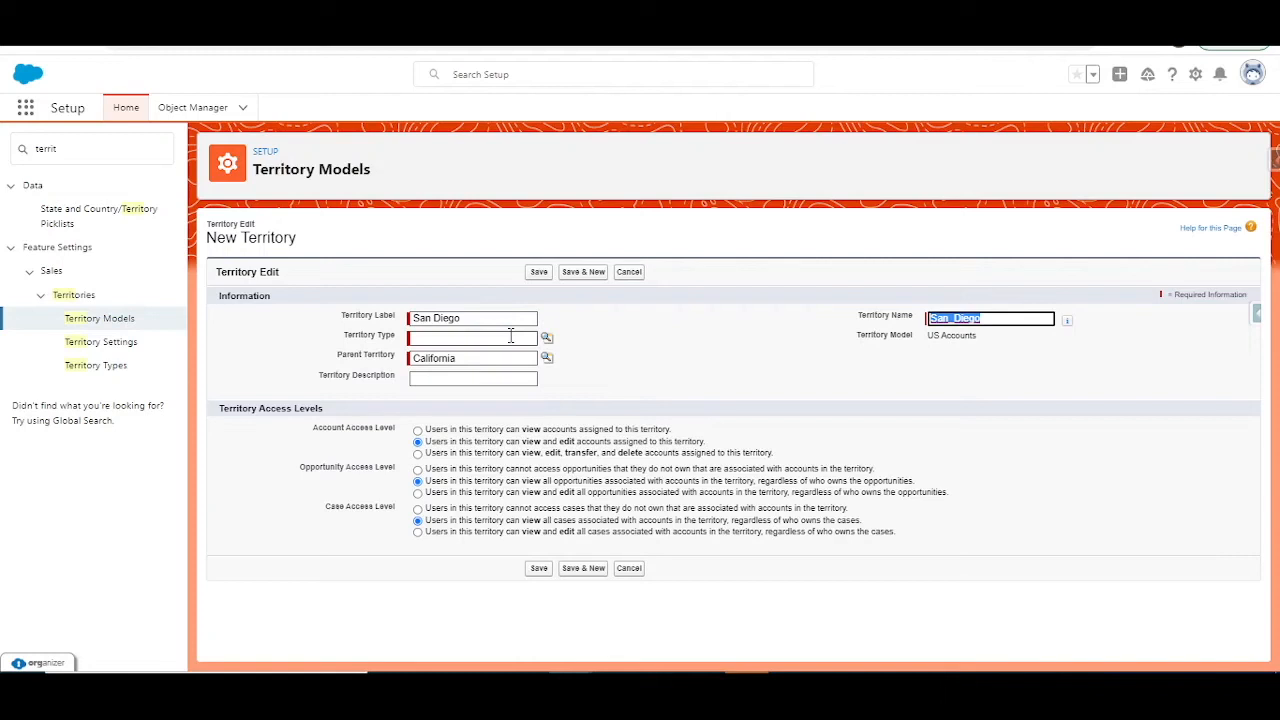
{"action": "left_click", "coordinate": [482, 410]}
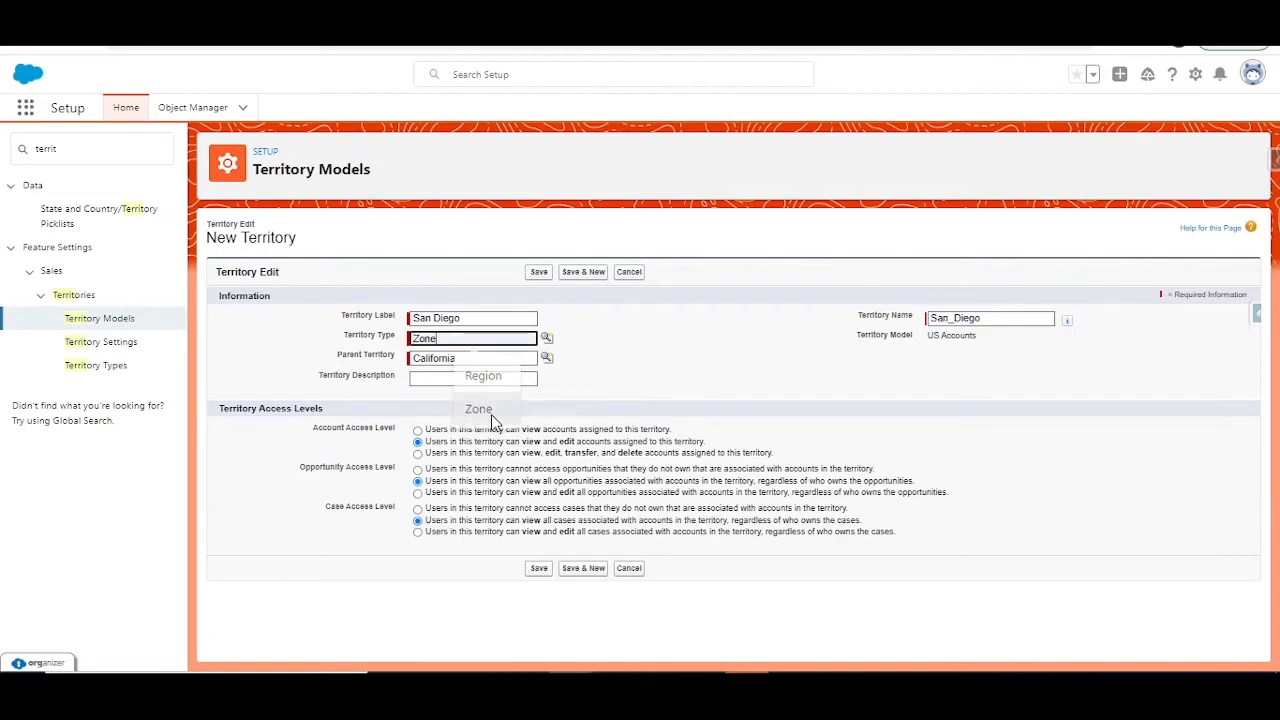
{"action": "left_click", "coordinate": [538, 272]}
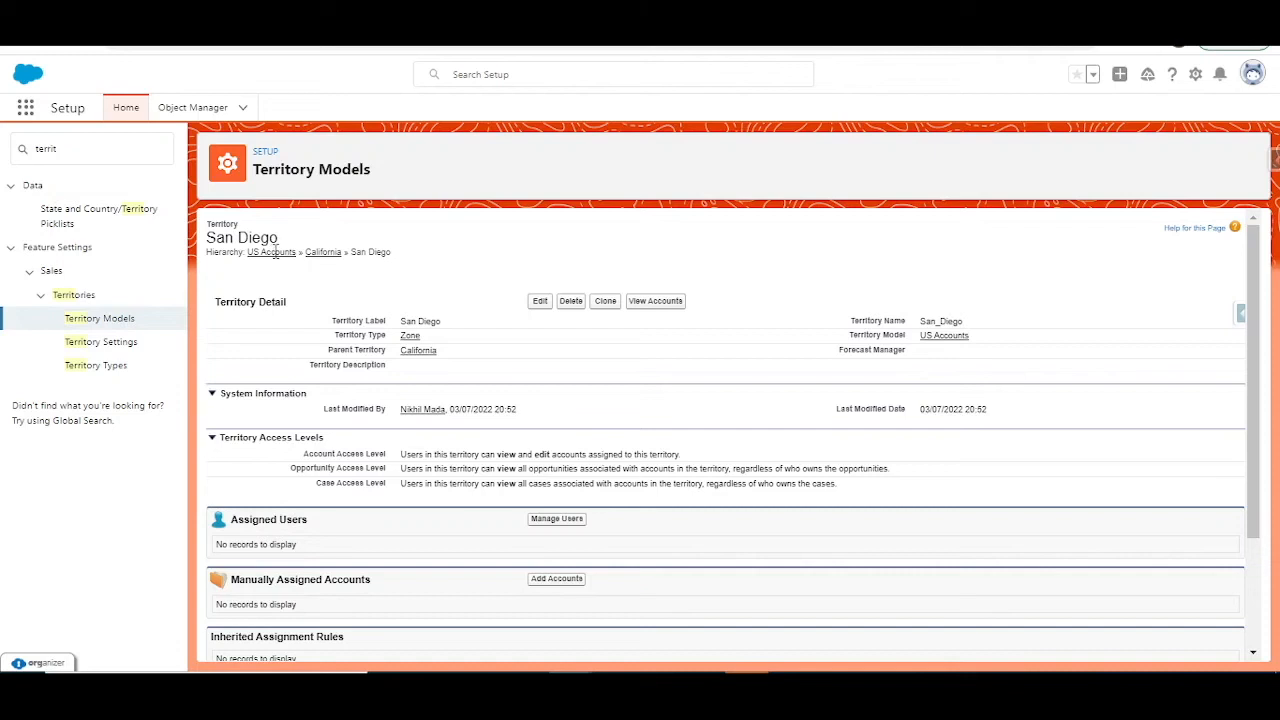
Step: Create and save a Texas territory of type Region directly under the US Accounts model
{"action": "left_click", "coordinate": [292, 252]}
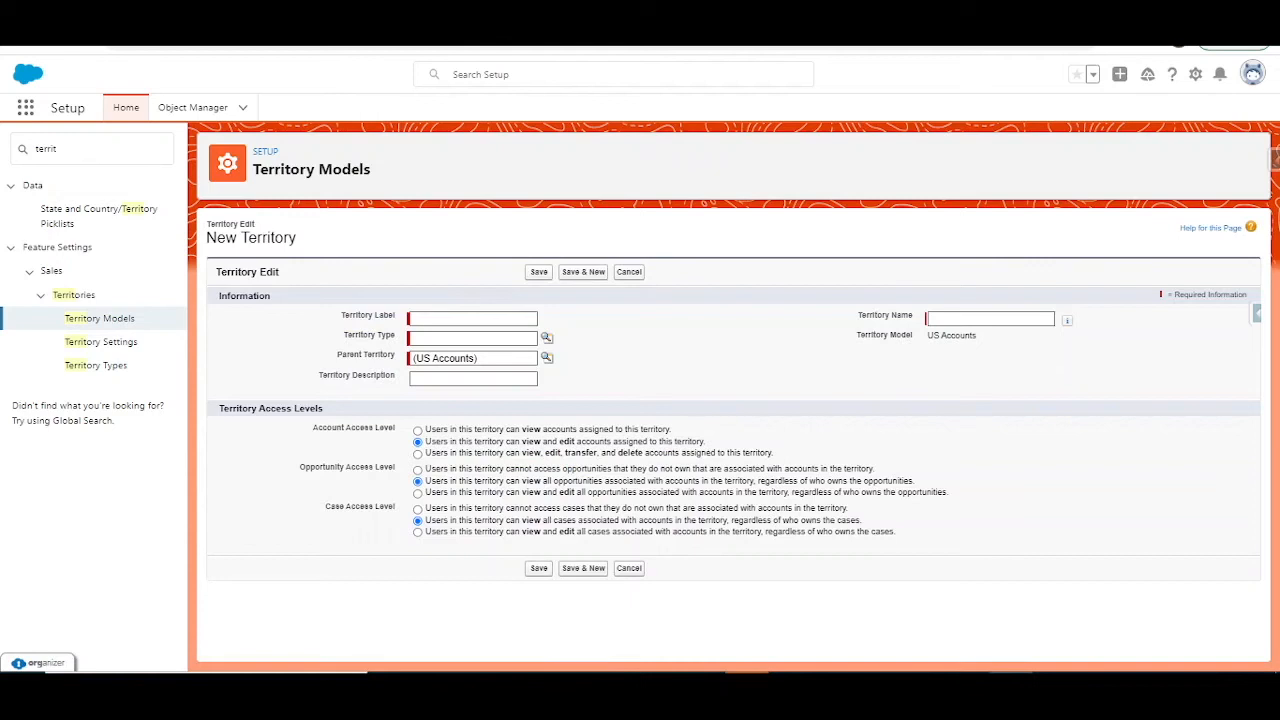
{"action": "left_click", "coordinate": [493, 322]}
{"action": "type", "text": "TEx"}
{"action": "left_click", "coordinate": [479, 356]}
{"action": "left_click", "coordinate": [494, 340]}
{"action": "type", "text": "re"}
{"action": "left_click", "coordinate": [492, 367]}
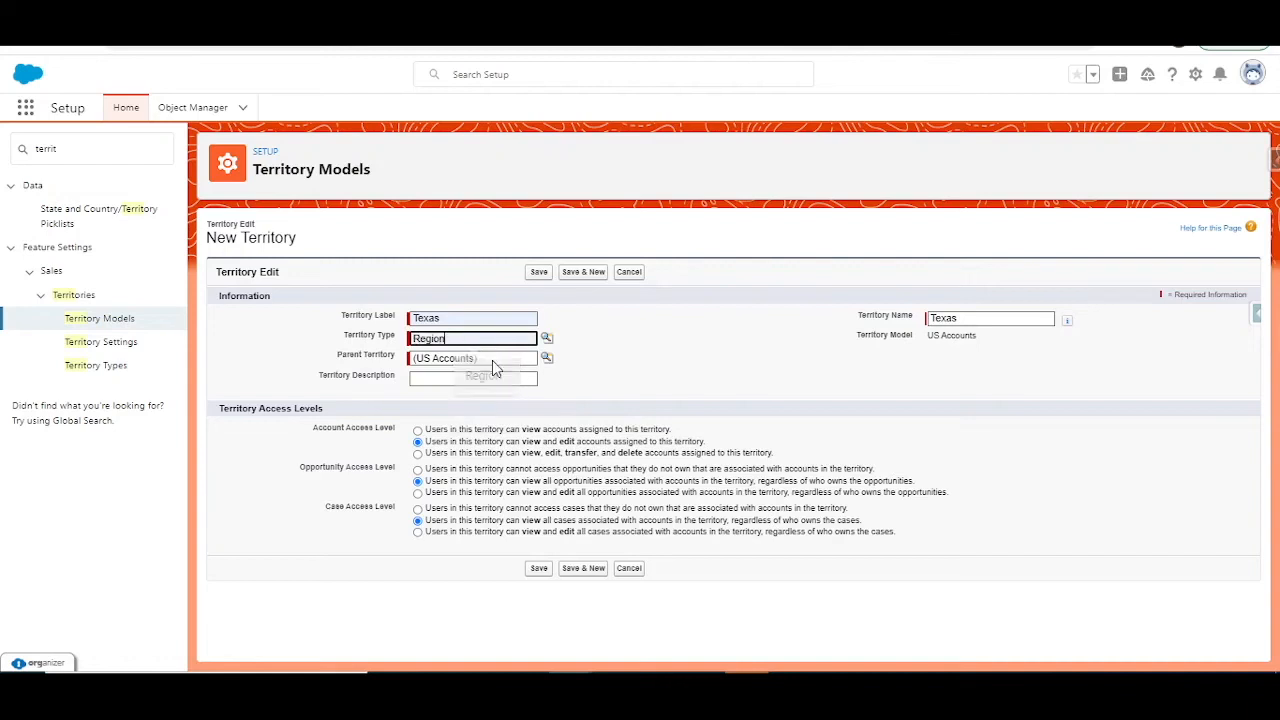
{"action": "left_click", "coordinate": [538, 273]}
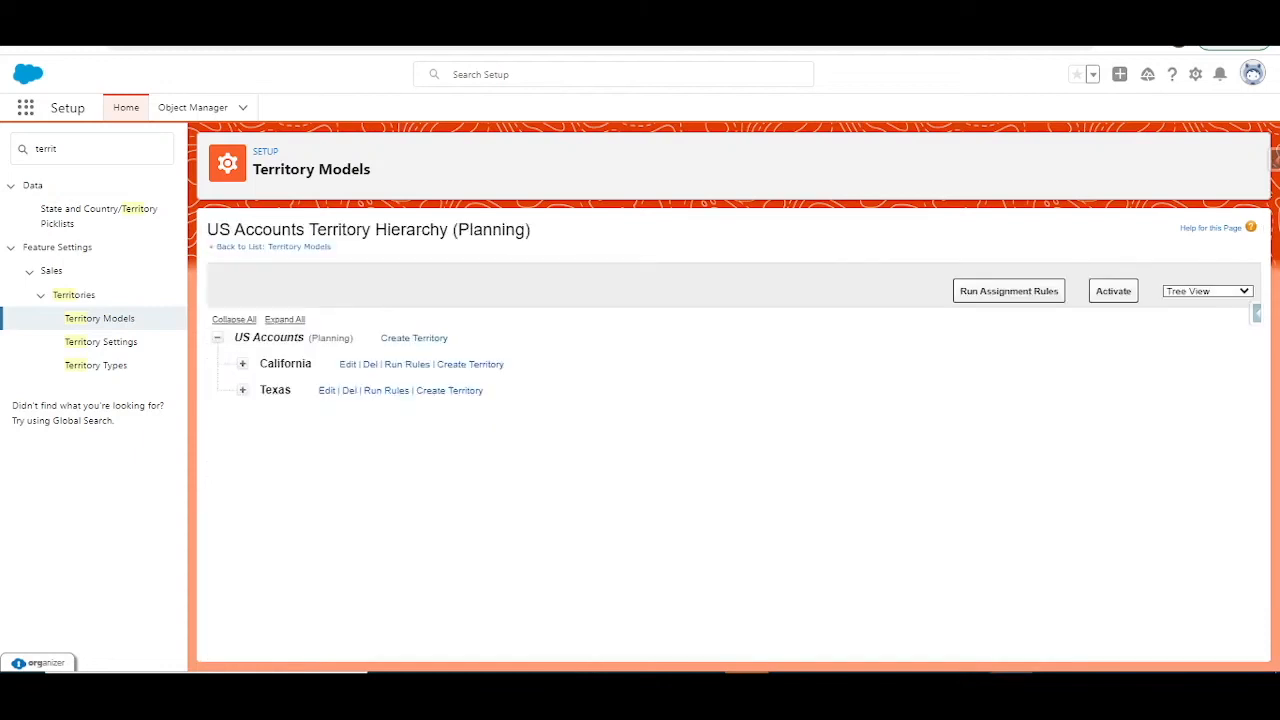
Step: Create and save a Dallas territory of type Zone under the Texas territory
{"action": "left_click", "coordinate": [461, 395]}
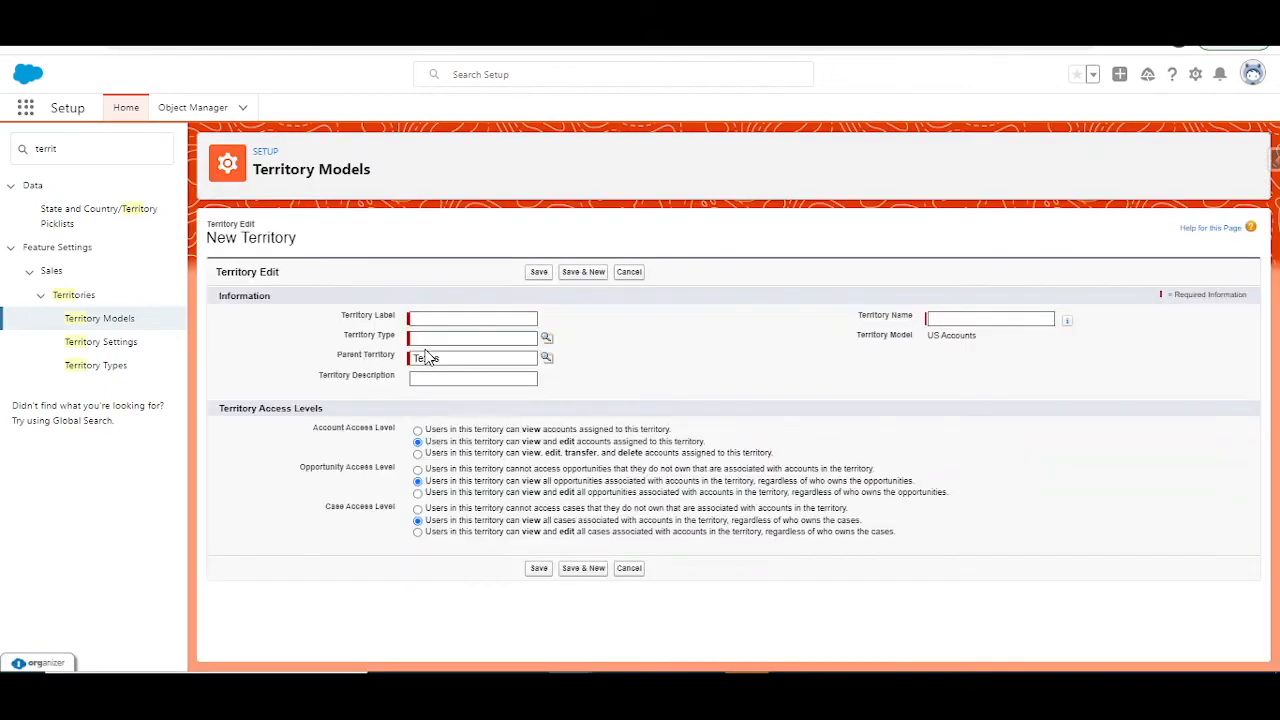
{"action": "left_click", "coordinate": [433, 317]}
{"action": "type", "text": "Dallas"}
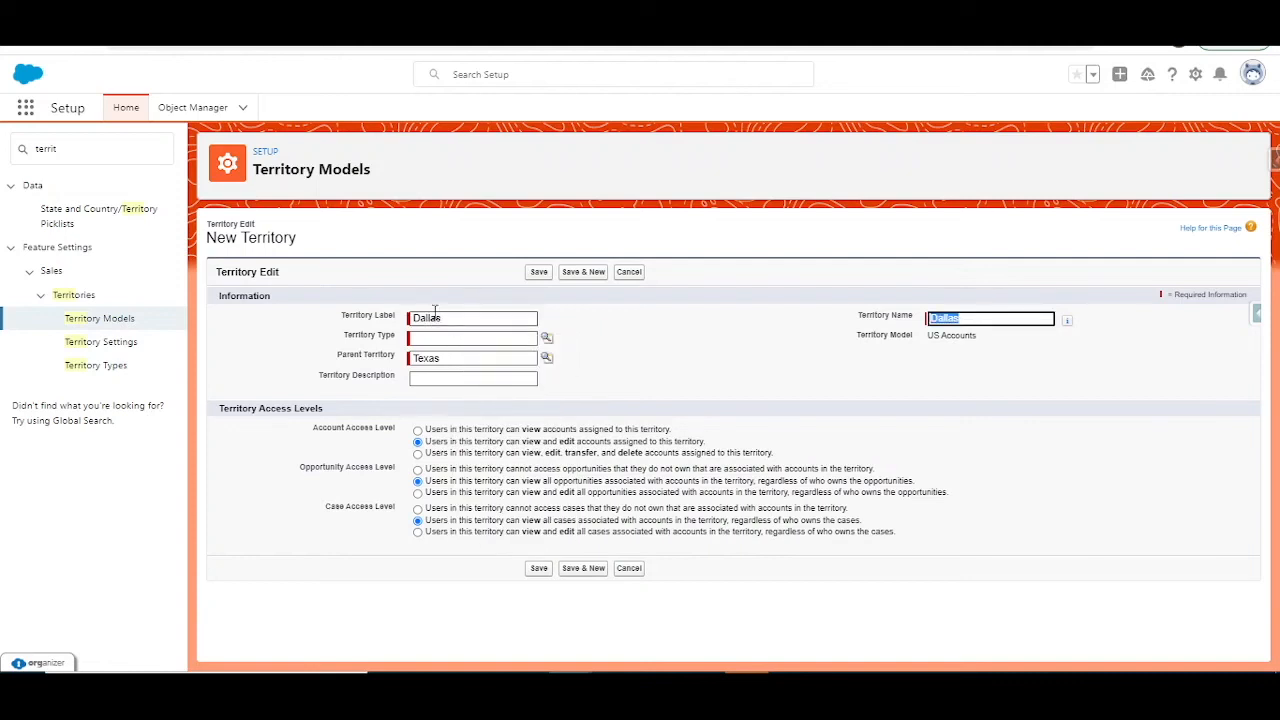
{"action": "left_click", "coordinate": [440, 340]}
{"action": "left_click", "coordinate": [478, 409]}
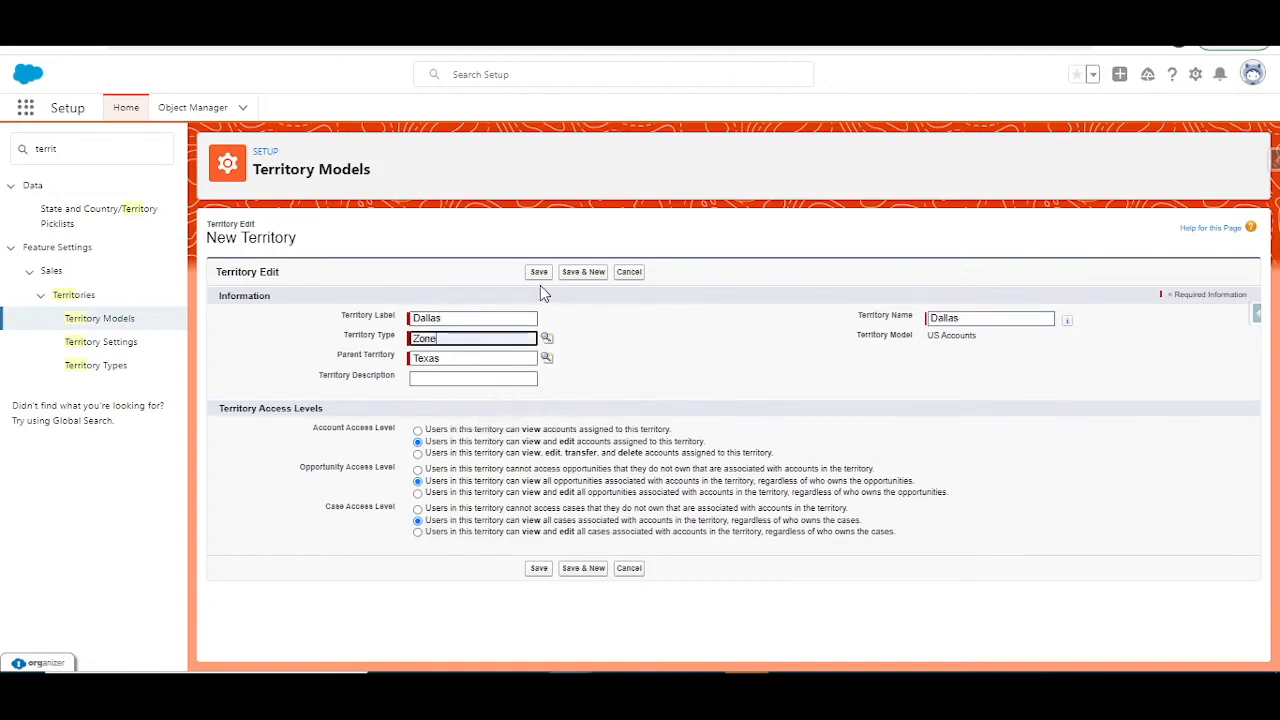
{"action": "left_click", "coordinate": [540, 272]}
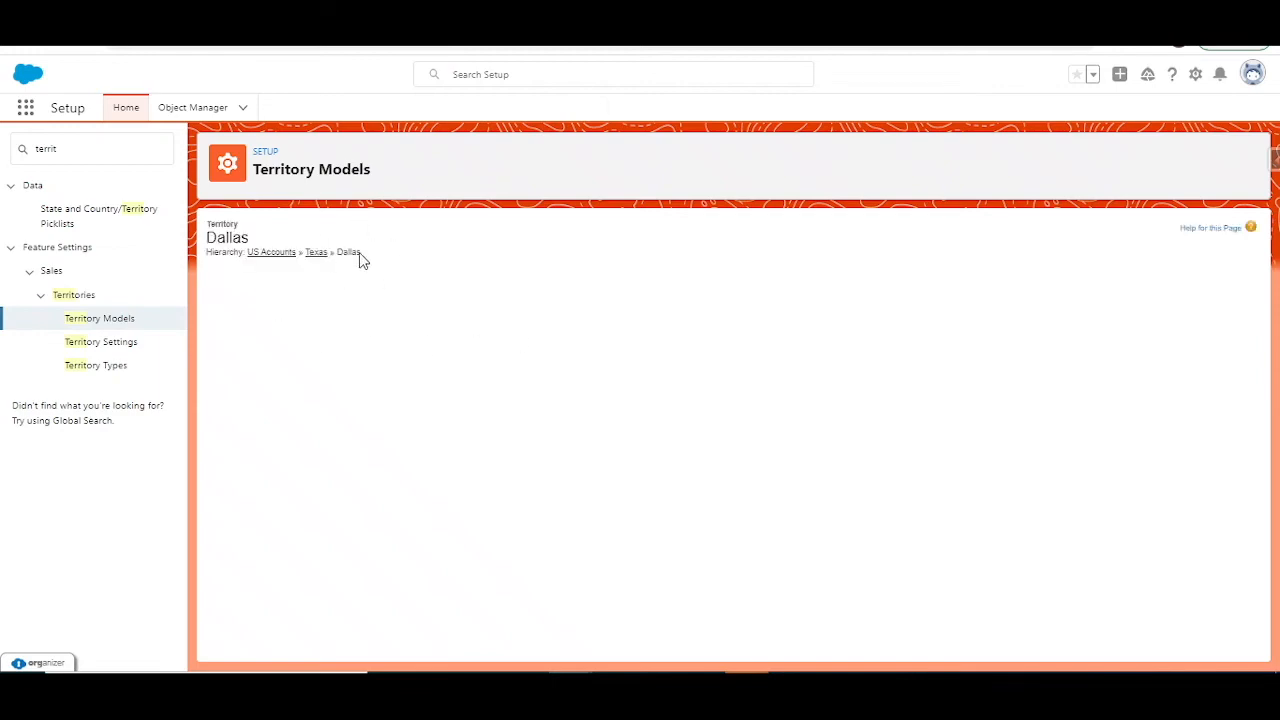
Step: Start a new assignment rule for the Dallas territory and name it City Dallas
{"action": "scroll", "coordinate": [481, 457], "scroll_direction": "down", "scroll_amount": 3}
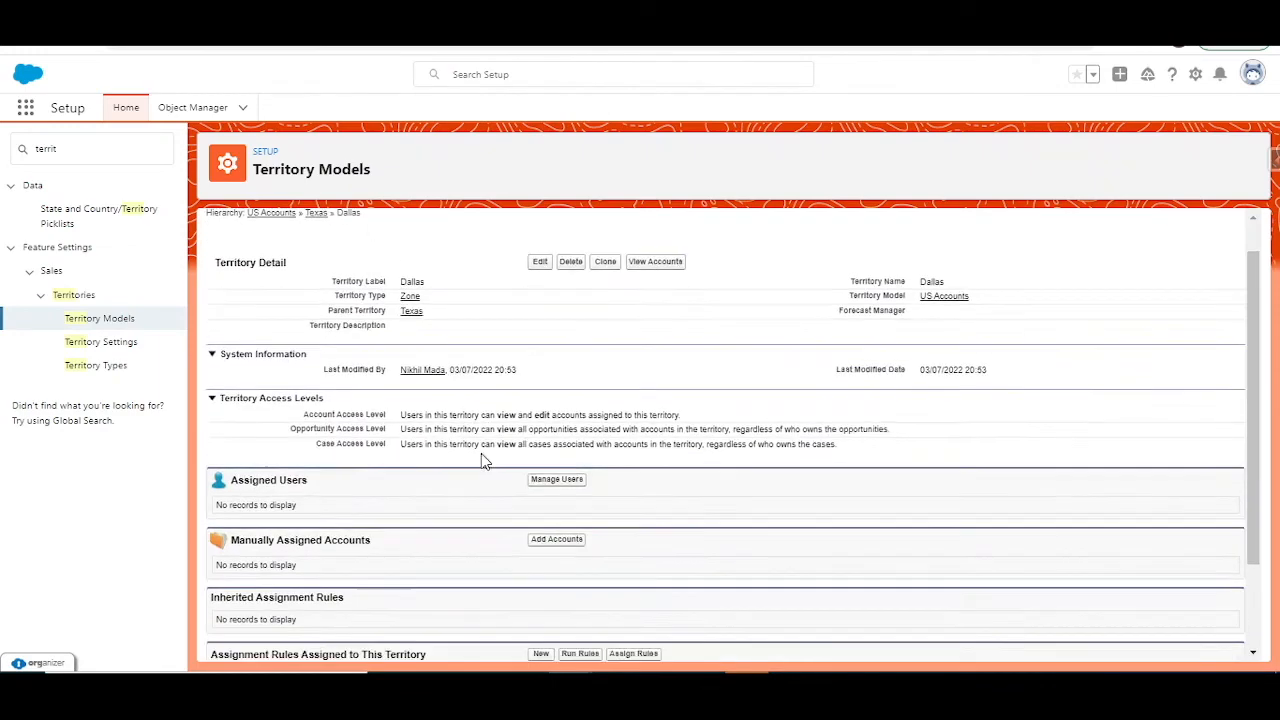
{"action": "scroll", "coordinate": [481, 460], "scroll_direction": "up", "scroll_amount": 2}
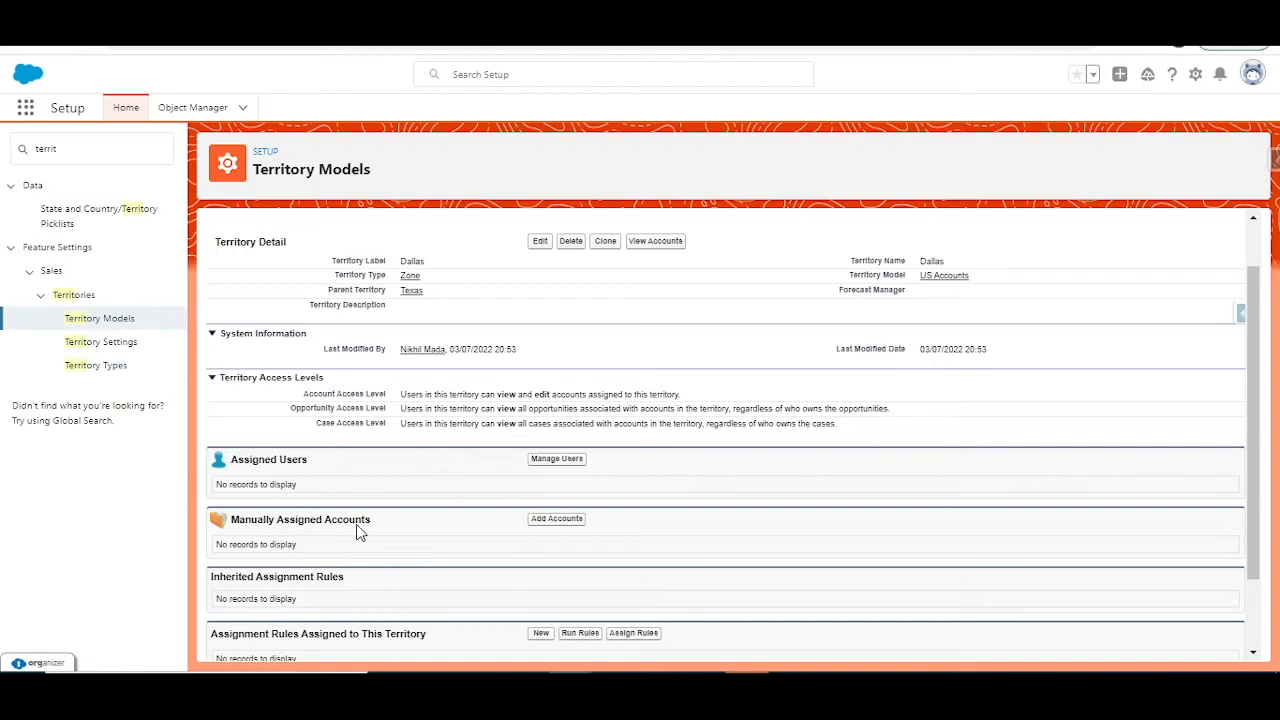
{"action": "scroll", "coordinate": [360, 533], "scroll_direction": "down", "scroll_amount": 2}
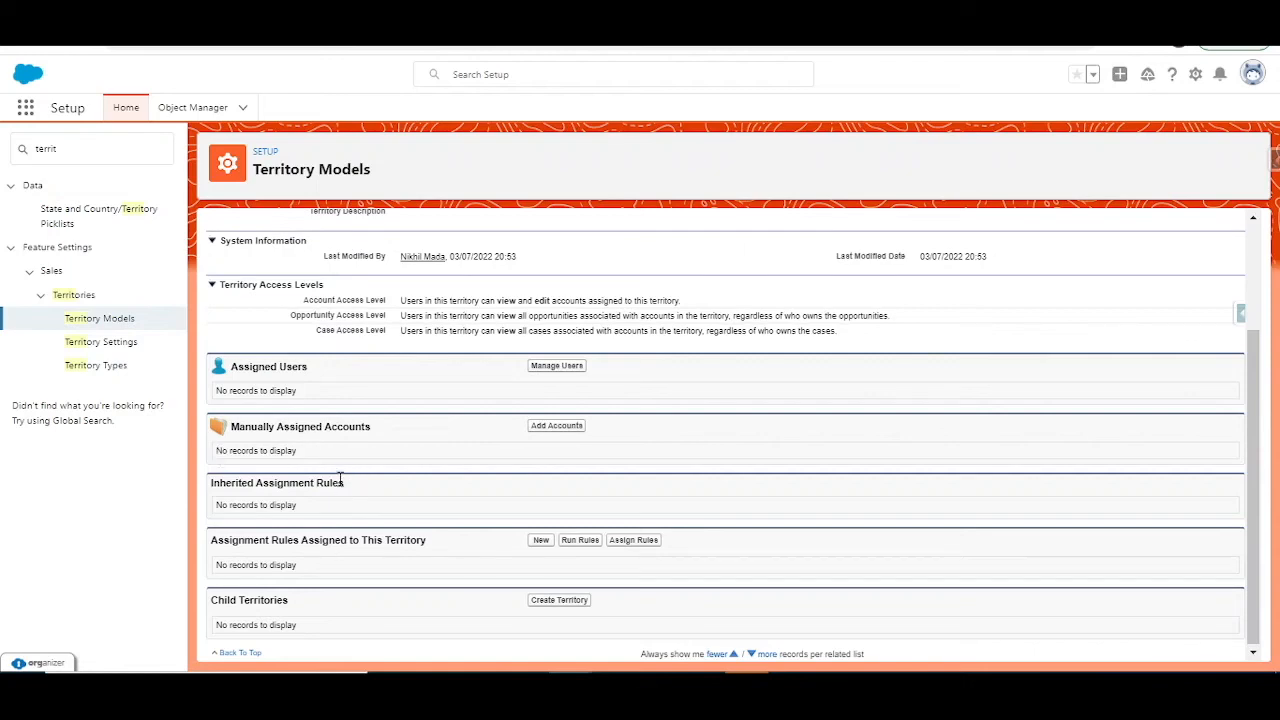
{"action": "scroll", "coordinate": [340, 480], "scroll_direction": "up", "scroll_amount": 2}
{"action": "scroll", "coordinate": [390, 474], "scroll_direction": "down", "scroll_amount": 2}
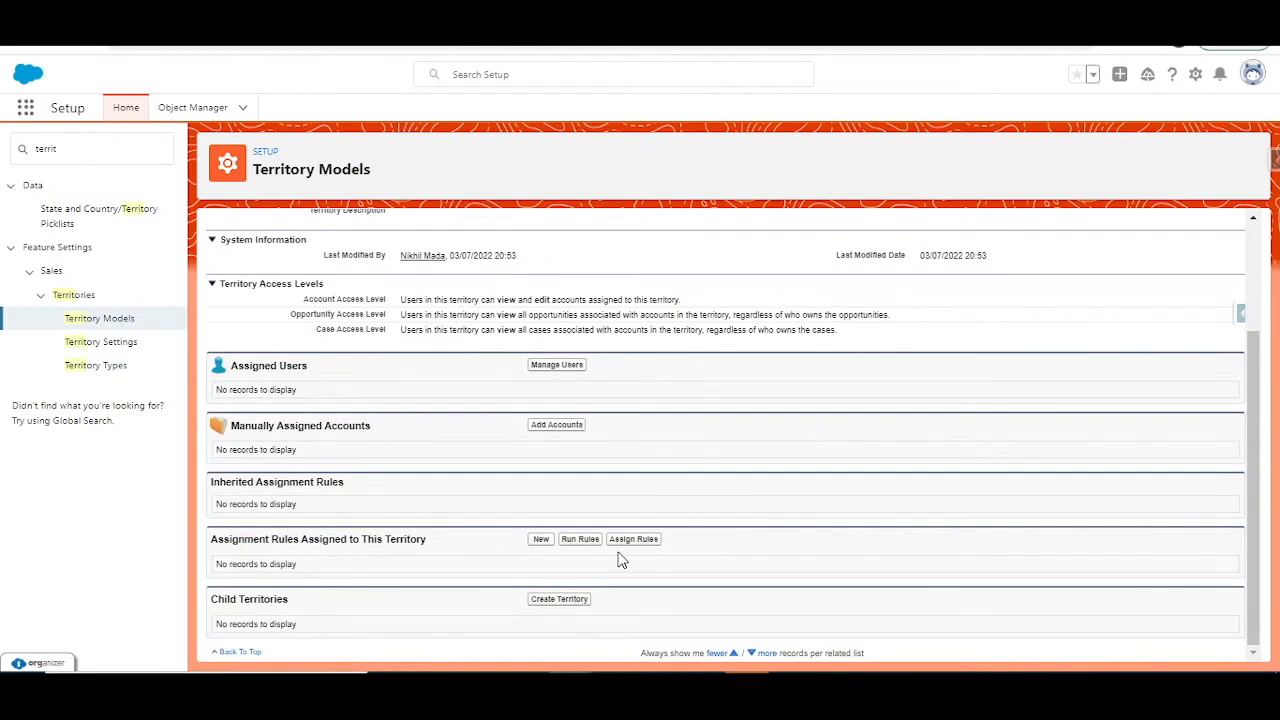
{"action": "left_click", "coordinate": [539, 540]}
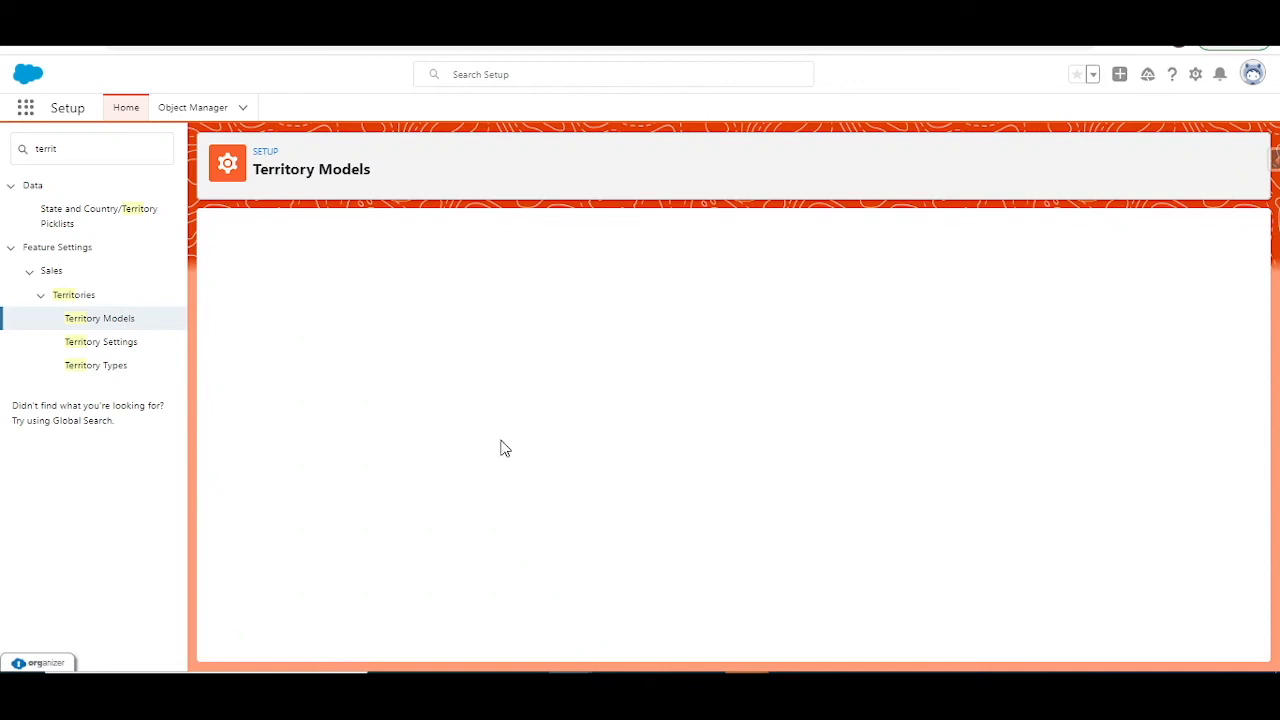
{"action": "left_click", "coordinate": [469, 318]}
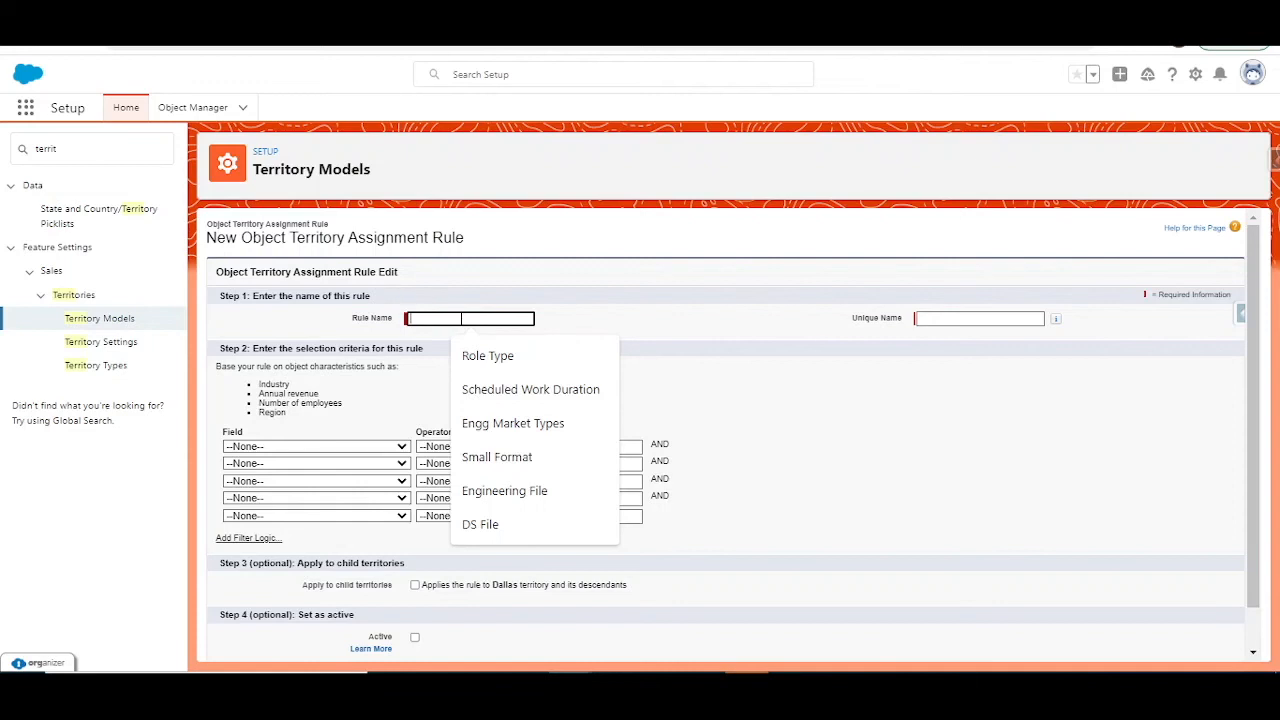
{"action": "type", "text": "City Dallas"}
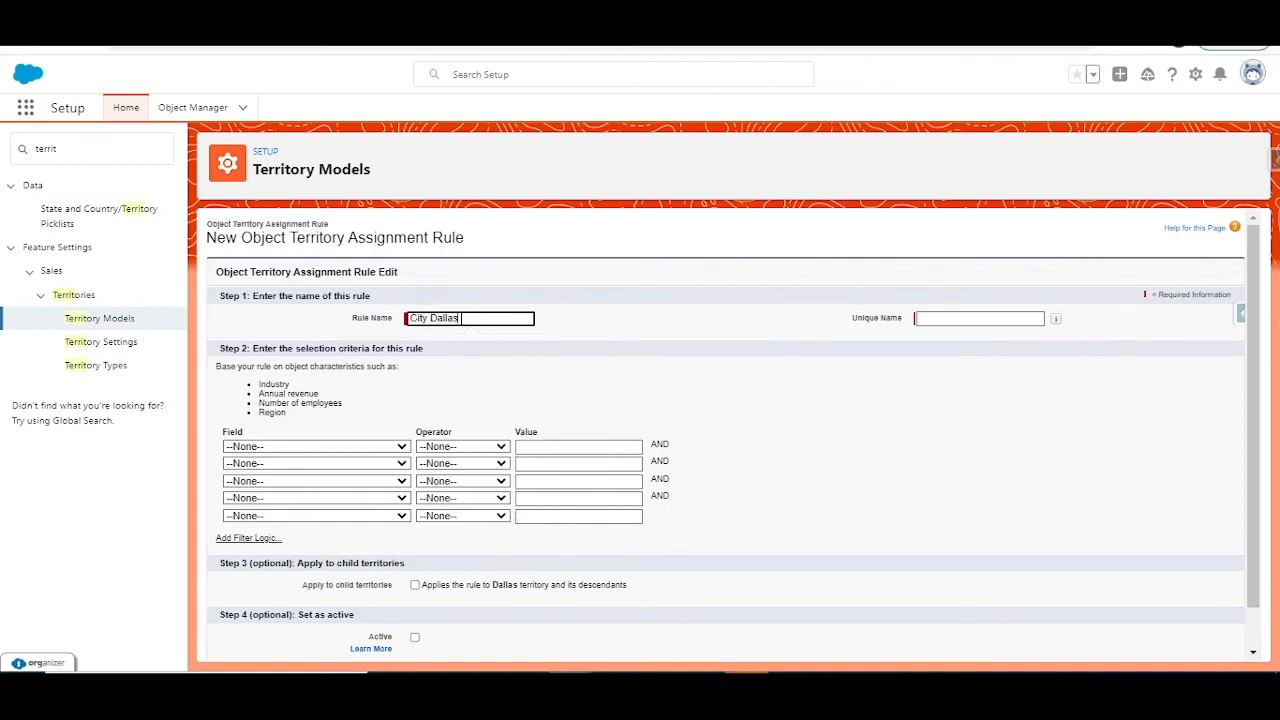
{"action": "key", "text": "Tab"}
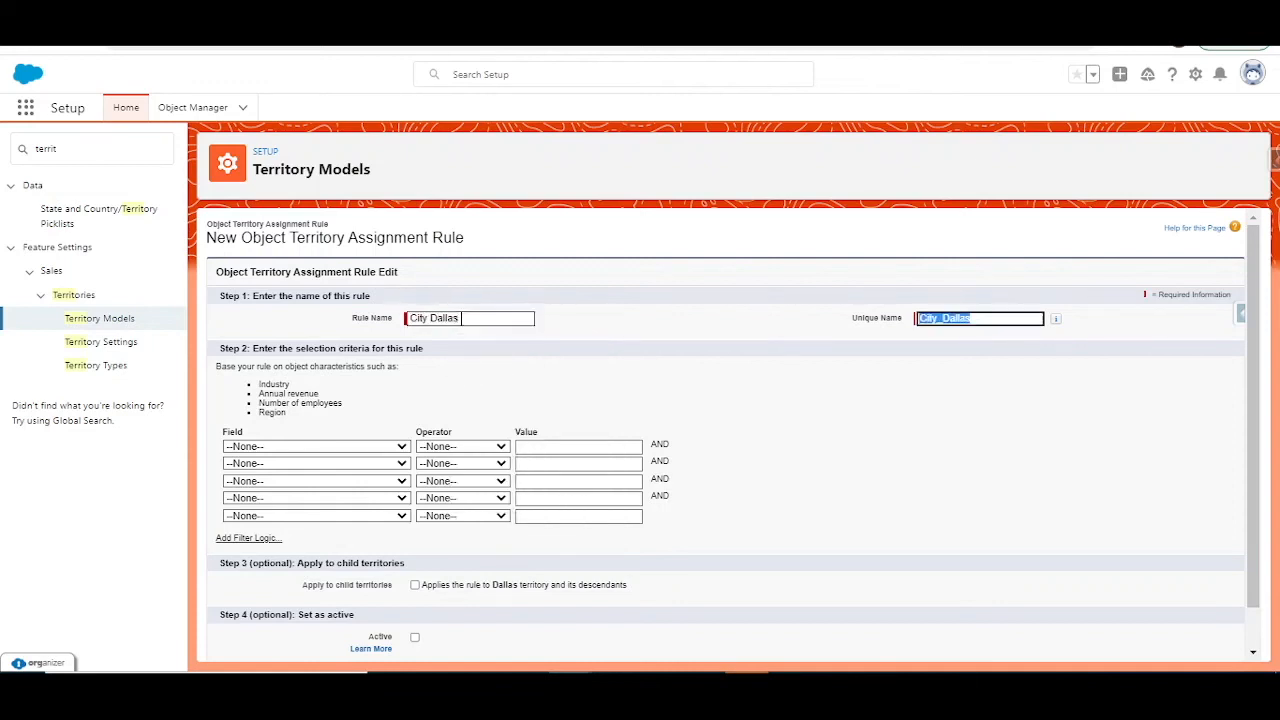
Step: Set the rule criterion to Account: Billing City equals Dallas, apply it to child territories, make it active and save it
{"action": "left_click", "coordinate": [366, 448]}
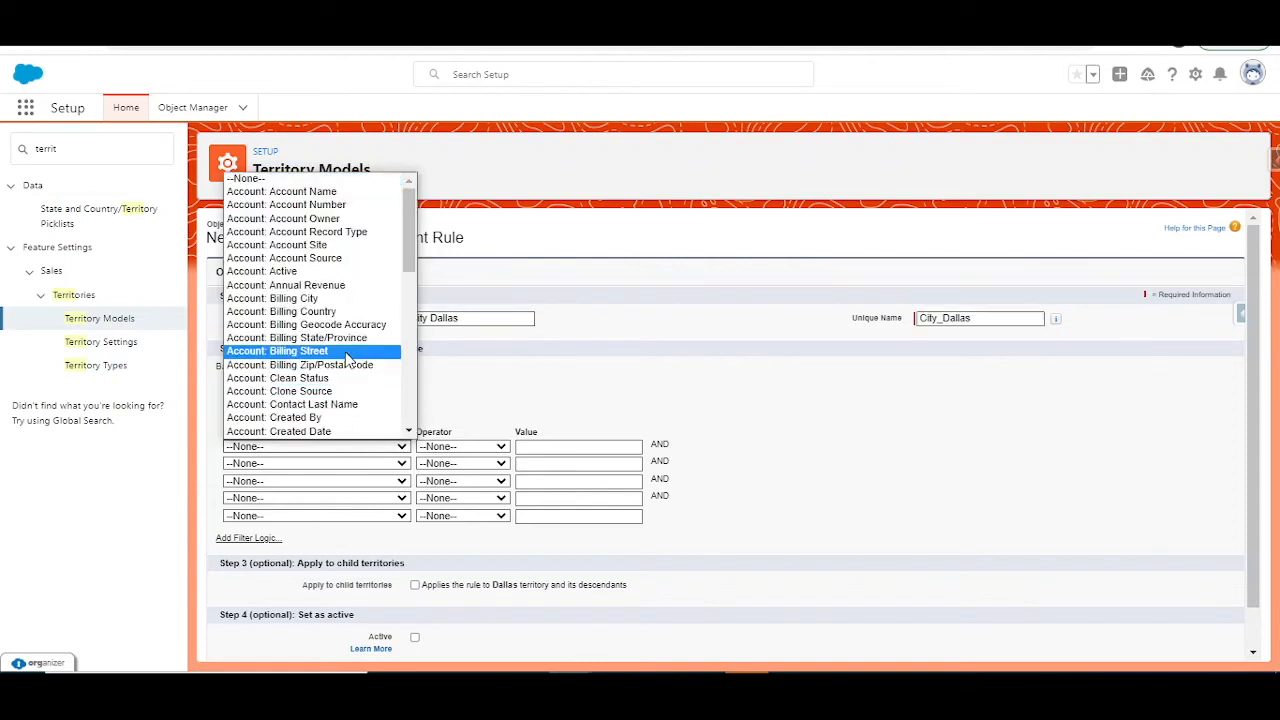
{"action": "left_click", "coordinate": [338, 298]}
{"action": "left_click", "coordinate": [462, 446]}
{"action": "left_click", "coordinate": [452, 463]}
{"action": "left_click", "coordinate": [524, 447]}
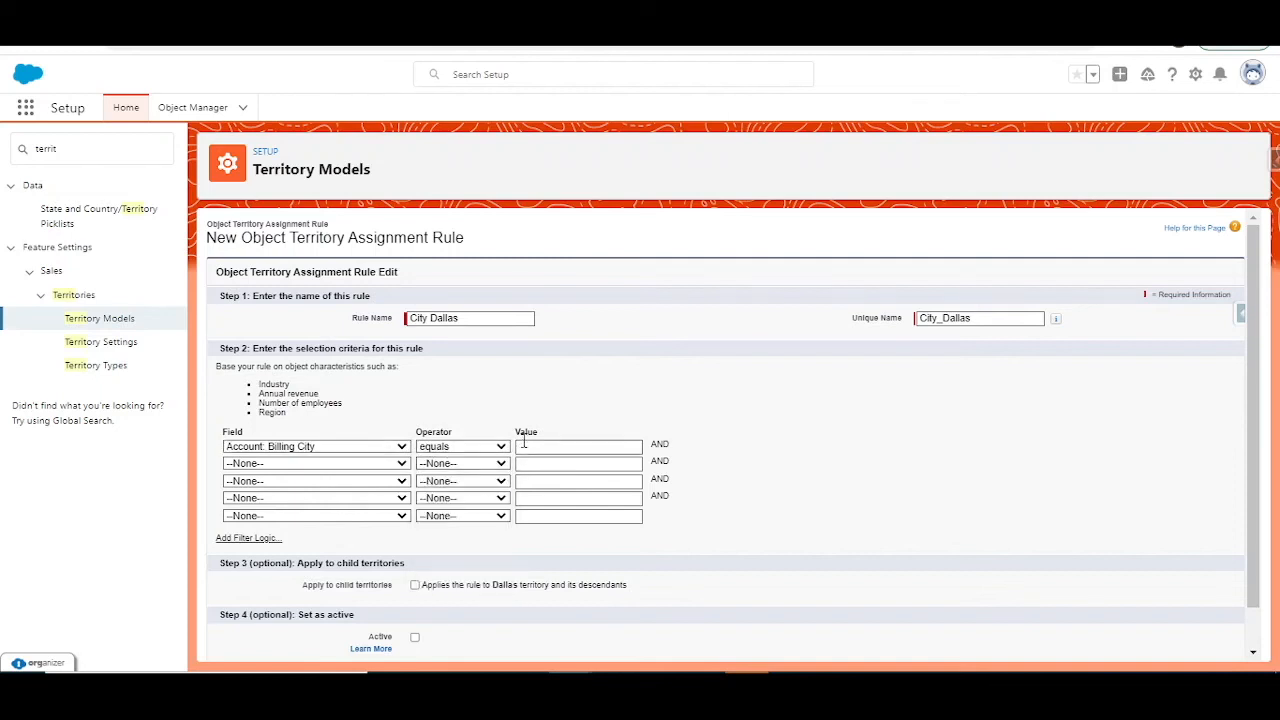
{"action": "type", "text": "Dallas"}
{"action": "scroll", "coordinate": [522, 440], "scroll_direction": "down", "scroll_amount": 1}
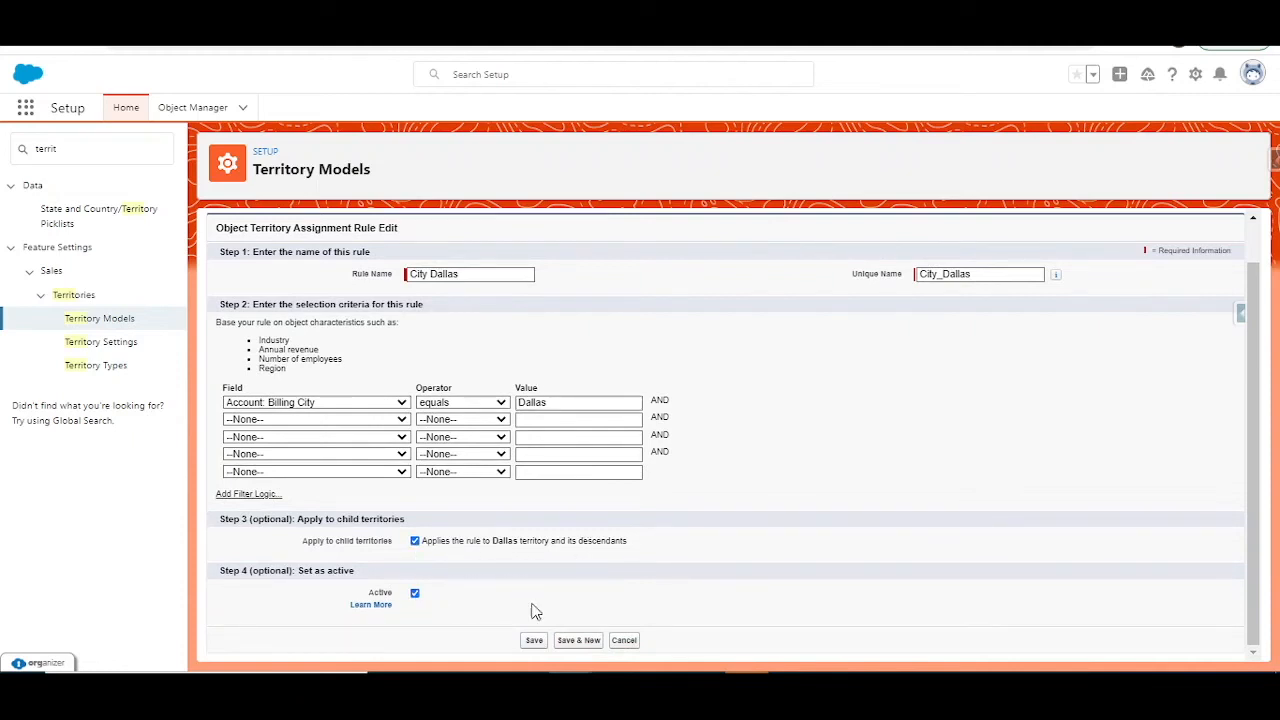
{"action": "left_click", "coordinate": [535, 641]}
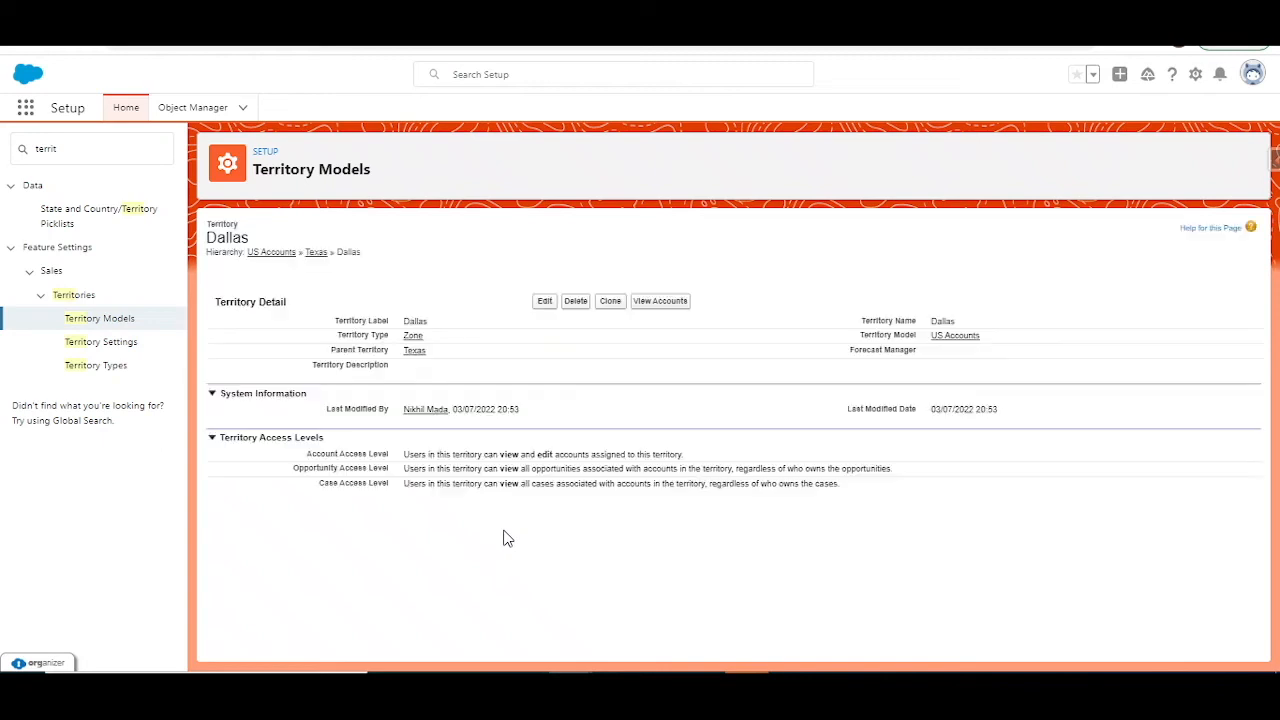
Step: Assign the fifth available user to the Dallas territory and save the assignment
{"action": "scroll", "coordinate": [588, 500], "scroll_direction": "down", "scroll_amount": 1}
{"action": "scroll", "coordinate": [590, 505], "scroll_direction": "down", "scroll_amount": 3}
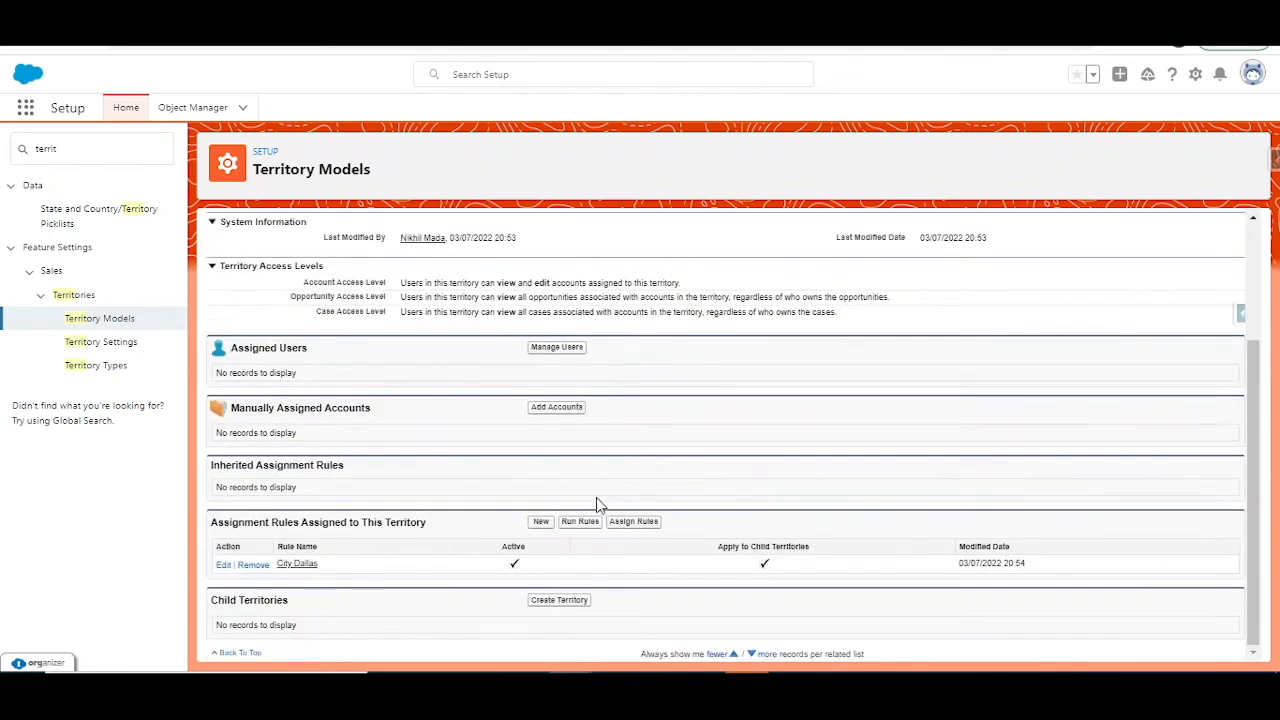
{"action": "left_click", "coordinate": [557, 347]}
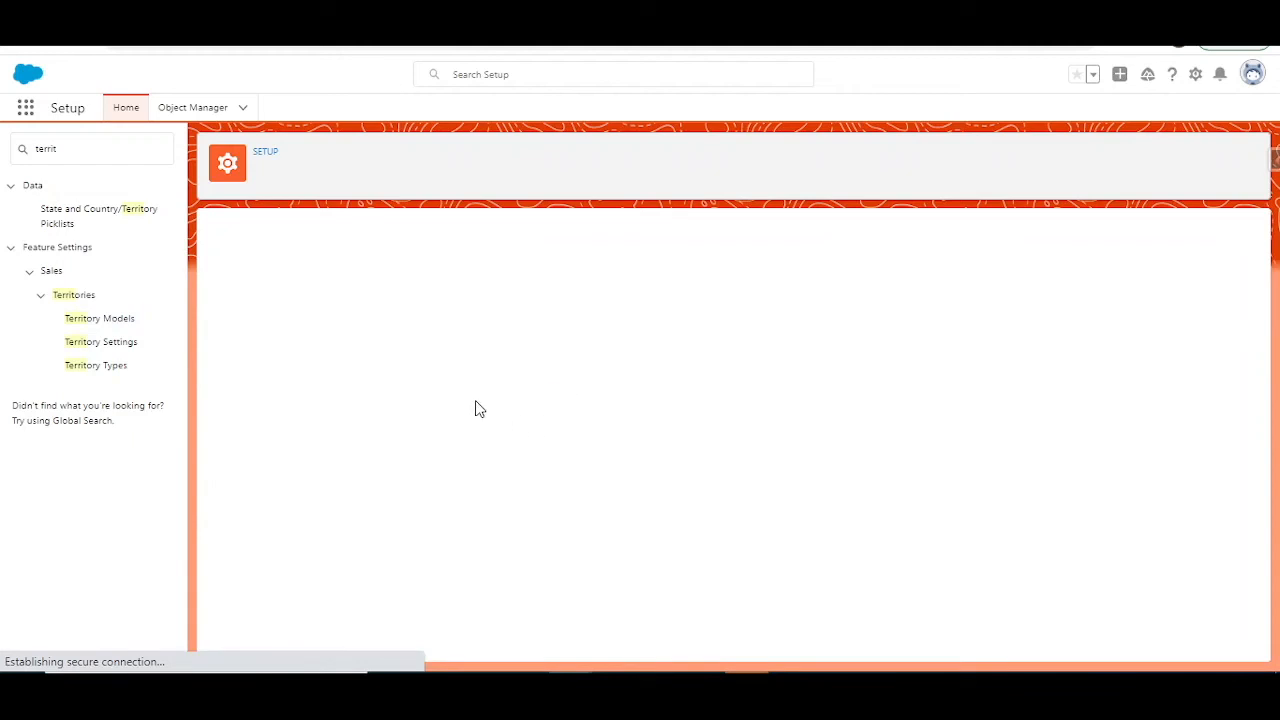
{"action": "left_click", "coordinate": [289, 416]}
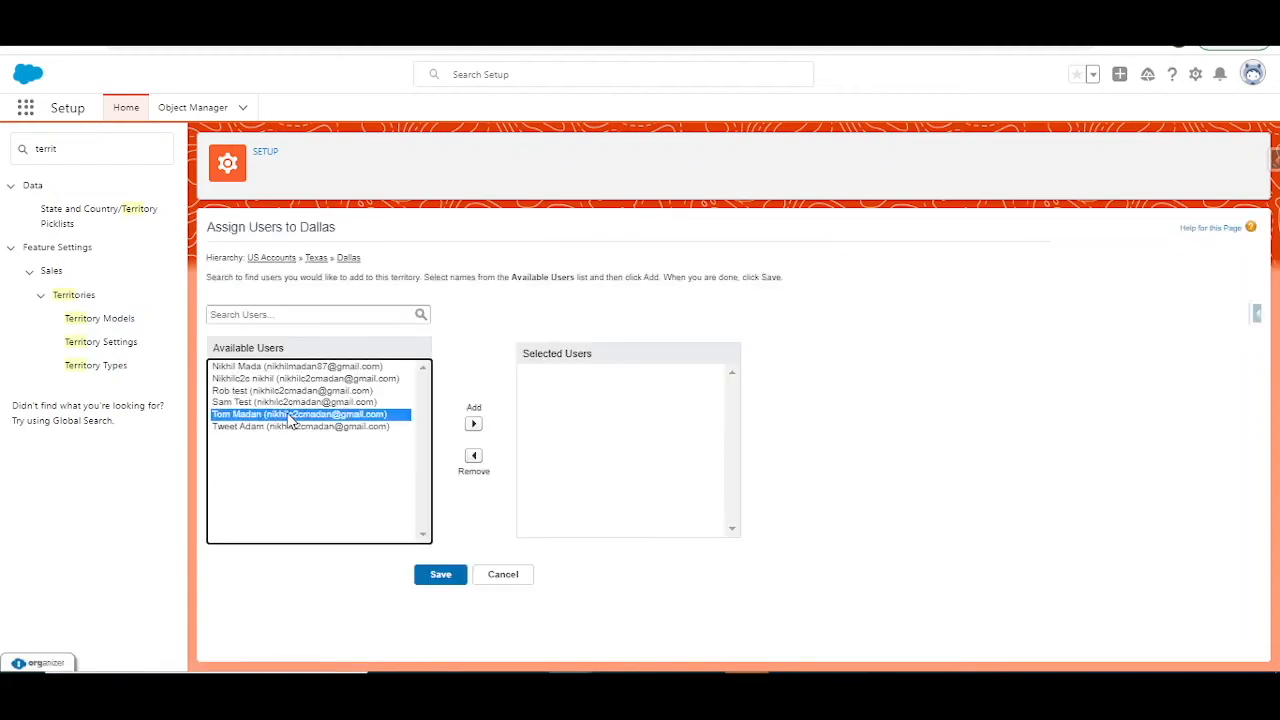
{"action": "left_click", "coordinate": [474, 424]}
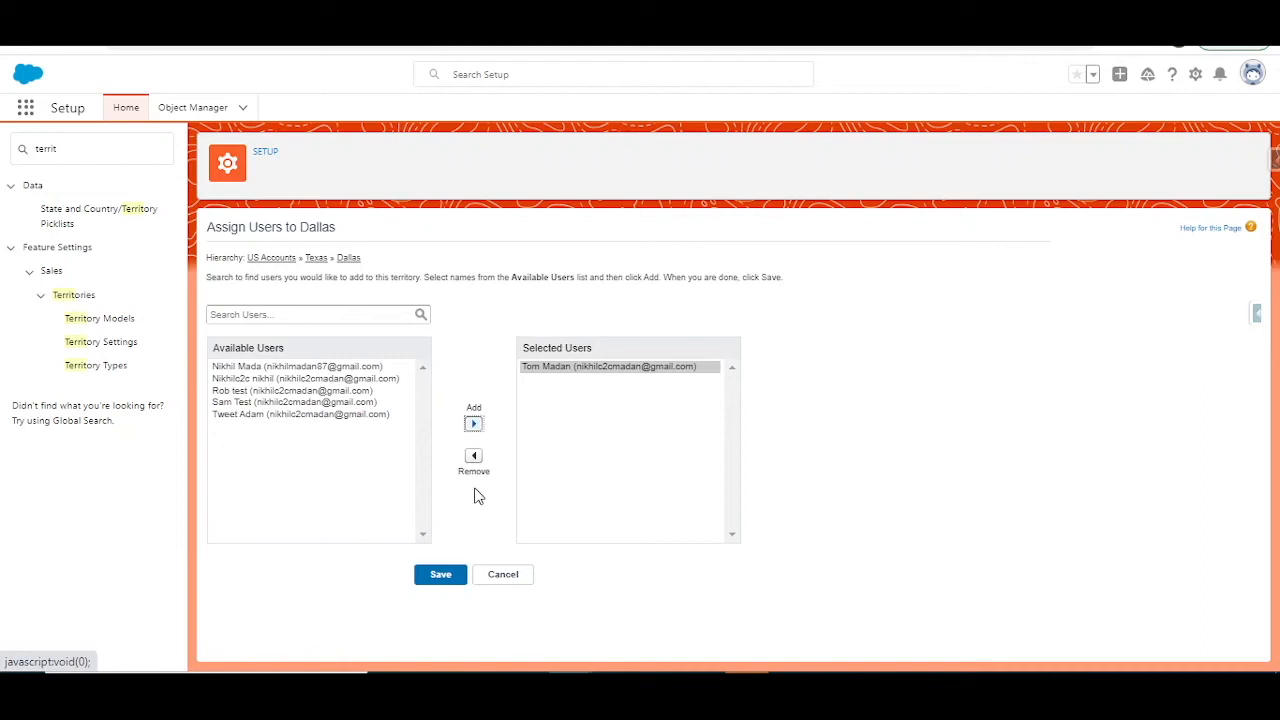
{"action": "left_click", "coordinate": [450, 580]}
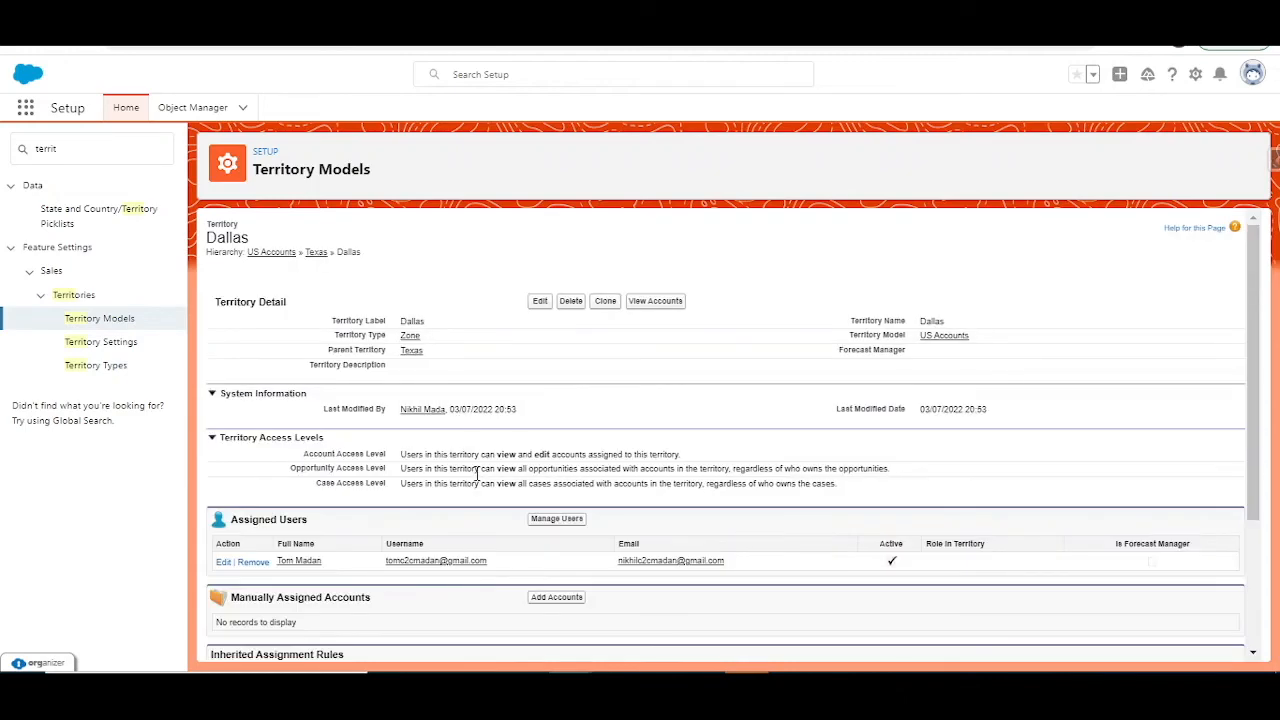
Step: Review the Dallas territory's access levels, assigned users and the criteria of its City Dallas assignment rule
{"action": "scroll", "coordinate": [476, 480], "scroll_direction": "down", "scroll_amount": 3}
{"action": "scroll", "coordinate": [438, 500], "scroll_direction": "up", "scroll_amount": 3}
{"action": "scroll", "coordinate": [420, 481], "scroll_direction": "down", "scroll_amount": 2}
{"action": "scroll", "coordinate": [468, 420], "scroll_direction": "up", "scroll_amount": 1}
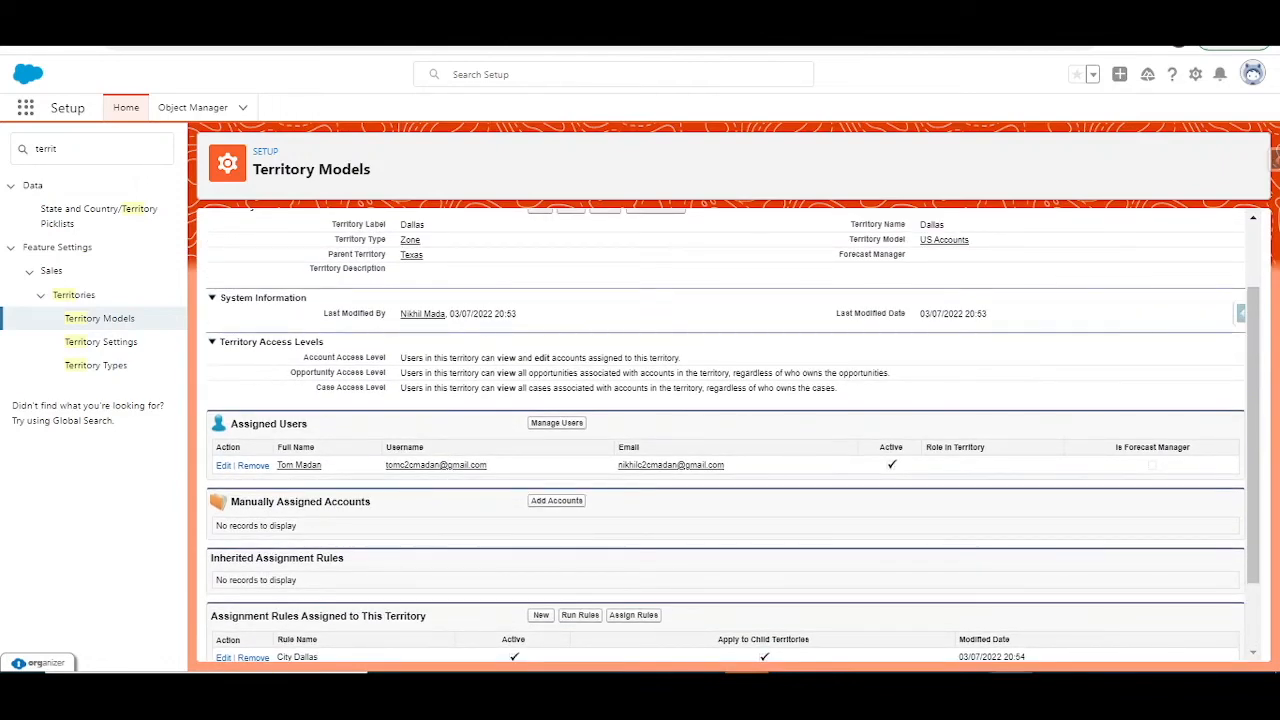
{"action": "scroll", "coordinate": [725, 430], "scroll_direction": "down", "scroll_amount": 1}
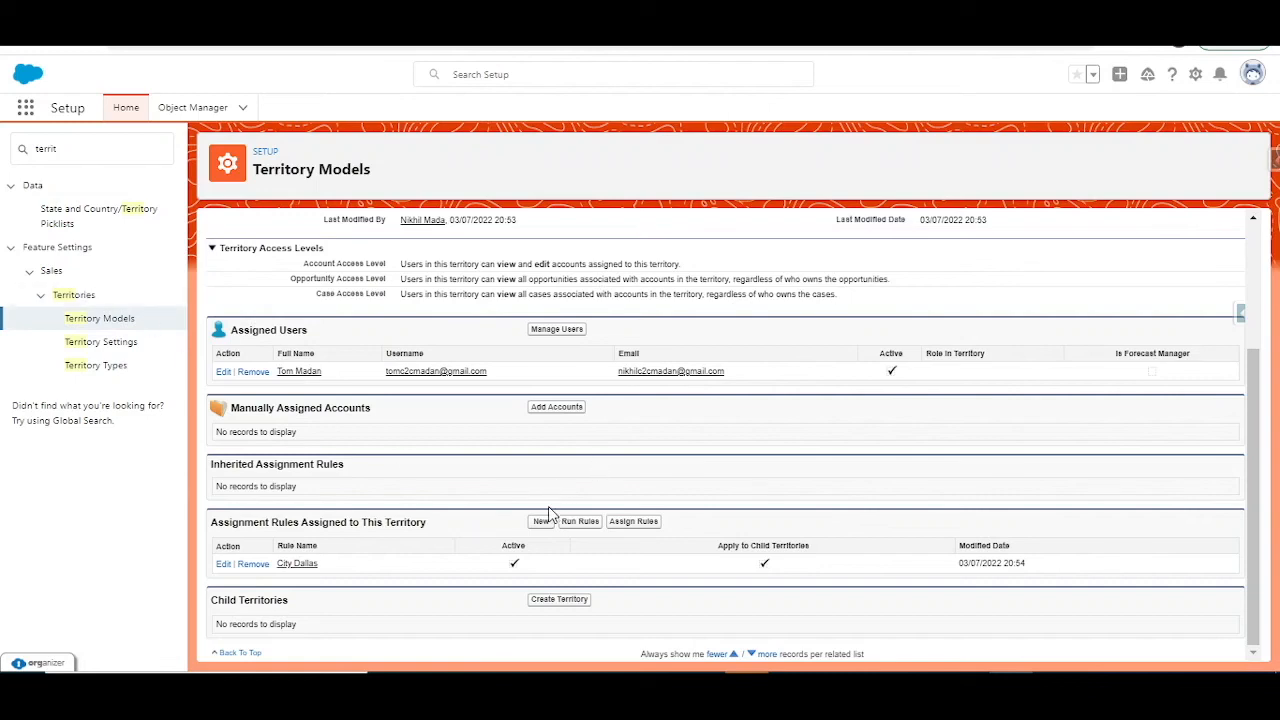
{"action": "scroll", "coordinate": [545, 516], "scroll_direction": "up", "scroll_amount": 2}
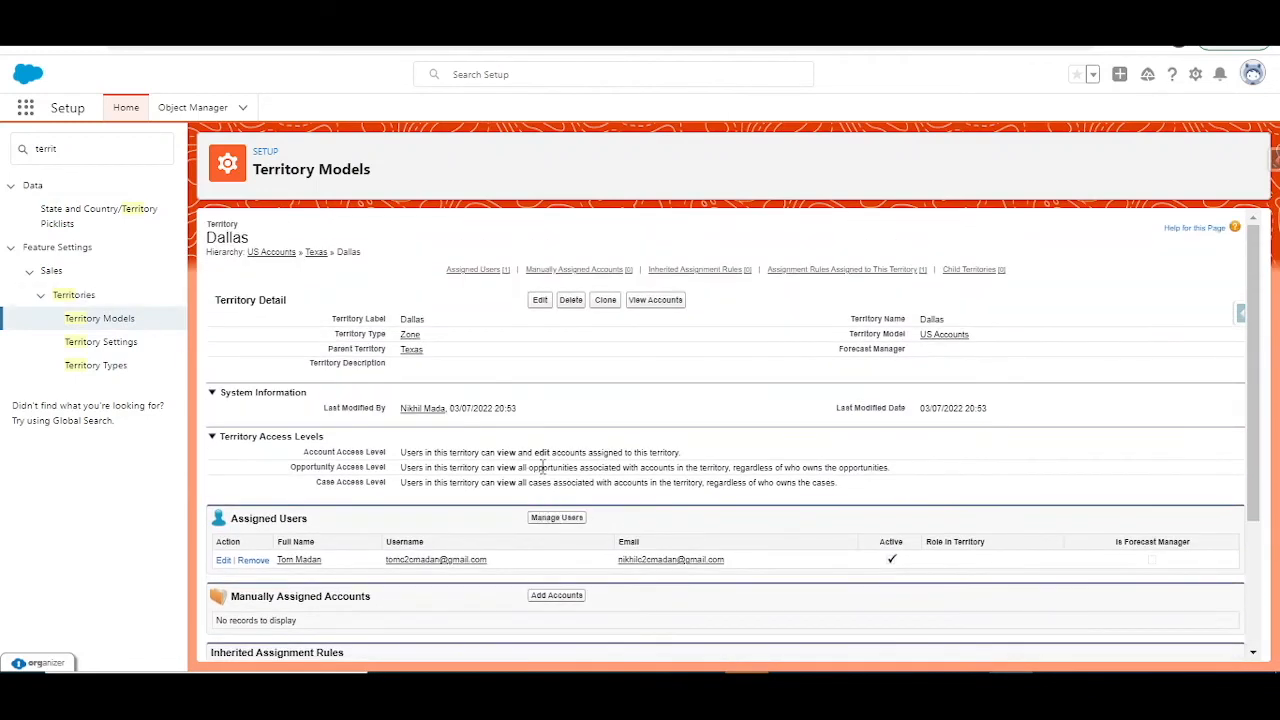
{"action": "scroll", "coordinate": [305, 585], "scroll_direction": "down", "scroll_amount": 2}
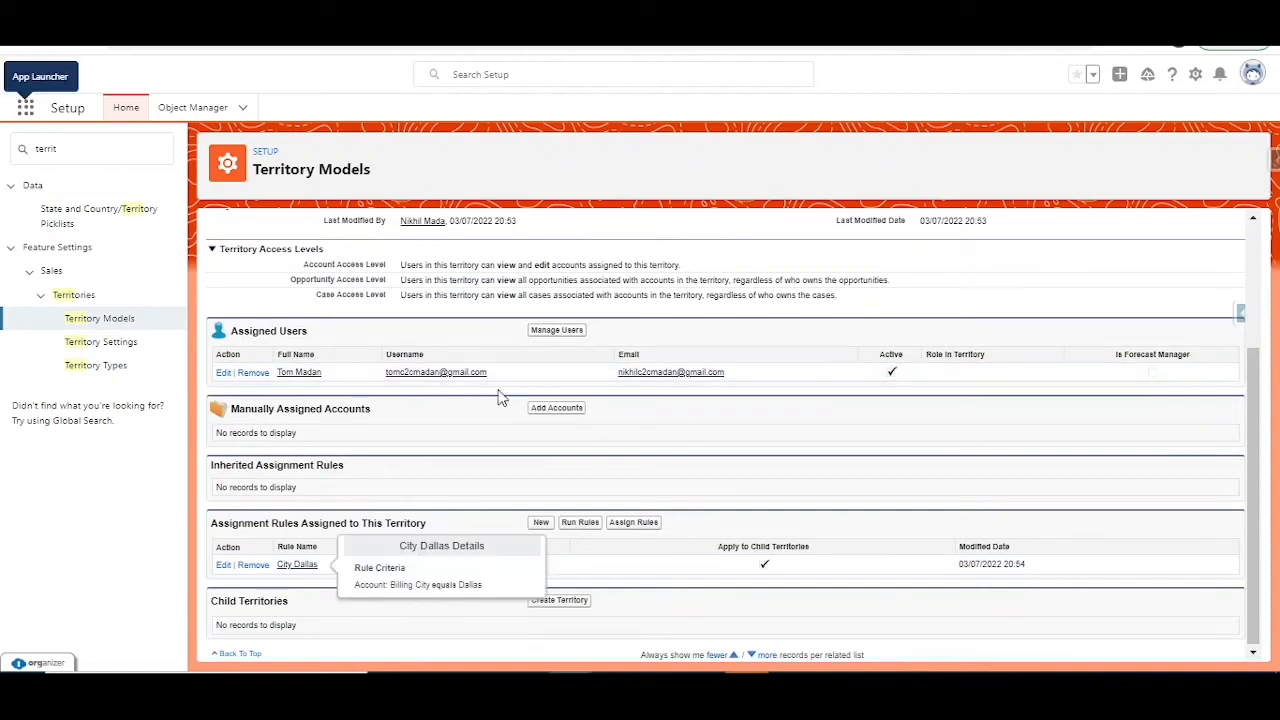
Step: Add the fourth available user to the Dallas territory's assigned users and save the assignment
{"action": "left_click", "coordinate": [543, 334]}
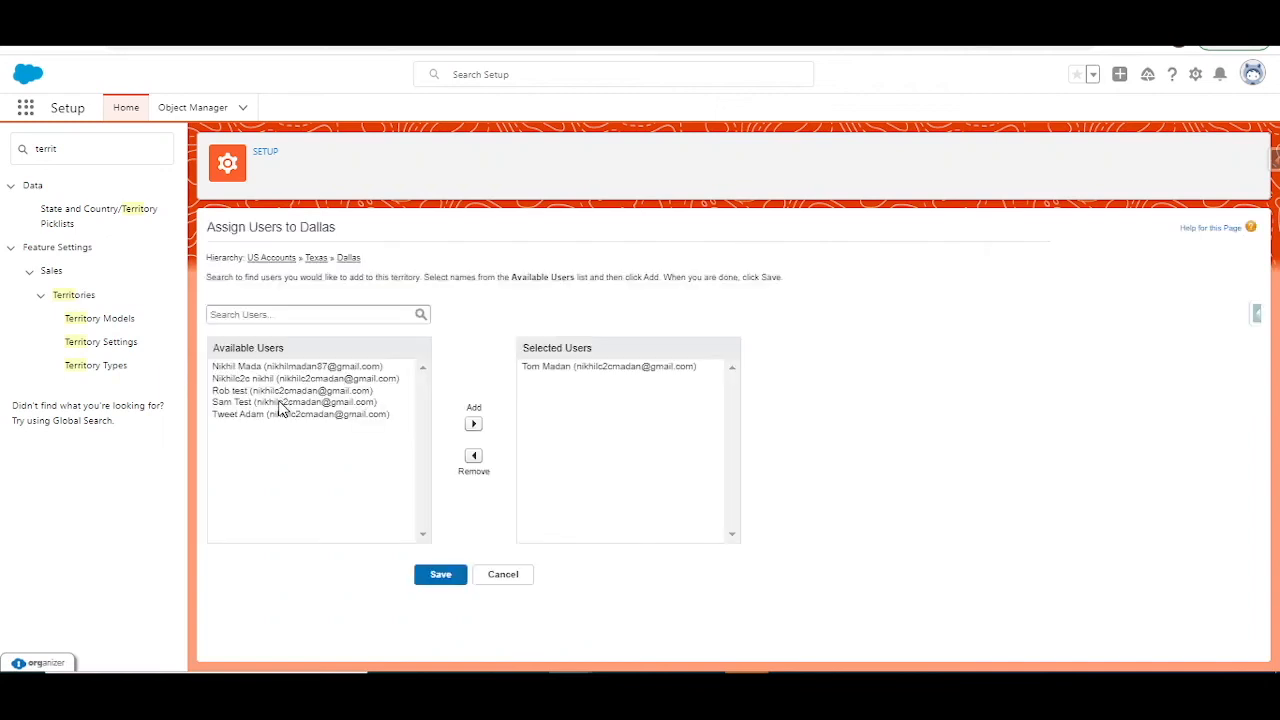
{"action": "left_click", "coordinate": [280, 403]}
{"action": "left_click", "coordinate": [474, 423]}
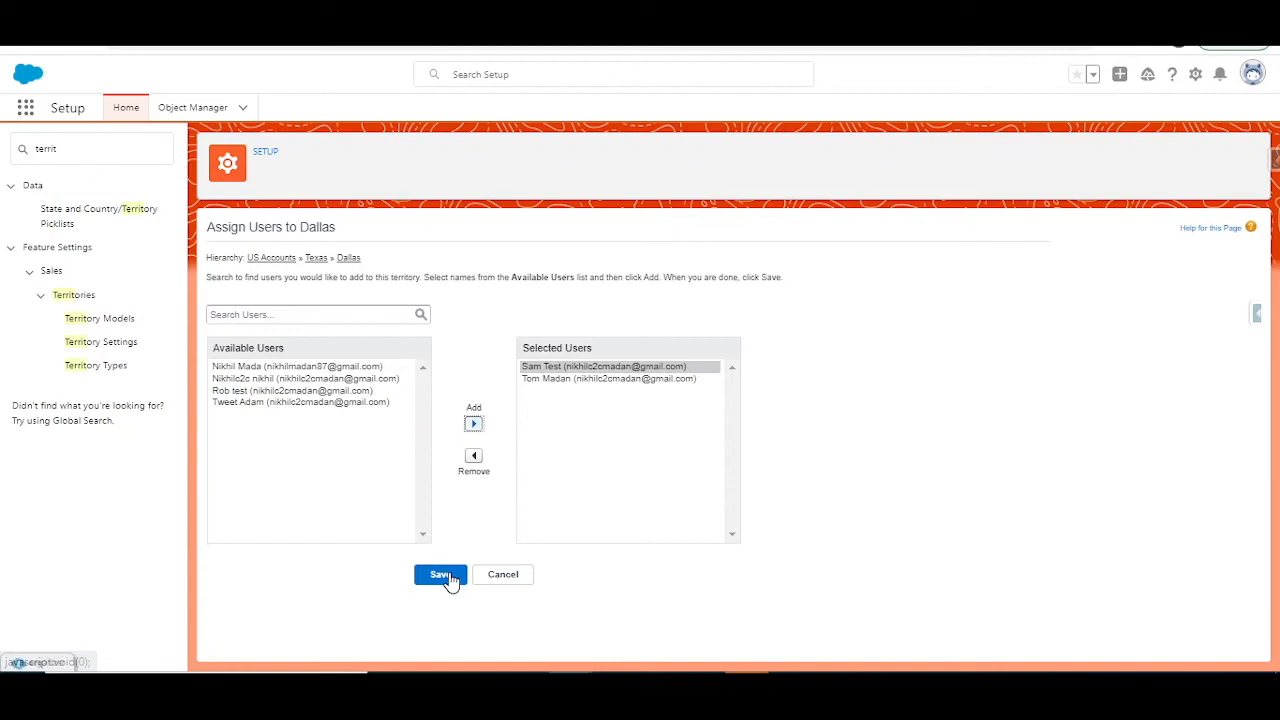
{"action": "left_click", "coordinate": [448, 576]}
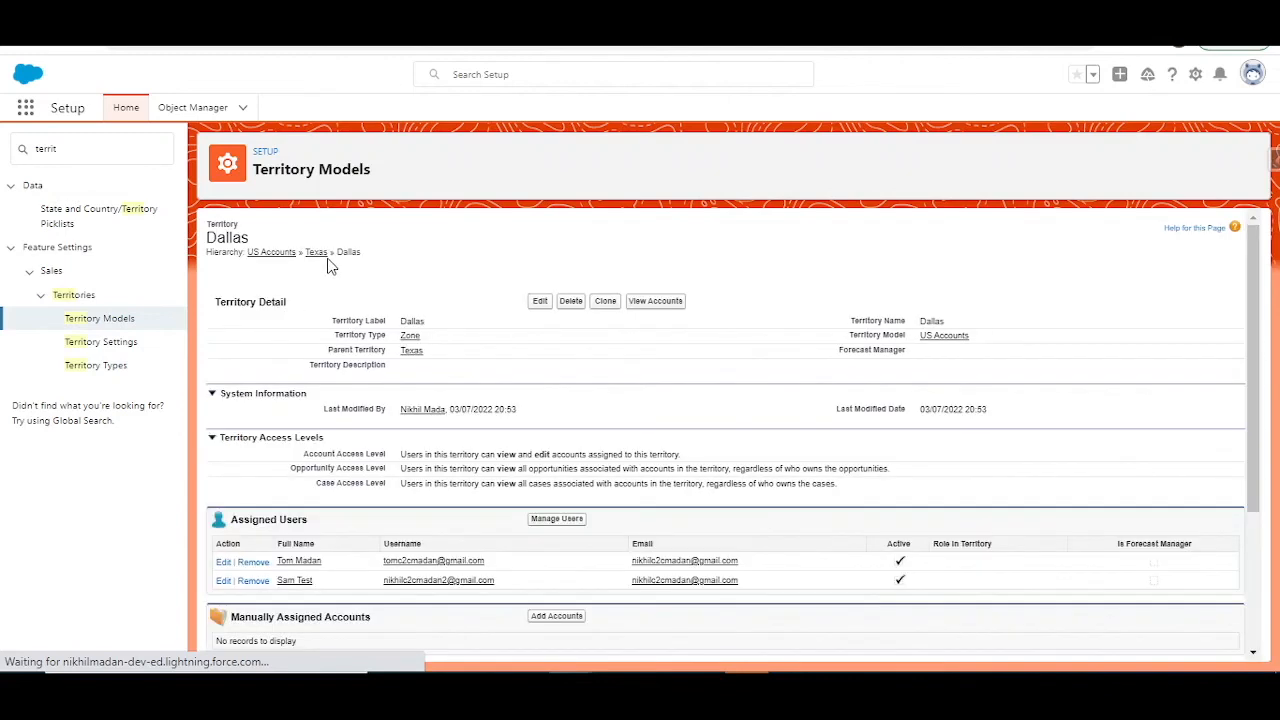
Step: Open the US Accounts territory hierarchy and activate the territory model
{"action": "left_click", "coordinate": [285, 254]}
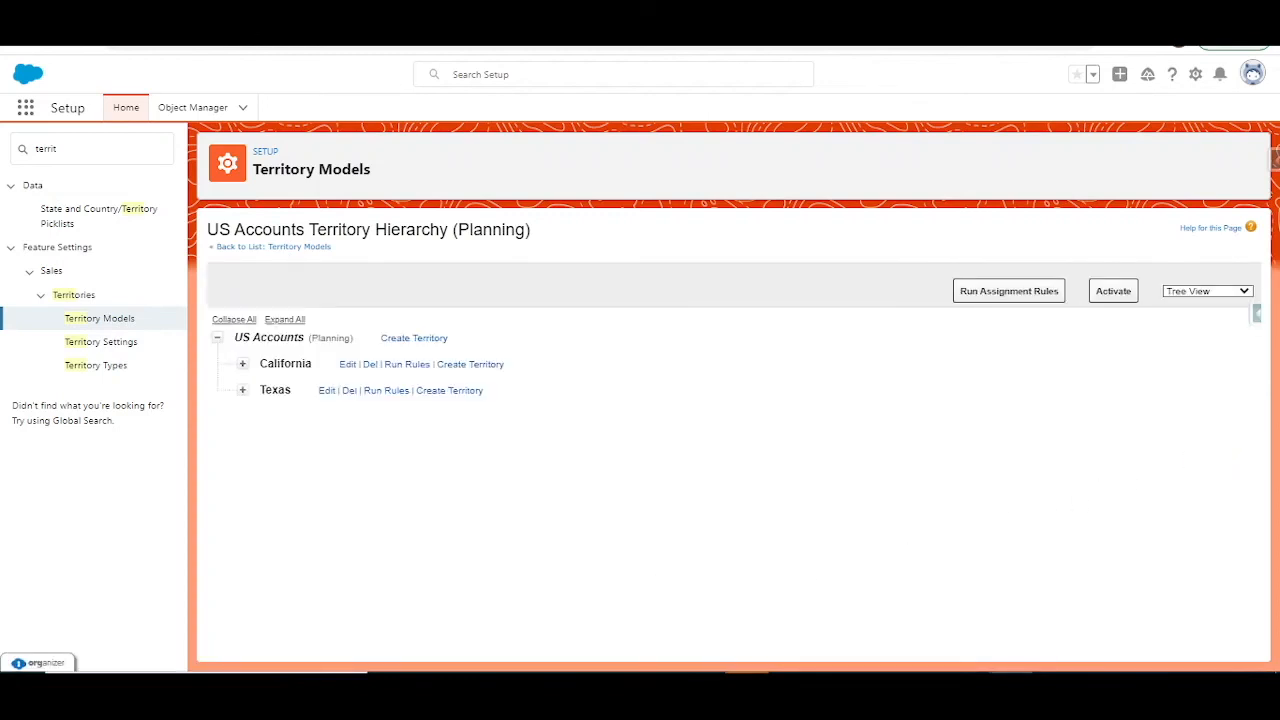
{"action": "left_click", "coordinate": [1112, 293]}
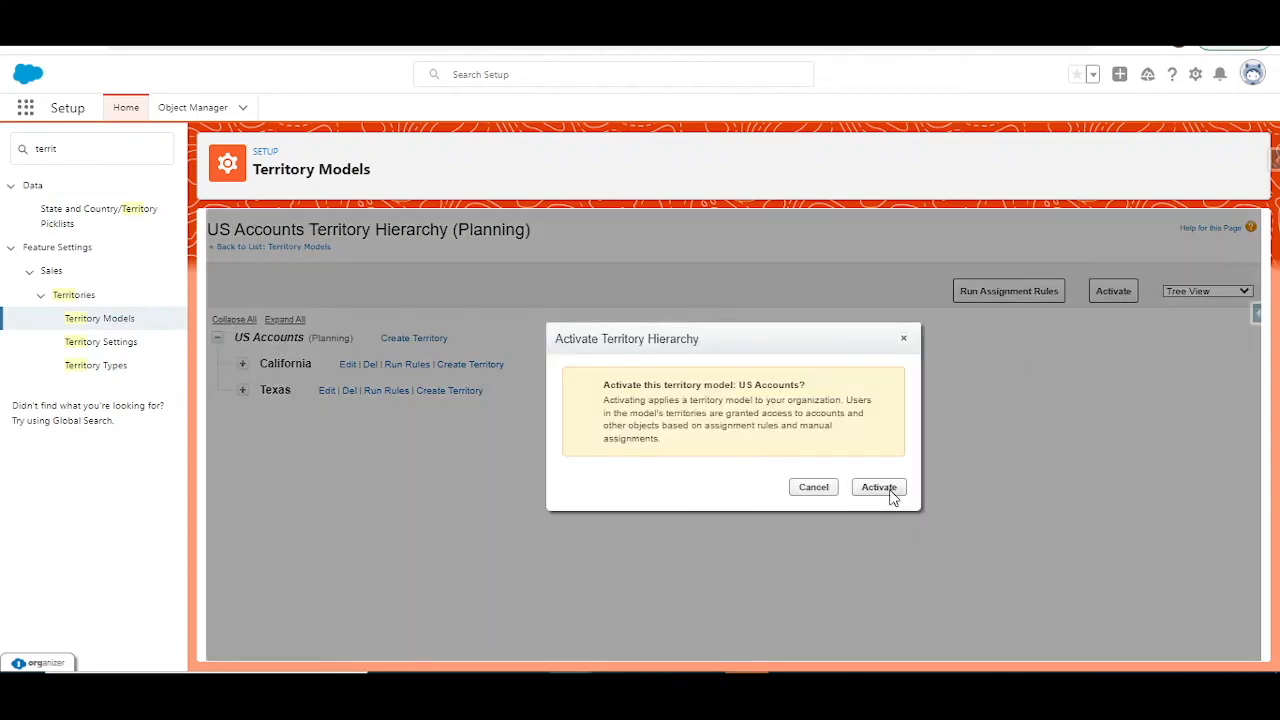
{"action": "left_click", "coordinate": [892, 492]}
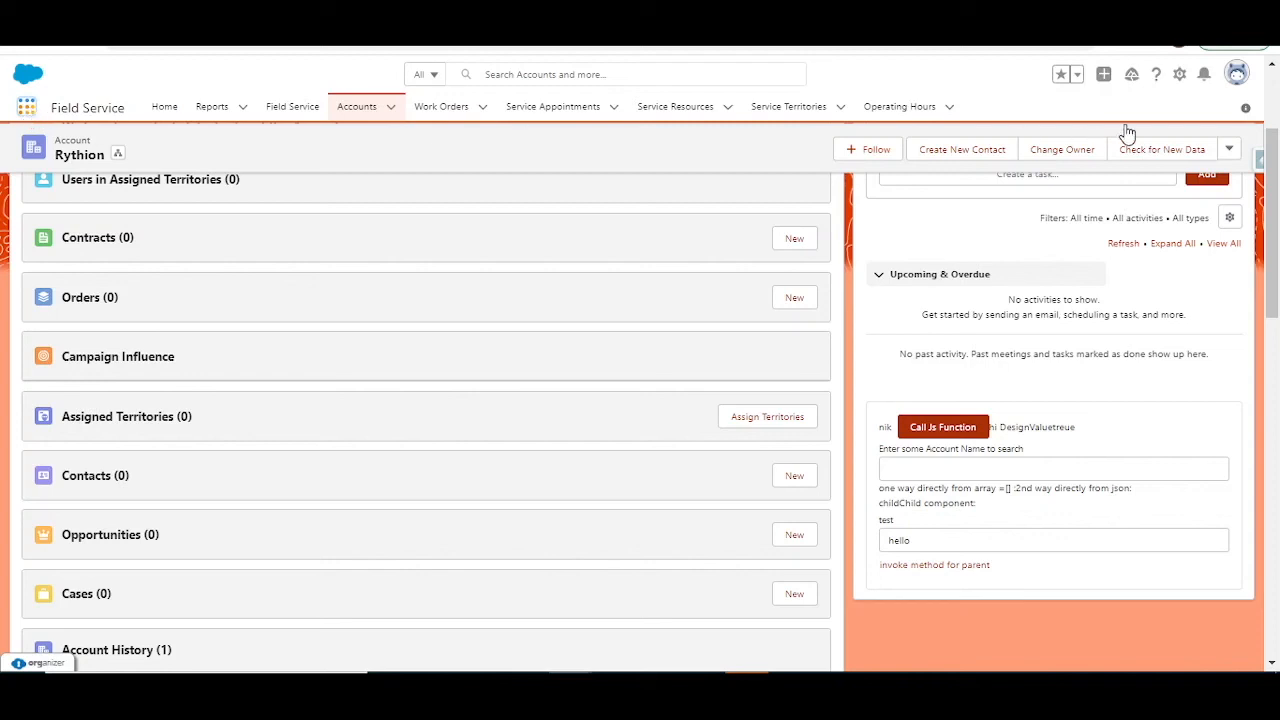
Step: Go from the Rythion account record to the list of recently viewed accounts
{"action": "left_click", "coordinate": [1234, 155]}
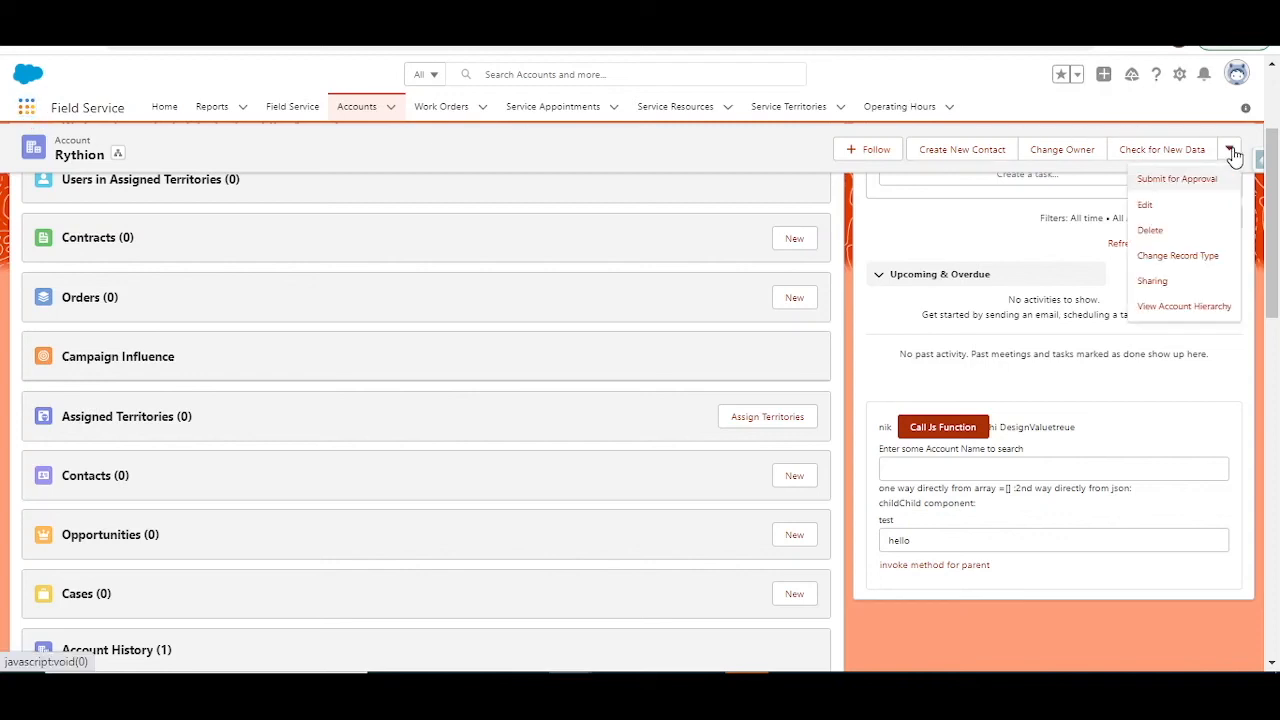
{"action": "left_click", "coordinate": [26, 107]}
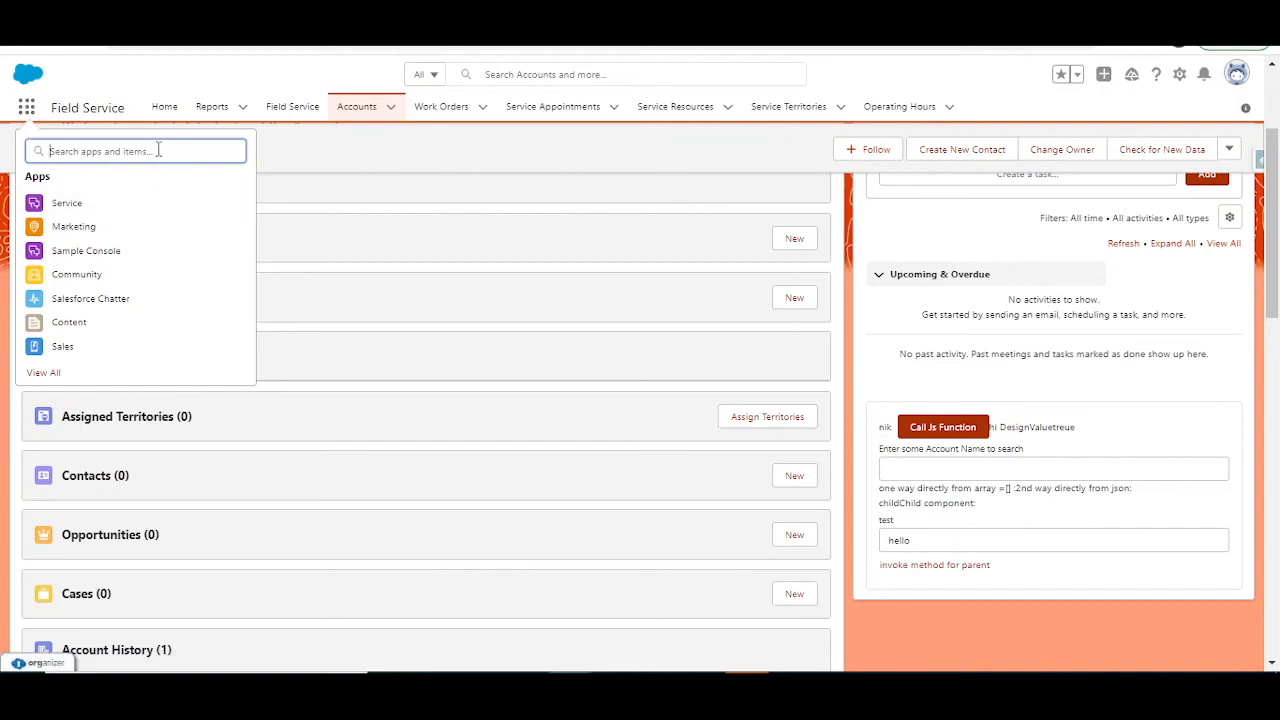
{"action": "type", "text": "acc"}
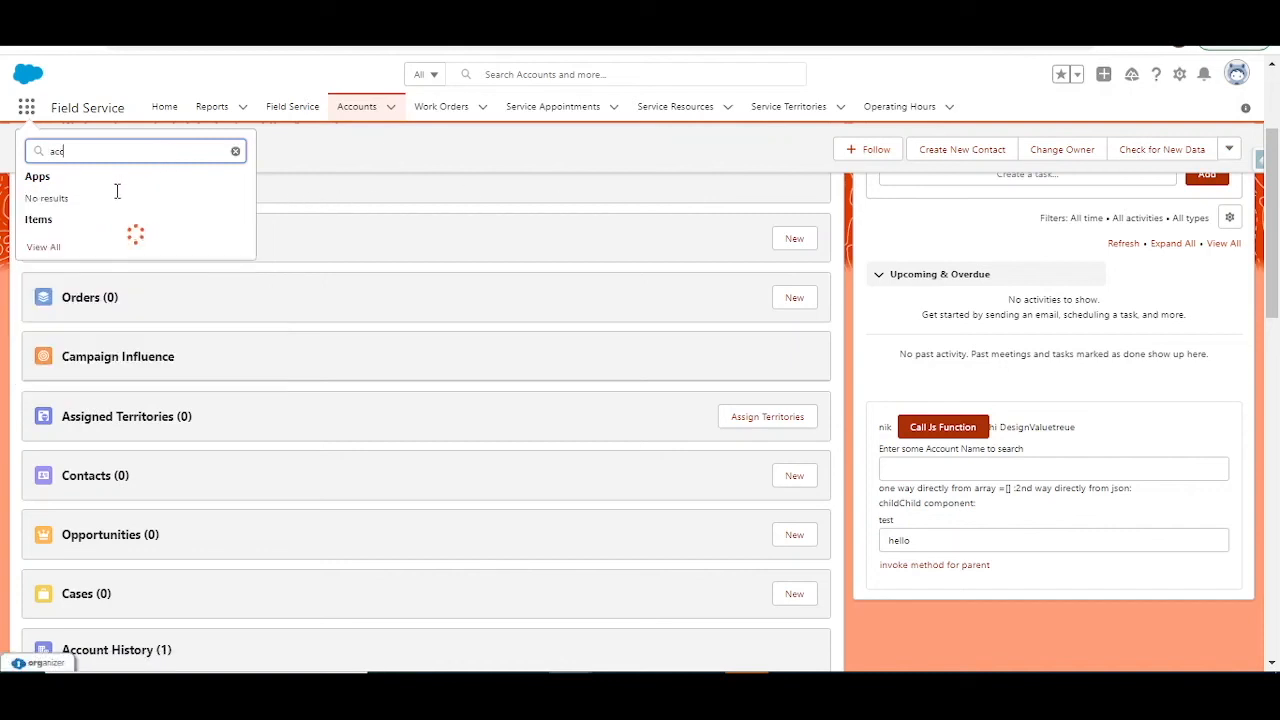
{"action": "left_click", "coordinate": [70, 248]}
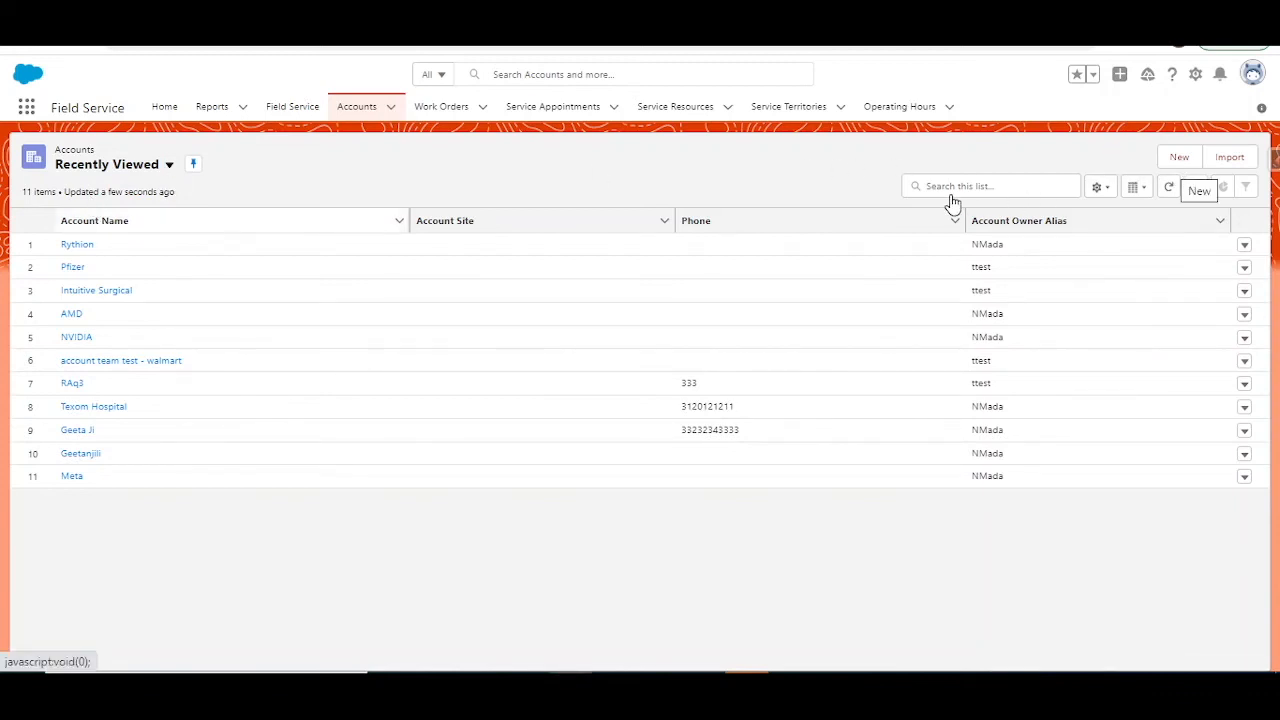
Step: Start a new account with the NM_Person_Account record type and name it Tesla
{"action": "left_click", "coordinate": [1161, 162]}
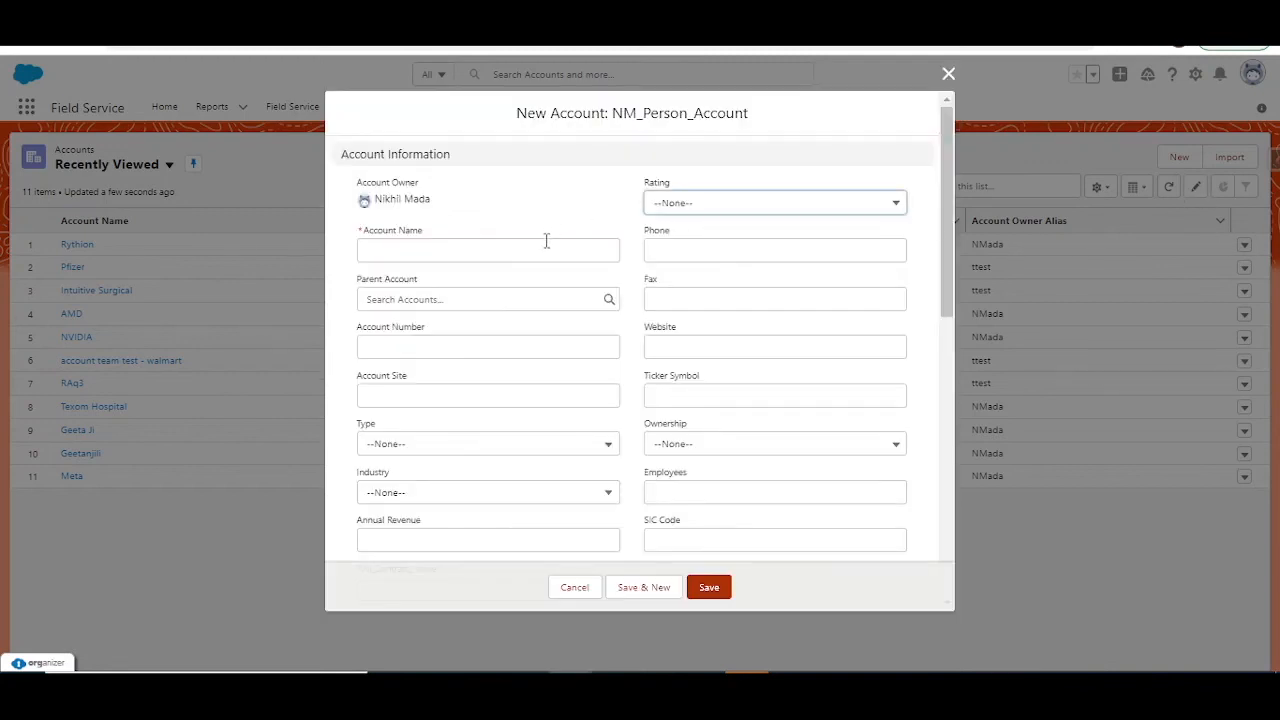
{"action": "left_click", "coordinate": [546, 241]}
{"action": "type", "text": "Te"}
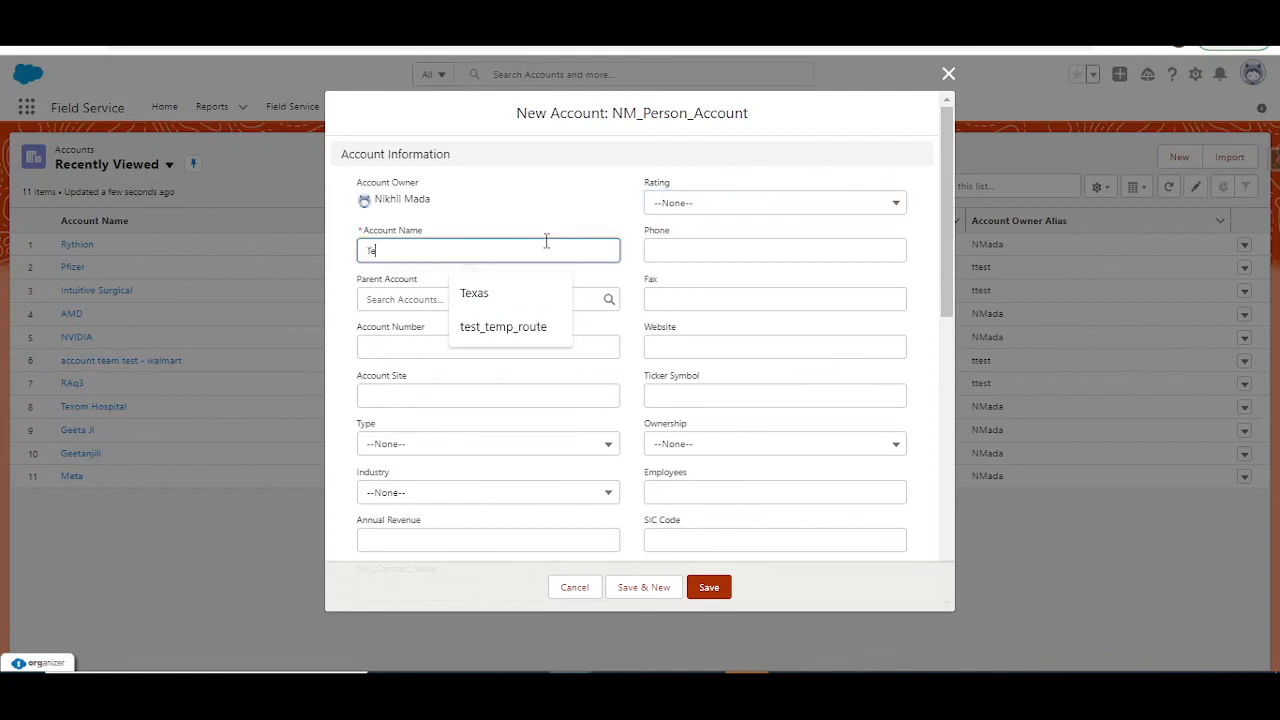
{"action": "type", "text": "sla"}
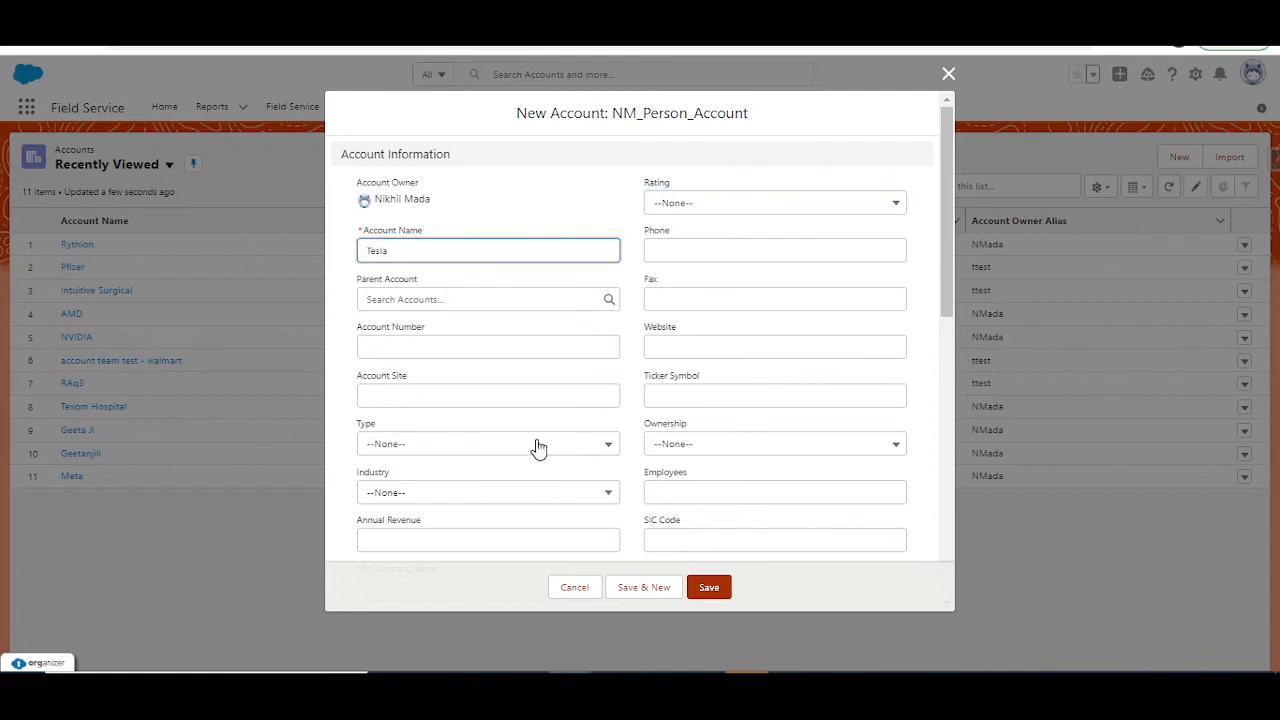
Step: Set the new account's billing city to Dallas and save the account
{"action": "scroll", "coordinate": [520, 440], "scroll_direction": "down", "scroll_amount": 3}
{"action": "scroll", "coordinate": [505, 460], "scroll_direction": "down", "scroll_amount": 10}
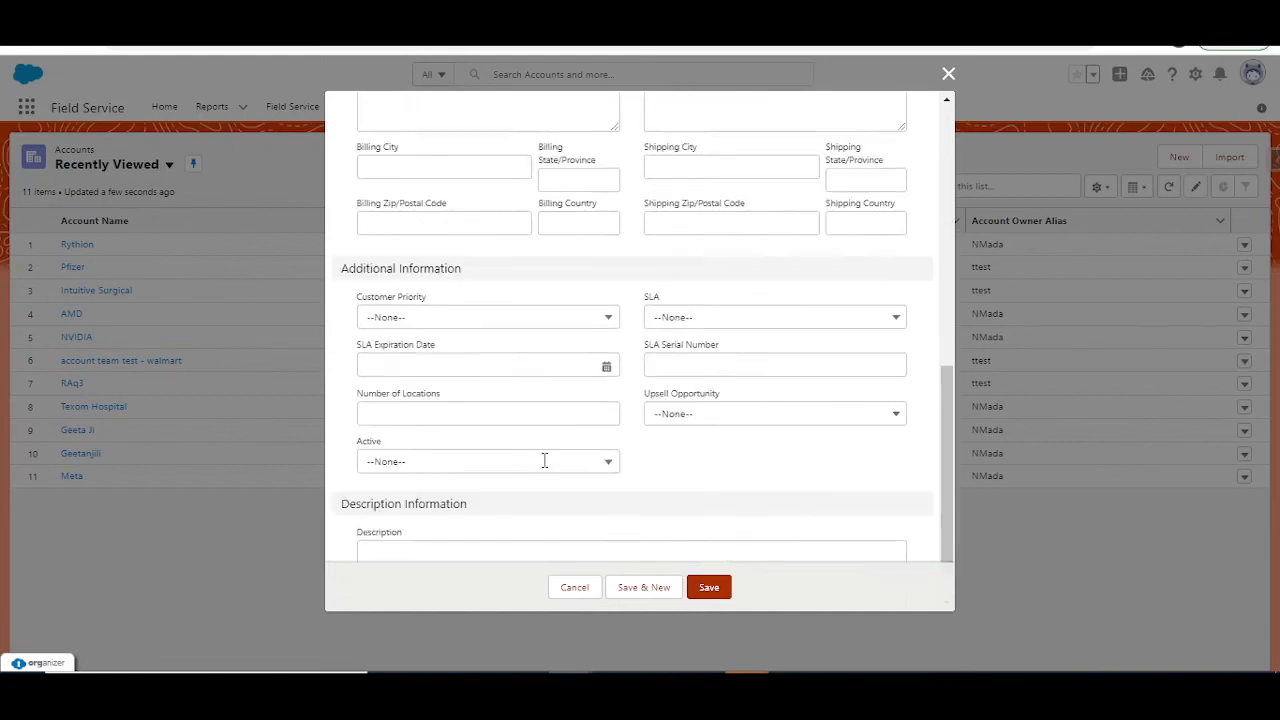
{"action": "scroll", "coordinate": [474, 326], "scroll_direction": "up", "scroll_amount": 4}
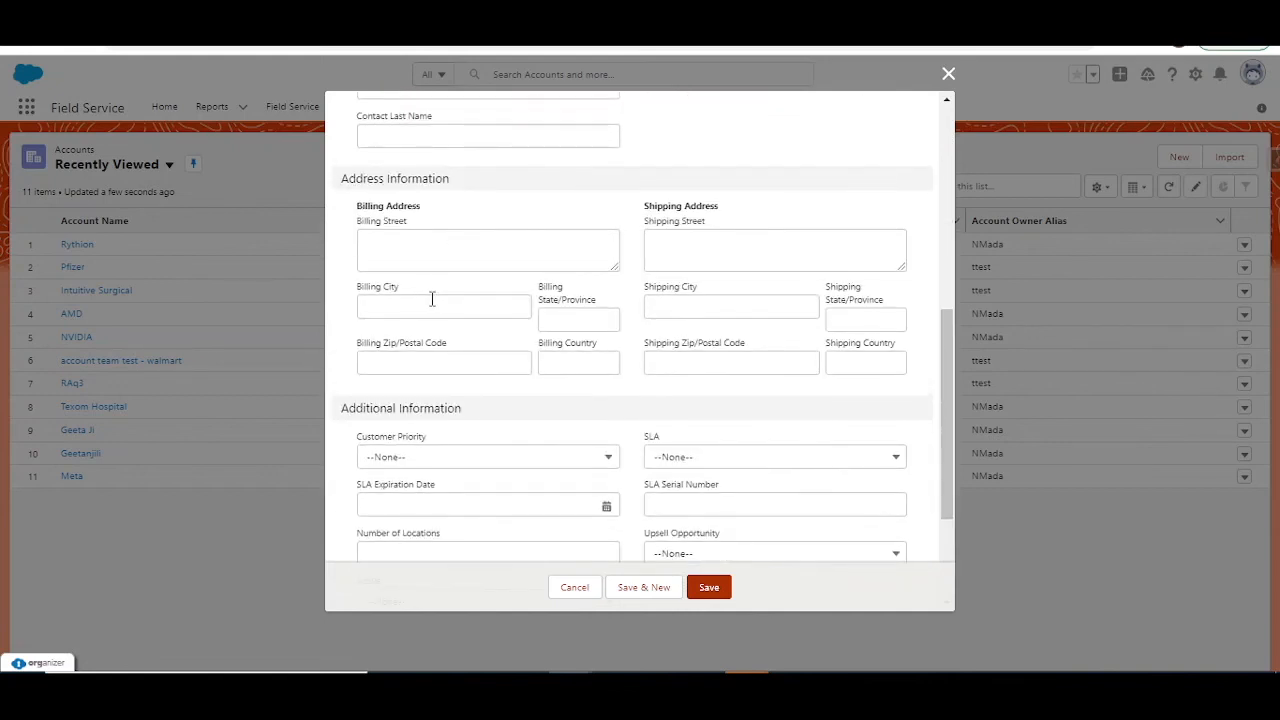
{"action": "left_click", "coordinate": [429, 305]}
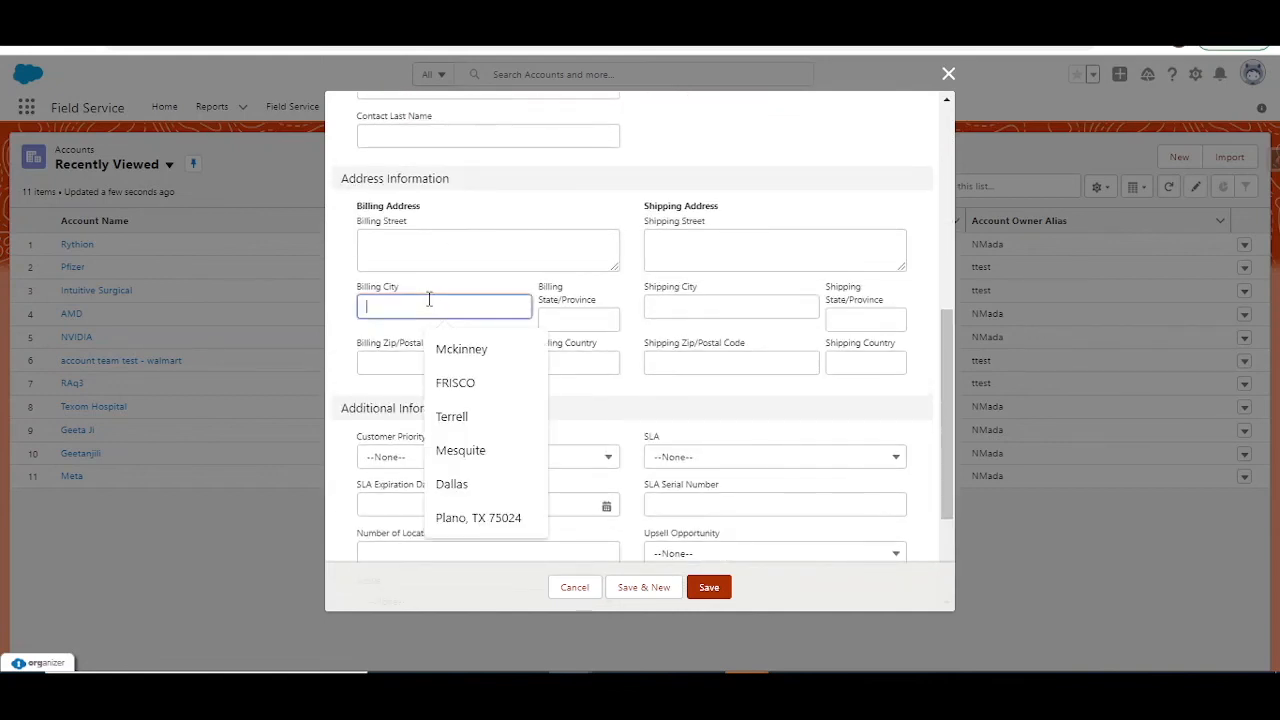
{"action": "key", "text": "Down"}
{"action": "key", "text": "Down"}
{"action": "key", "text": "Down"}
{"action": "key", "text": "Down"}
{"action": "key", "text": "Down"}
{"action": "key", "text": "Return"}
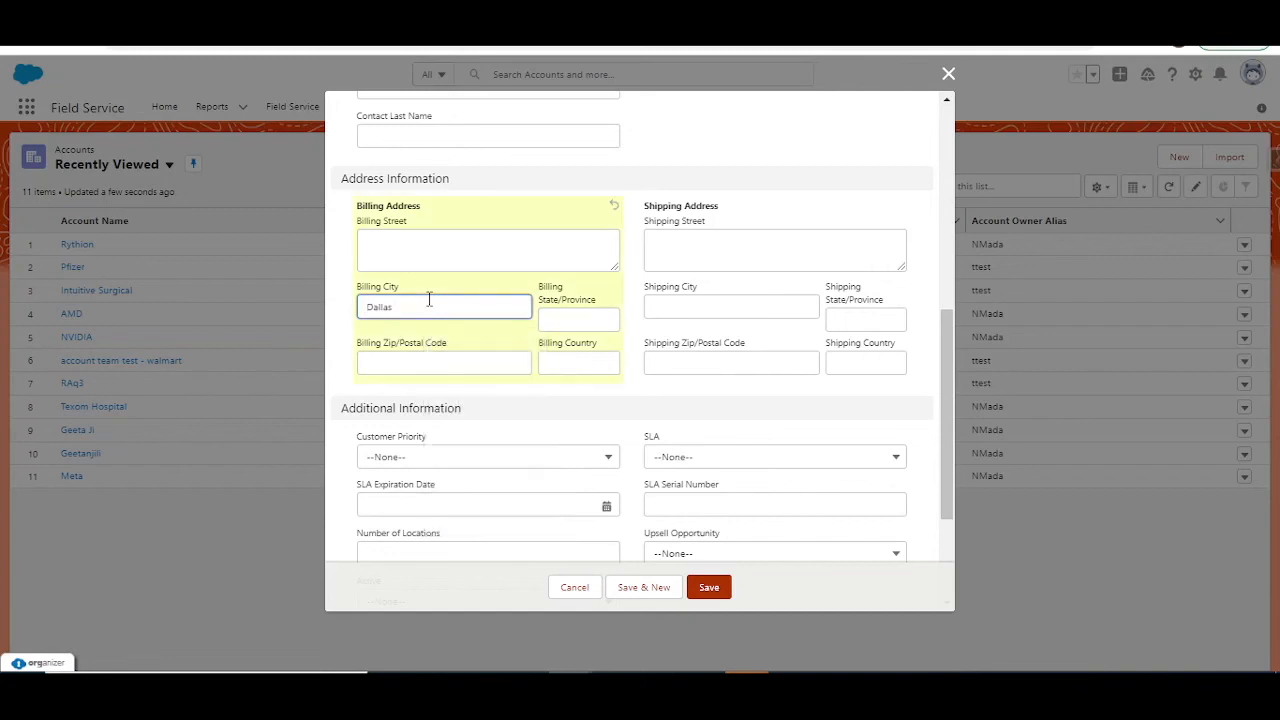
{"action": "left_click", "coordinate": [709, 590]}
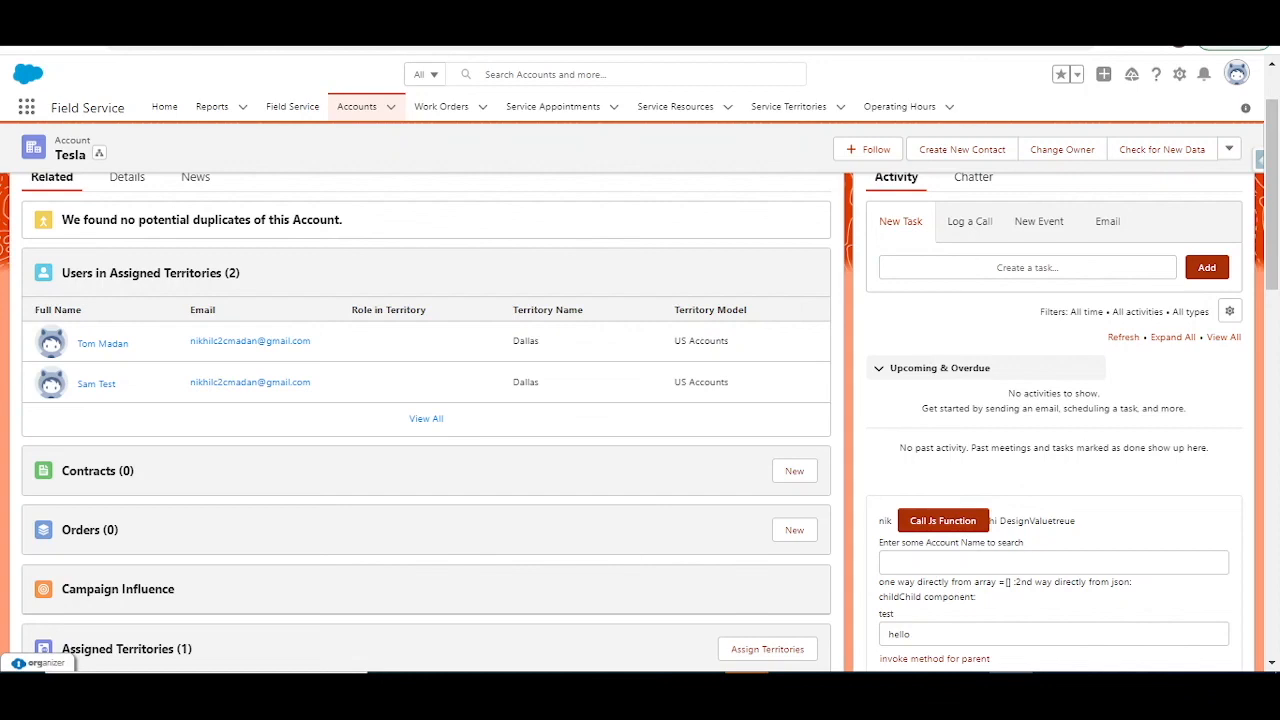
Step: Review the Tesla account's assigned territories and territory users, and check the All Accounts list in the other browser window
{"action": "scroll", "coordinate": [464, 297], "scroll_direction": "down", "scroll_amount": 3}
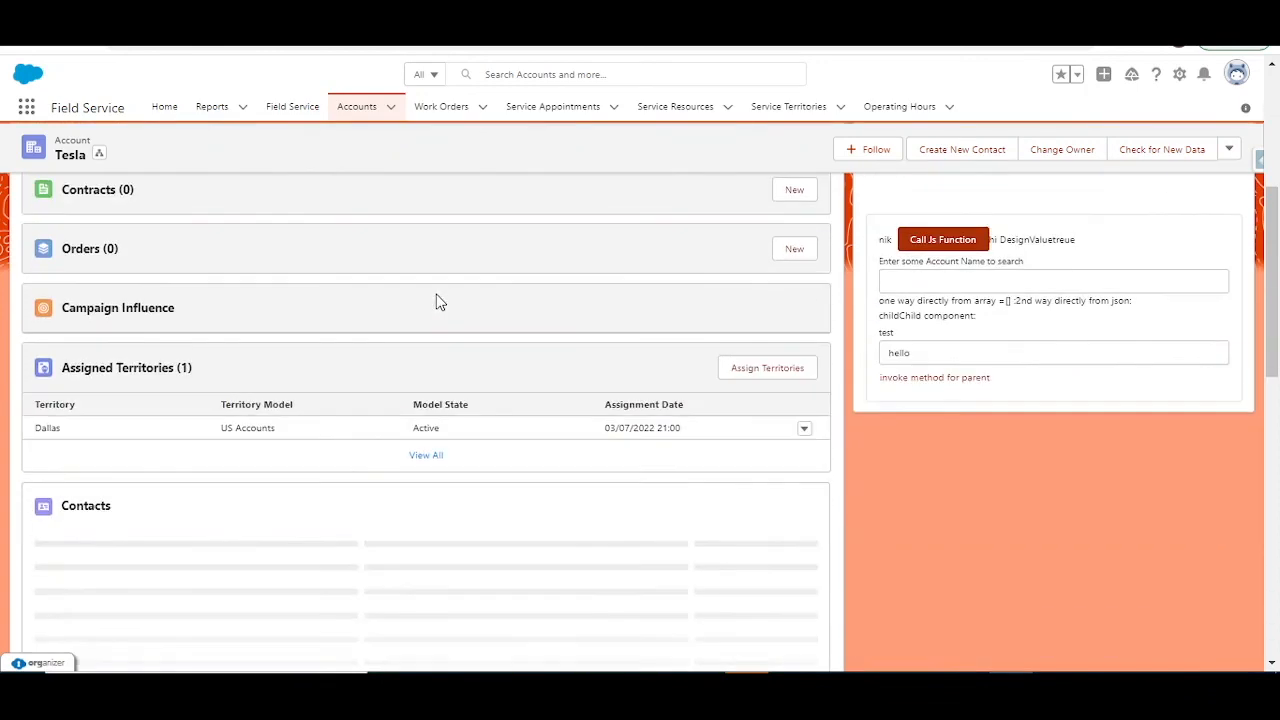
{"action": "scroll", "coordinate": [437, 302], "scroll_direction": "up", "scroll_amount": 1}
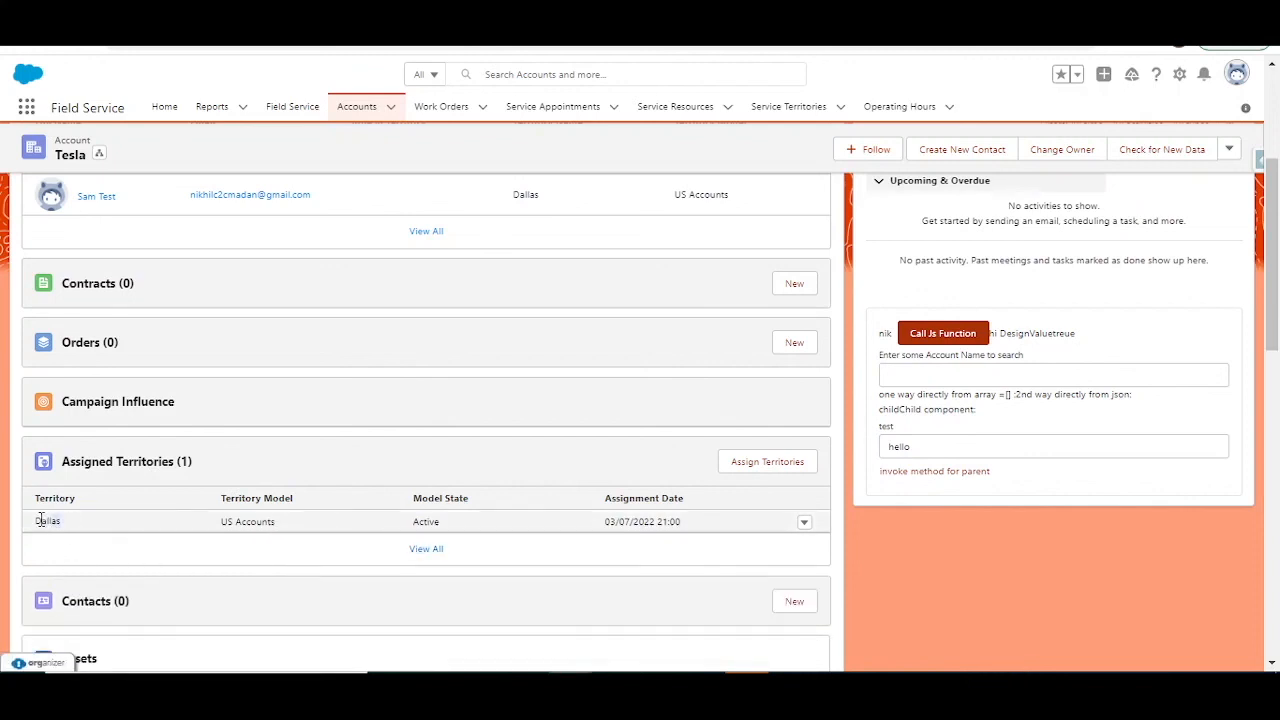
{"action": "scroll", "coordinate": [40, 519], "scroll_direction": "up", "scroll_amount": 2}
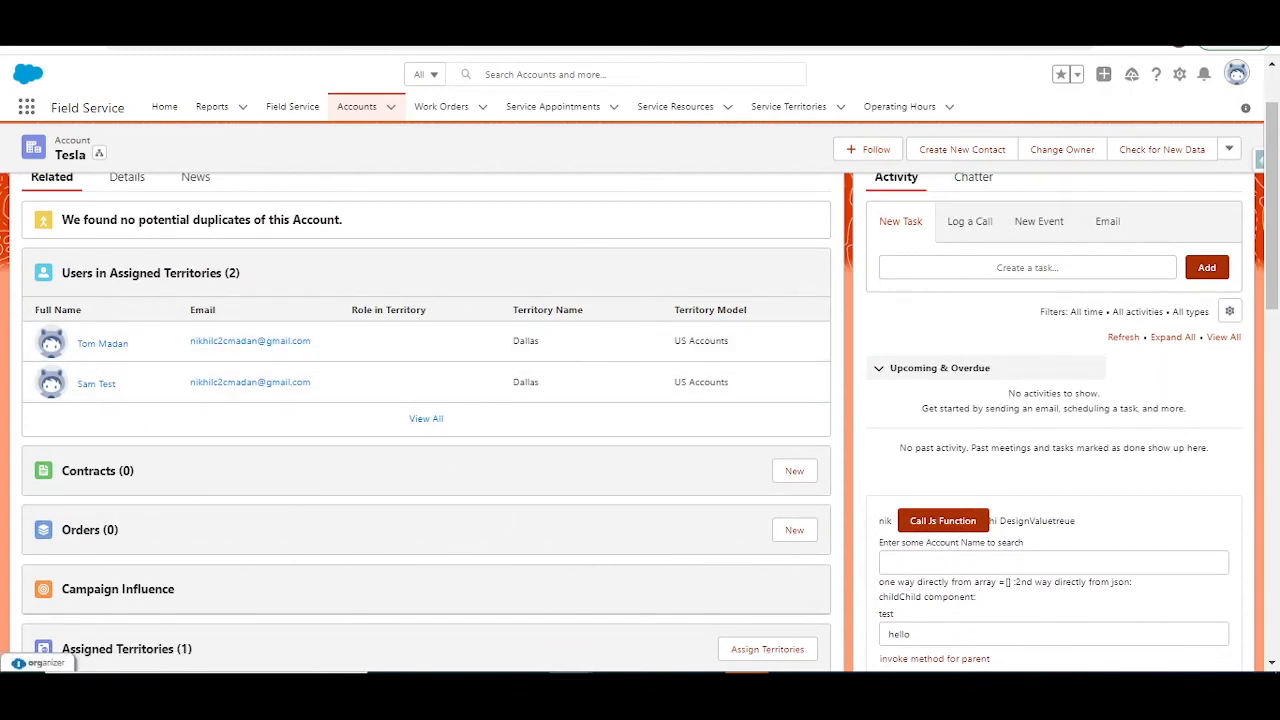
{"action": "mouse_move", "coordinate": [570, 686]}
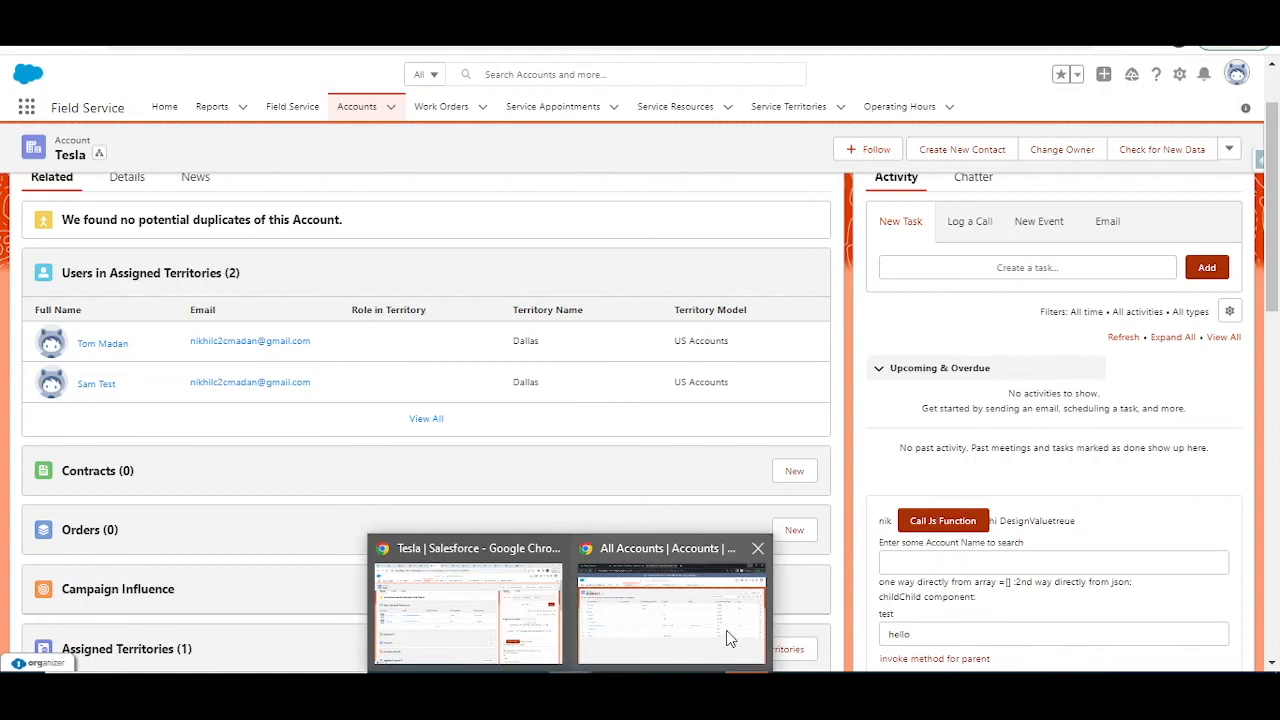
{"action": "left_click", "coordinate": [663, 629]}
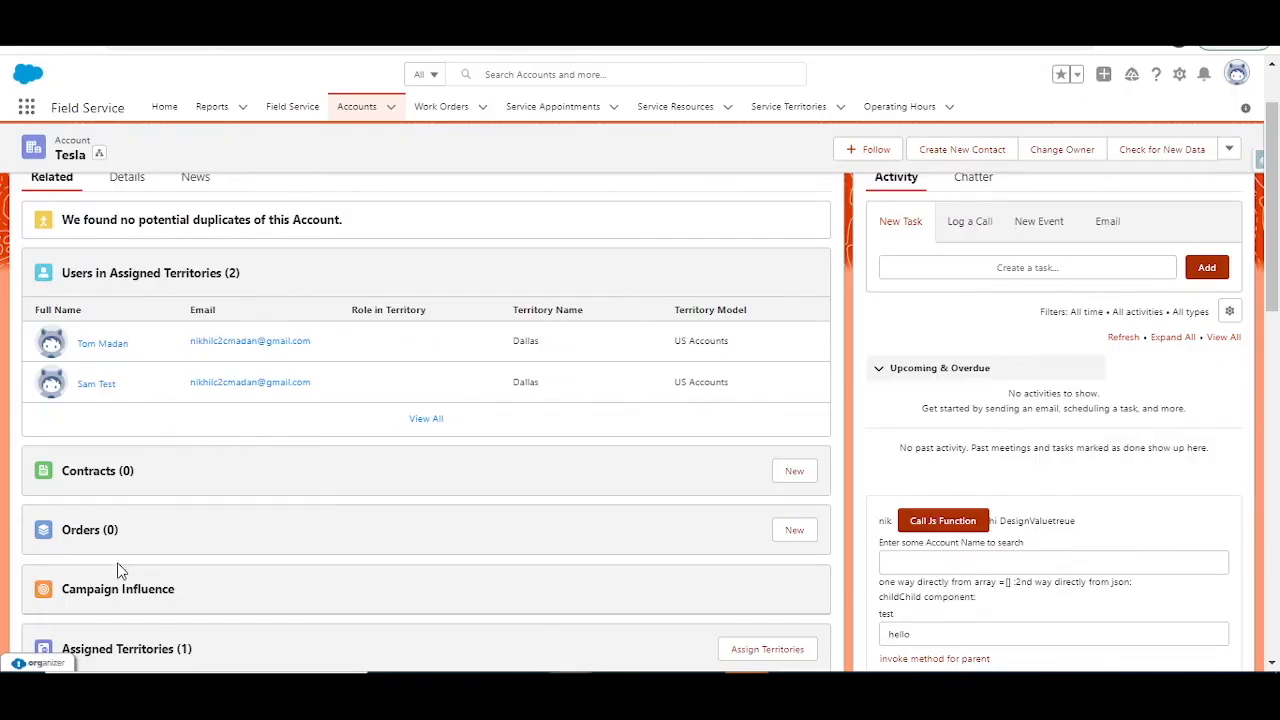
{"action": "scroll", "coordinate": [113, 620], "scroll_direction": "down", "scroll_amount": 3}
{"action": "scroll", "coordinate": [314, 391], "scroll_direction": "up", "scroll_amount": 5}
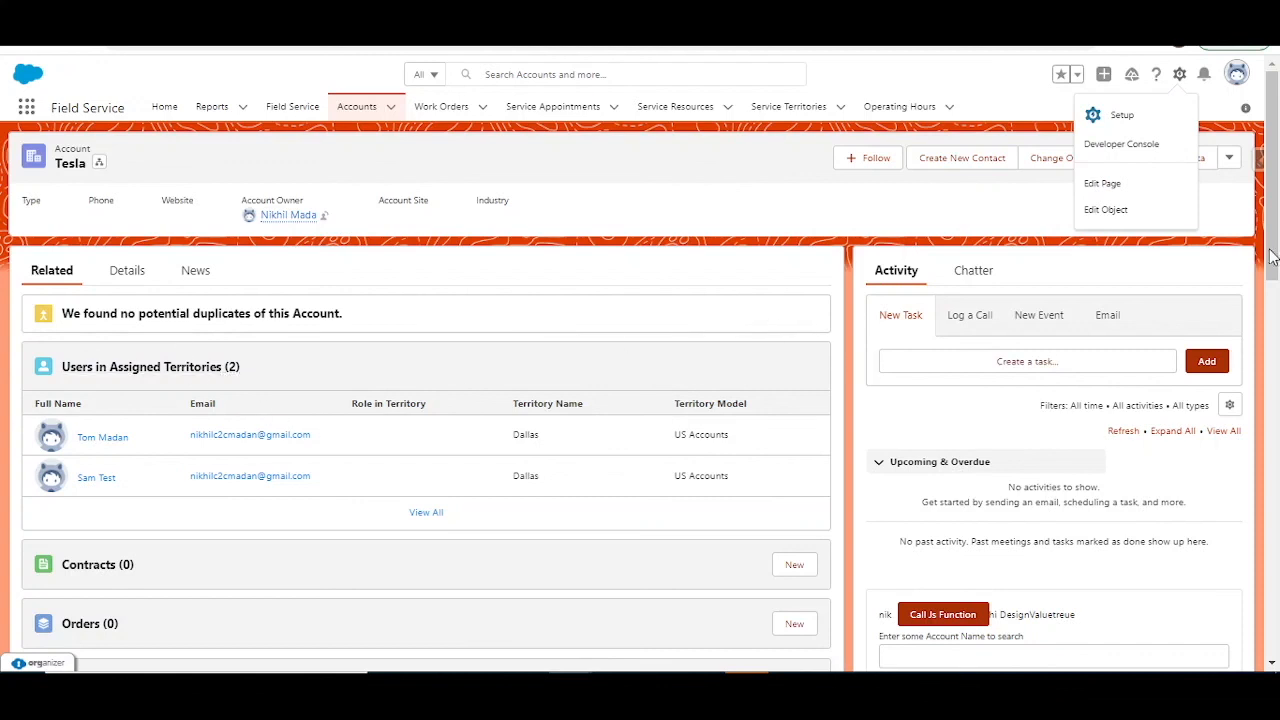
Step: Open the Account Layout page layout and search its related lists for the territory lists using "ter"
{"action": "left_click", "coordinate": [1127, 216]}
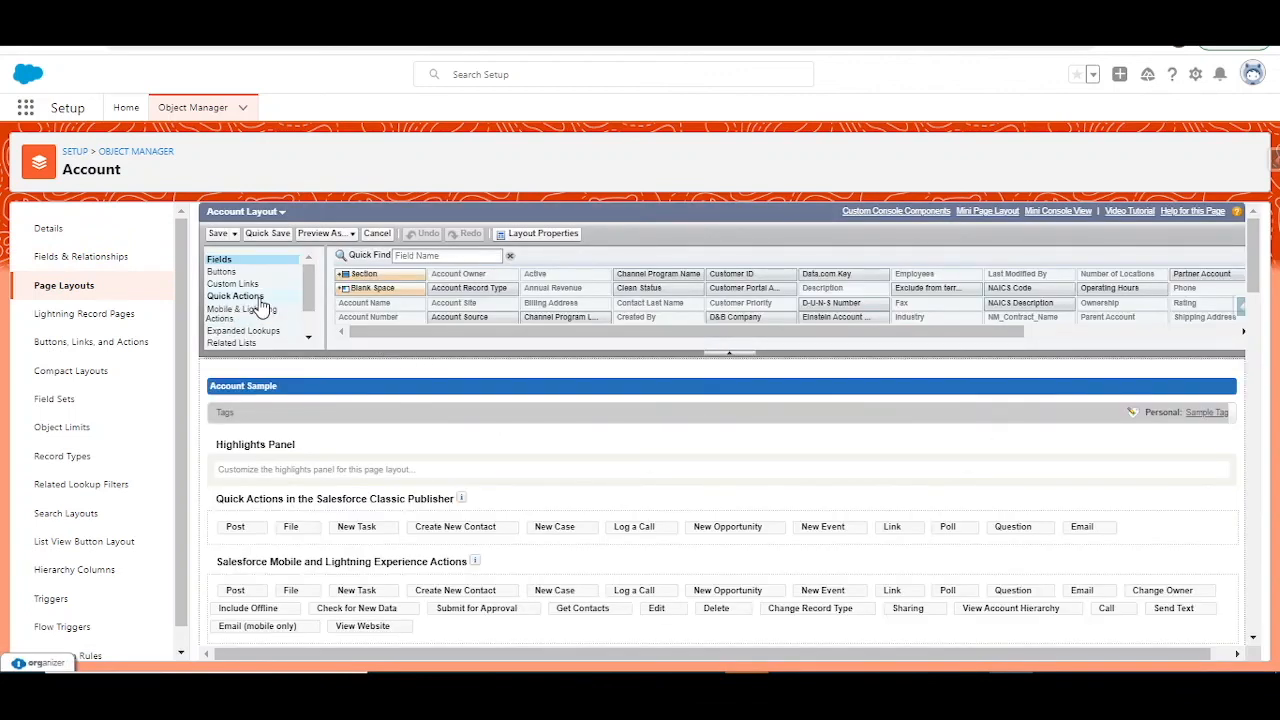
{"action": "left_click", "coordinate": [258, 343]}
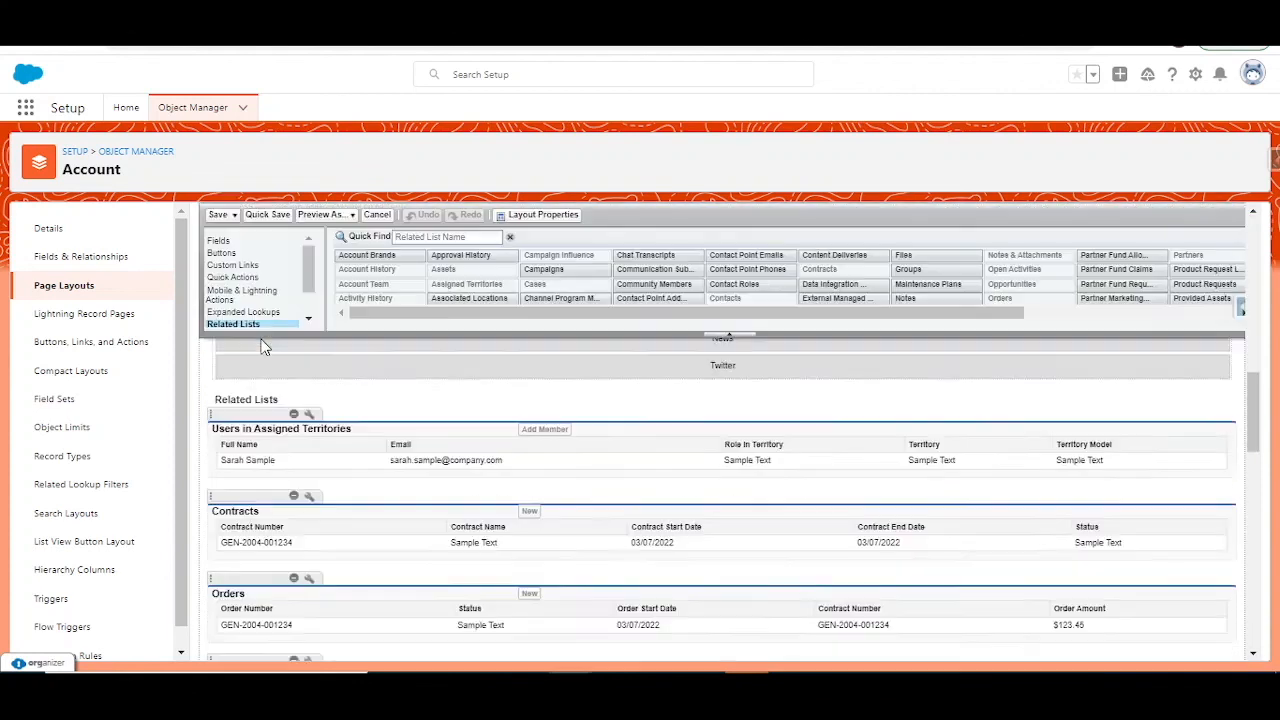
{"action": "left_click", "coordinate": [438, 237]}
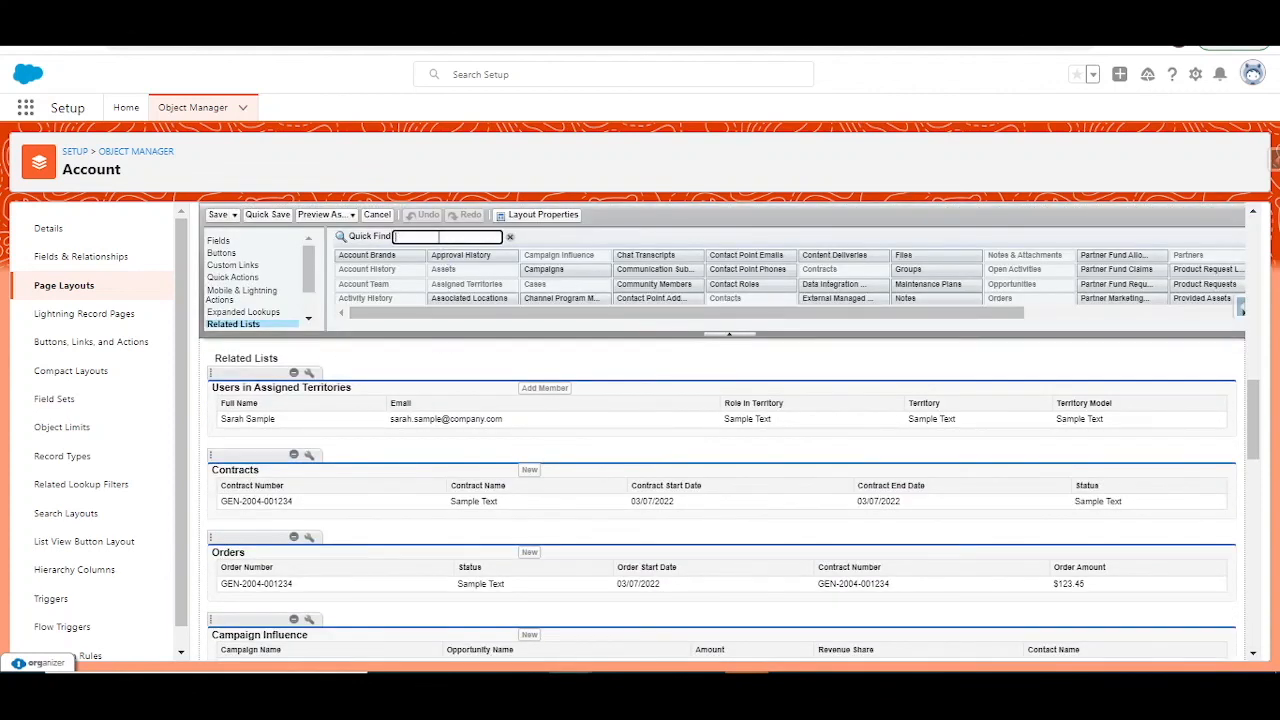
{"action": "type", "text": "ter"}
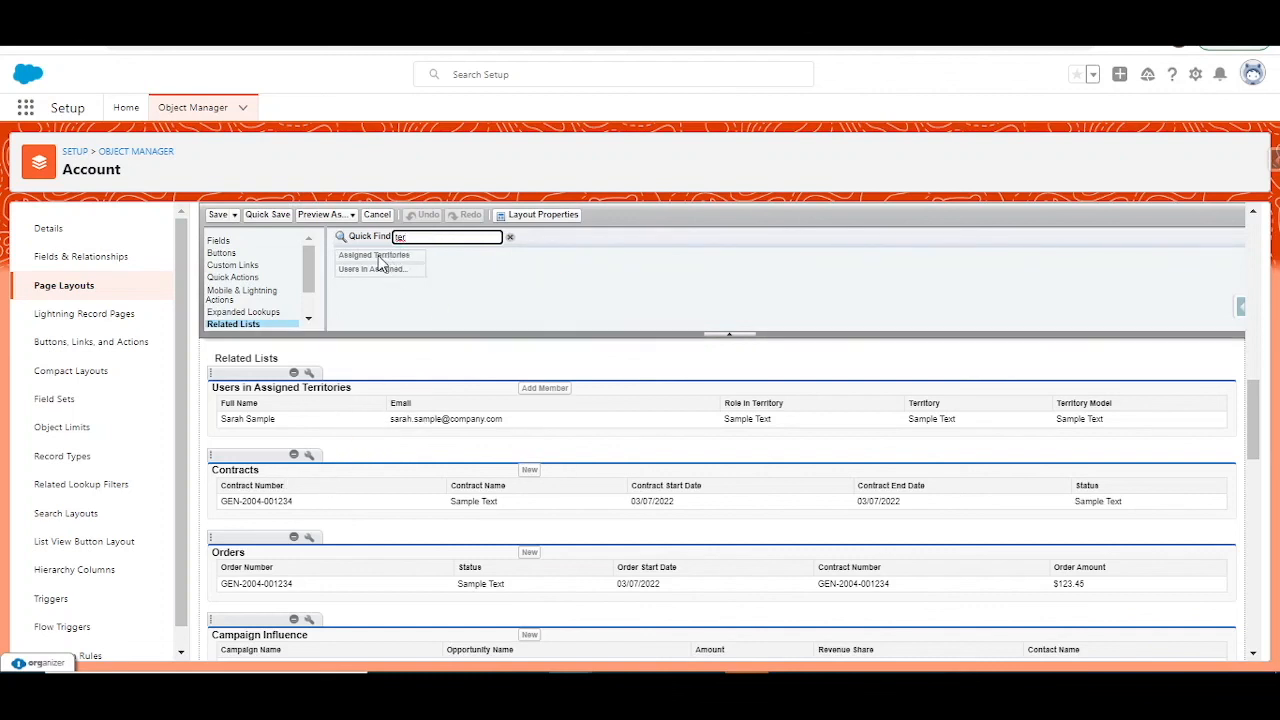
{"action": "left_click_drag", "start_coordinate": [381, 256], "coordinate": [375, 455]}
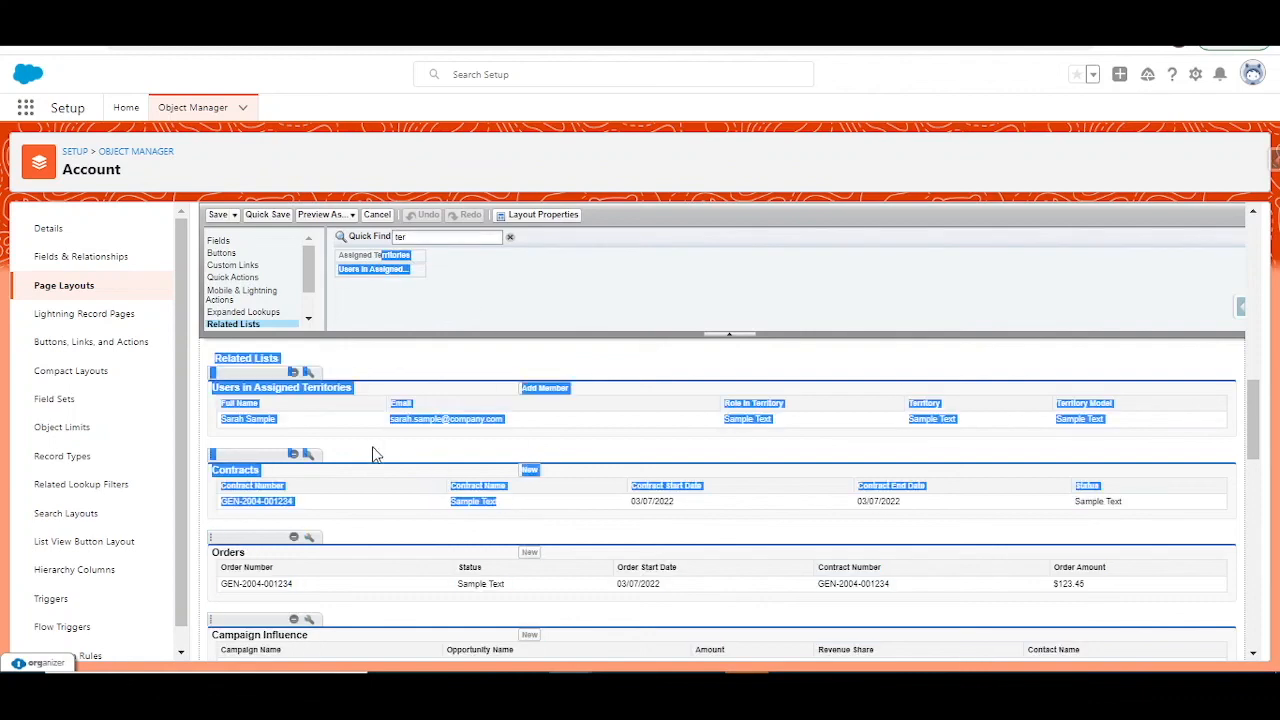
{"action": "left_click", "coordinate": [599, 364]}
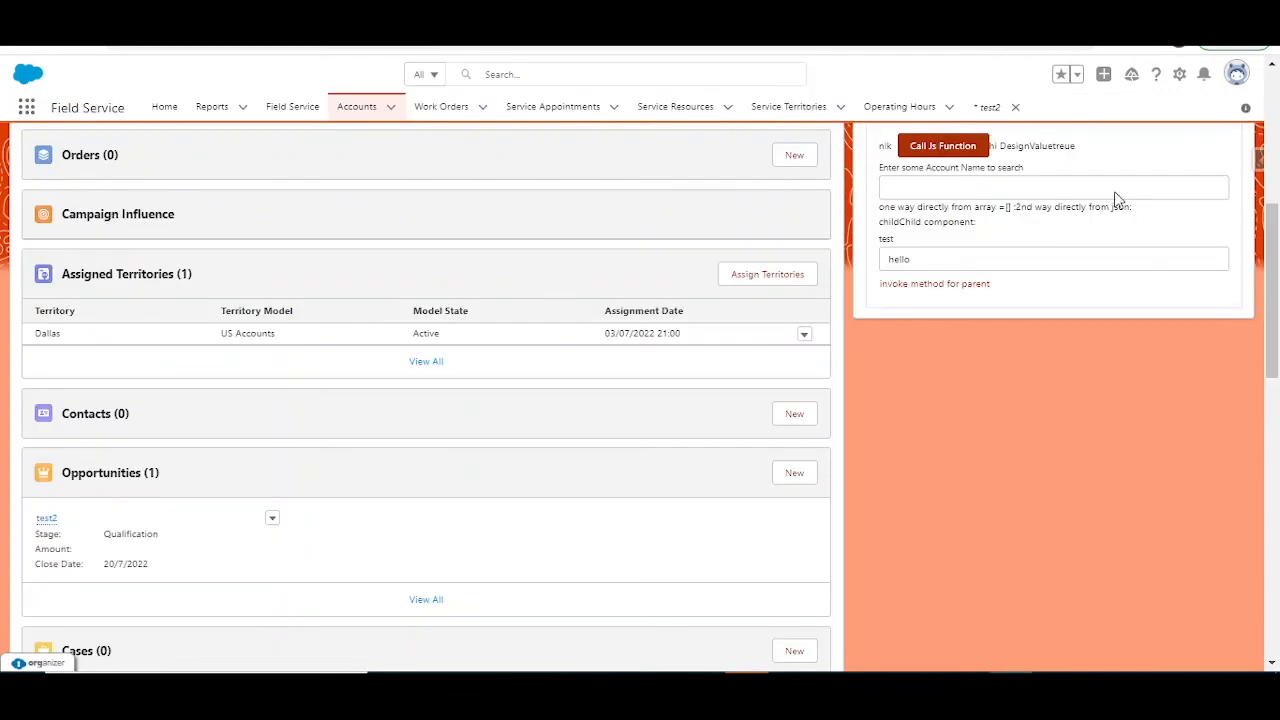
Step: Return to the Tesla account and start a new opportunity from its related lists, with record type NM_RT1 and territory Dallas
{"action": "scroll", "coordinate": [583, 317], "scroll_direction": "up", "scroll_amount": 5}
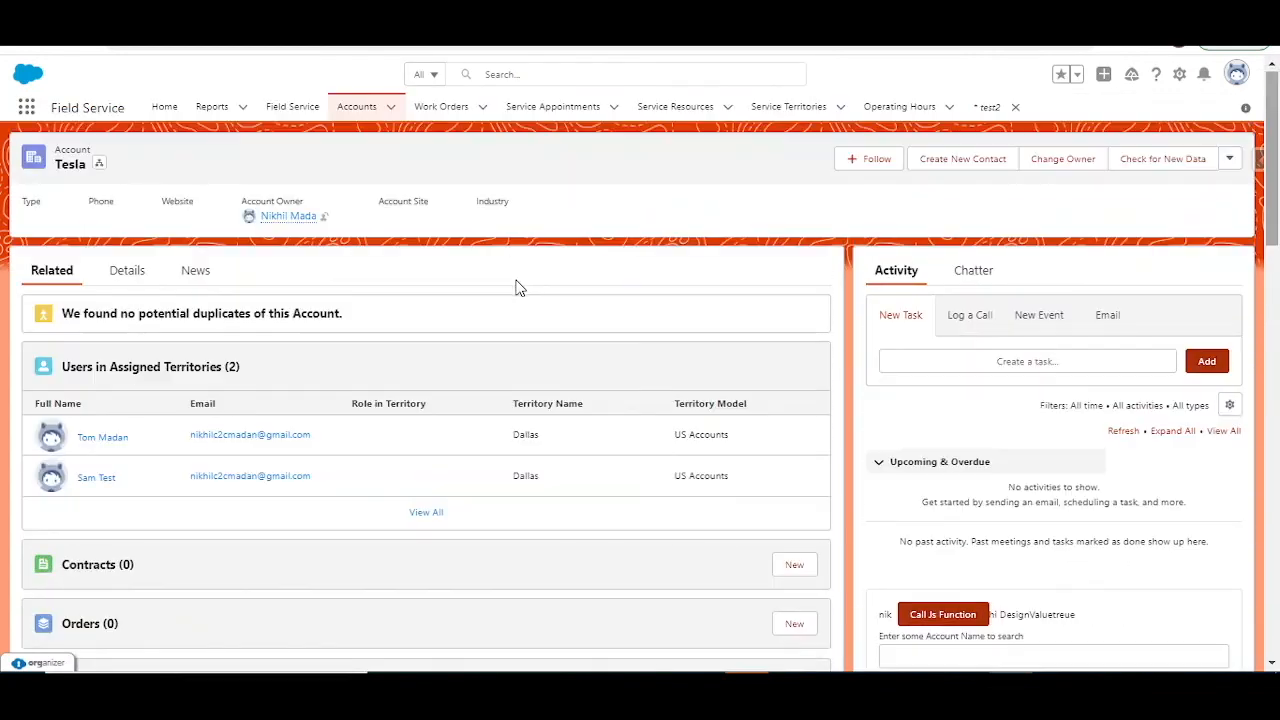
{"action": "scroll", "coordinate": [510, 300], "scroll_direction": "down", "scroll_amount": 5}
{"action": "scroll", "coordinate": [449, 337], "scroll_direction": "up", "scroll_amount": 4}
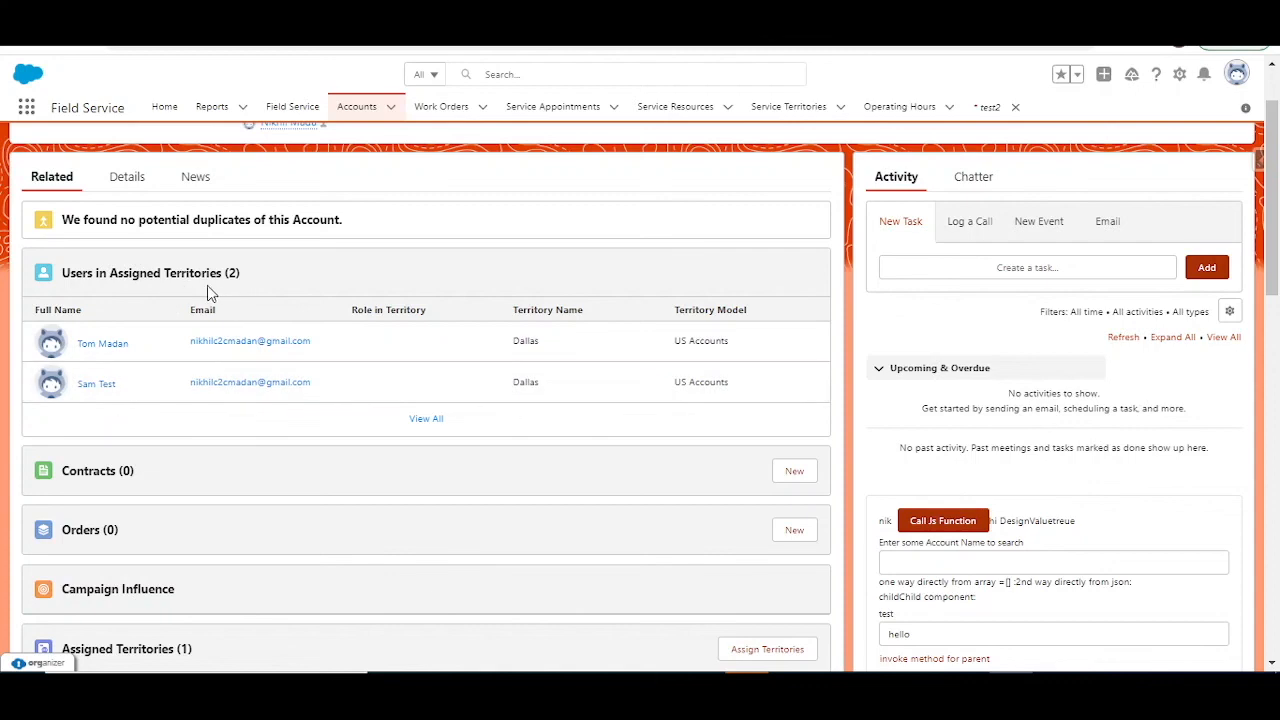
{"action": "scroll", "coordinate": [349, 357], "scroll_direction": "up", "scroll_amount": 1}
{"action": "scroll", "coordinate": [475, 403], "scroll_direction": "down", "scroll_amount": 5}
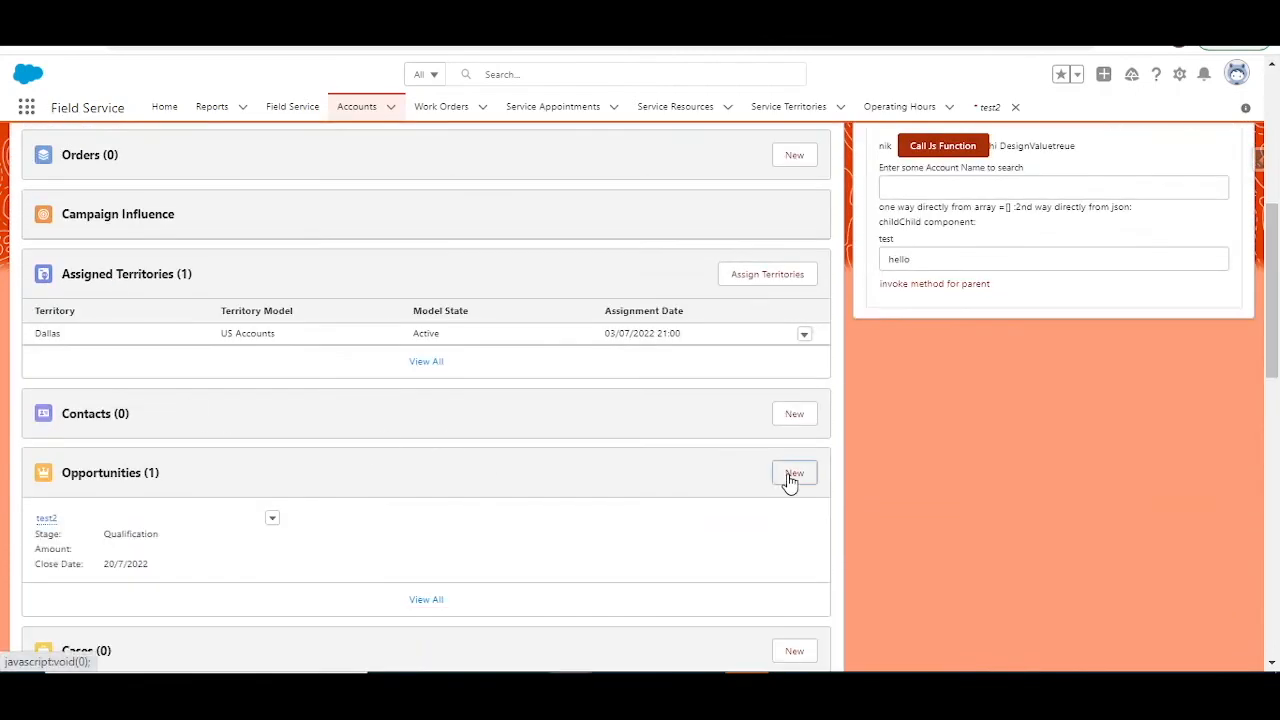
{"action": "left_click", "coordinate": [792, 474]}
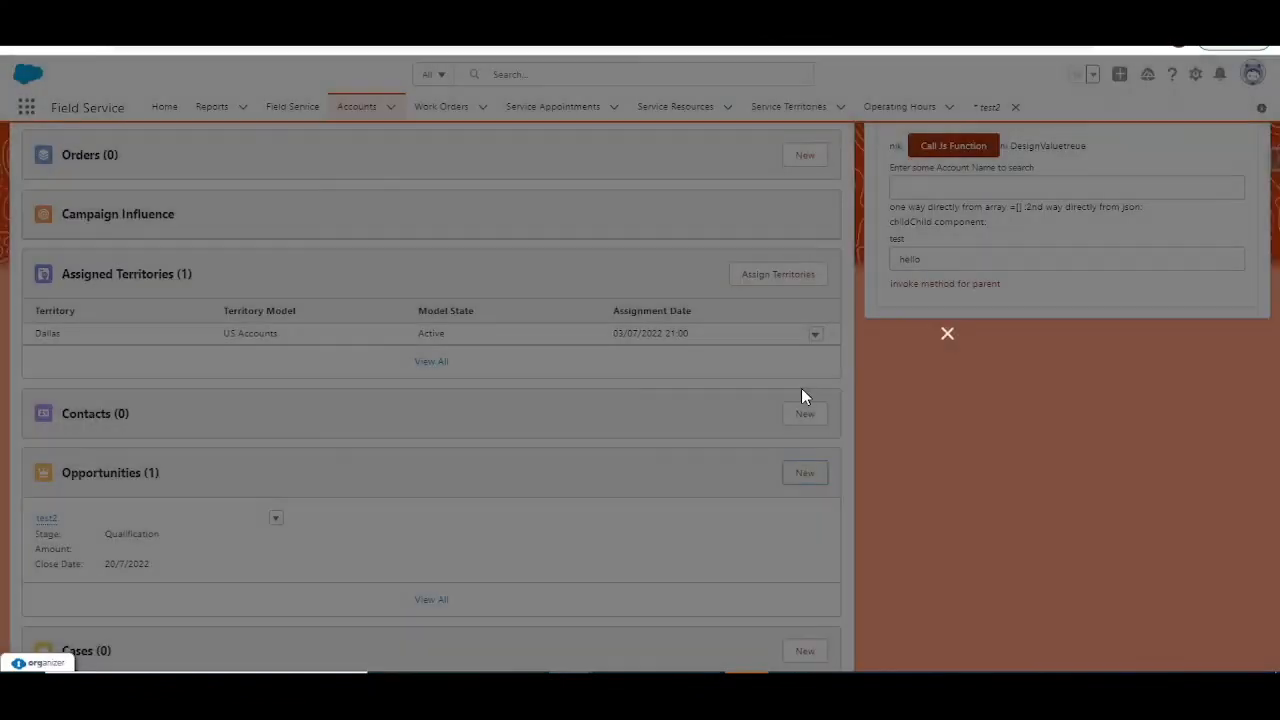
{"action": "left_click", "coordinate": [917, 430]}
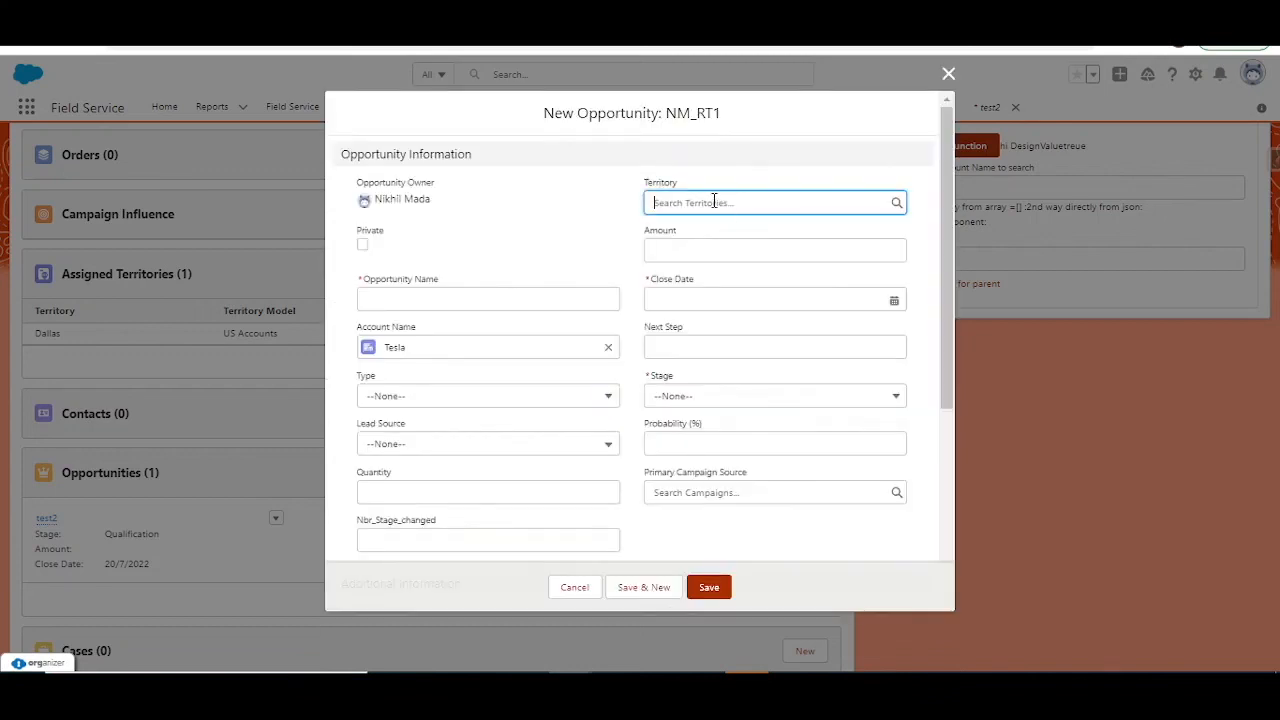
{"action": "type", "text": "da"}
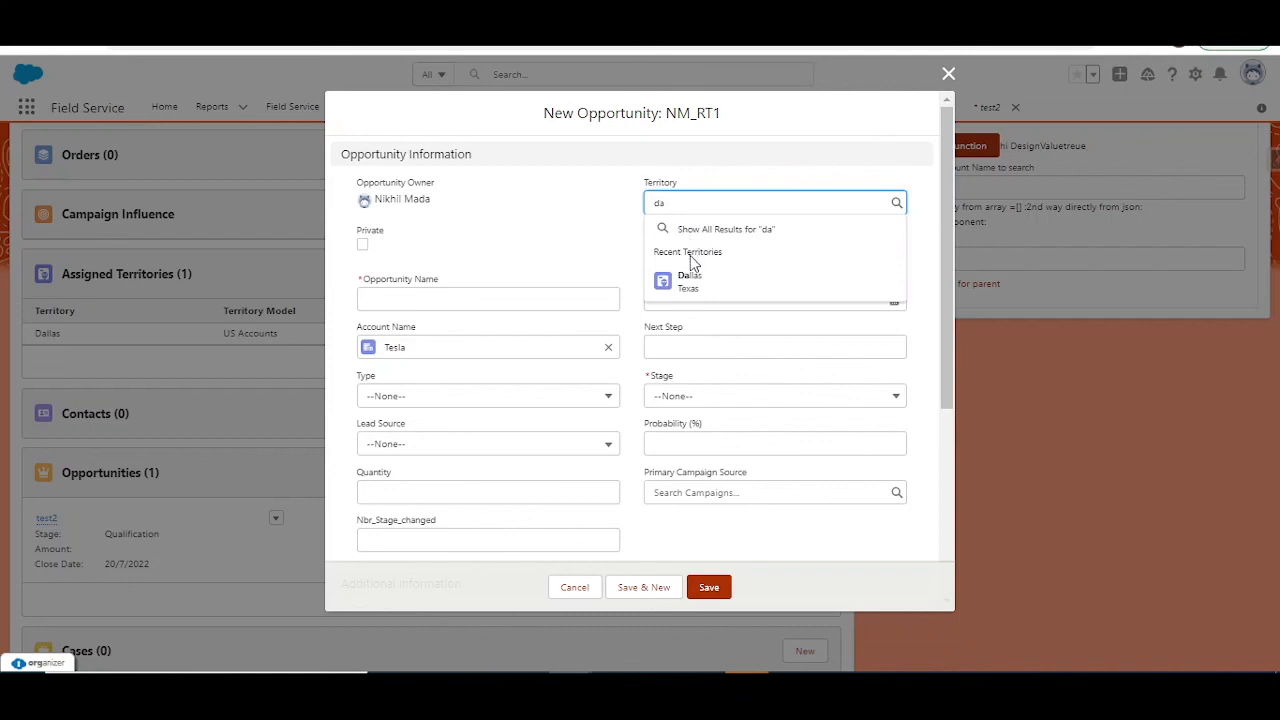
{"action": "left_click", "coordinate": [692, 280]}
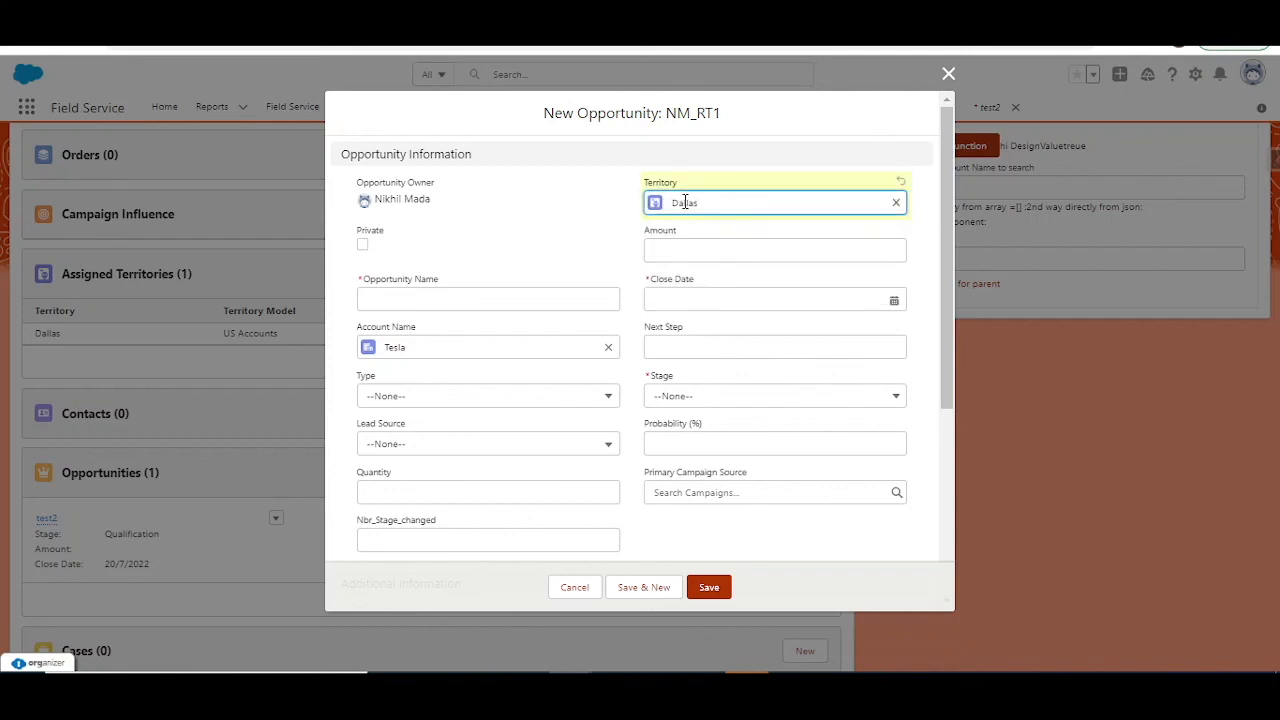
Step: Name the new opportunity Sales Rep Dallas and try to save it
{"action": "left_click", "coordinate": [491, 299]}
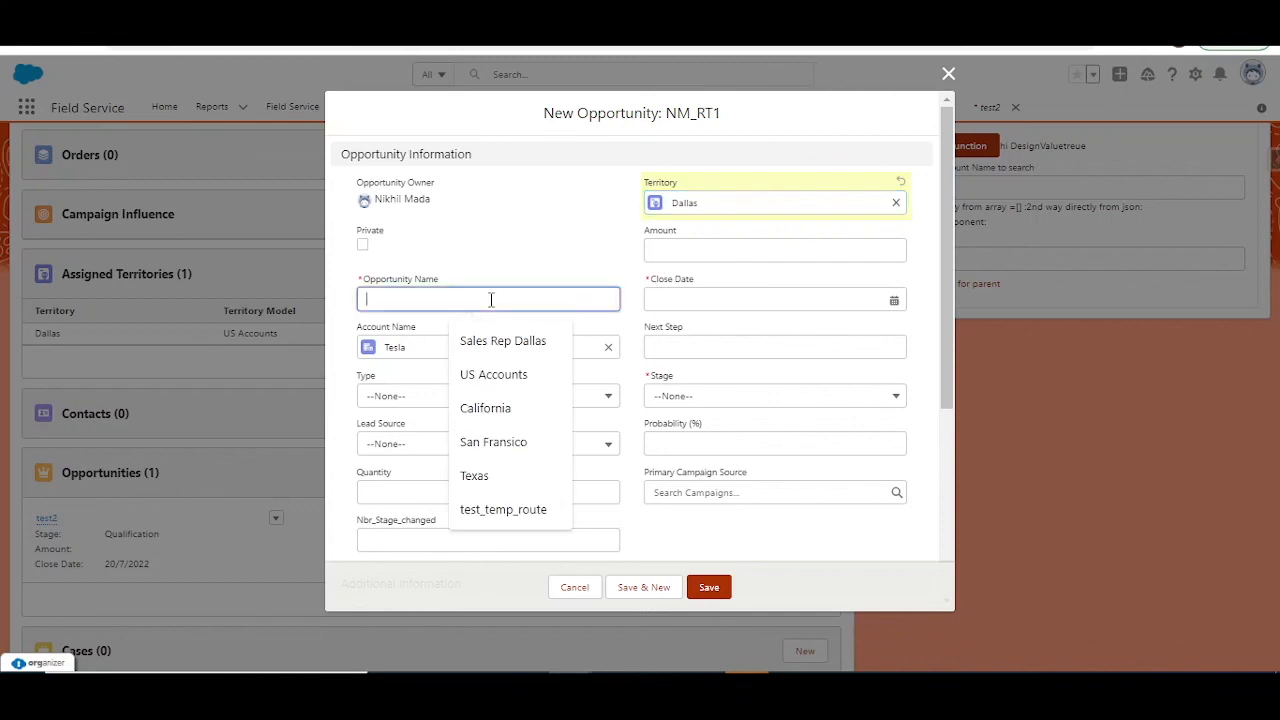
{"action": "left_click", "coordinate": [483, 190]}
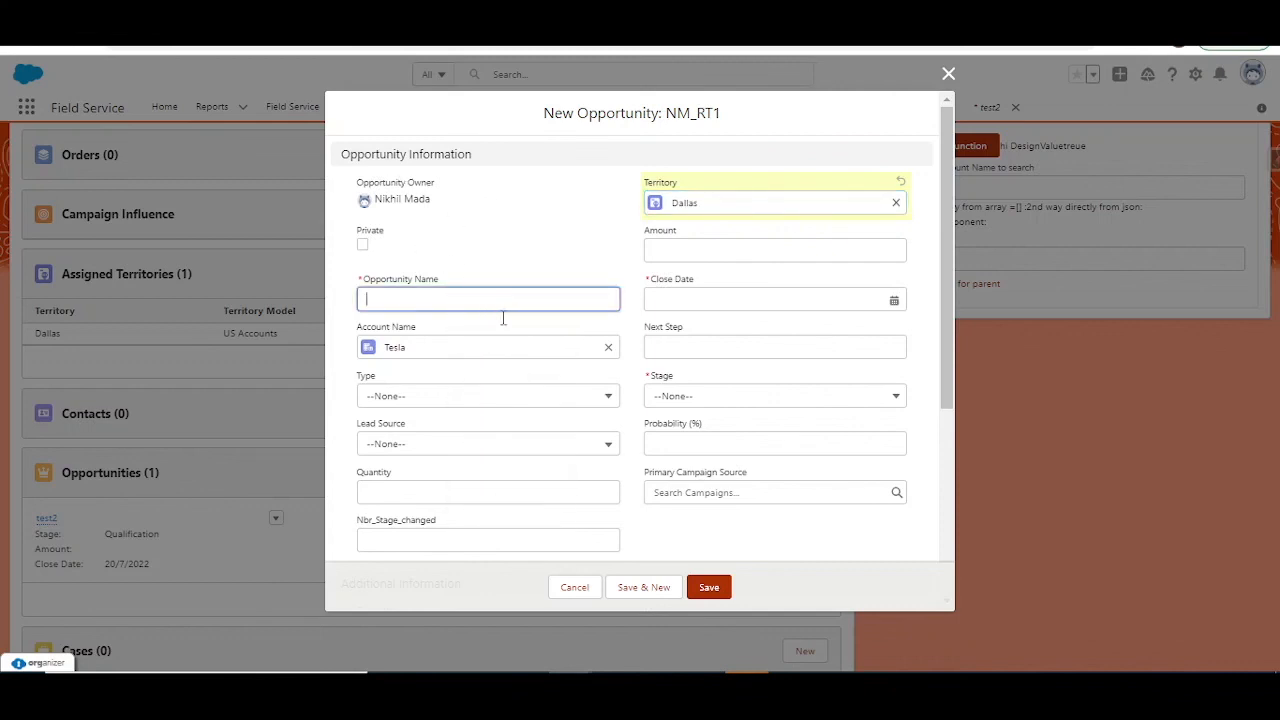
{"action": "type", "text": "test"}
{"action": "left_click", "coordinate": [532, 342]}
{"action": "left_click", "coordinate": [720, 590]}
Step: Set the opportunity's close date to 14/07/2022 and its stage to Needs Analysis, and save it
{"action": "left_click", "coordinate": [783, 304]}
{"action": "left_click", "coordinate": [796, 442]}
{"action": "left_click", "coordinate": [733, 418]}
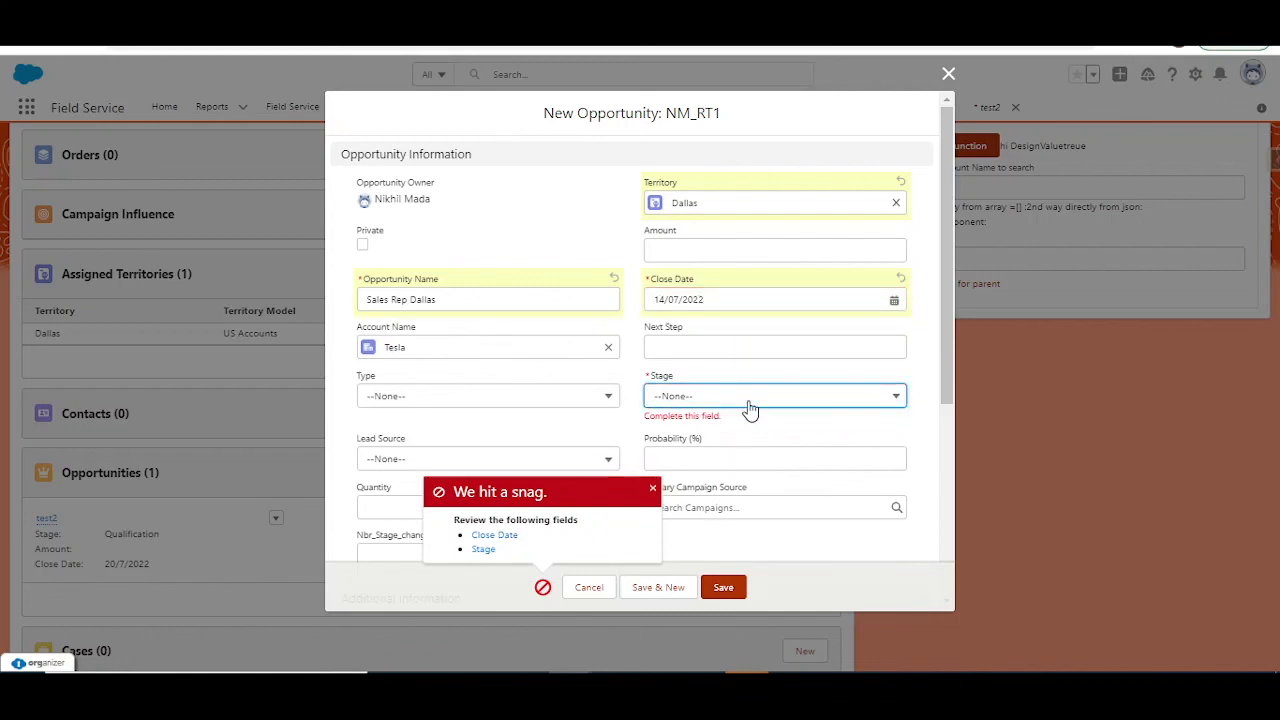
{"action": "left_click", "coordinate": [745, 505]}
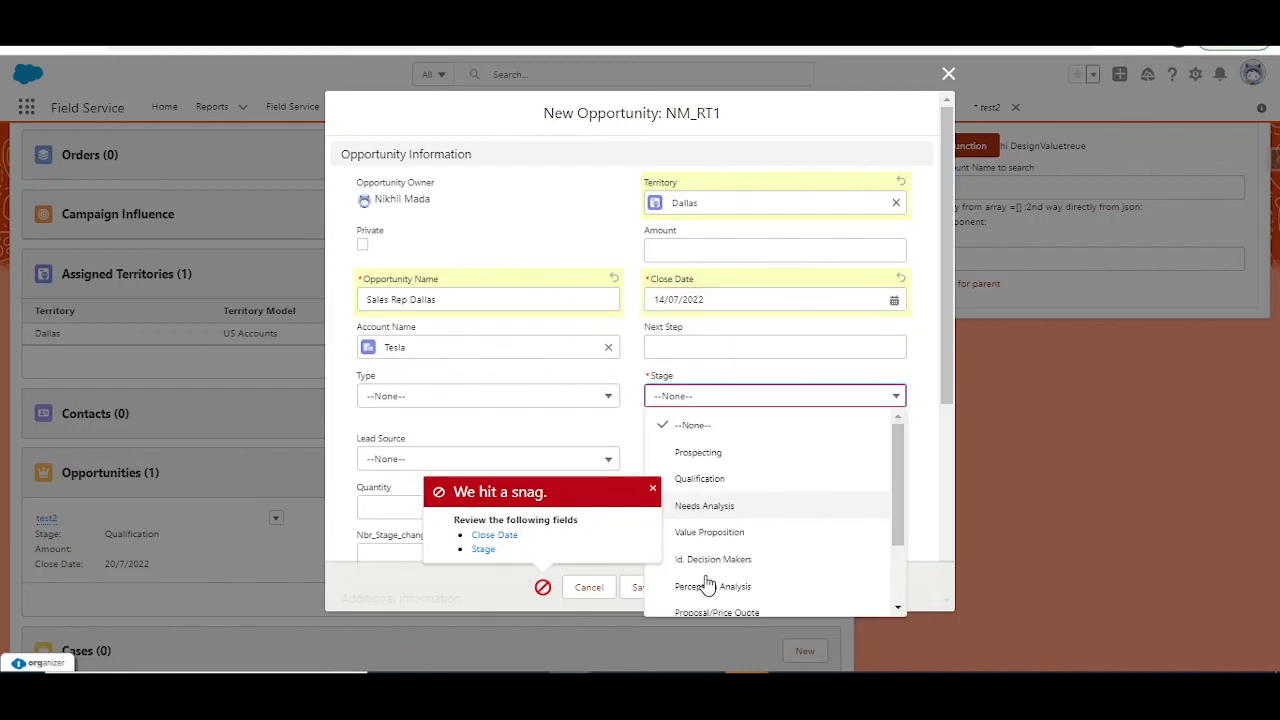
{"action": "left_click", "coordinate": [720, 589]}
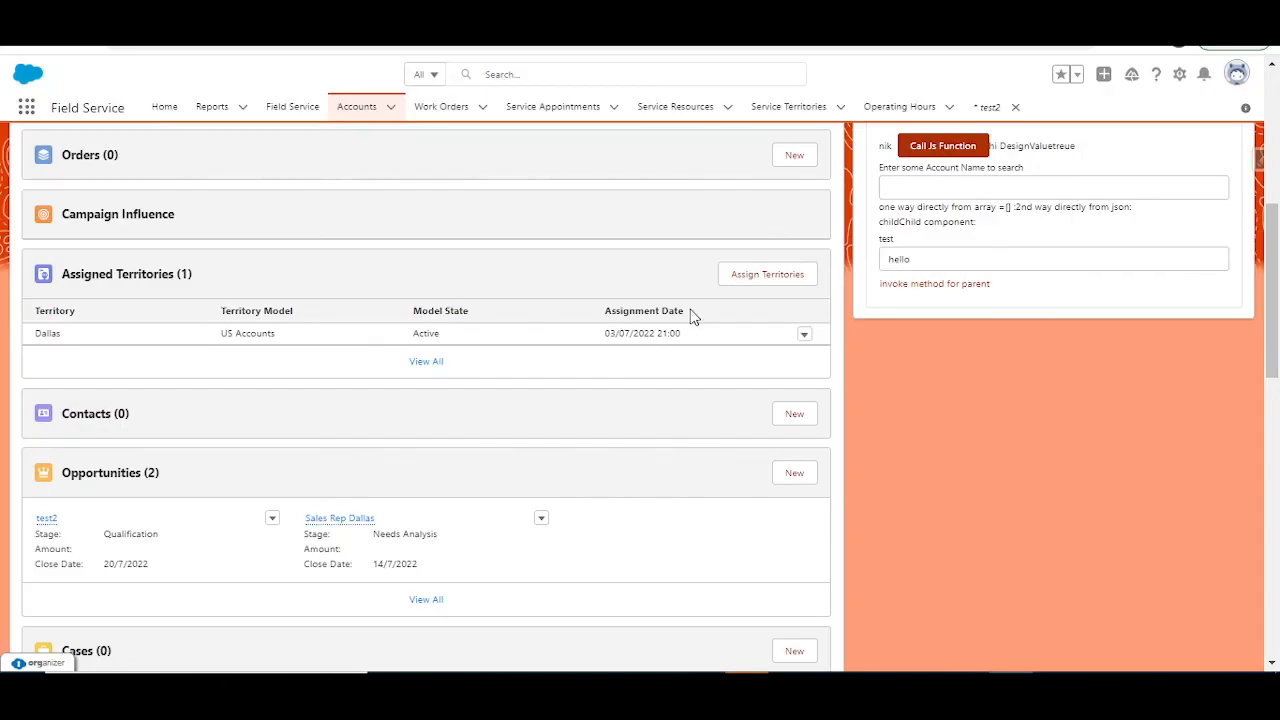
{"action": "scroll", "coordinate": [568, 343], "scroll_direction": "up", "scroll_amount": 5}
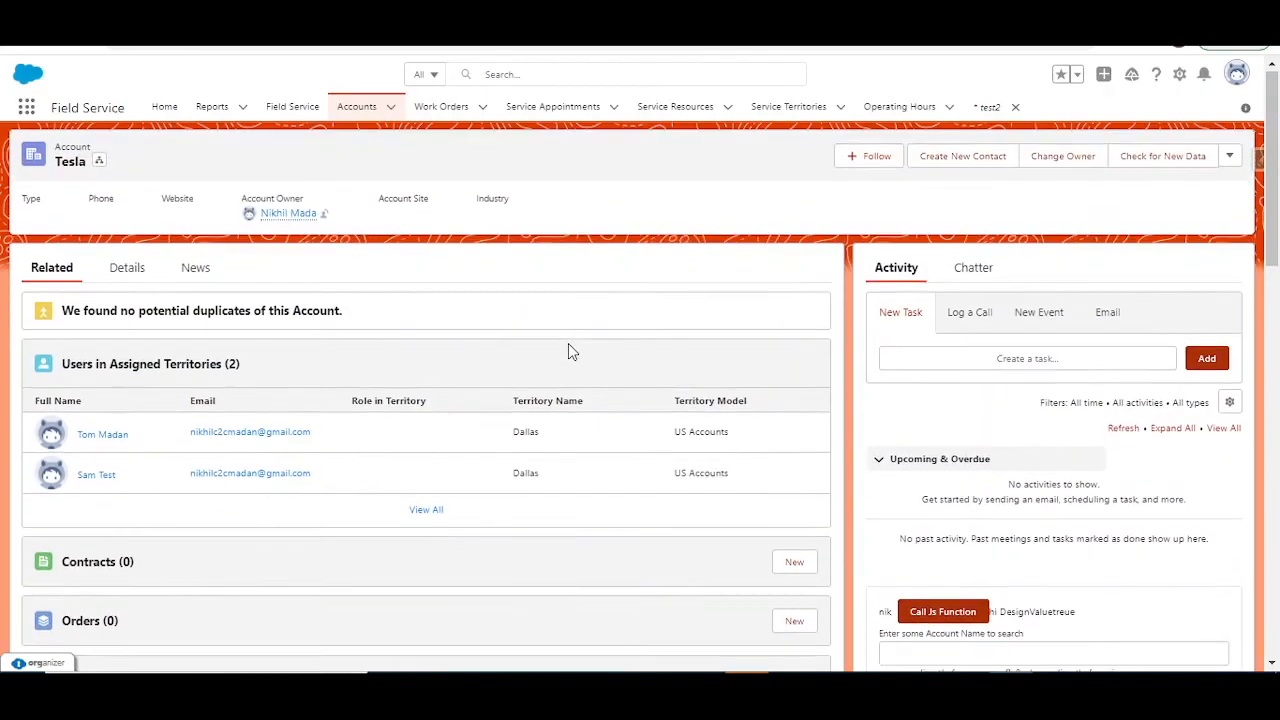